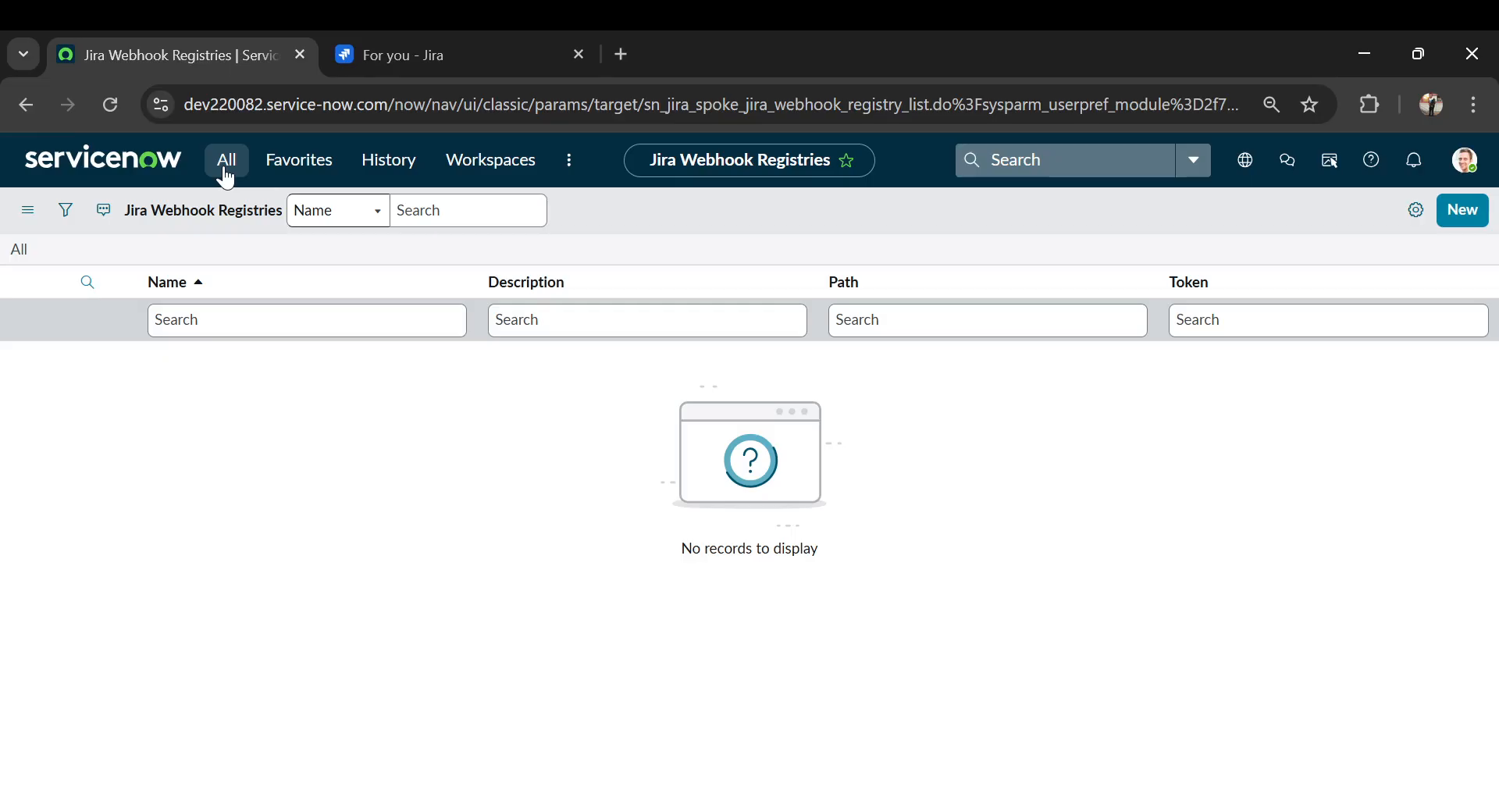
Start a new record in Jira Webhook Registries and name it "Jira servicenow webhook"
{"action": "left_click", "coordinate": [226, 179]}
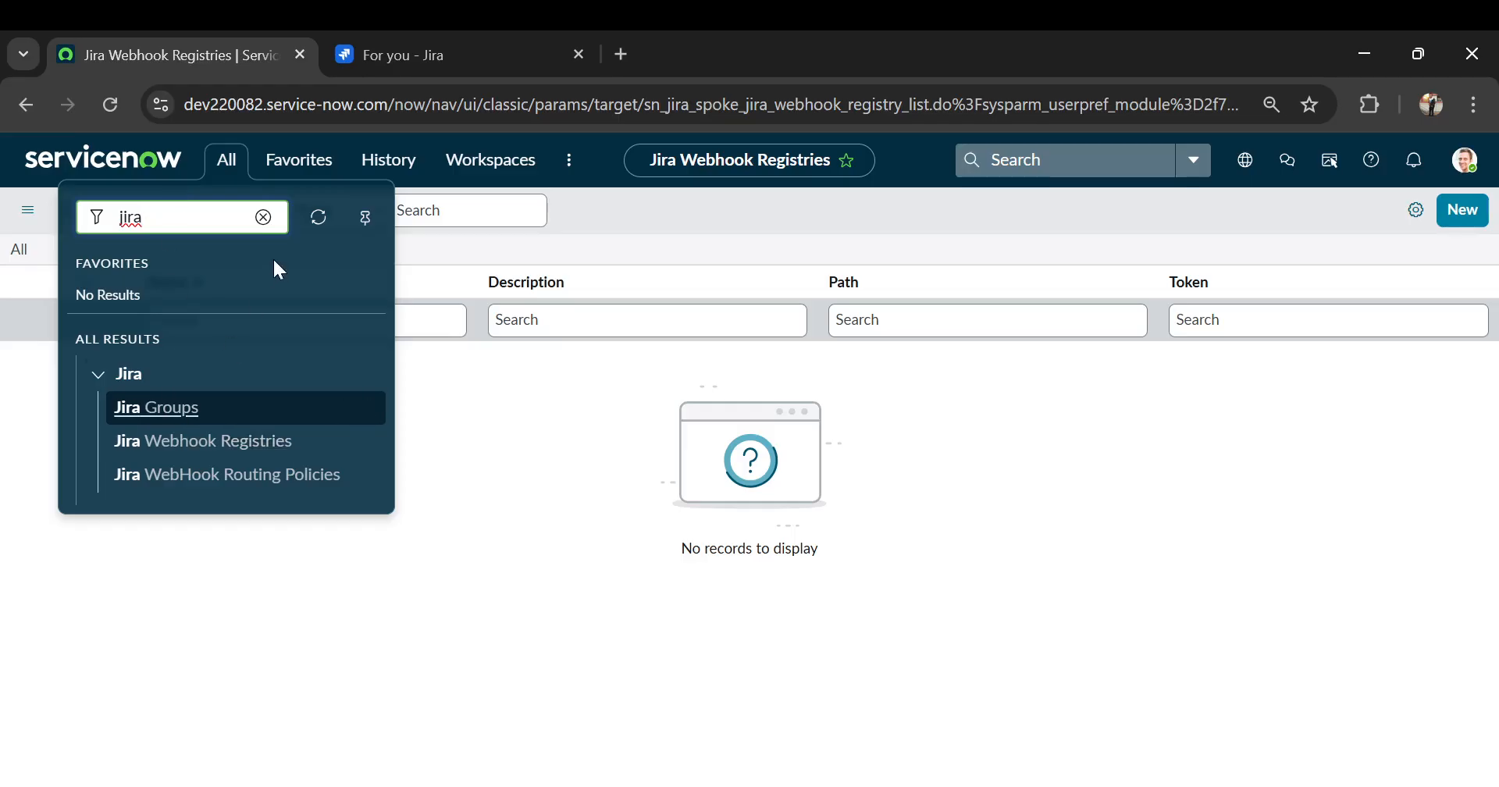
{"action": "left_click", "coordinate": [188, 446]}
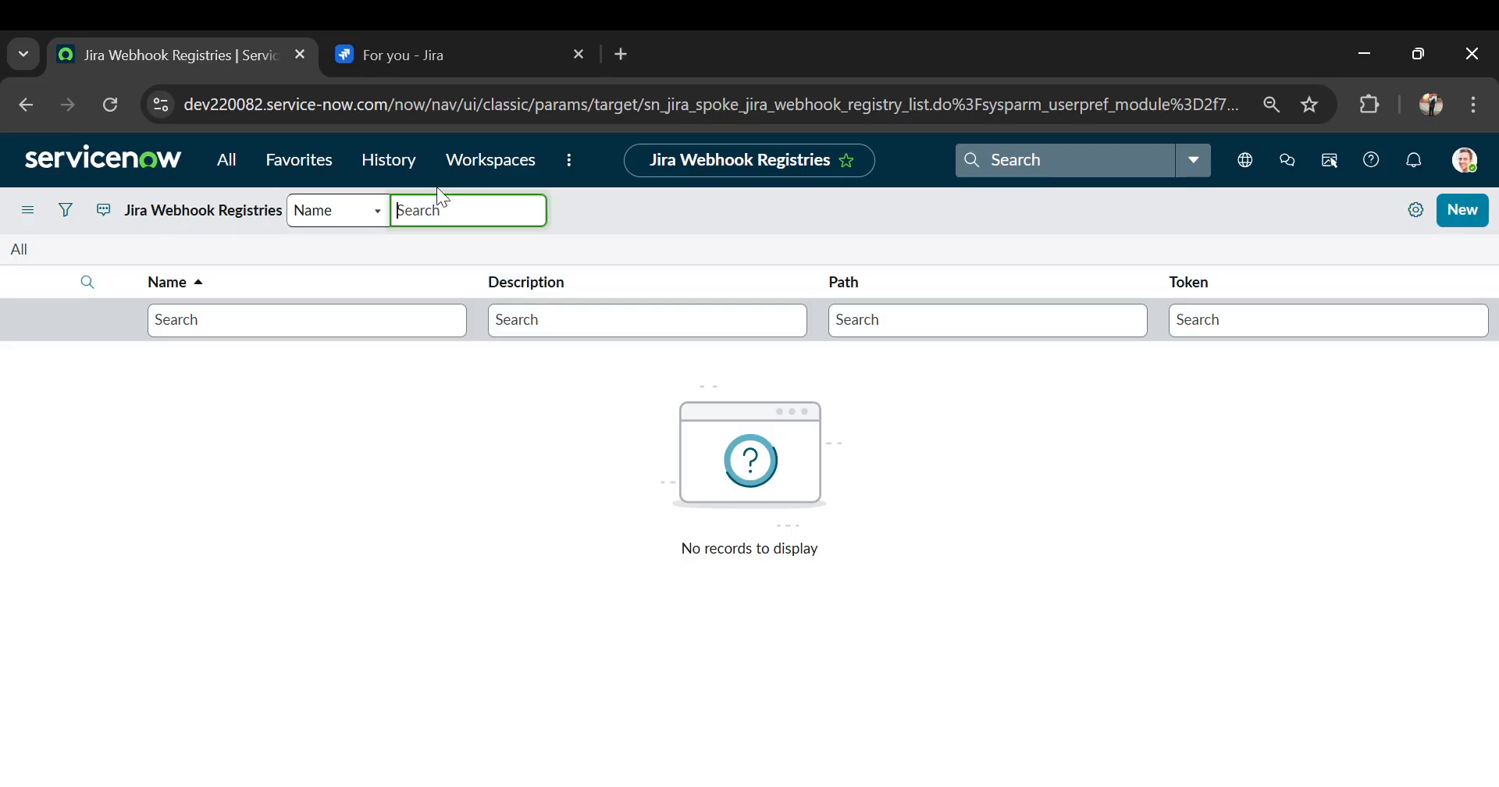
{"action": "left_click", "coordinate": [1471, 219]}
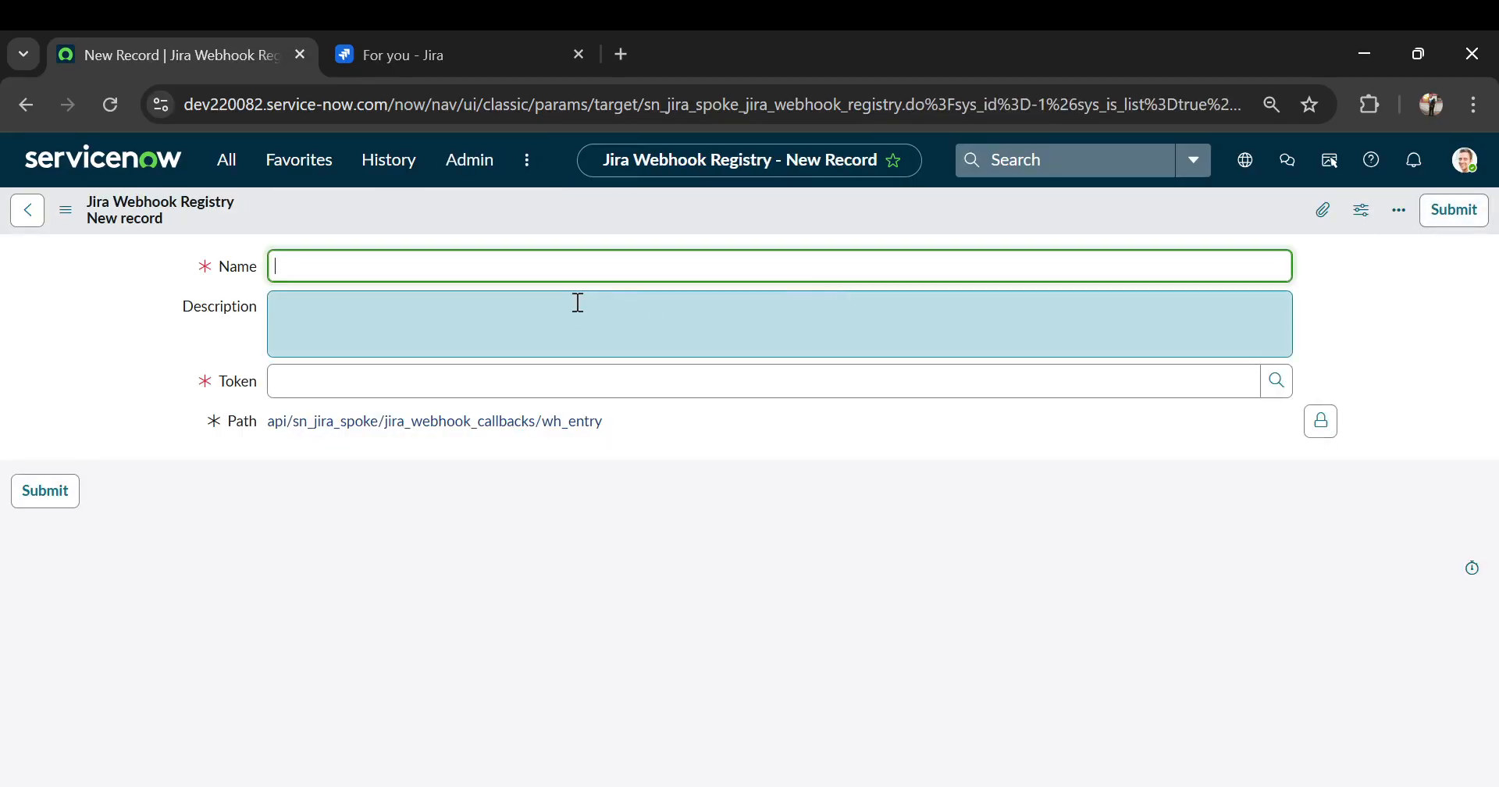
{"action": "type", "text": "Jira servicenow webhook"}
{"action": "left_click", "coordinate": [579, 303]}
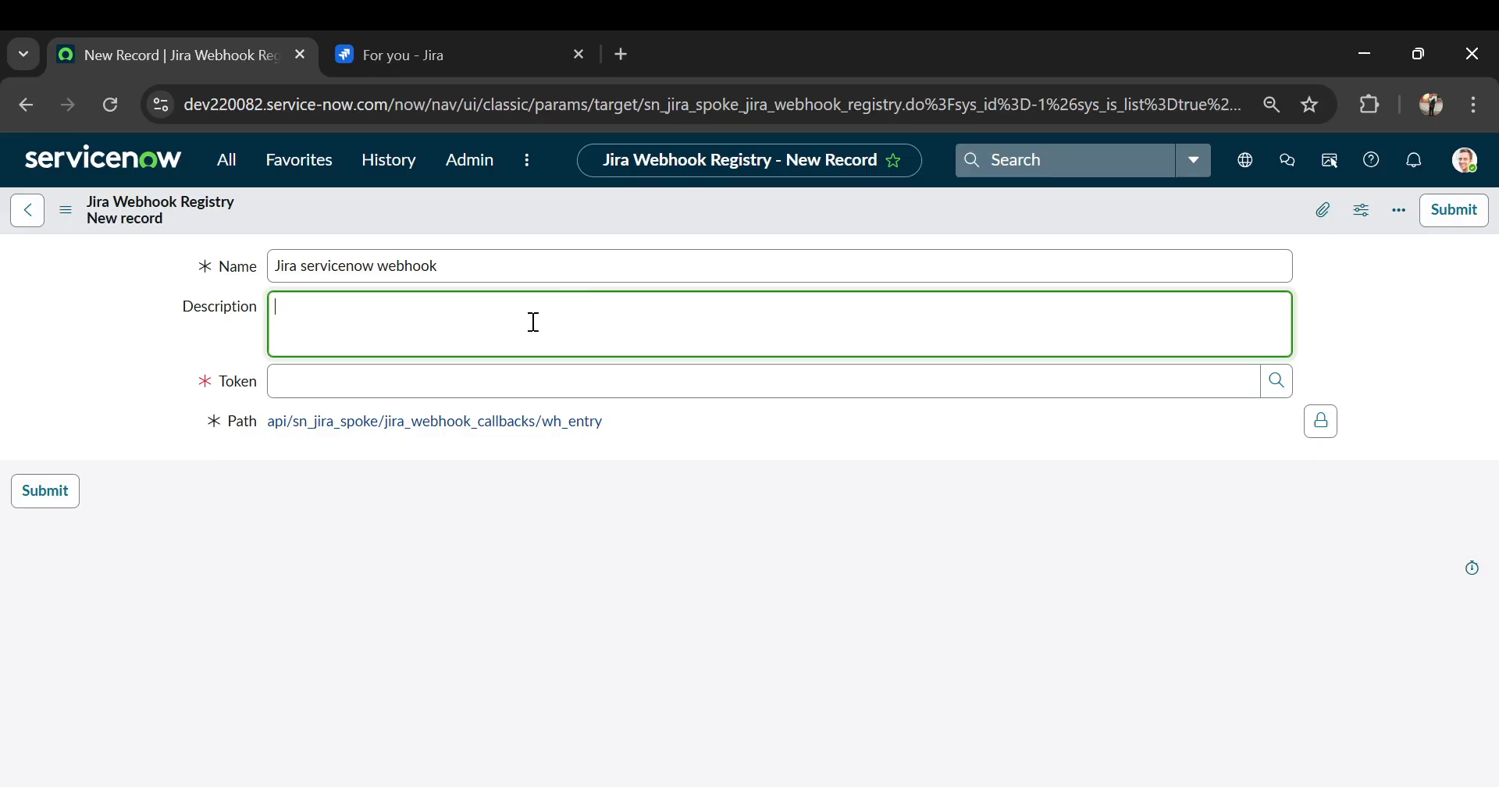
Set the registry record's token reference to jira-snow and save the record without leaving its form
{"action": "left_click", "coordinate": [1292, 386]}
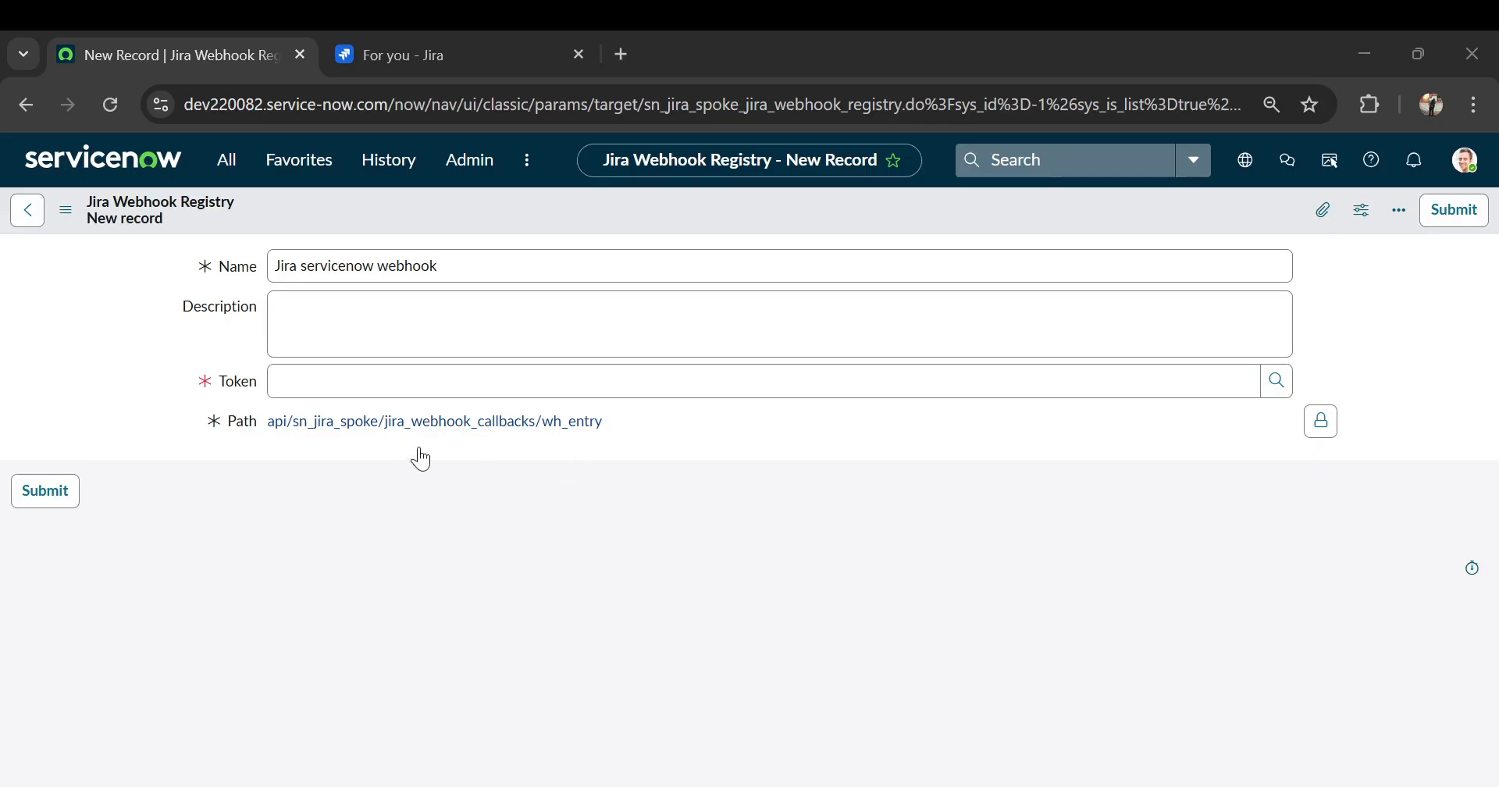
{"action": "left_click", "coordinate": [401, 453]}
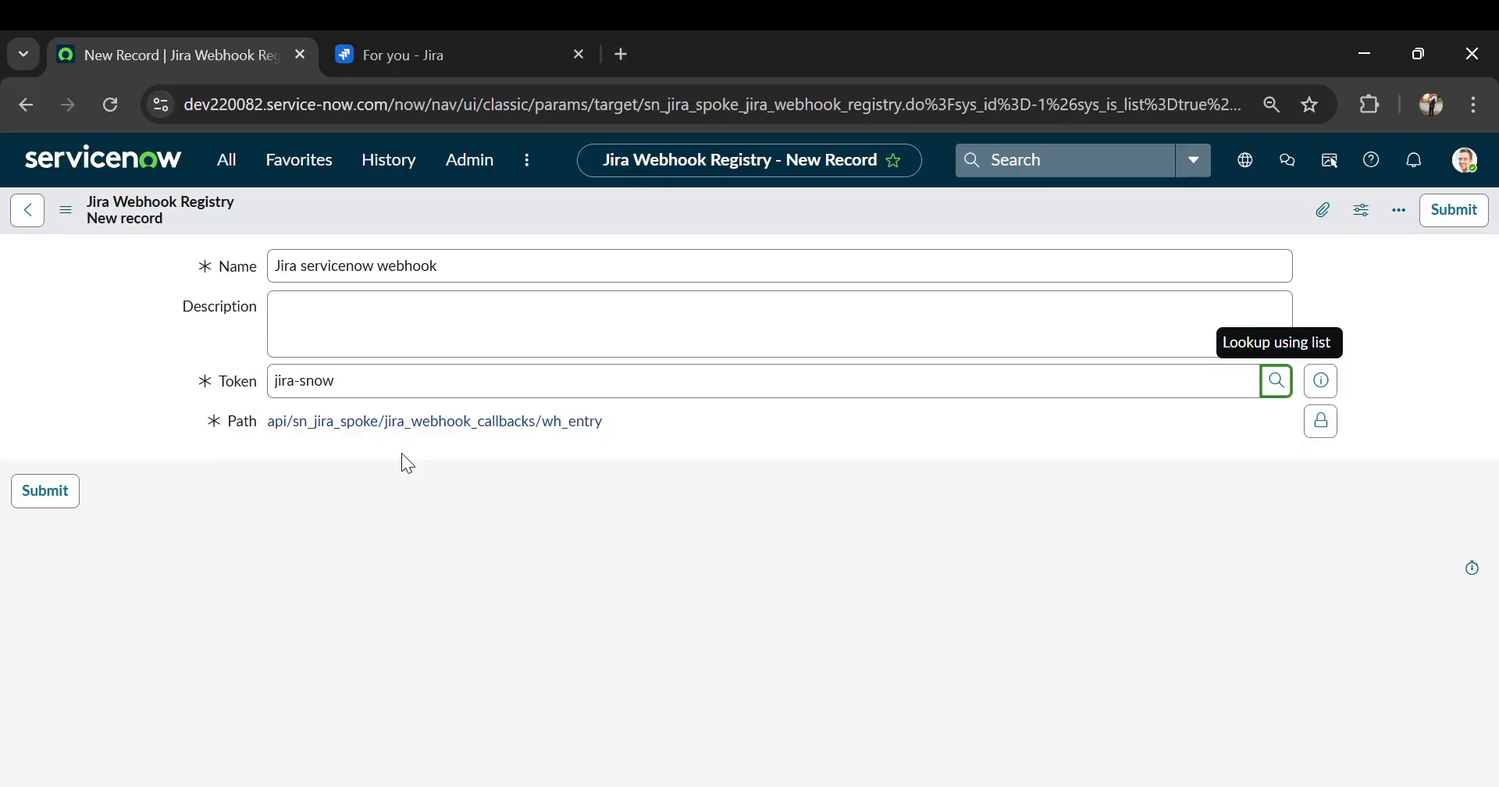
{"action": "left_click", "coordinate": [67, 211]}
{"action": "left_click", "coordinate": [119, 230]}
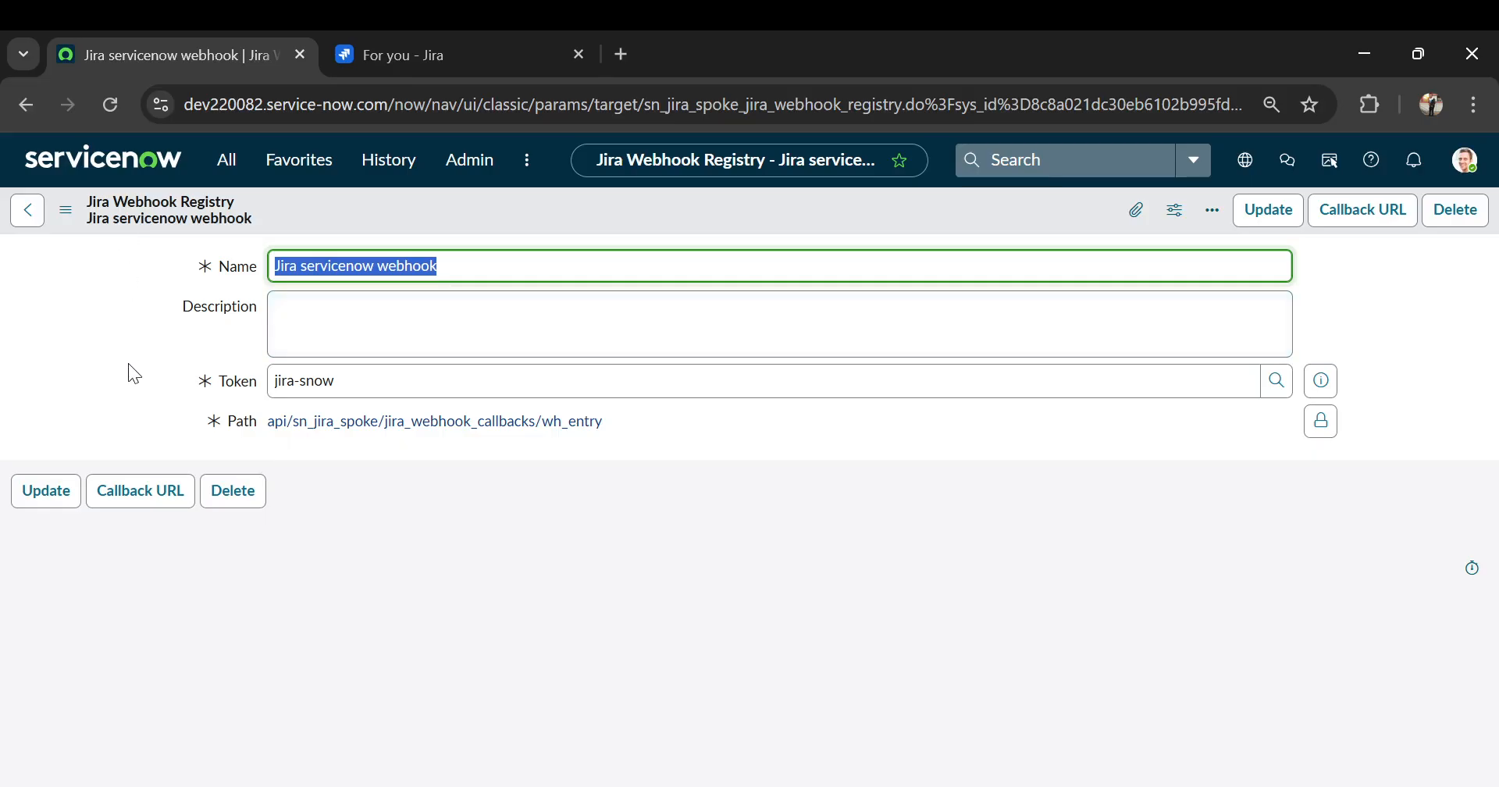
Generate the webhook callback URL for the saved registry record and copy the complete URL
{"action": "left_click", "coordinate": [138, 493]}
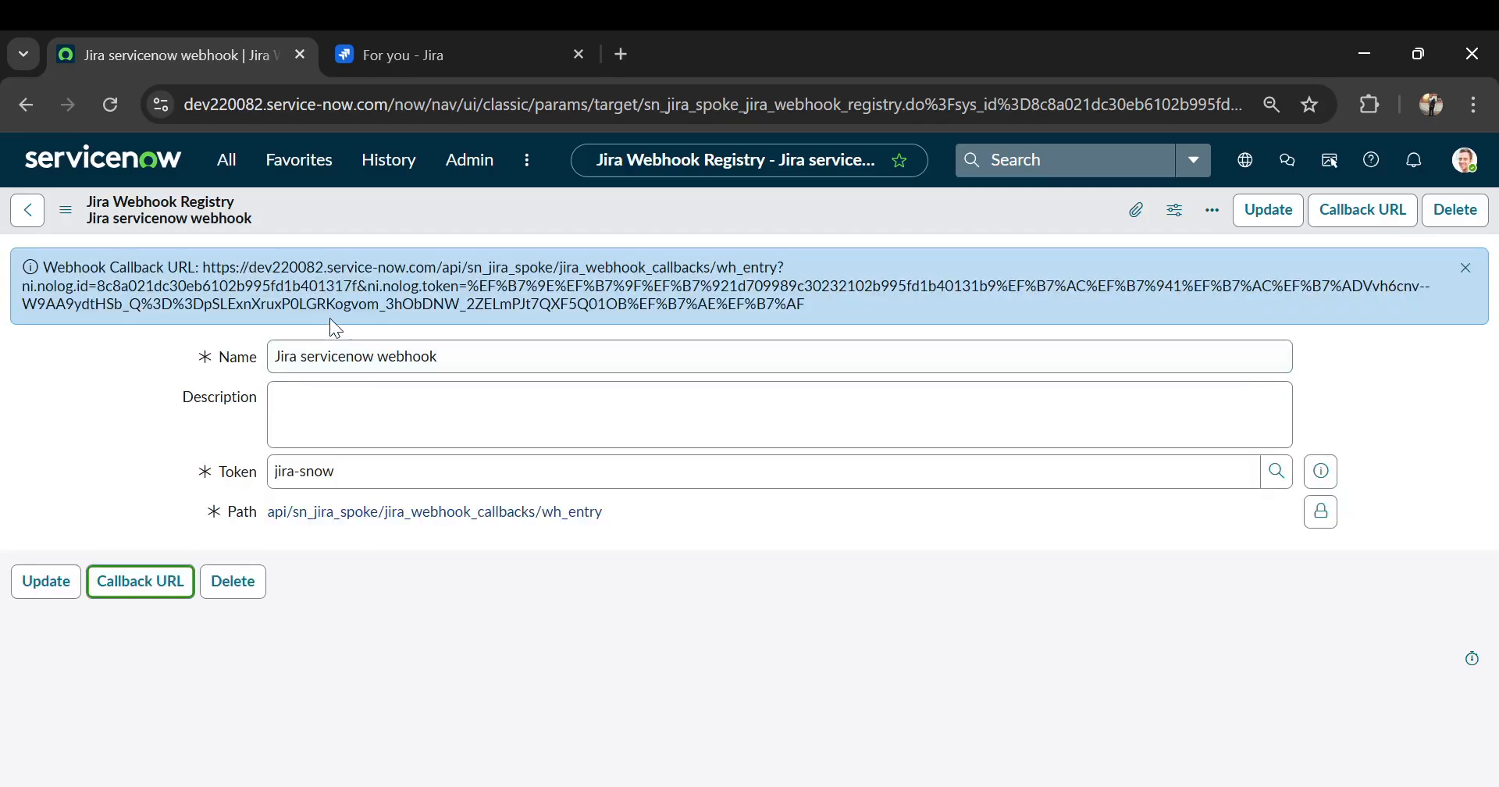
{"action": "left_click_drag", "start_coordinate": [203, 267], "coordinate": [807, 304]}
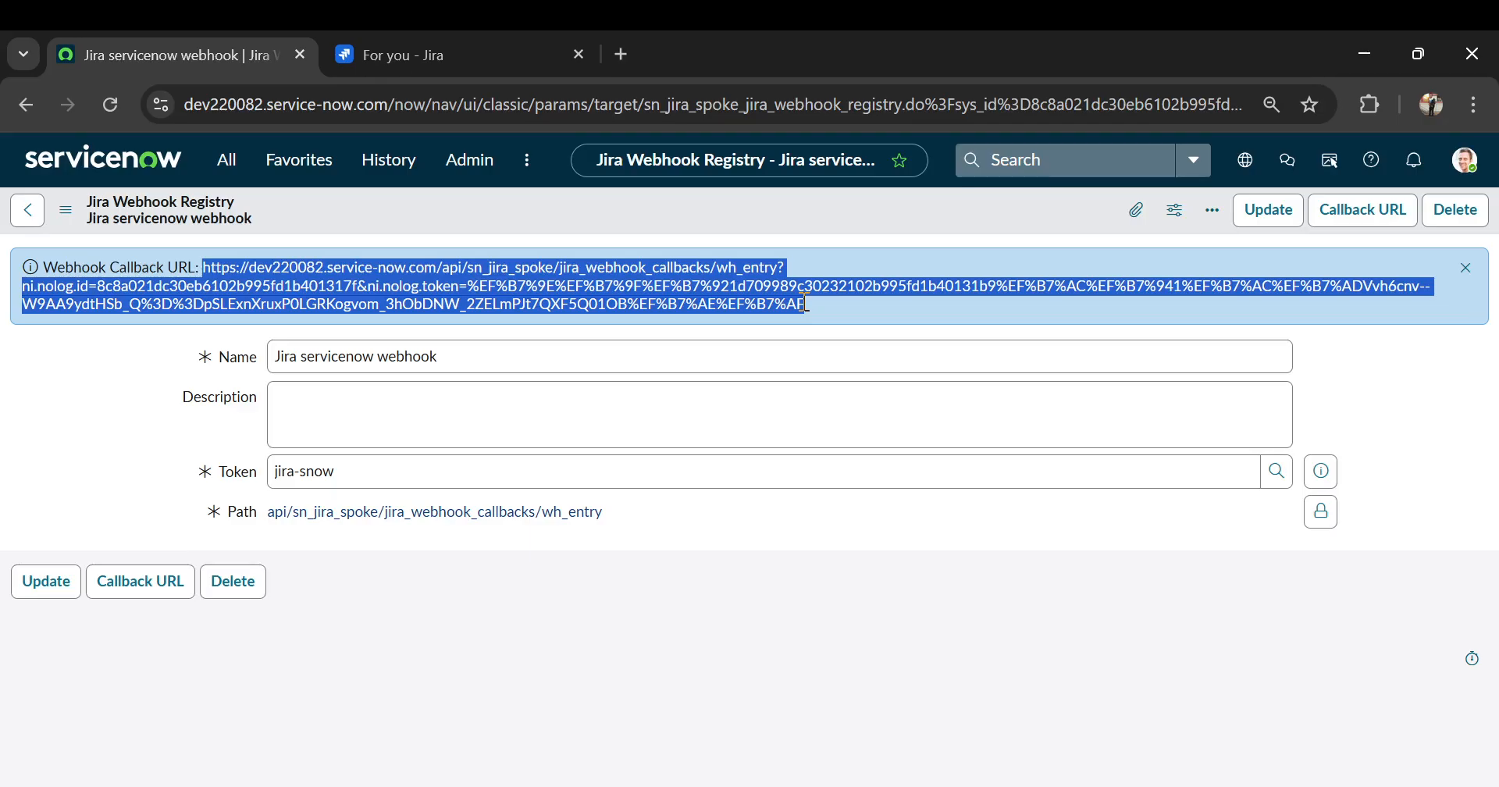
Switch to Jira and open the WebHooks page in the System admin settings
{"action": "left_click", "coordinate": [389, 57]}
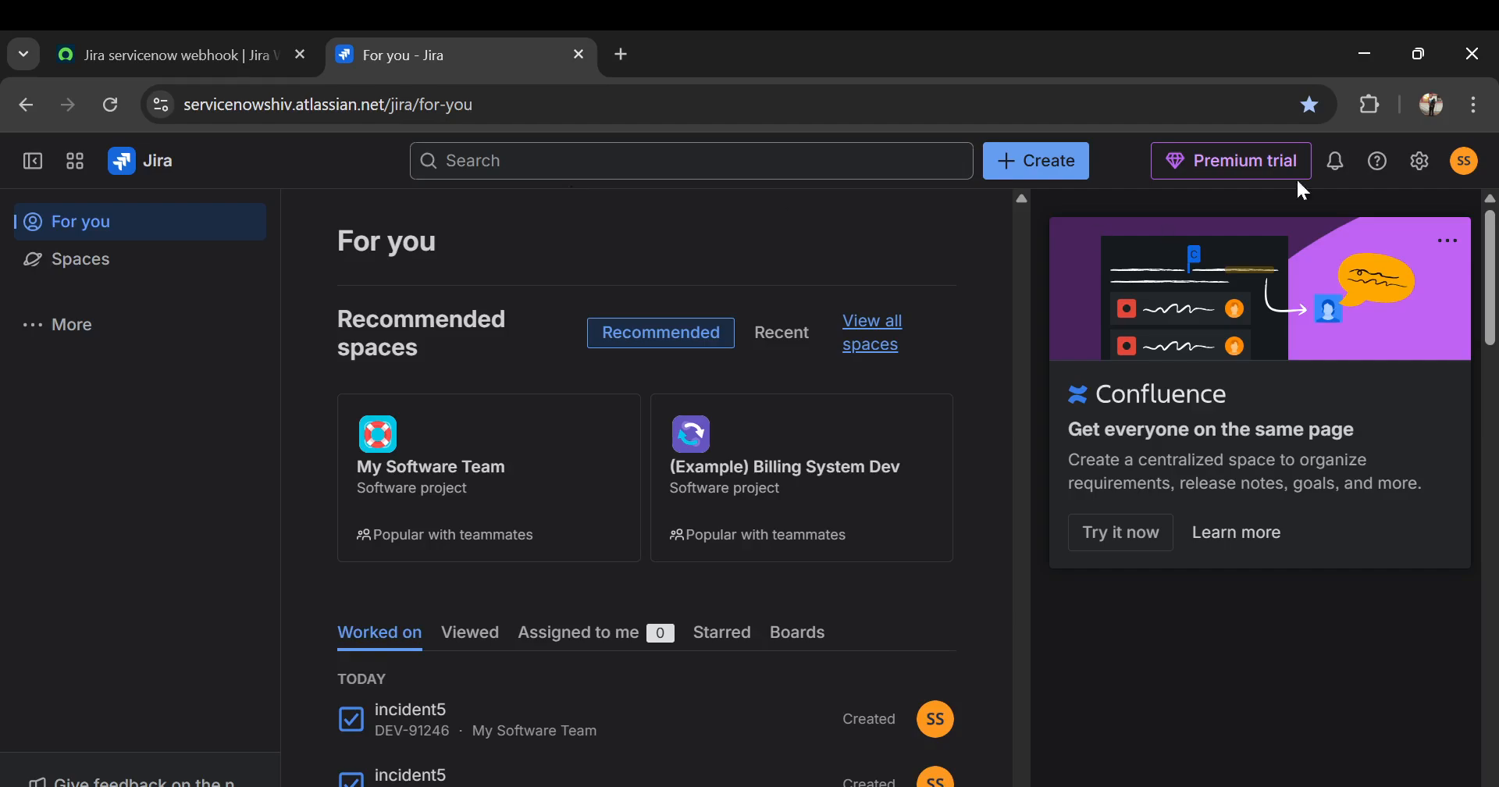
{"action": "left_click", "coordinate": [1467, 163]}
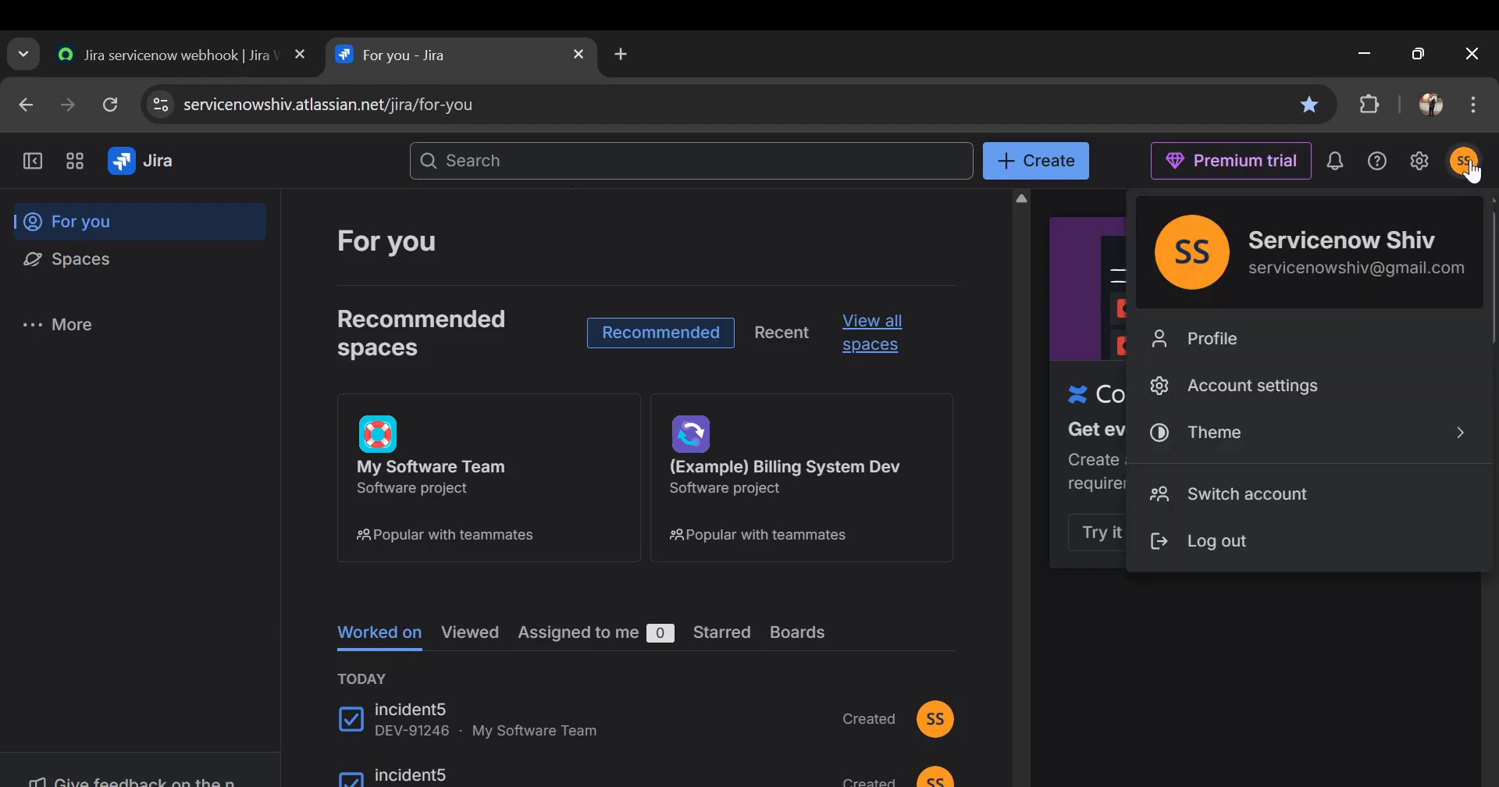
{"action": "left_click", "coordinate": [1420, 161]}
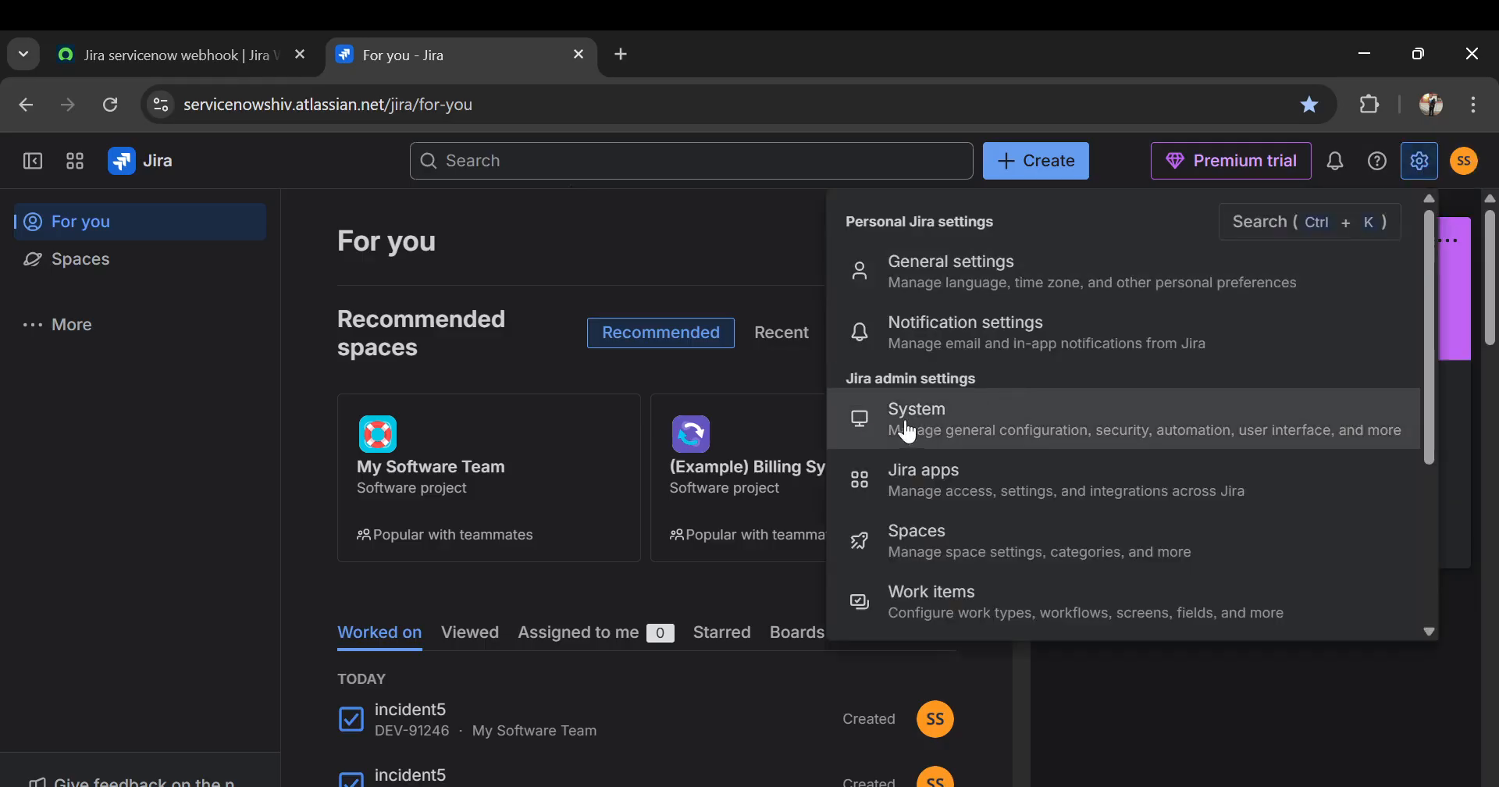
{"action": "left_click", "coordinate": [943, 432]}
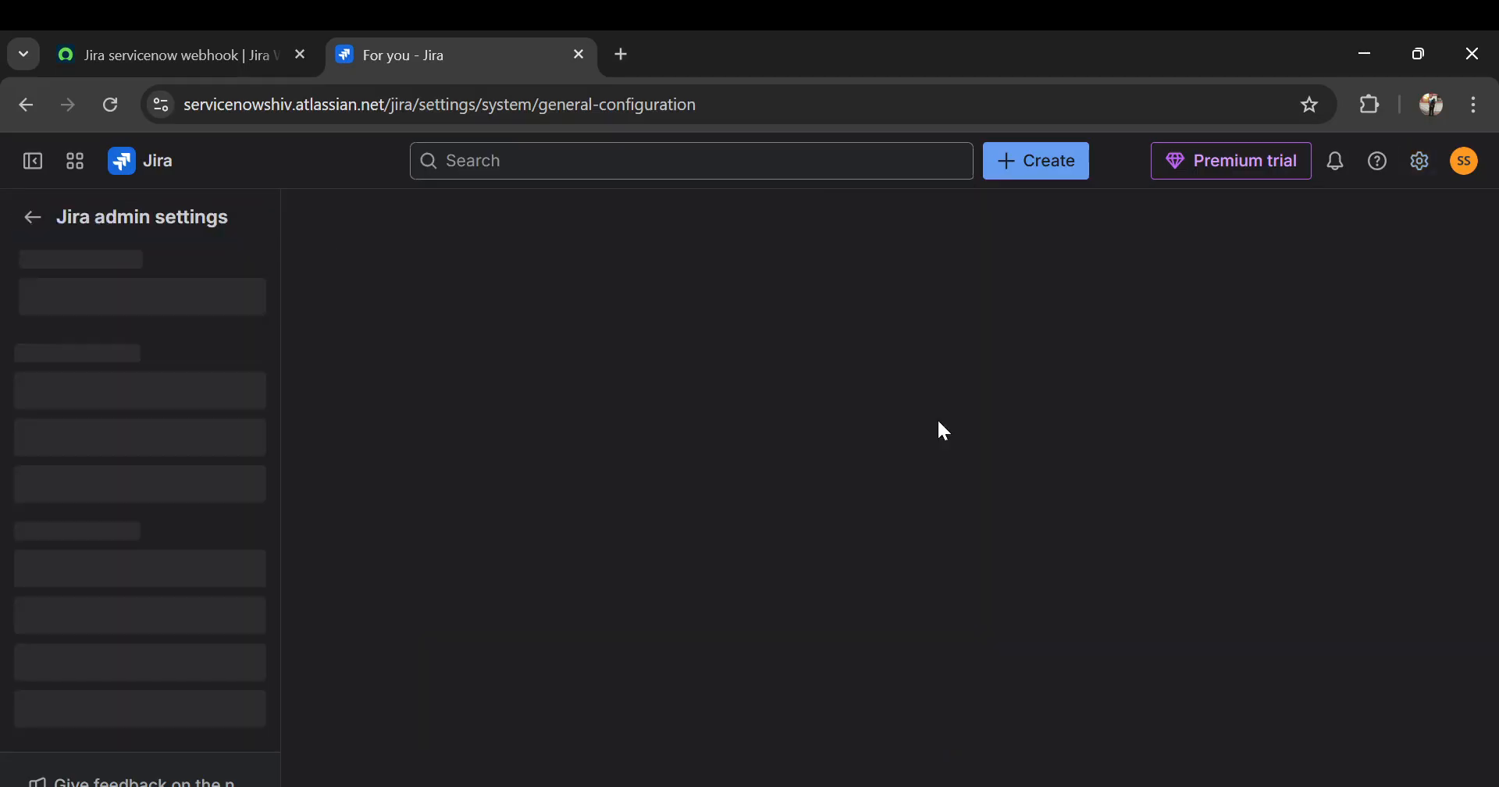
{"action": "scroll", "coordinate": [152, 466], "scroll_direction": "down", "scroll_amount": 15}
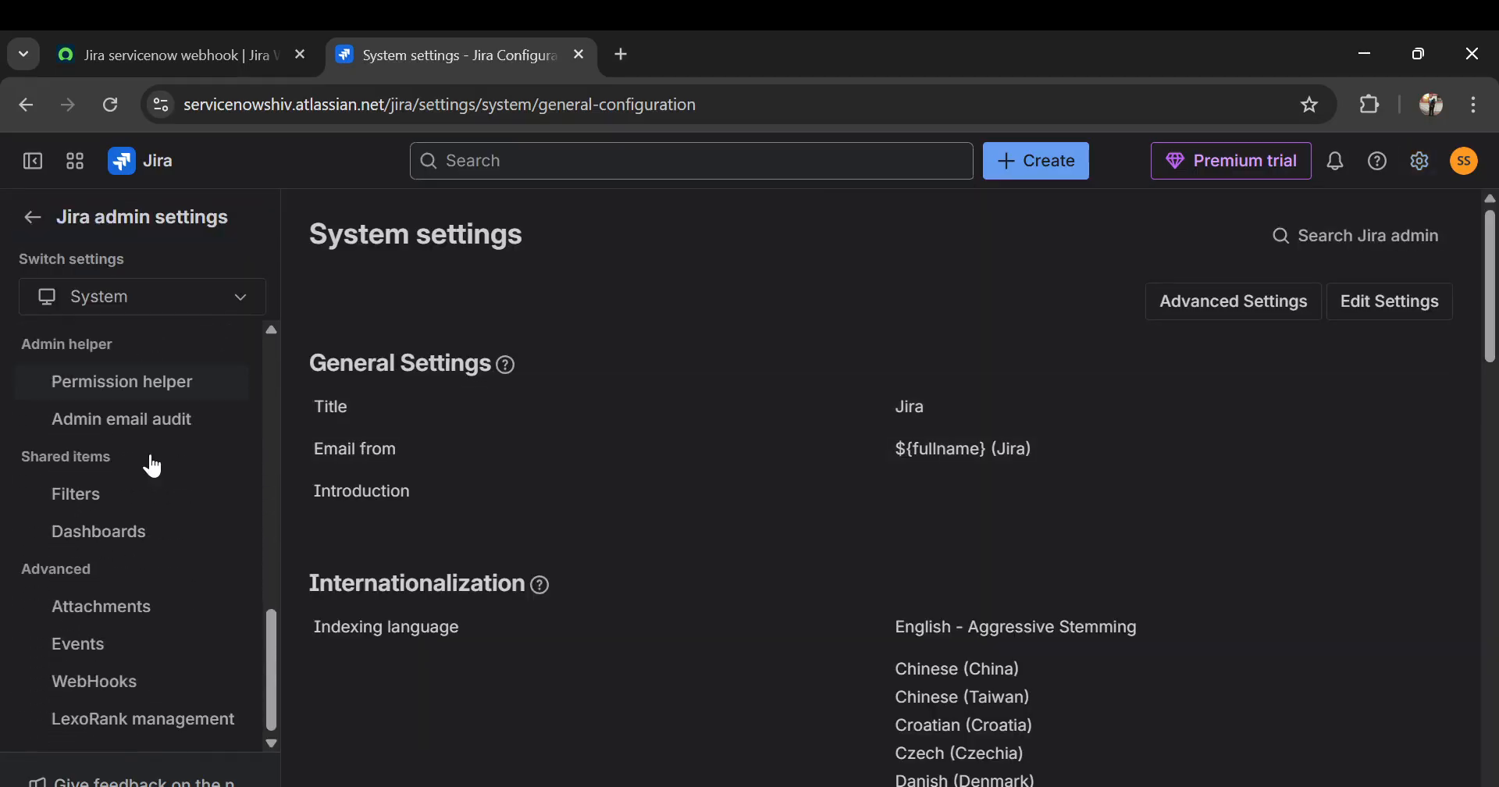
{"action": "left_click", "coordinate": [131, 683]}
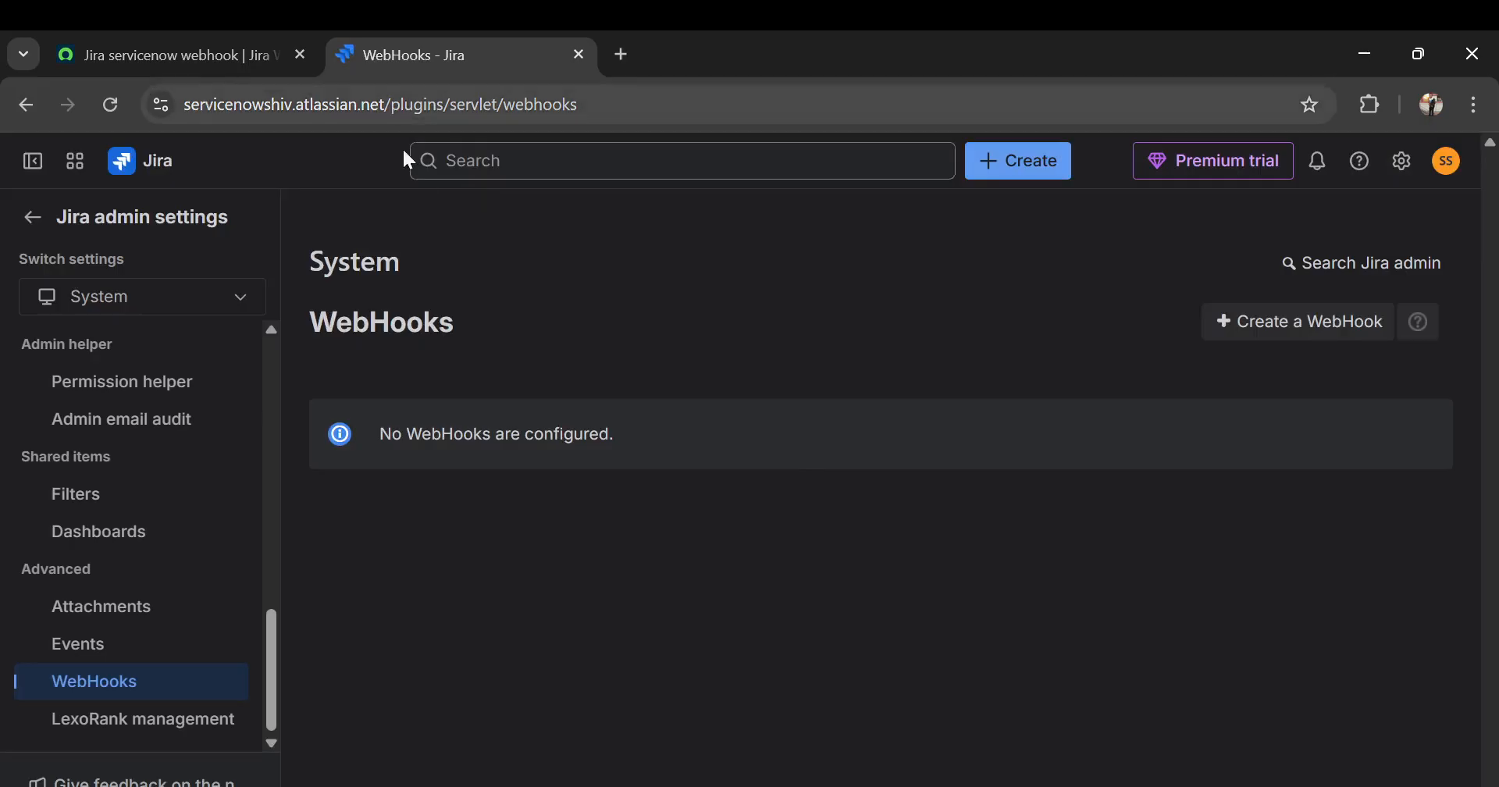
Create a new Jira webhook and name it "servicenow listener"
{"action": "left_click", "coordinate": [1290, 322]}
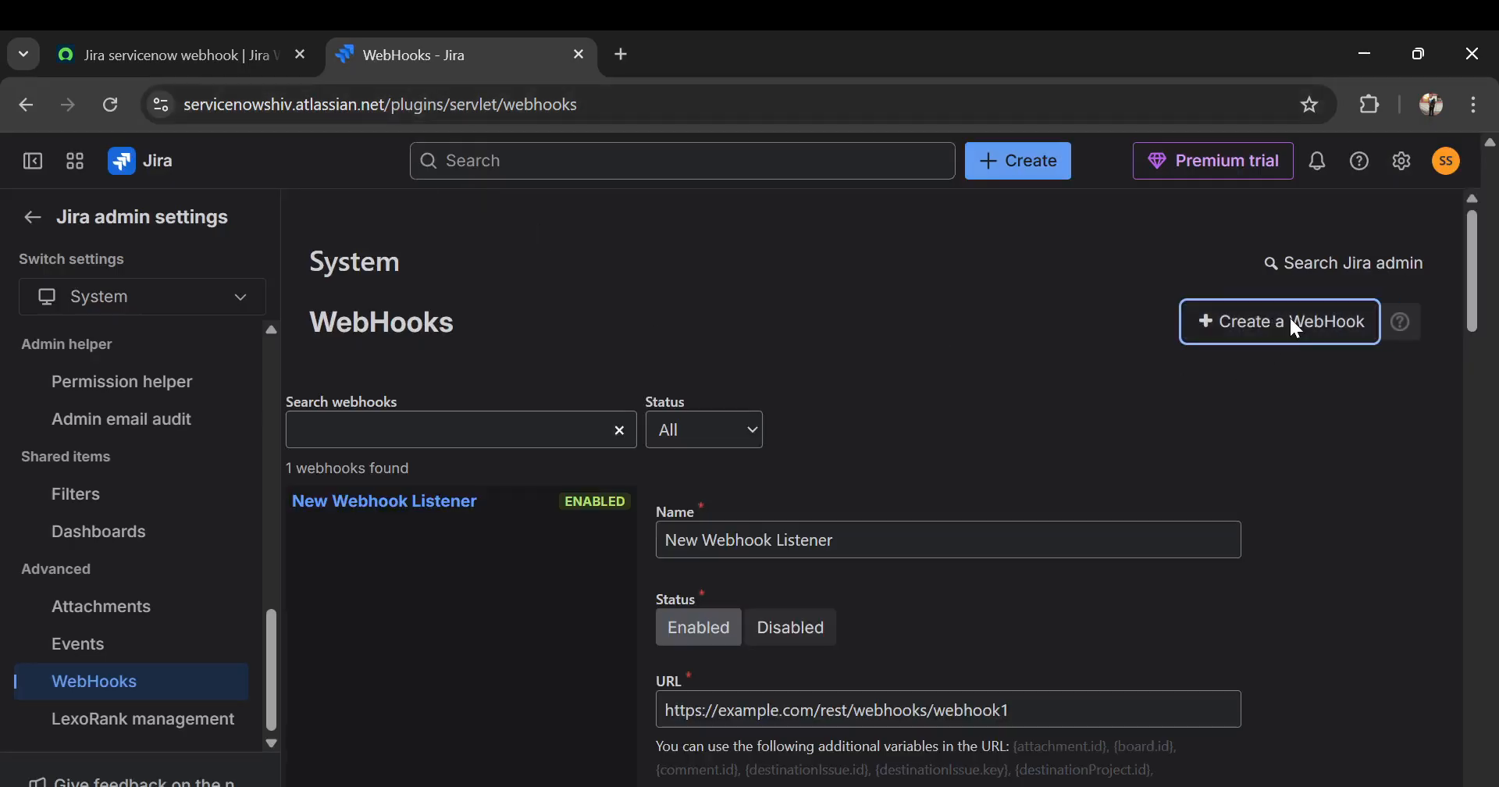
{"action": "scroll", "coordinate": [780, 449], "scroll_direction": "down", "scroll_amount": 1}
{"action": "left_click", "coordinate": [723, 461]}
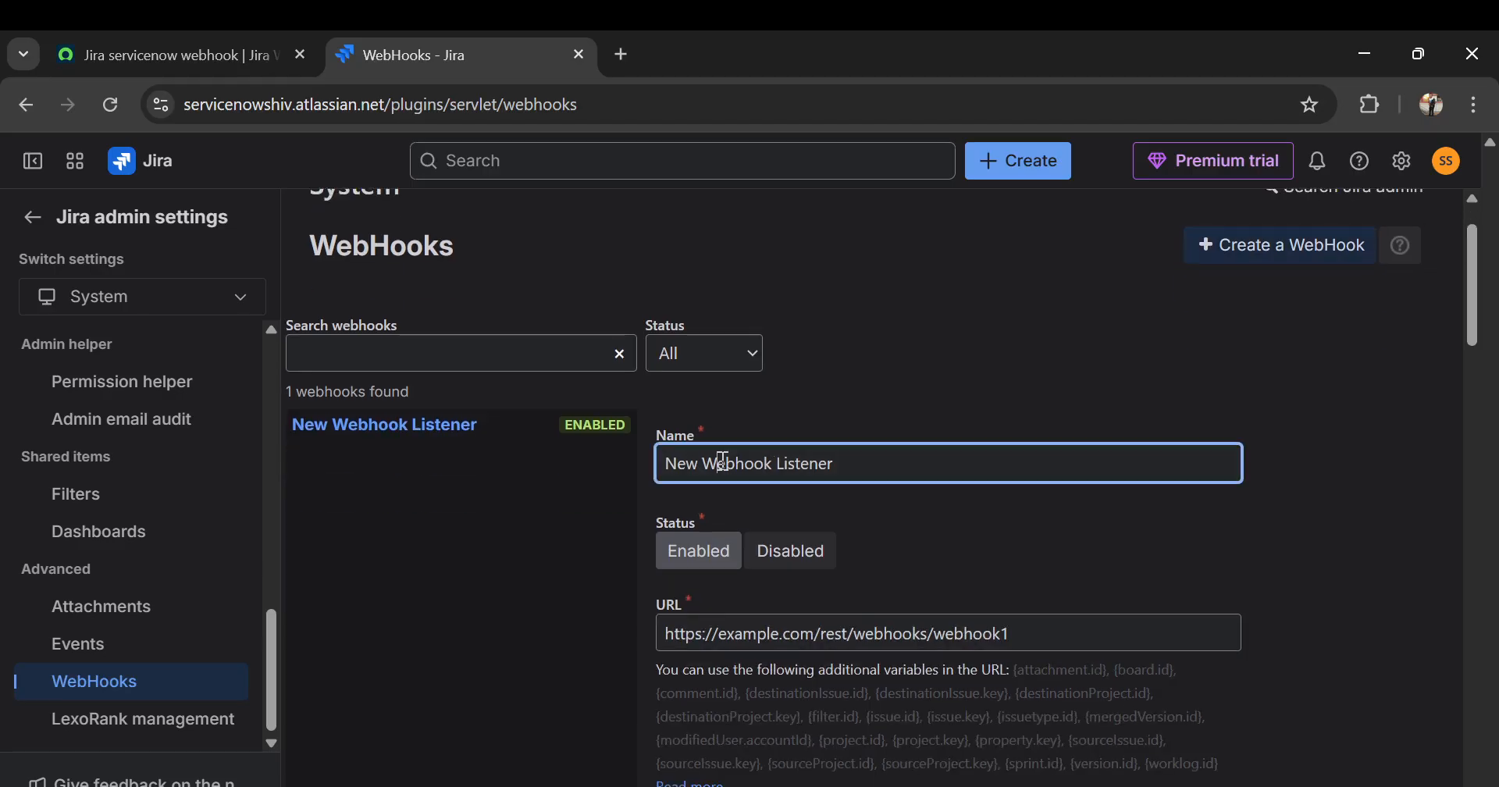
{"action": "type", "text": "serviceno"}
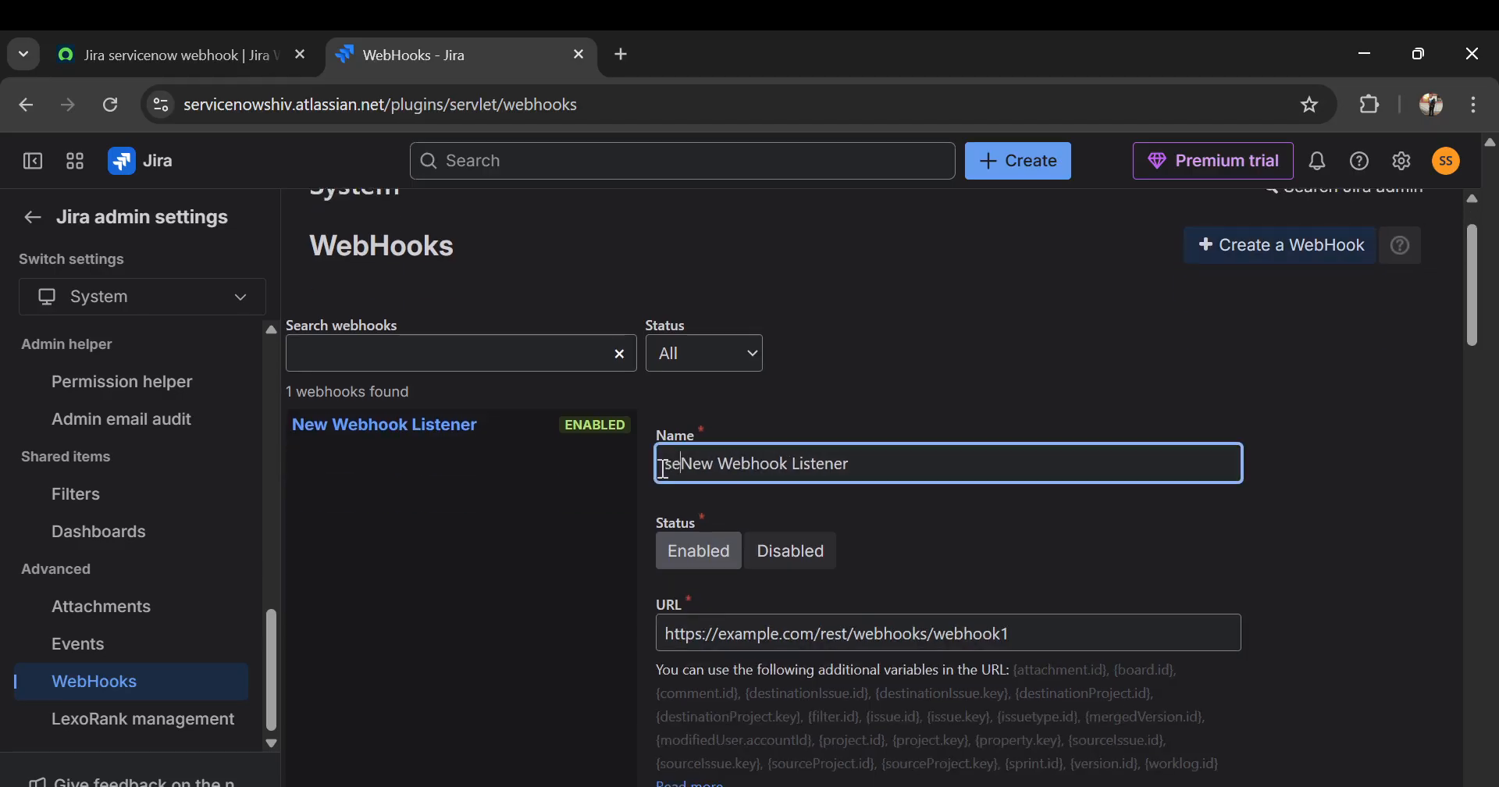
{"action": "key", "text": "ctrl+a"}
{"action": "key", "text": "BackSpace"}
{"action": "type", "text": "servicenow listener"}
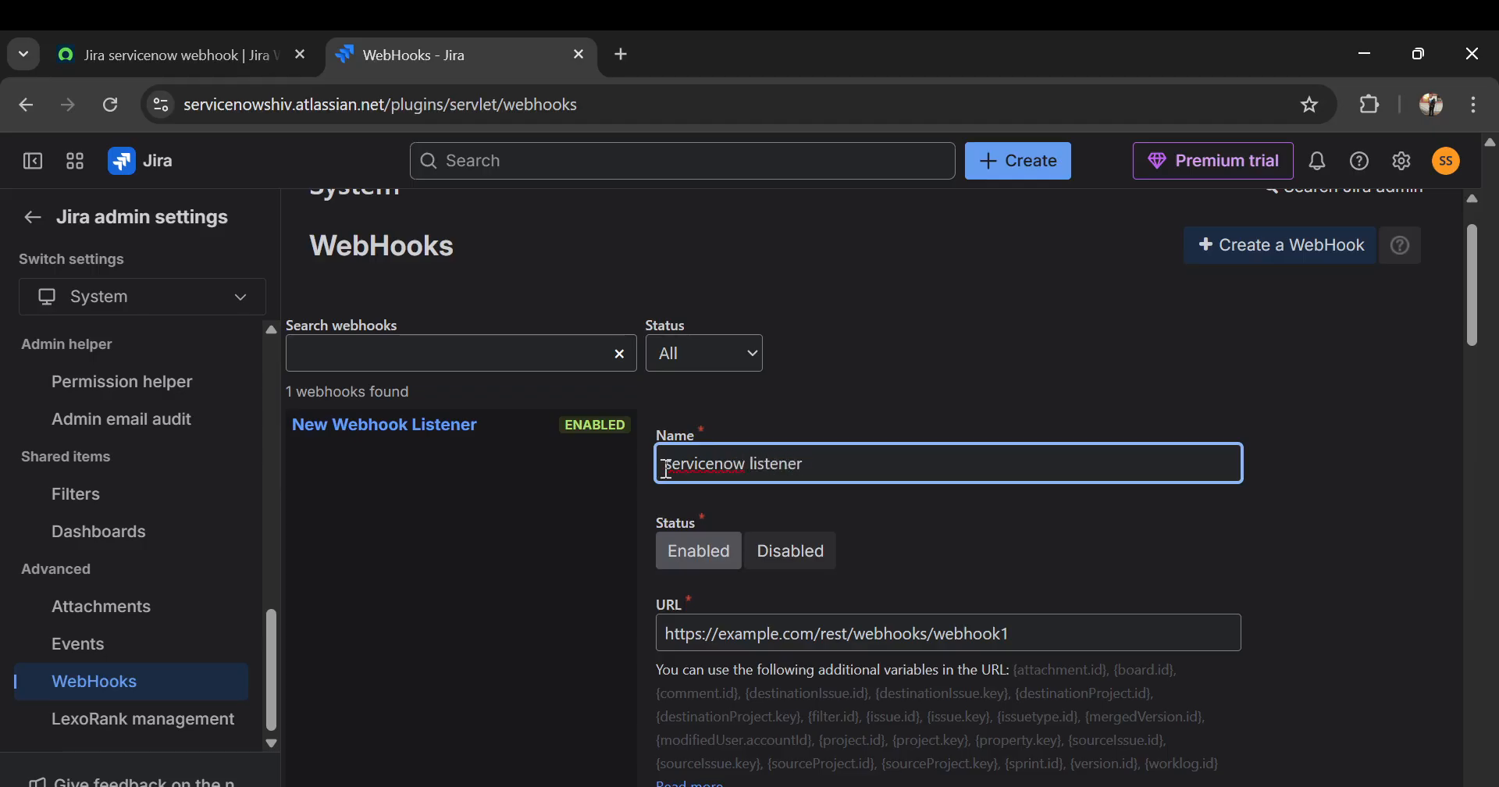
{"action": "left_click", "coordinate": [564, 547]}
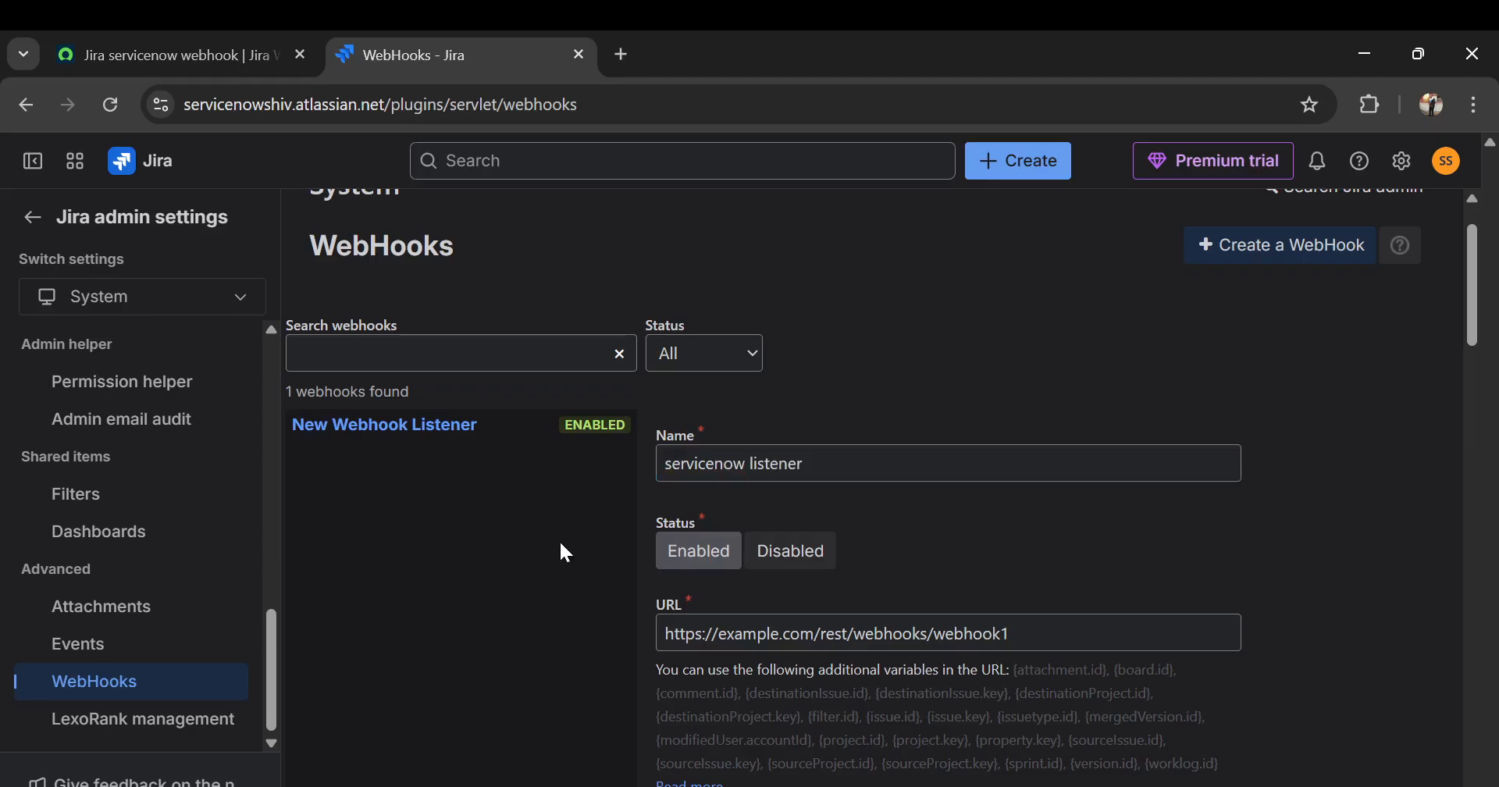
Replace the webhook's example URL with the callback URL copied from the ServiceNow registry record
{"action": "scroll", "coordinate": [567, 553], "scroll_direction": "down", "scroll_amount": 2}
{"action": "triple_click", "coordinate": [694, 514]}
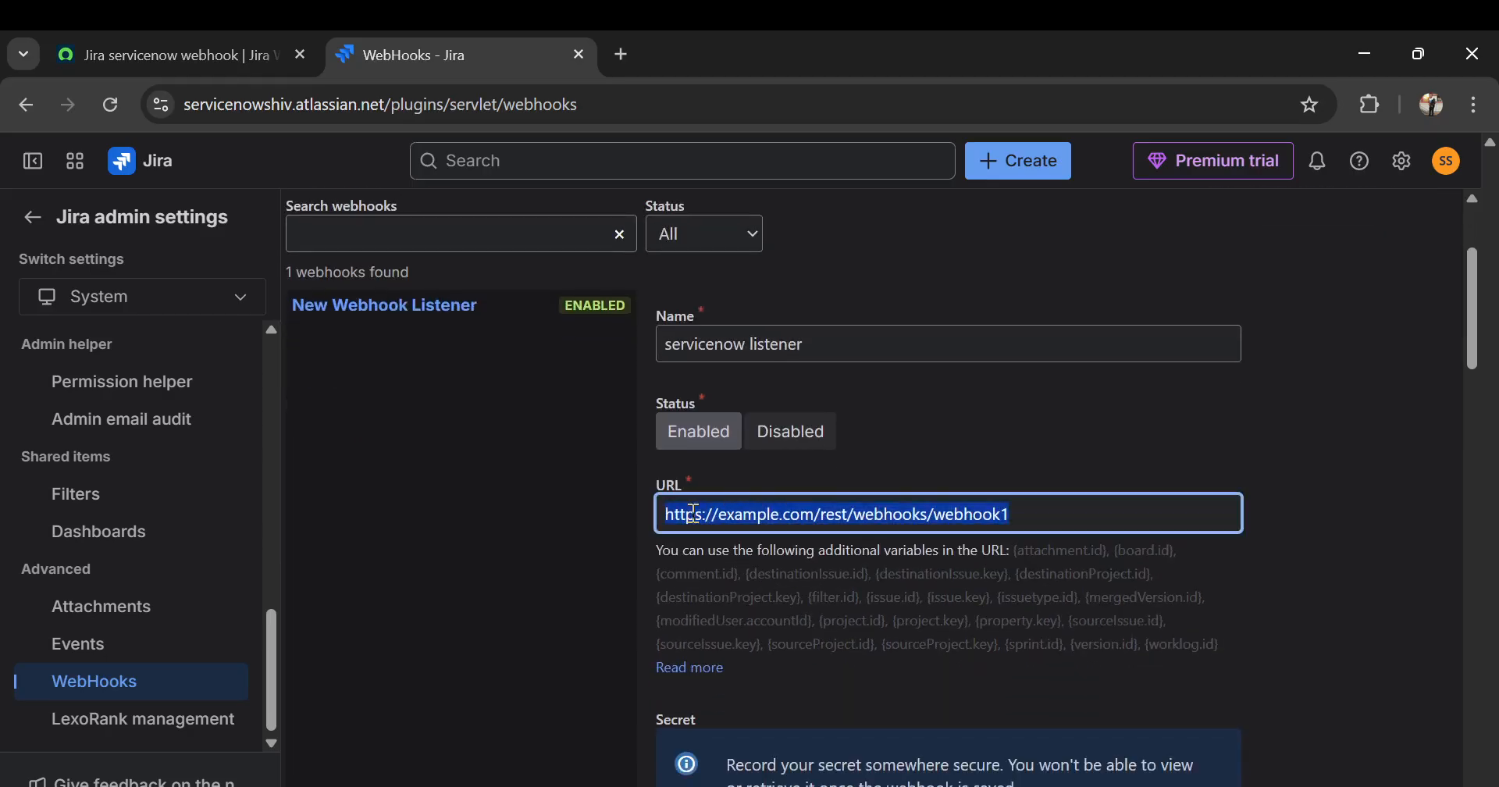
{"action": "key", "text": "BackSpace"}
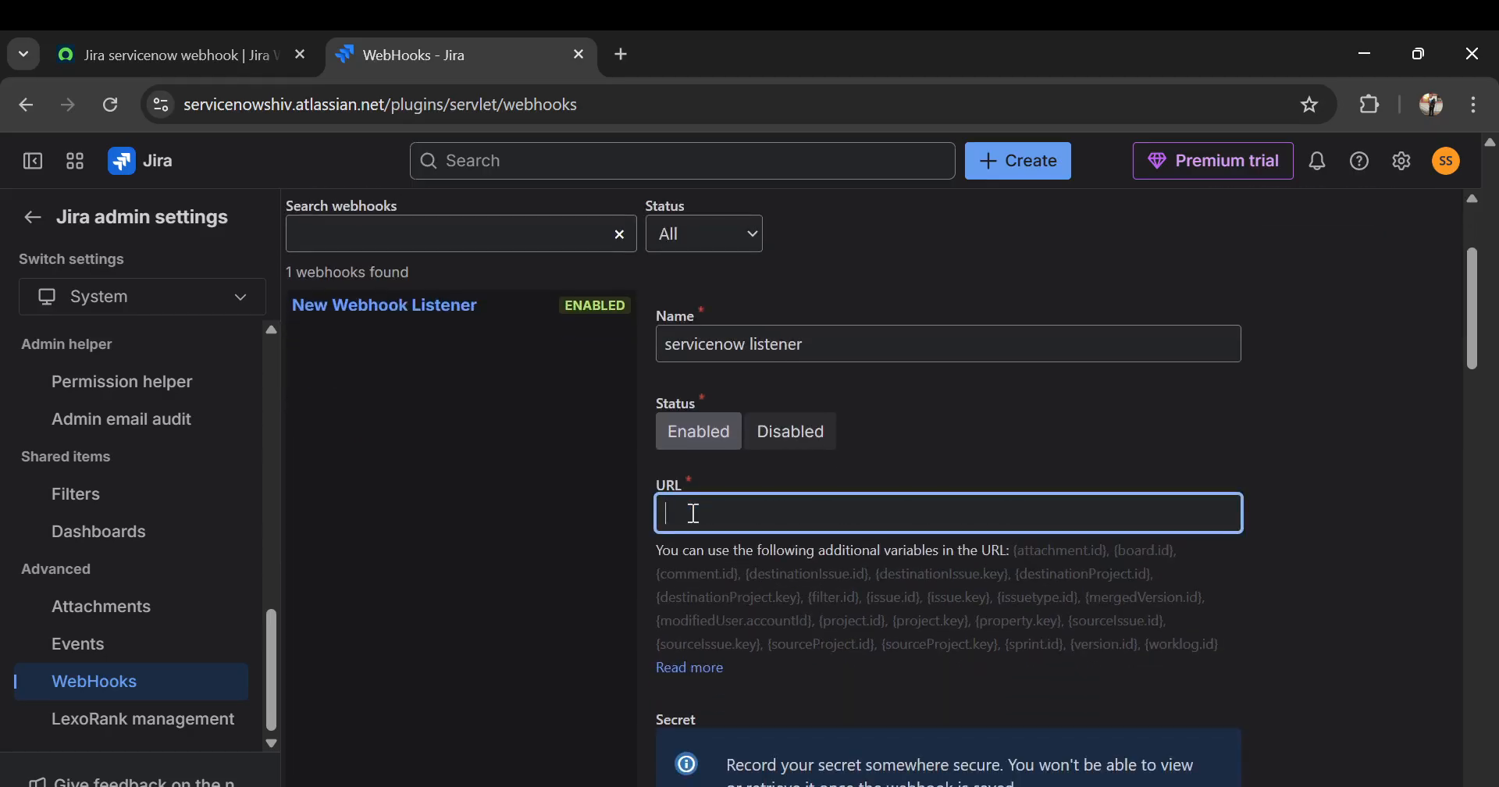
{"action": "key", "text": "ctrl+v"}
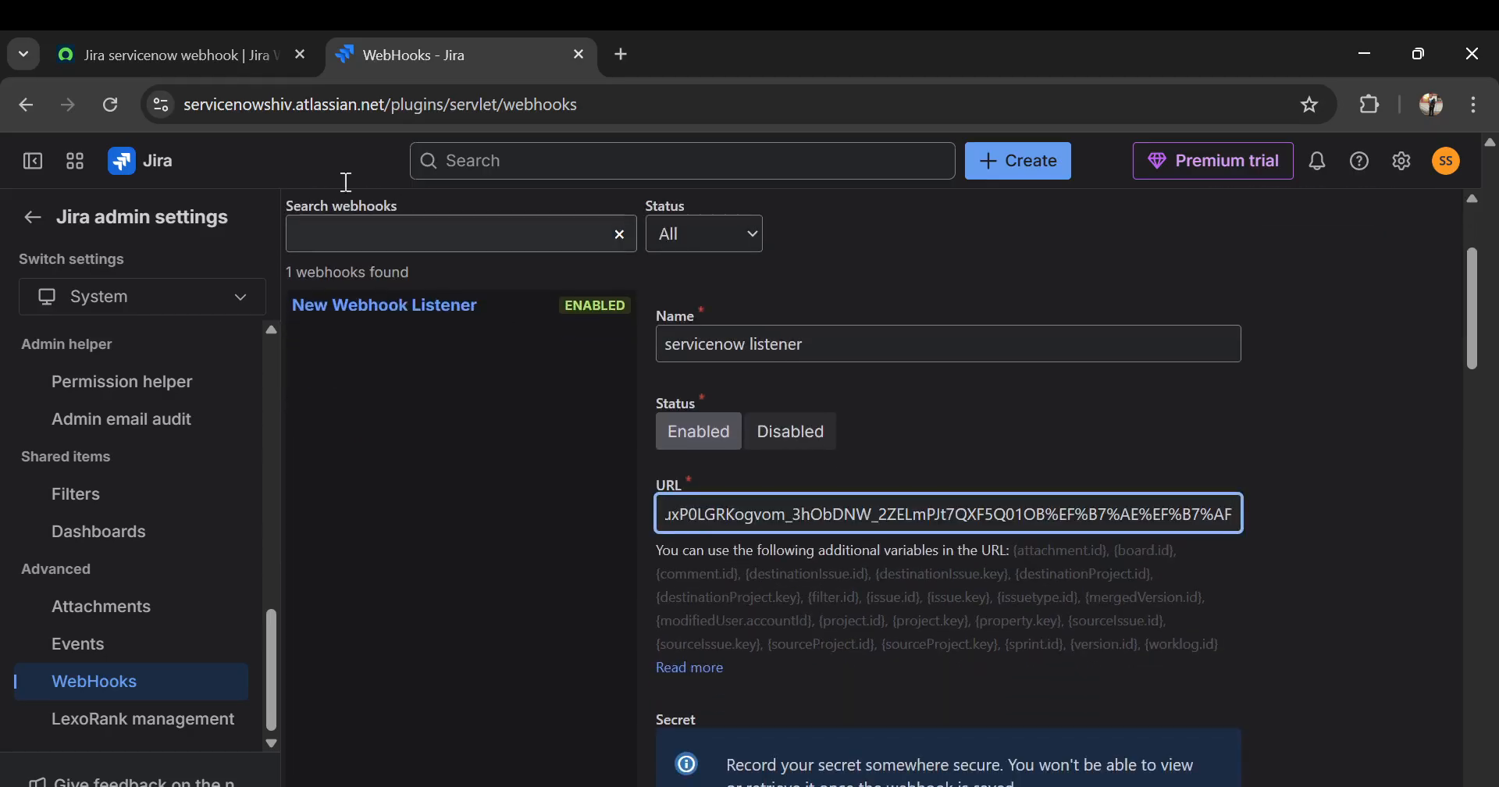
{"action": "left_click", "coordinate": [222, 51]}
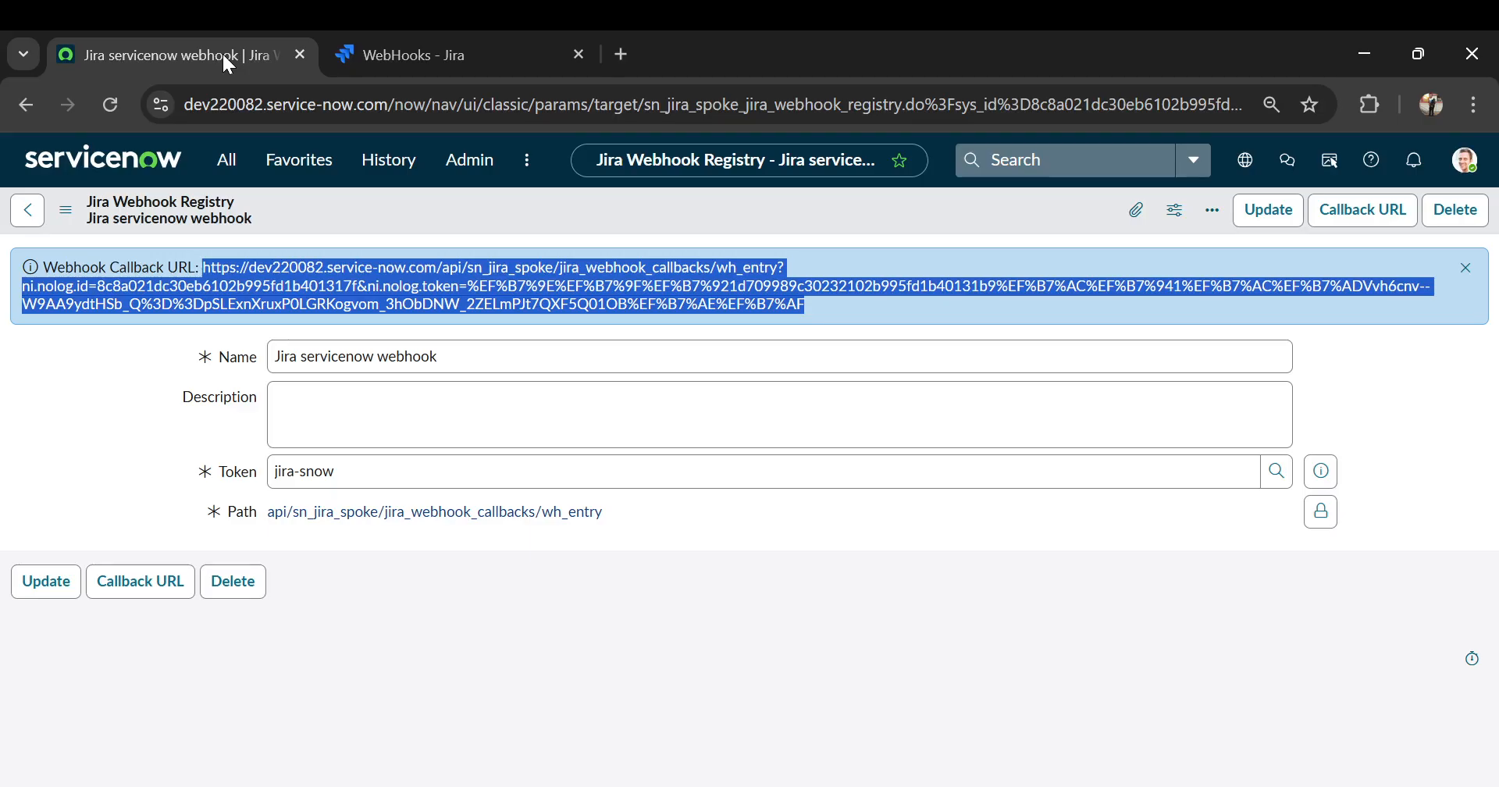
{"action": "left_click", "coordinate": [437, 58]}
Enable the Issue created event for the servicenow listener webhook and review its name, status and URL
{"action": "scroll", "coordinate": [473, 535], "scroll_direction": "down", "scroll_amount": 6}
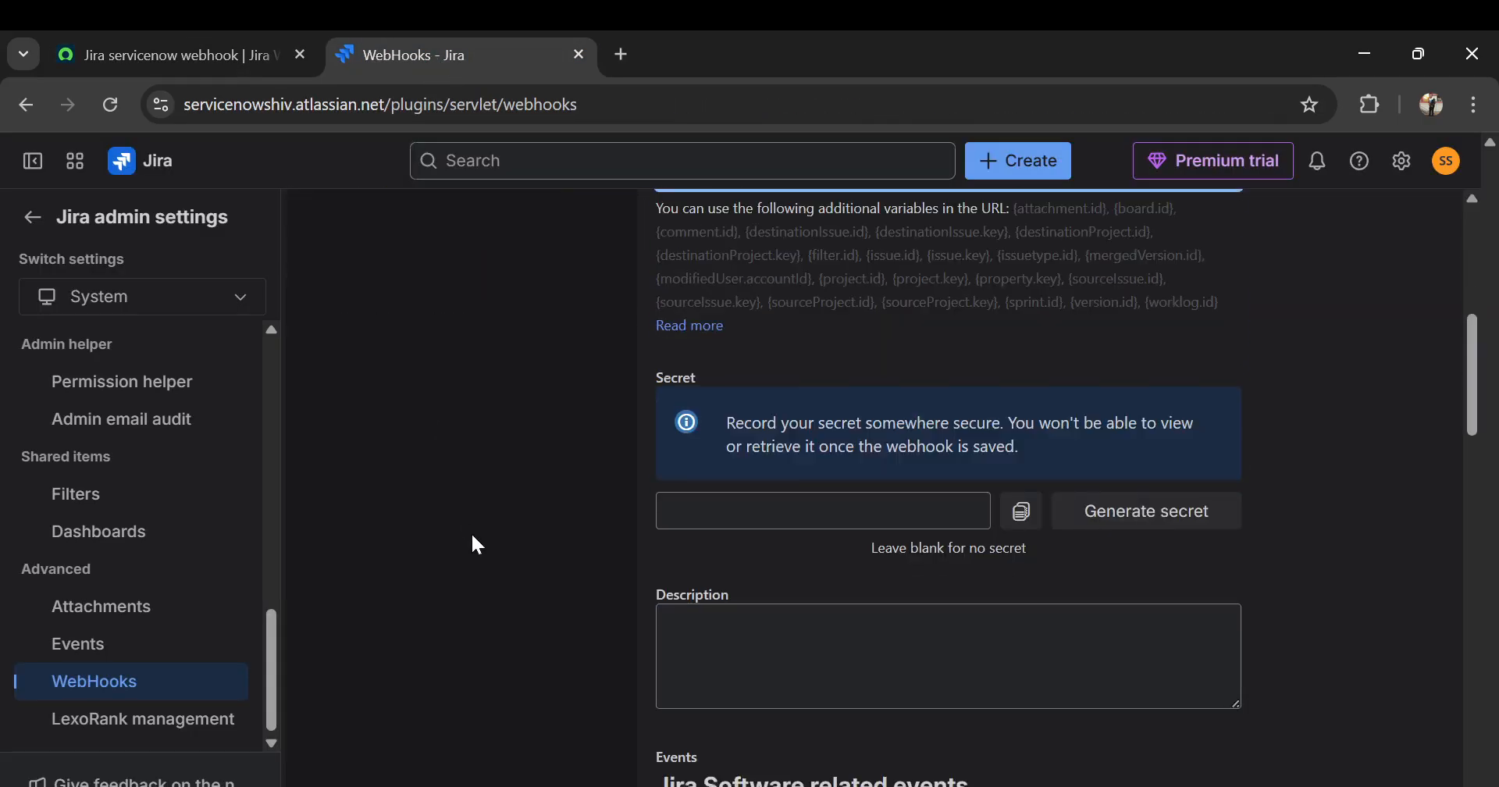
{"action": "scroll", "coordinate": [472, 536], "scroll_direction": "down", "scroll_amount": 4}
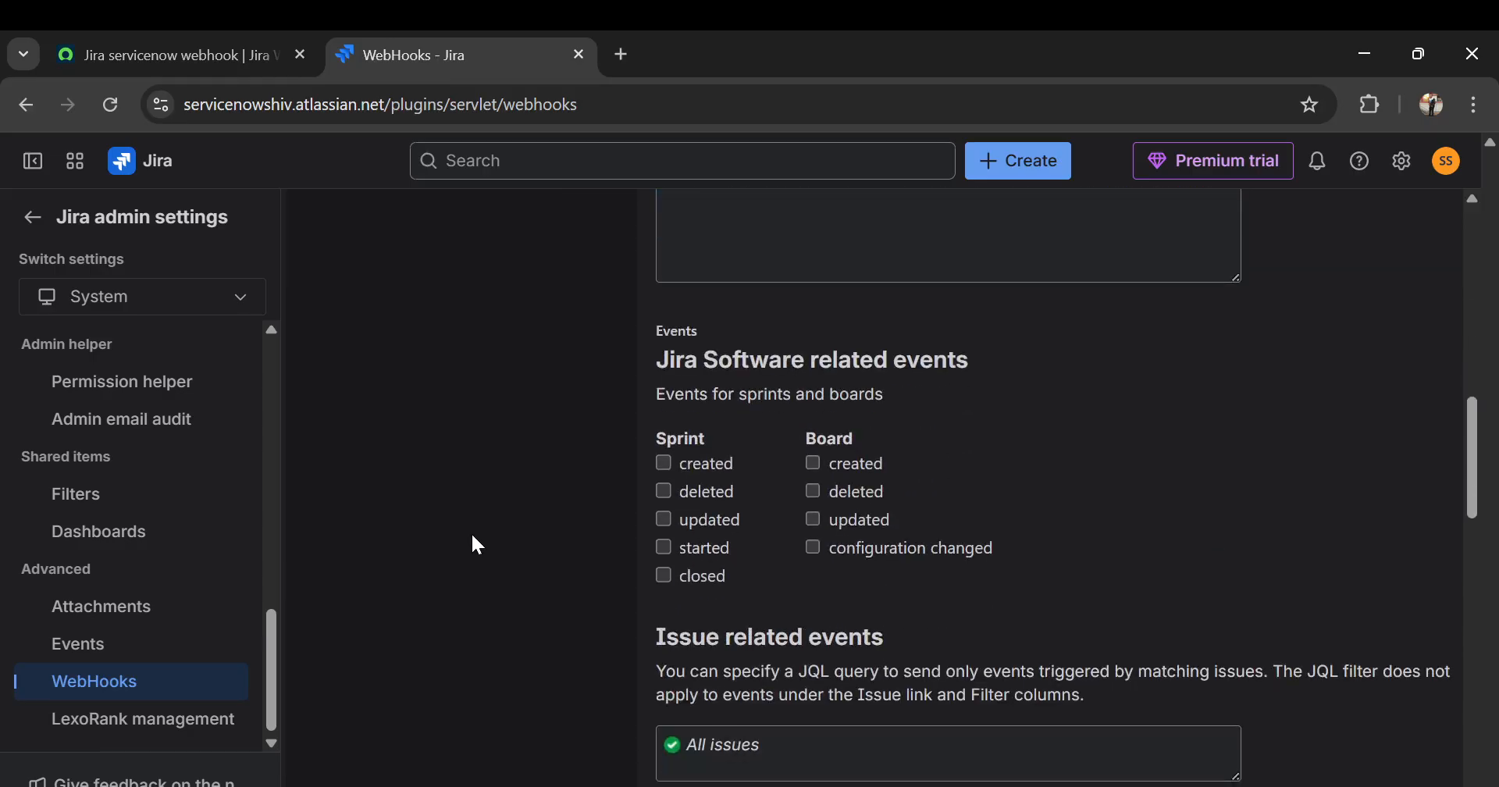
{"action": "scroll", "coordinate": [471, 536], "scroll_direction": "down", "scroll_amount": 1}
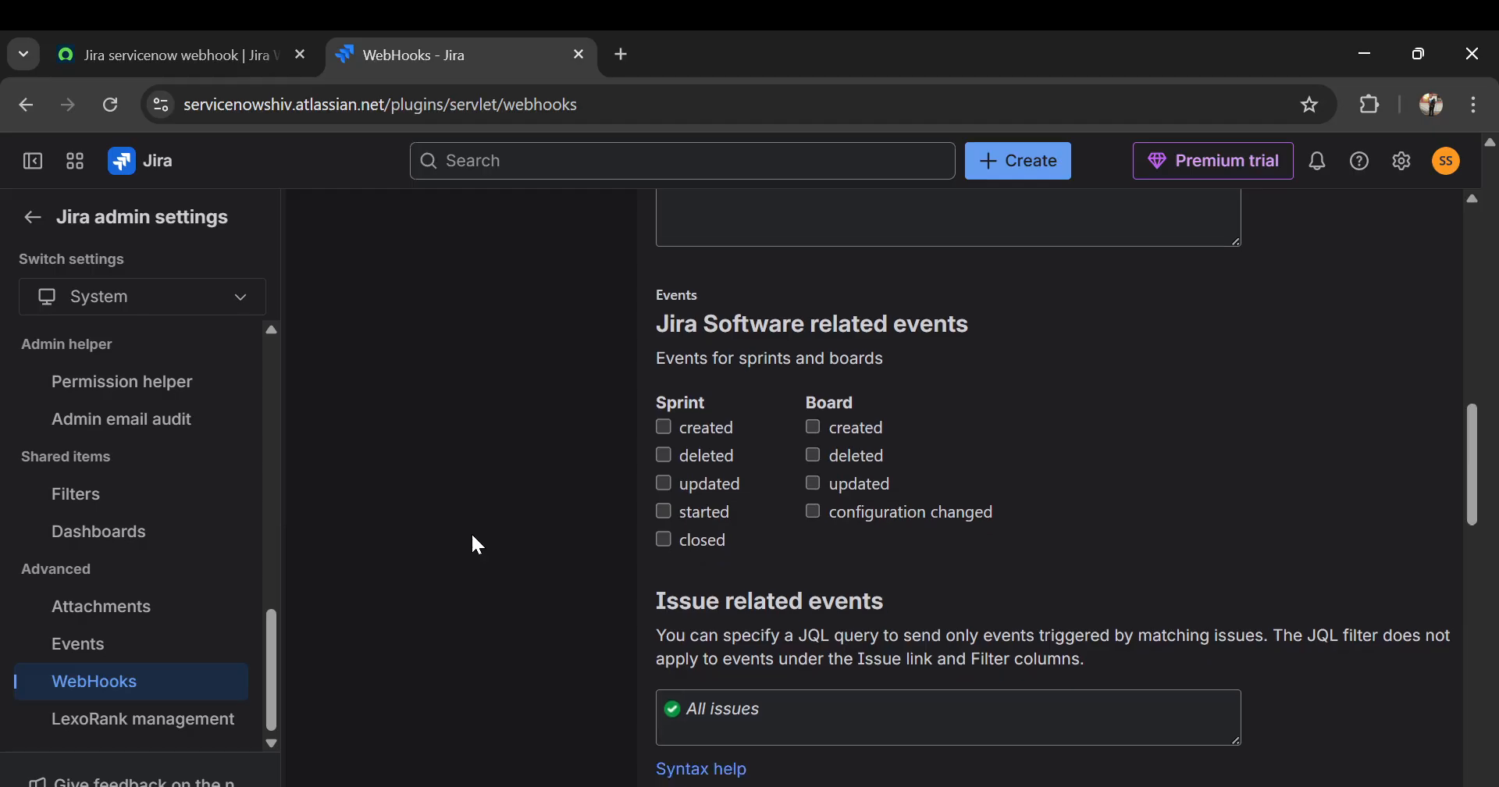
{"action": "scroll", "coordinate": [501, 467], "scroll_direction": "down", "scroll_amount": 2}
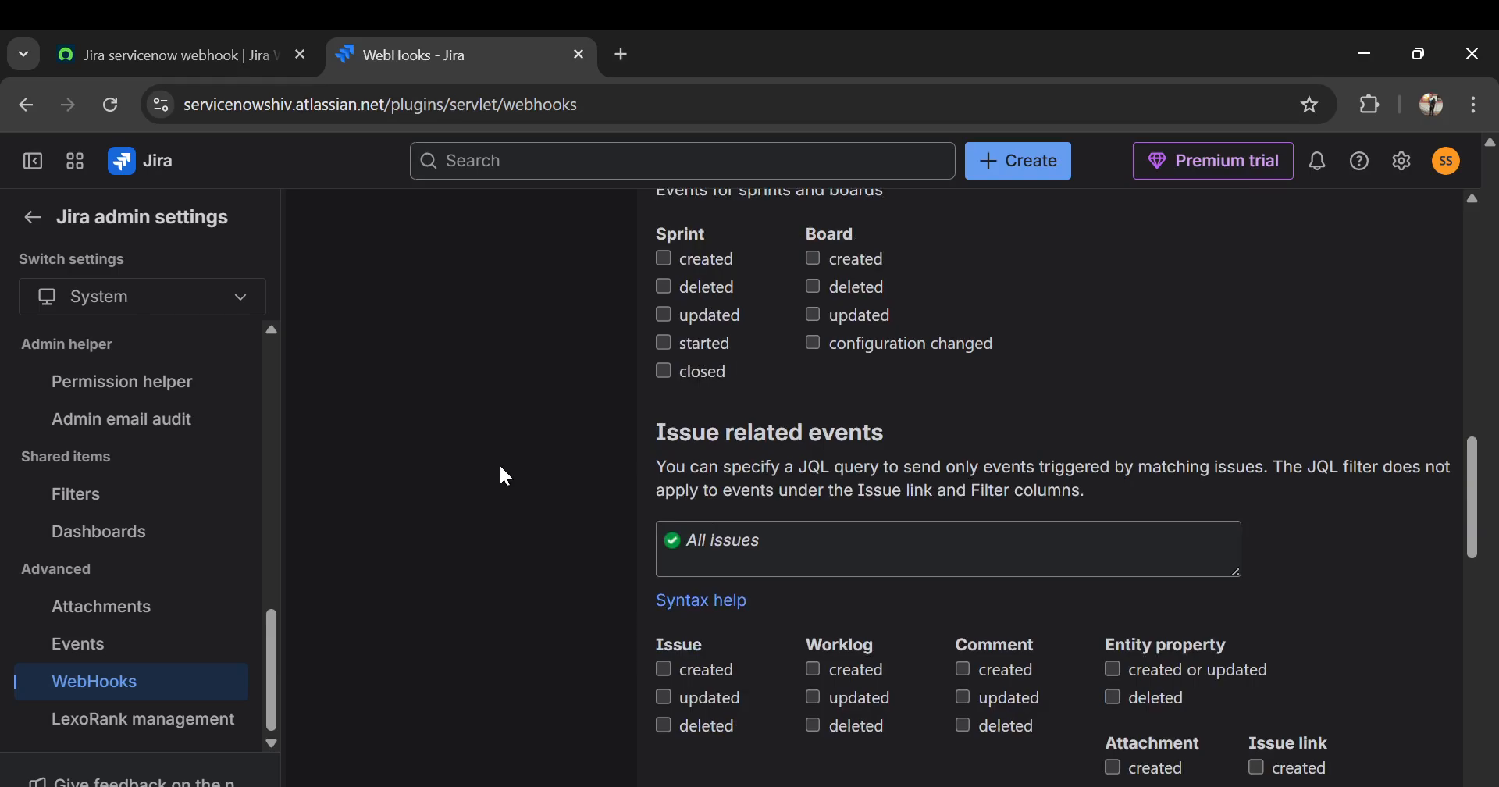
{"action": "scroll", "coordinate": [501, 467], "scroll_direction": "down", "scroll_amount": 1}
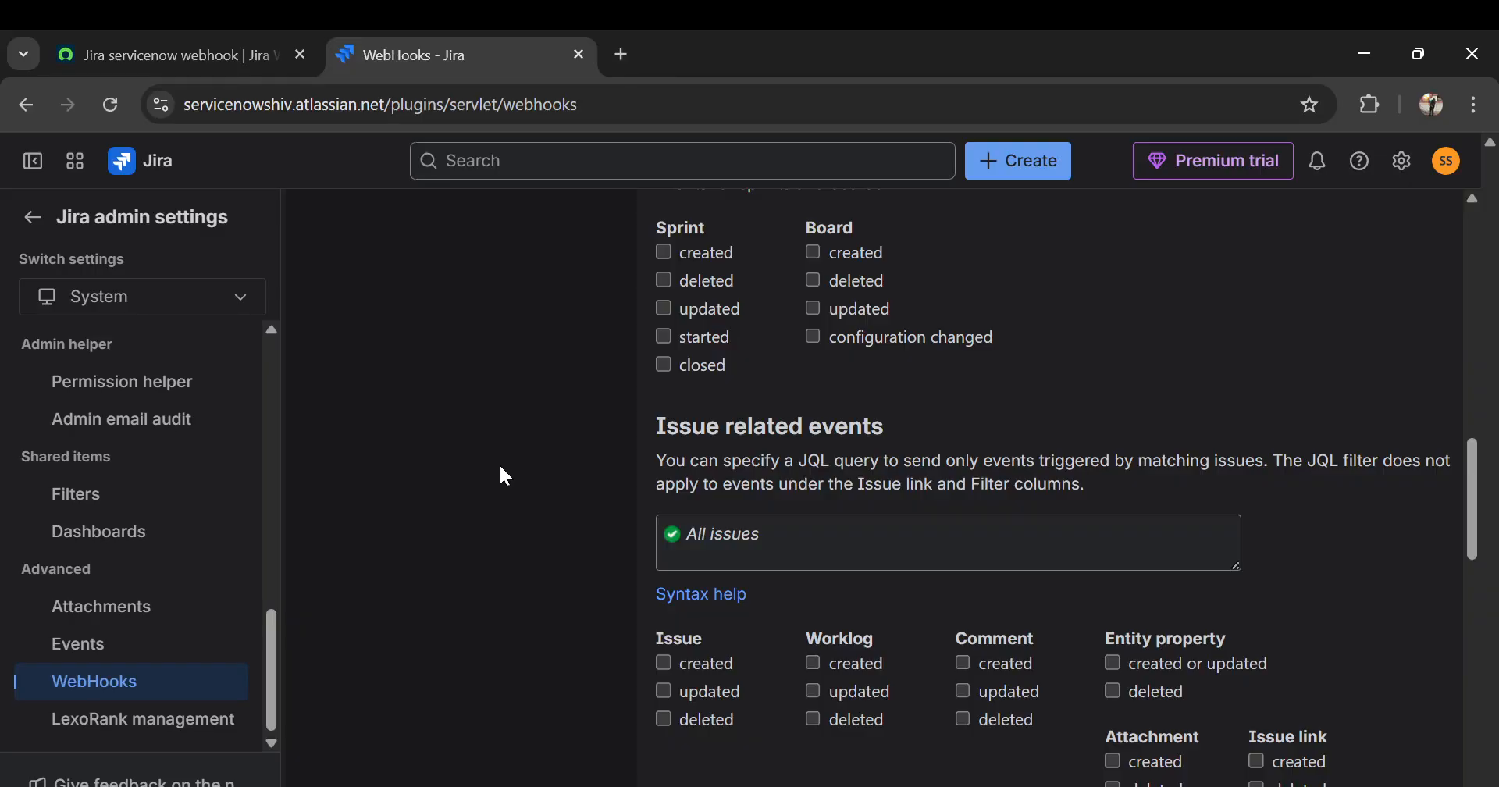
{"action": "scroll", "coordinate": [506, 475], "scroll_direction": "down", "scroll_amount": 2}
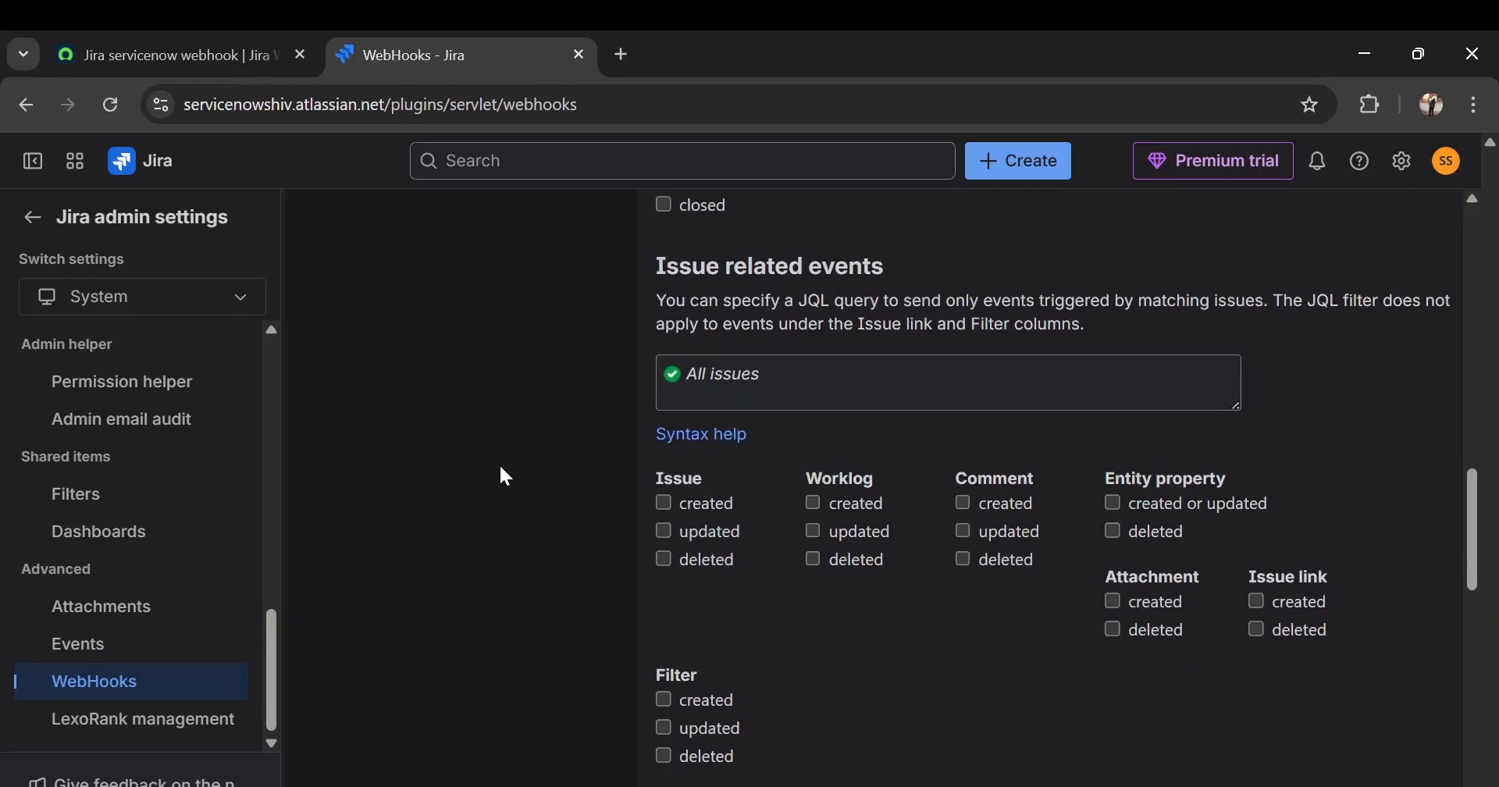
{"action": "scroll", "coordinate": [506, 475], "scroll_direction": "down", "scroll_amount": 1}
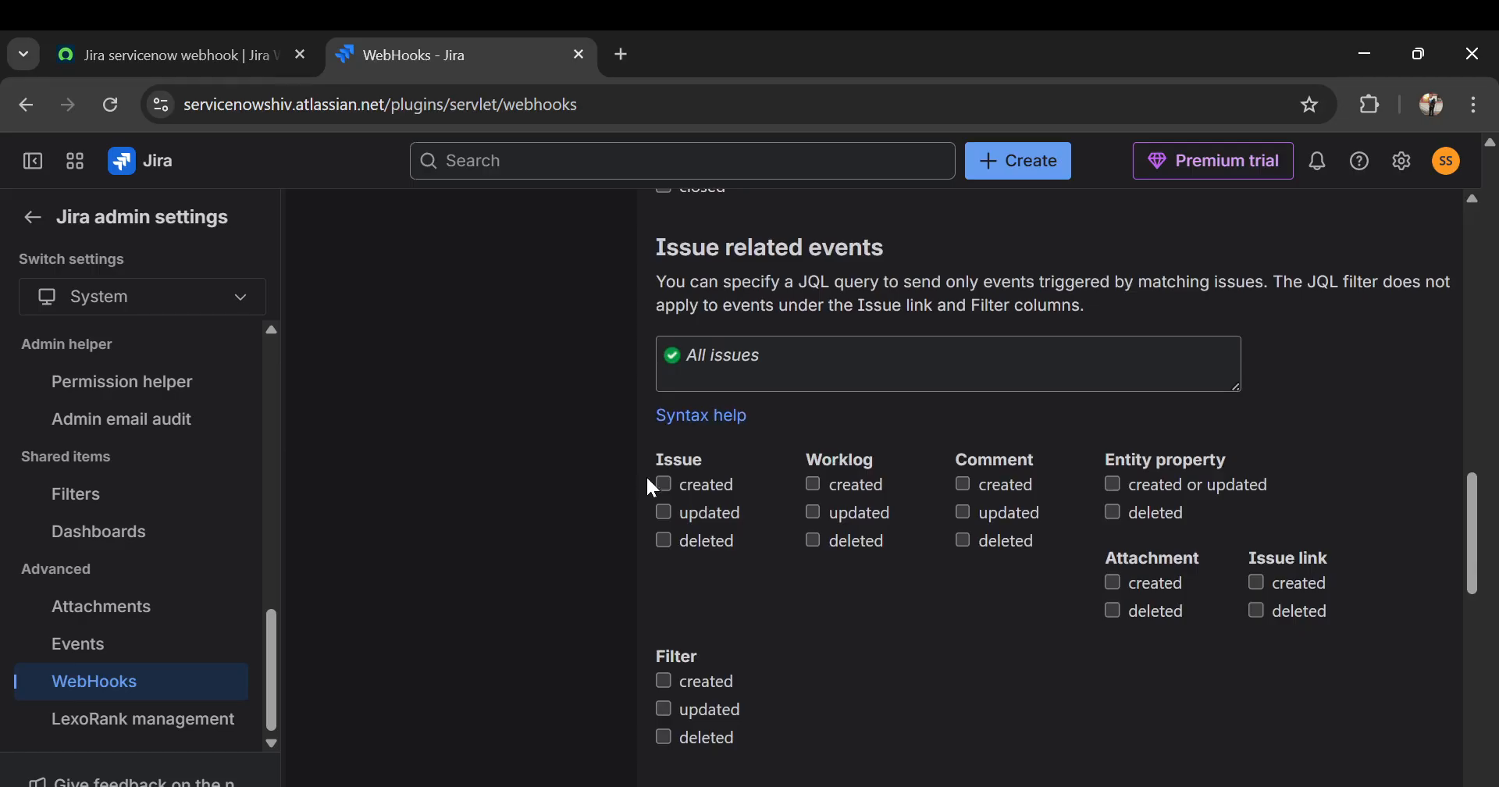
{"action": "left_click", "coordinate": [665, 486]}
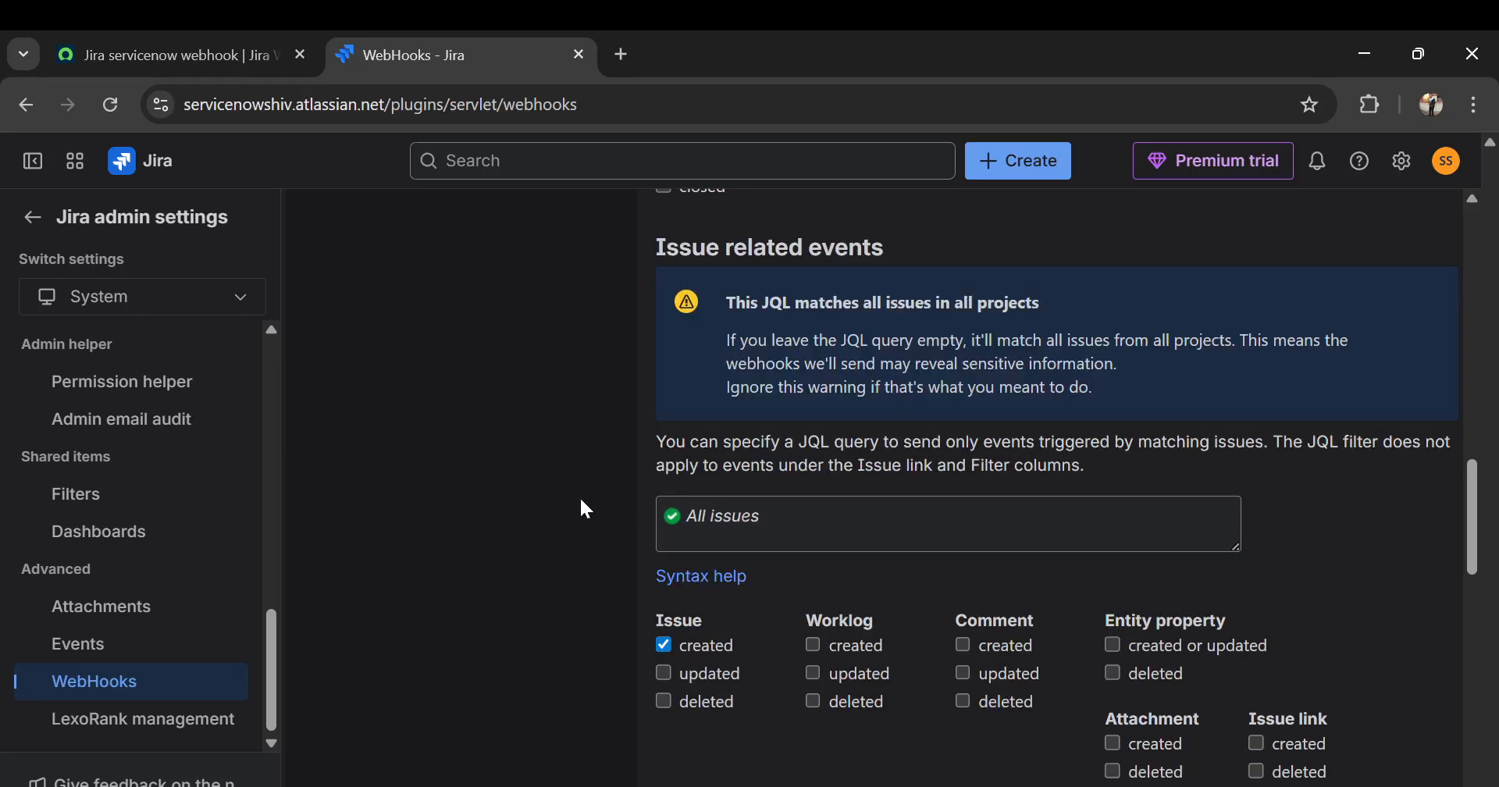
{"action": "scroll", "coordinate": [576, 503], "scroll_direction": "down", "scroll_amount": 1}
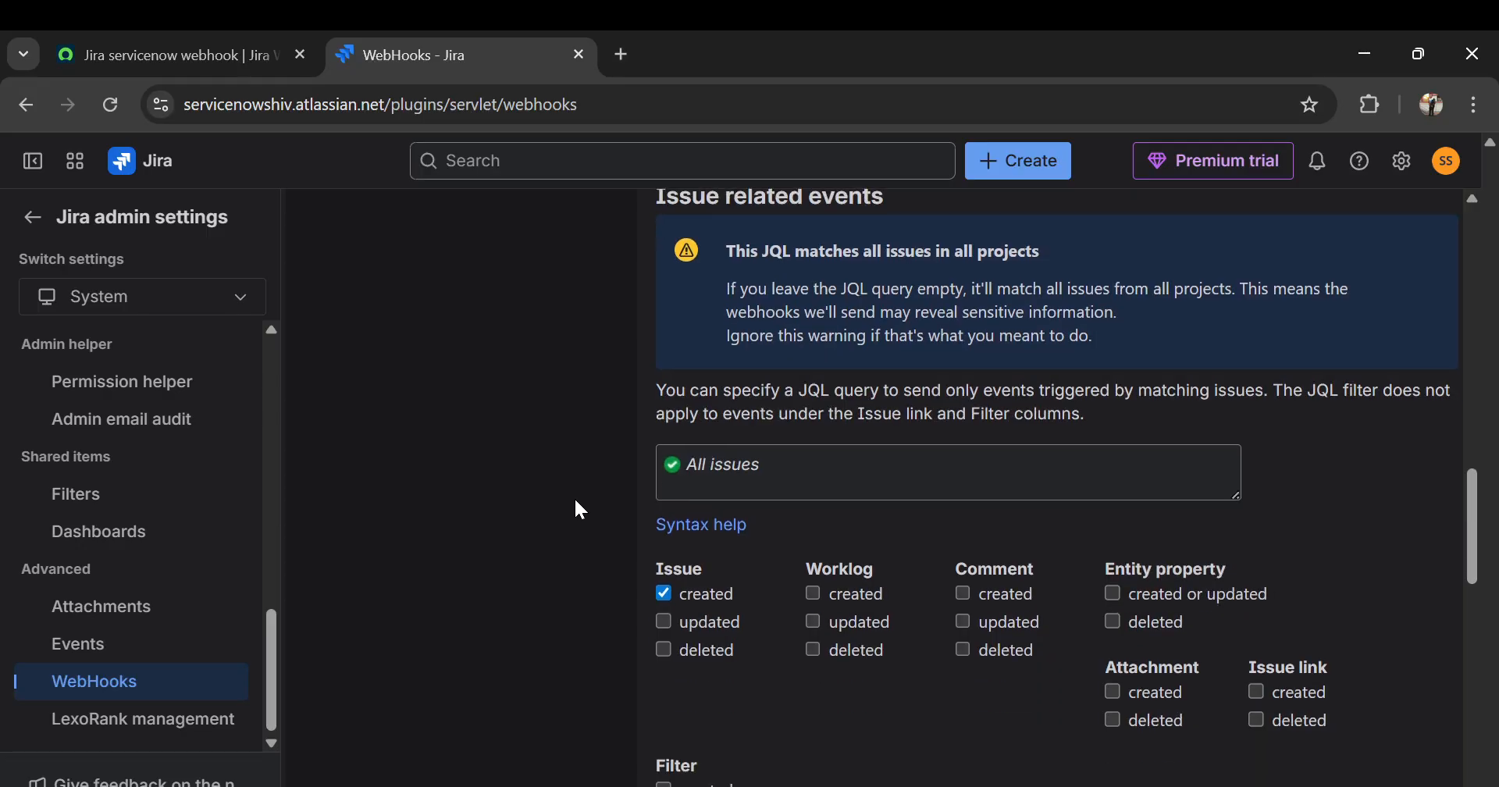
{"action": "scroll", "coordinate": [582, 510], "scroll_direction": "up", "scroll_amount": 10}
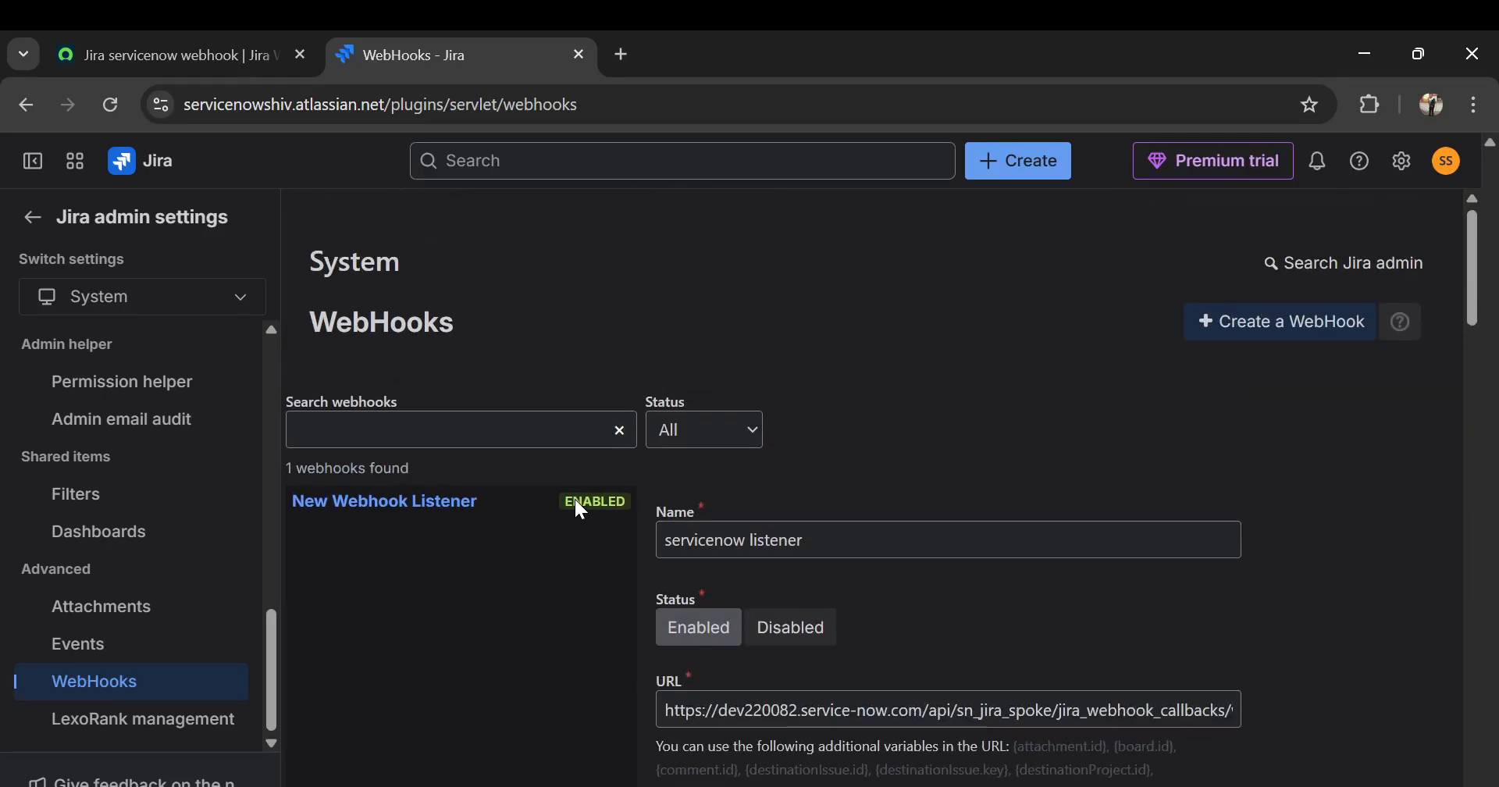
{"action": "scroll", "coordinate": [521, 627], "scroll_direction": "down", "scroll_amount": 1}
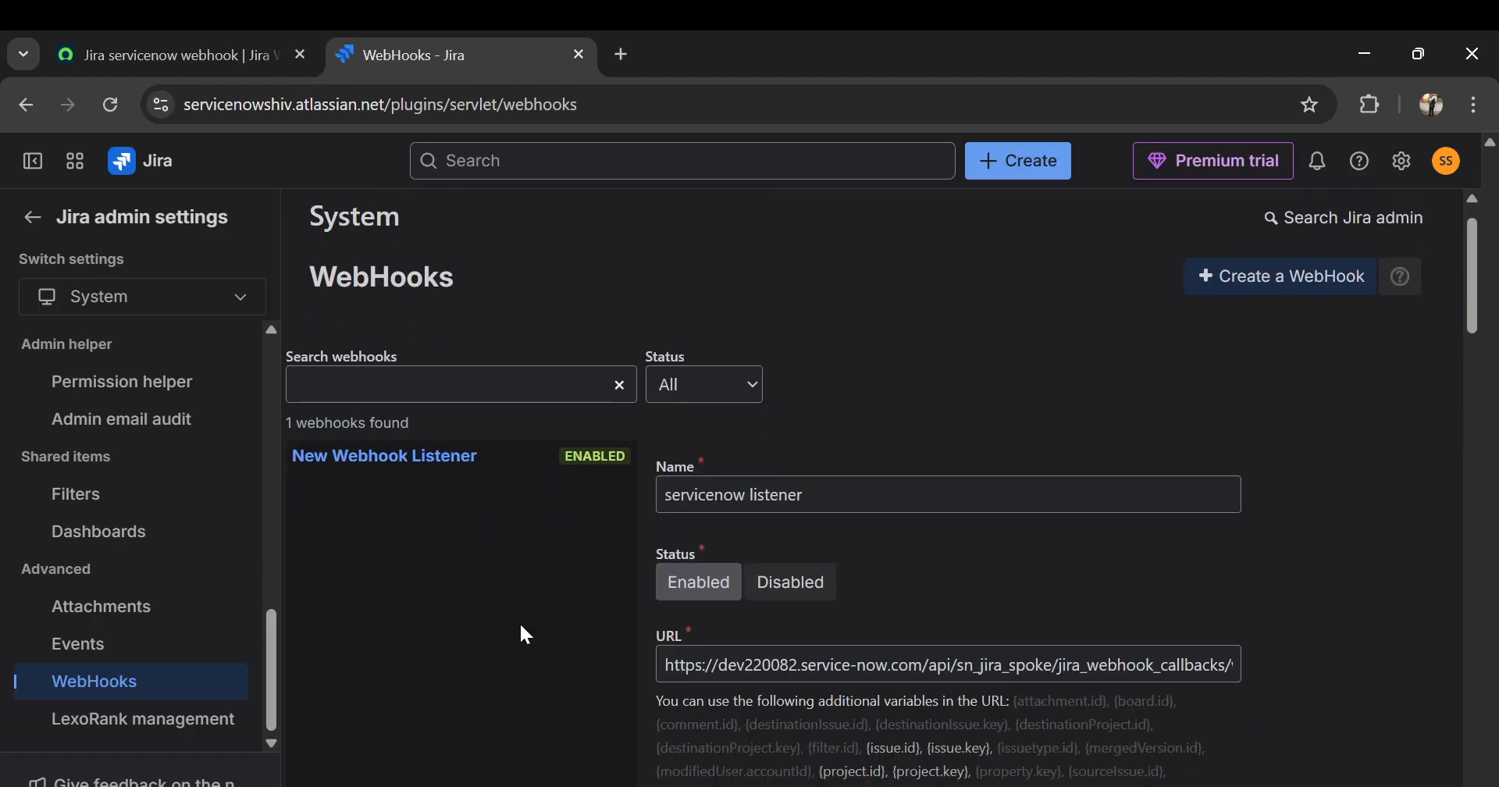
Review the servicenow listener webhook's settings and event selections, and create the webhook
{"action": "scroll", "coordinate": [521, 627], "scroll_direction": "down", "scroll_amount": 1}
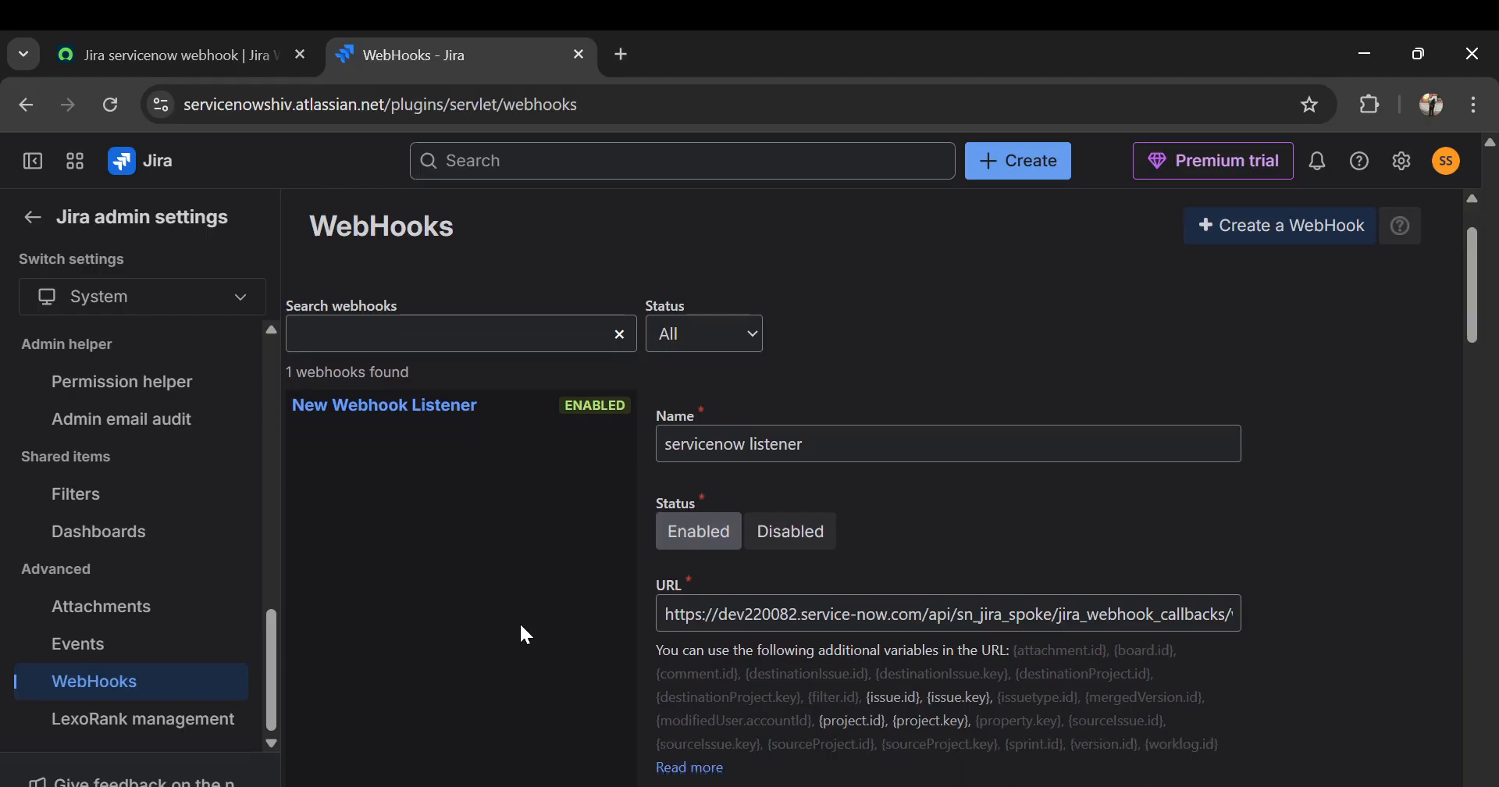
{"action": "scroll", "coordinate": [521, 626], "scroll_direction": "down", "scroll_amount": 15}
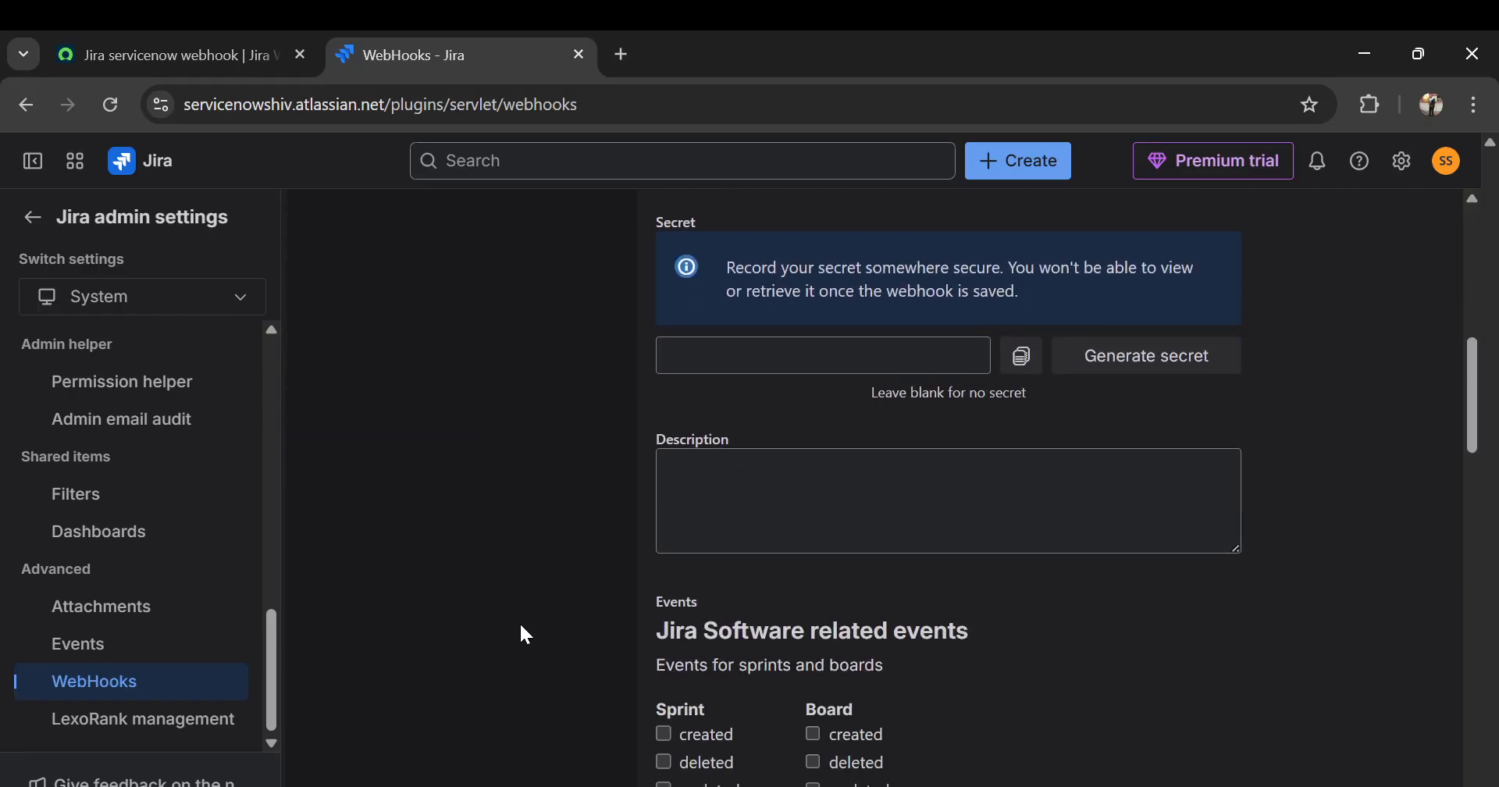
{"action": "scroll", "coordinate": [524, 634], "scroll_direction": "down", "scroll_amount": 3}
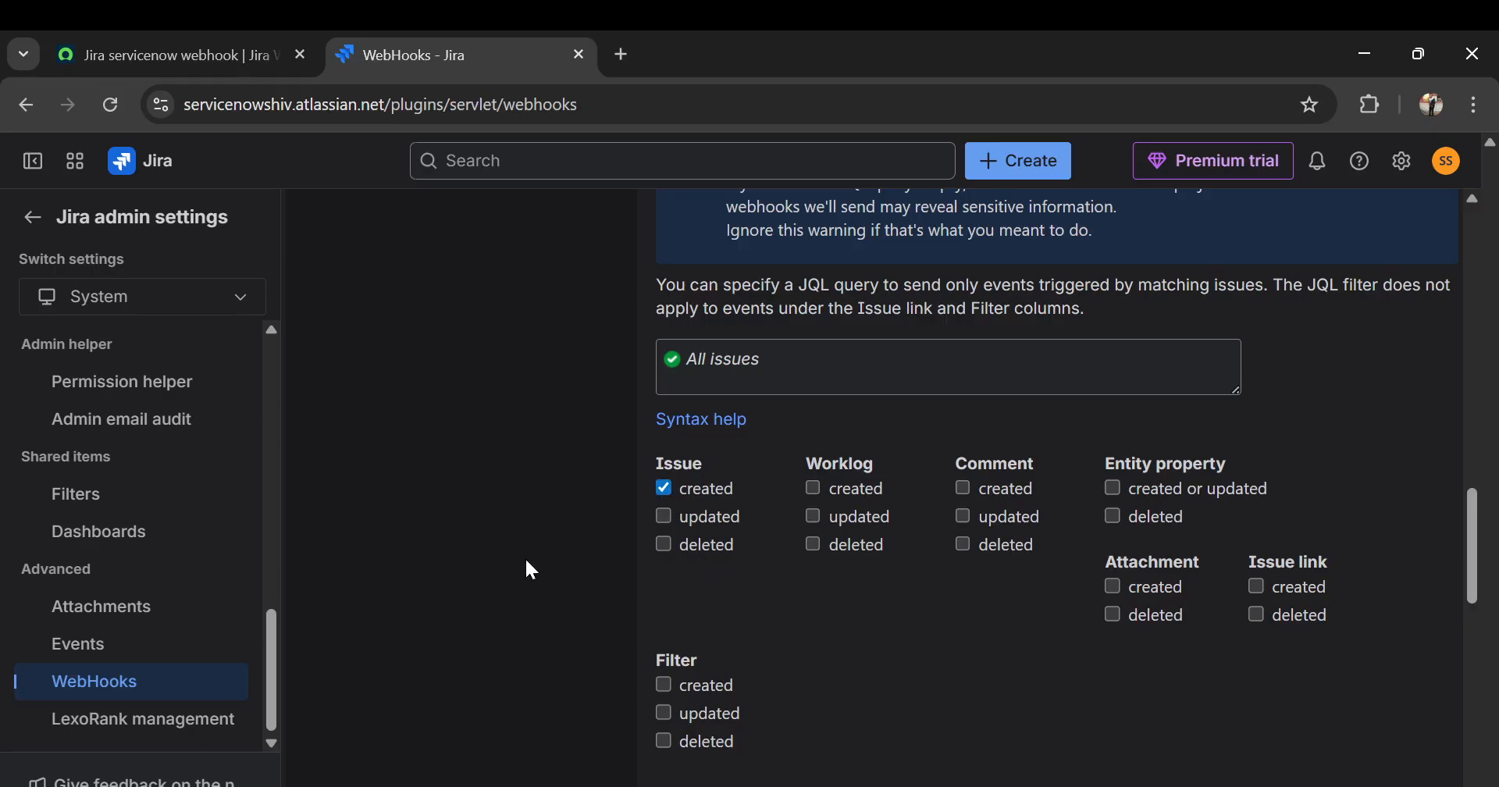
{"action": "scroll", "coordinate": [527, 562], "scroll_direction": "down", "scroll_amount": 10}
{"action": "scroll", "coordinate": [532, 571], "scroll_direction": "down", "scroll_amount": 2}
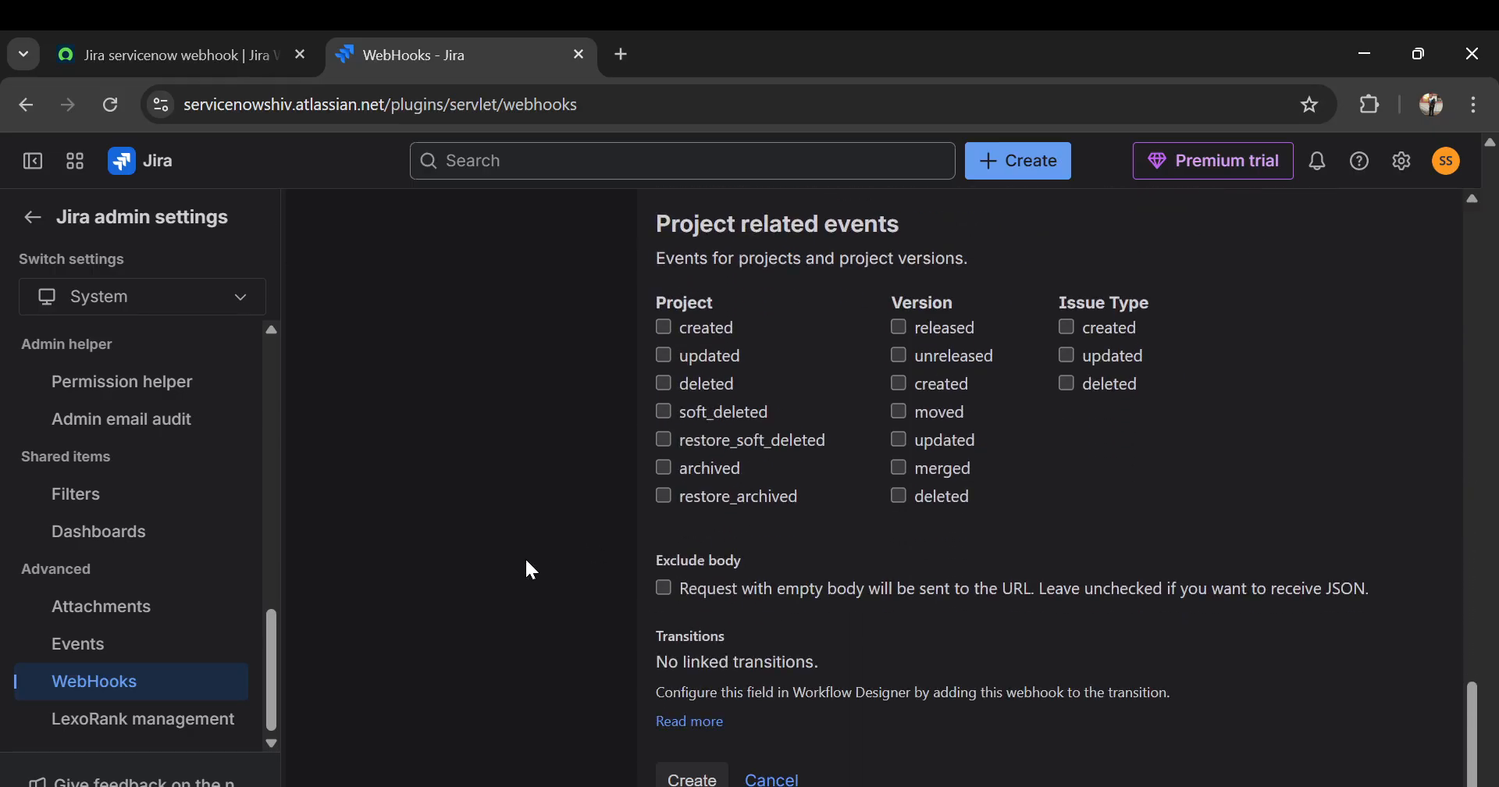
{"action": "left_click", "coordinate": [702, 781]}
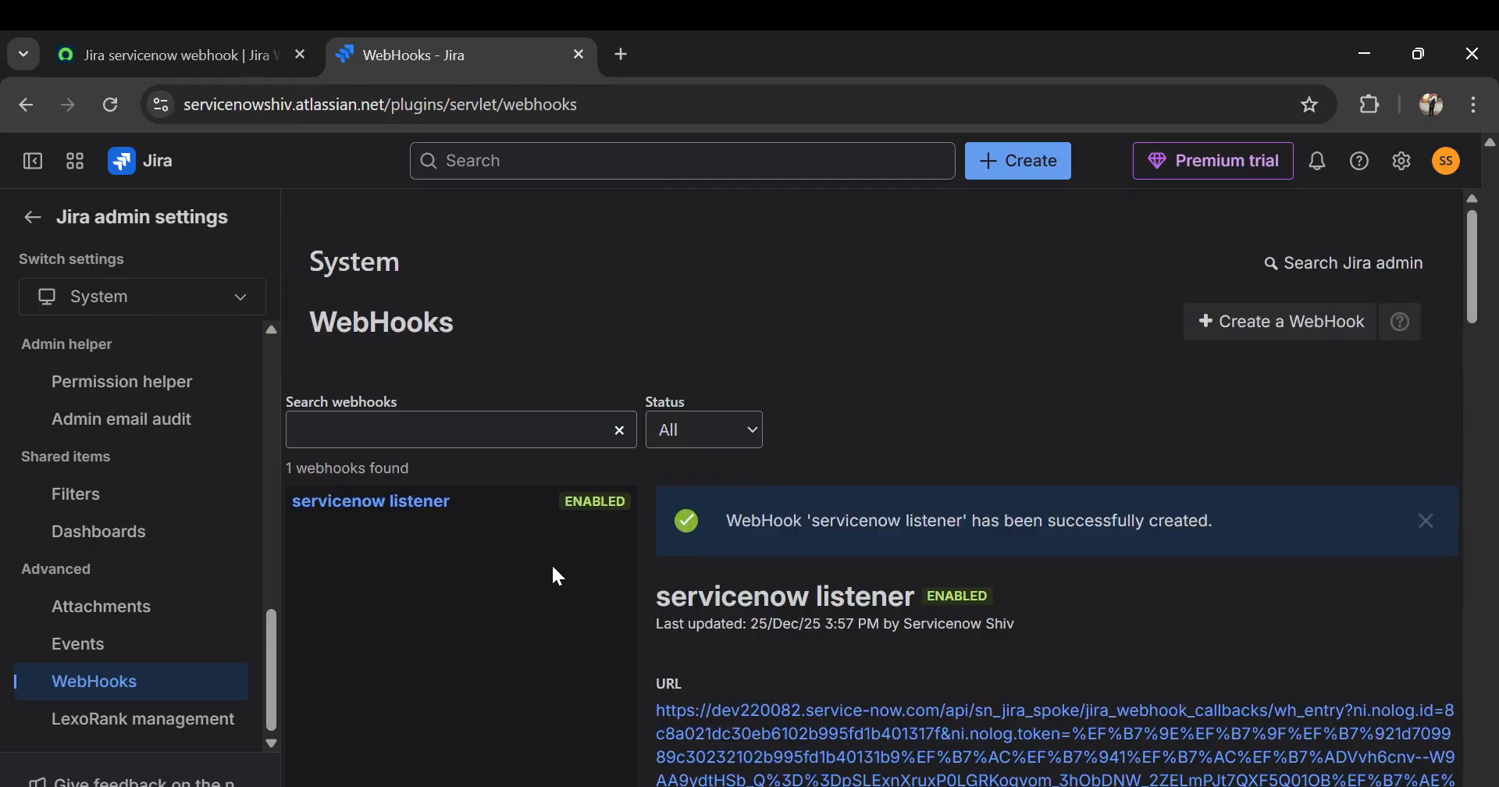
{"action": "scroll", "coordinate": [554, 568], "scroll_direction": "down", "scroll_amount": 1}
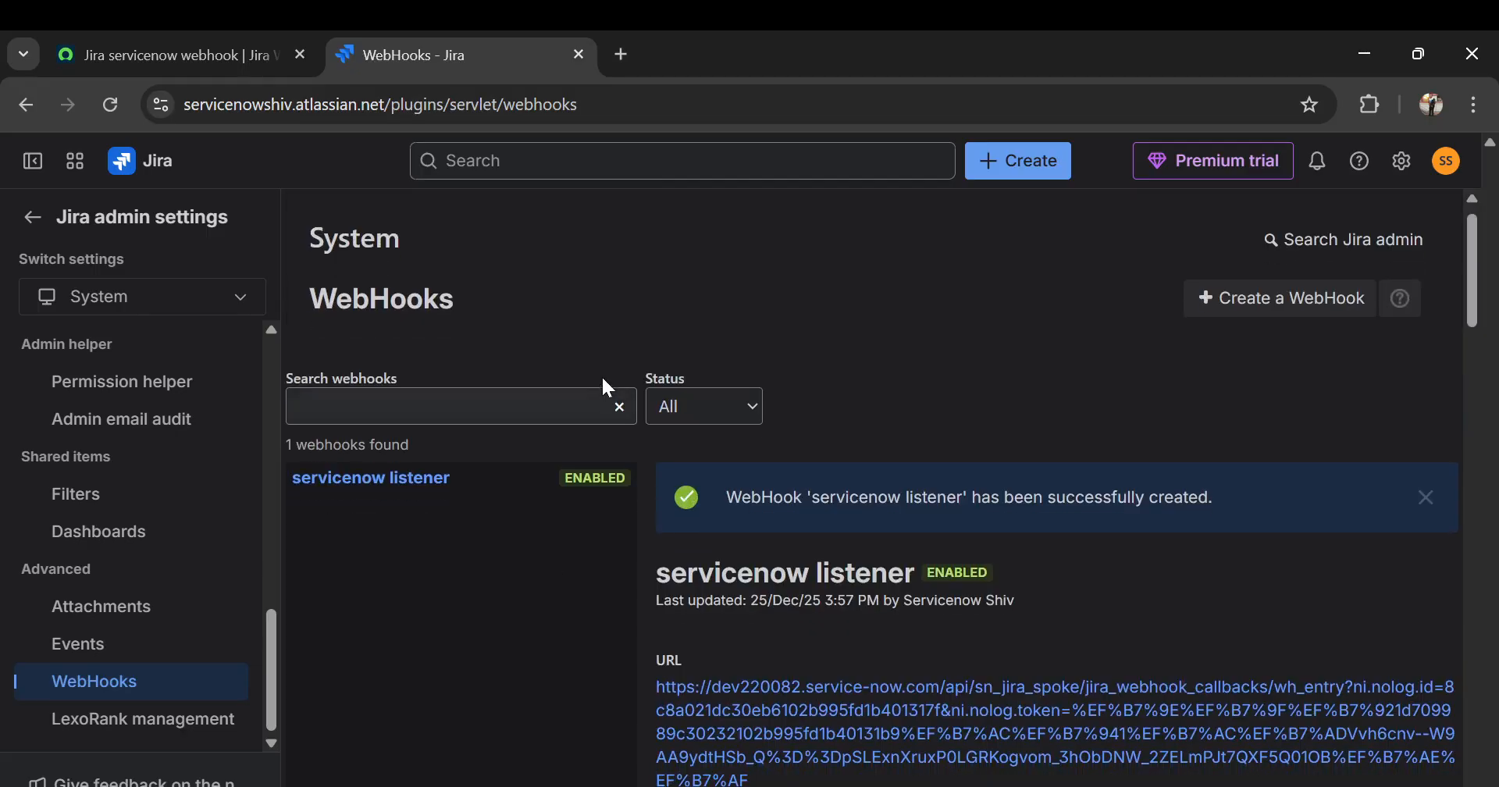
Switch to ServiceNow, look at the Jira Webhook Registries list, and open the Jira WebHook Routing Policies
{"action": "left_click", "coordinate": [197, 62]}
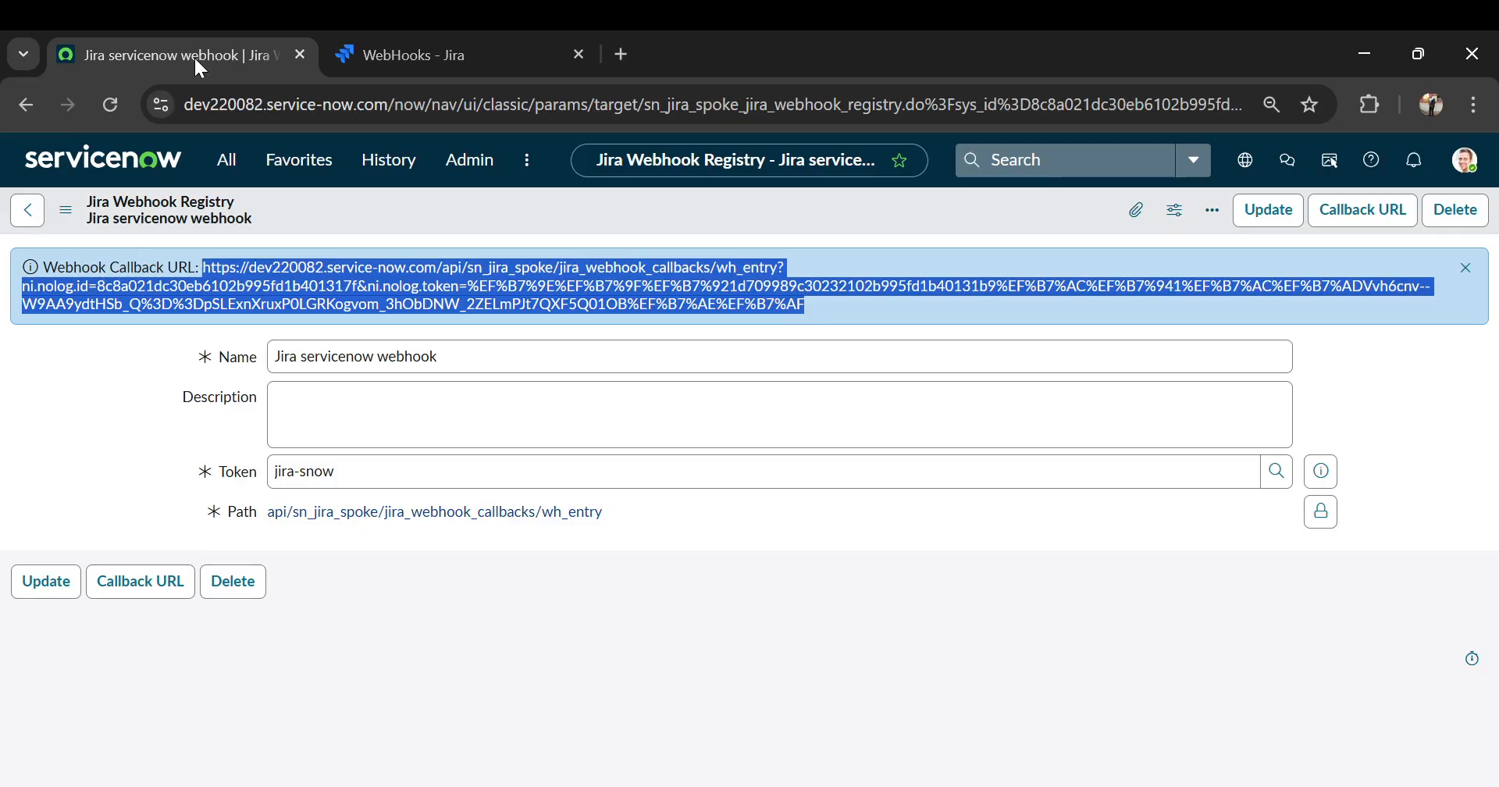
{"action": "left_click", "coordinate": [244, 175]}
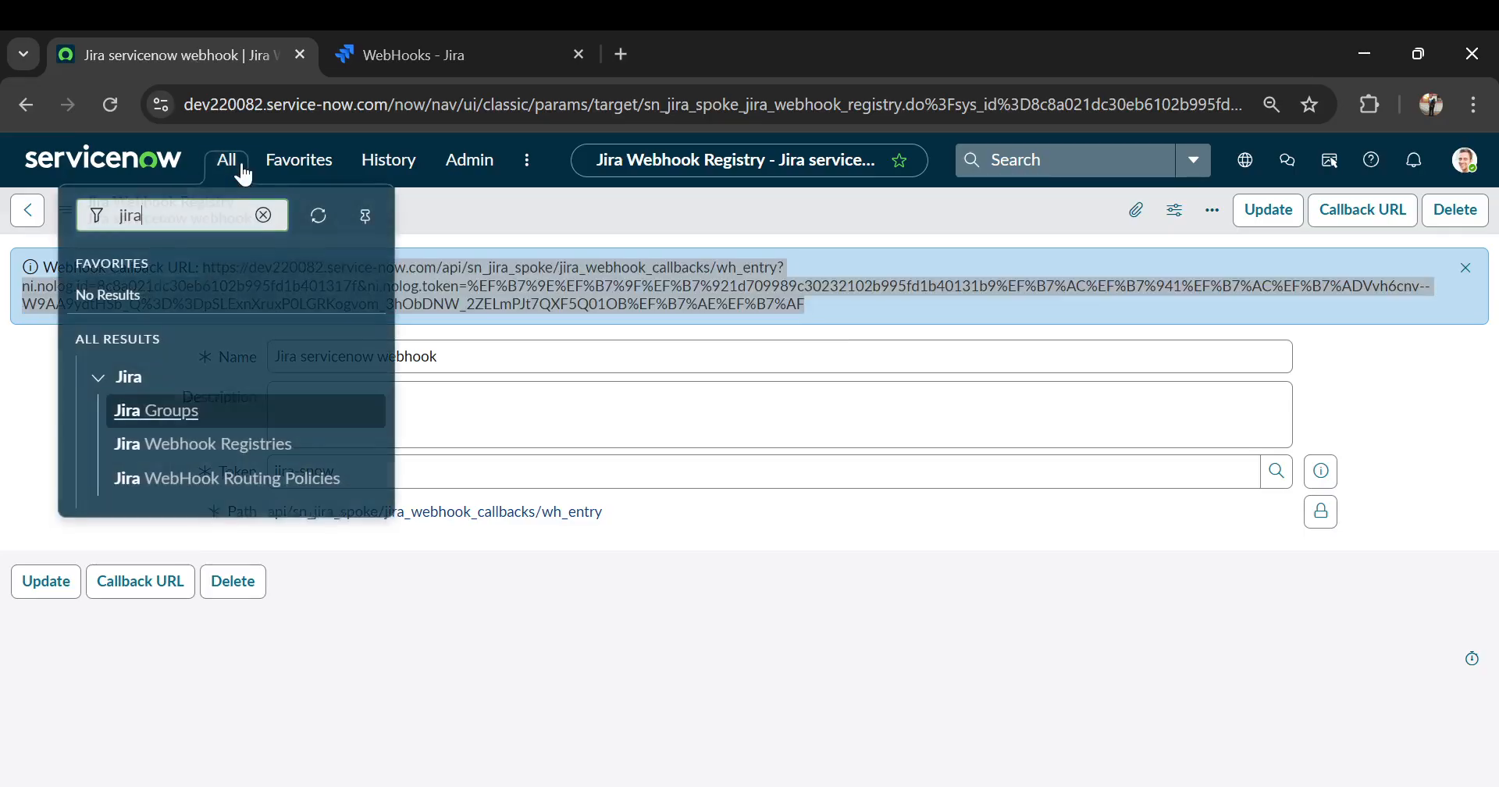
{"action": "left_click", "coordinate": [196, 474]}
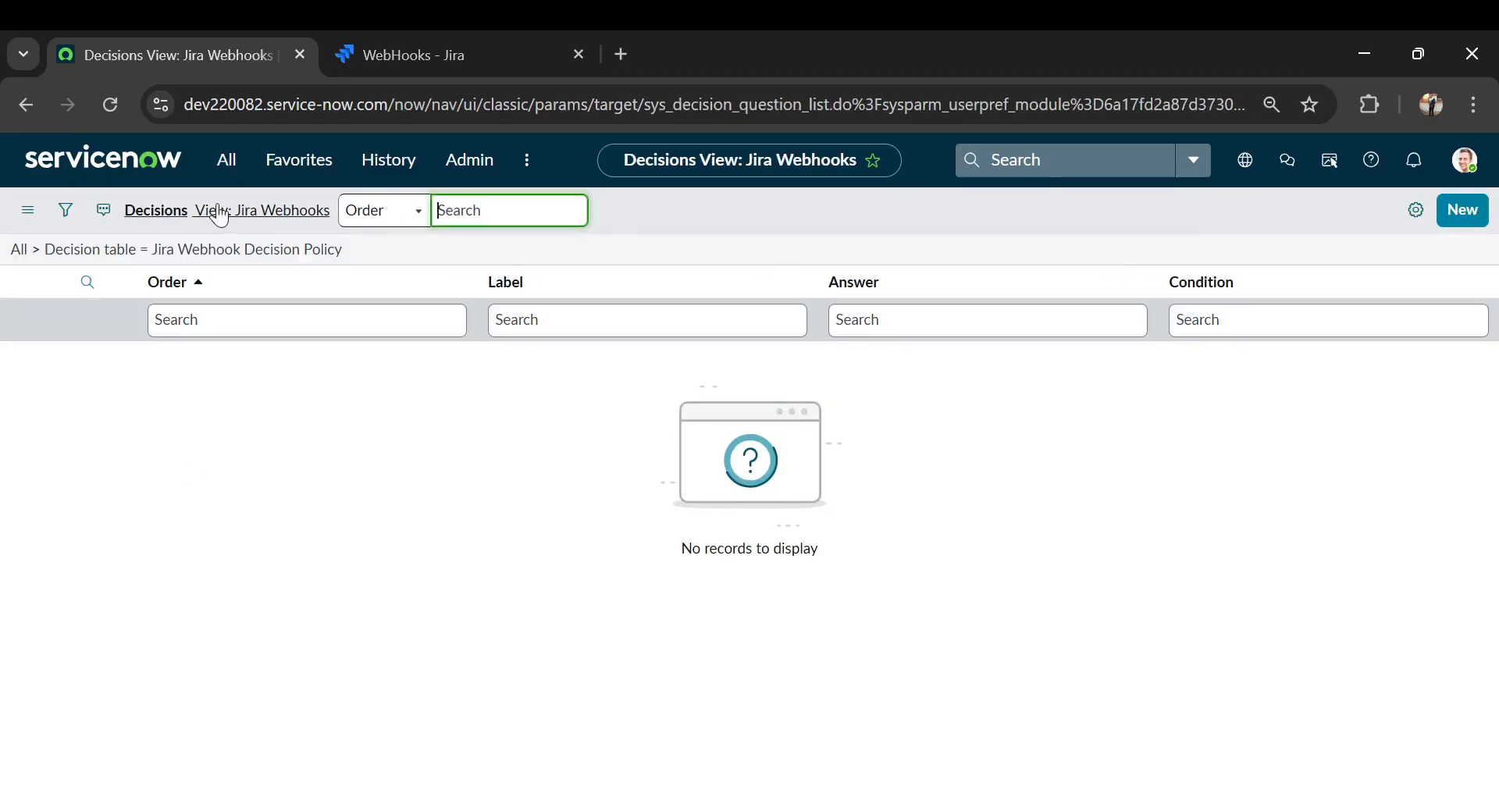
{"action": "left_click", "coordinate": [225, 159]}
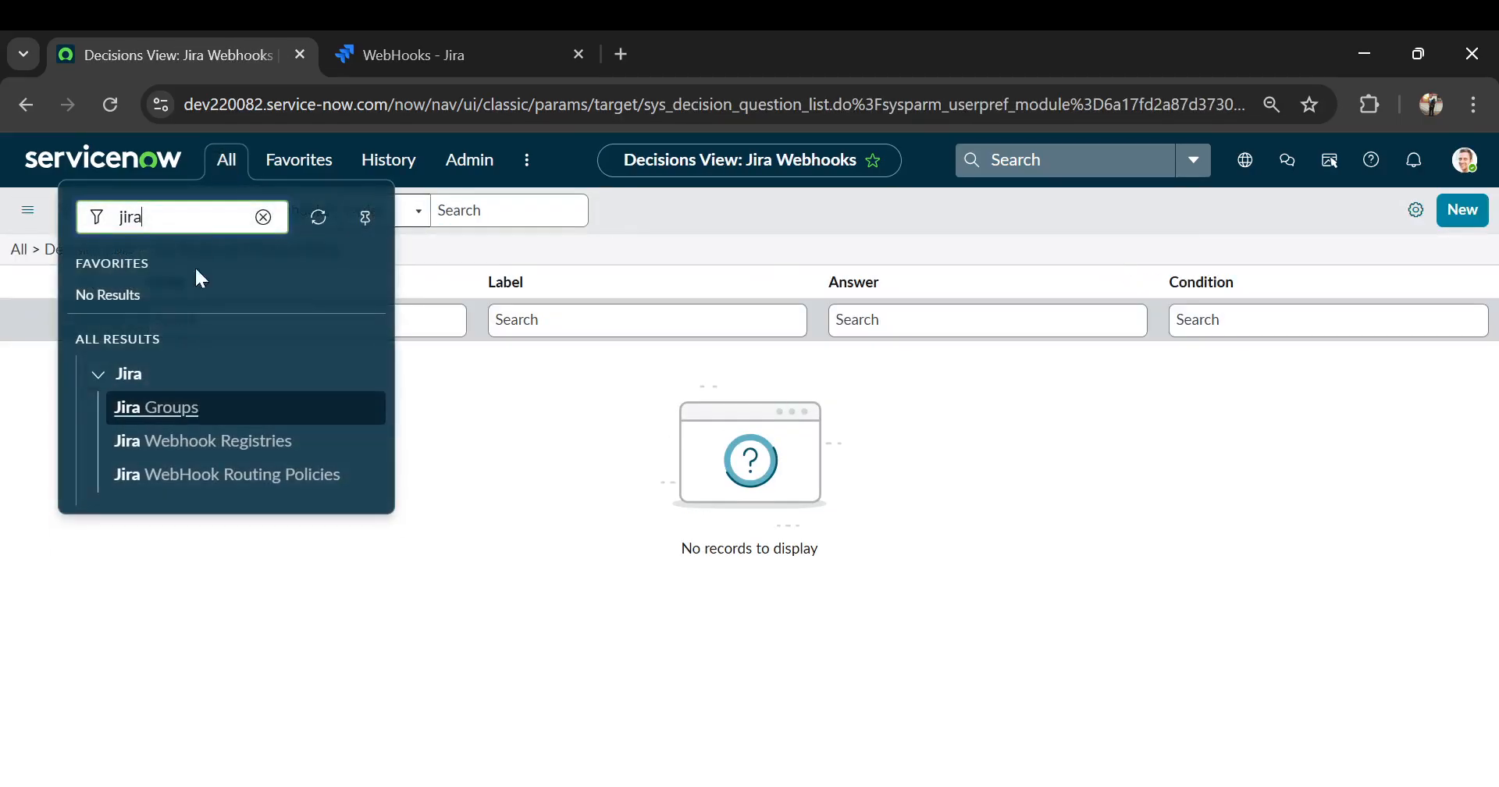
{"action": "left_click", "coordinate": [196, 440]}
{"action": "left_click", "coordinate": [226, 160]}
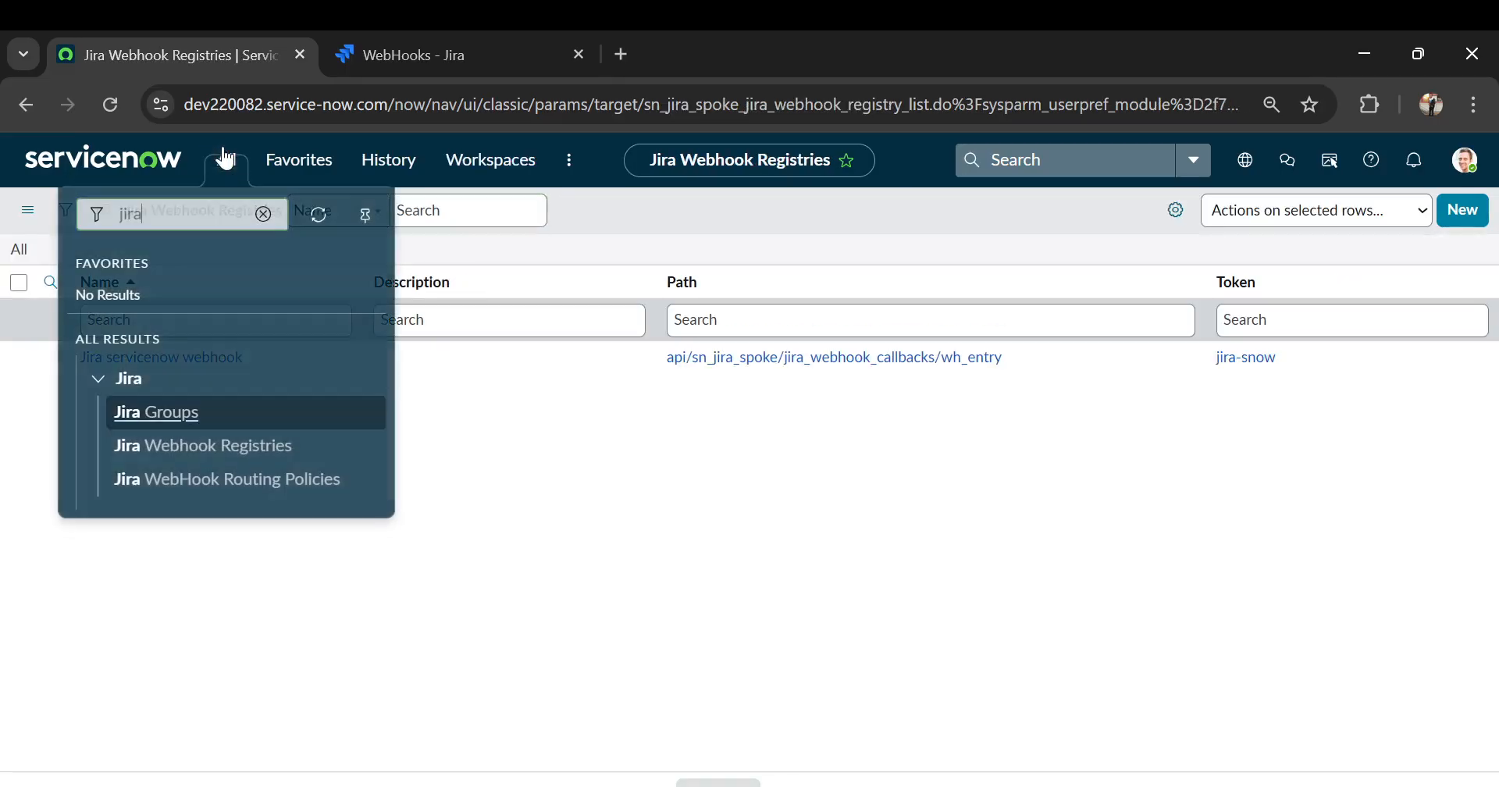
{"action": "left_click", "coordinate": [202, 482]}
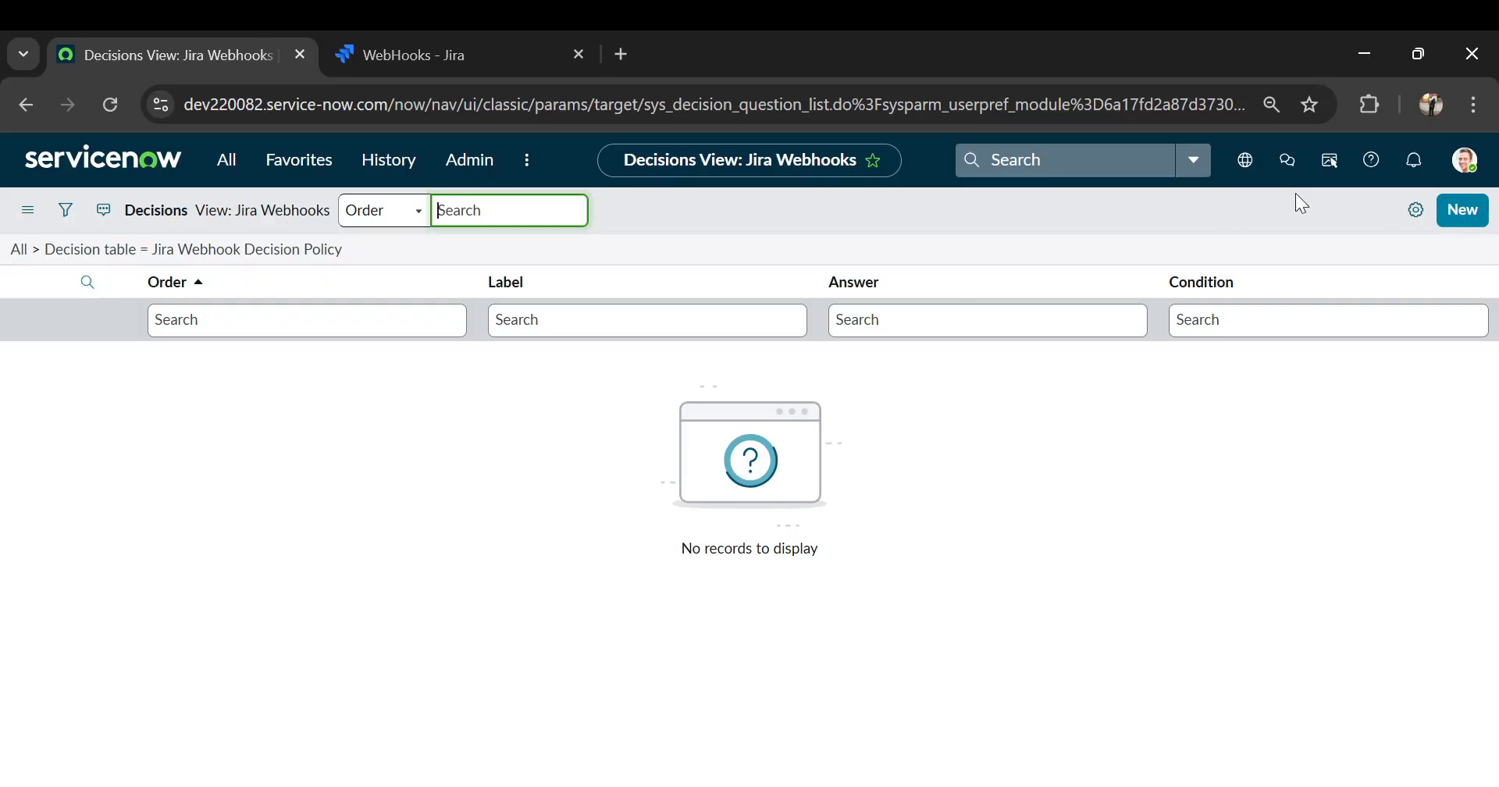
Start a new decision record for the Jira Webhook Decision Policy
{"action": "left_click", "coordinate": [221, 173]}
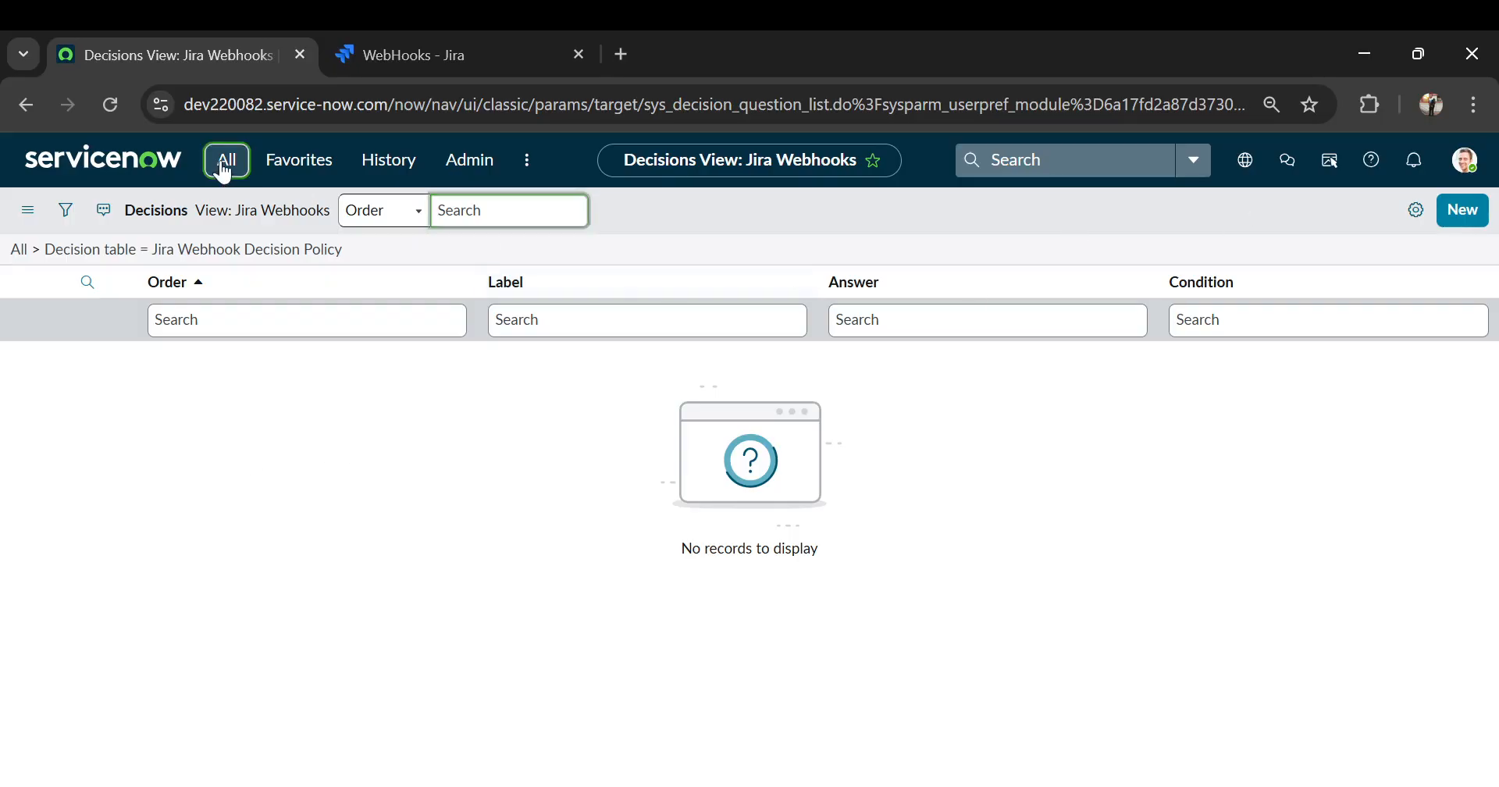
{"action": "left_click", "coordinate": [469, 551]}
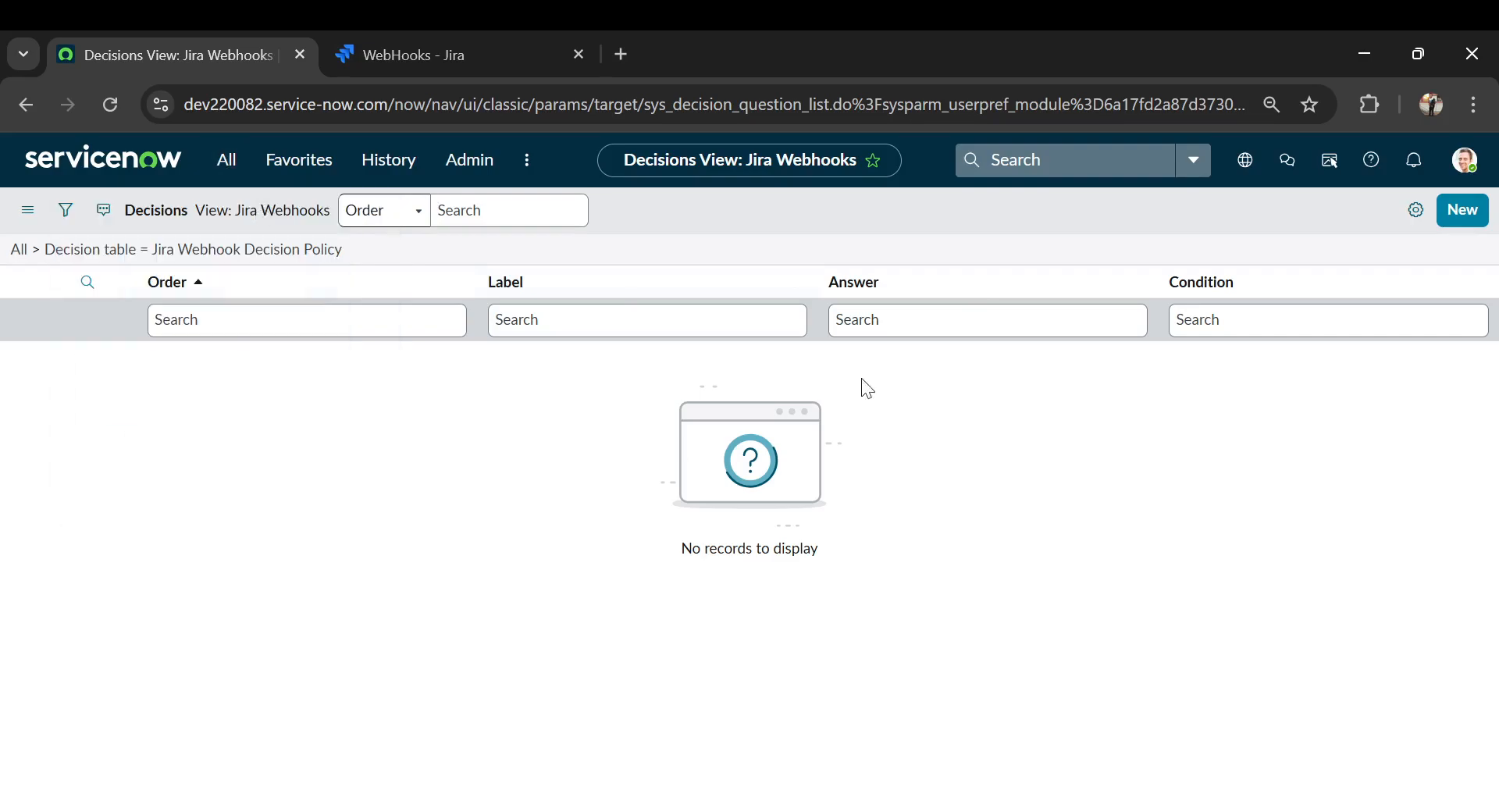
{"action": "left_click", "coordinate": [1469, 212]}
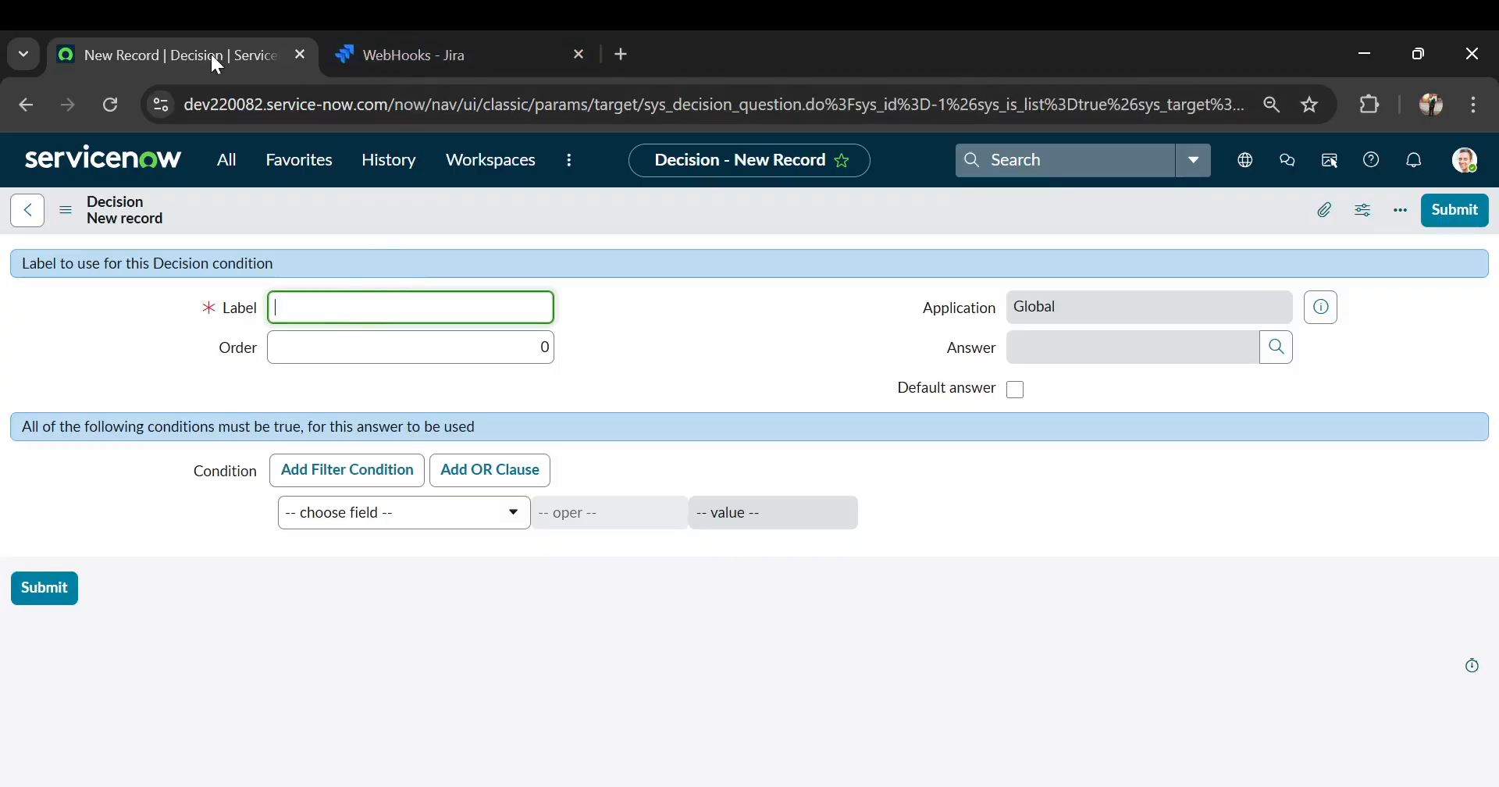
Duplicate the new decision record's browser tab and load the ServiceNow instance's home page in the duplicate
{"action": "left_click", "coordinate": [295, 270]}
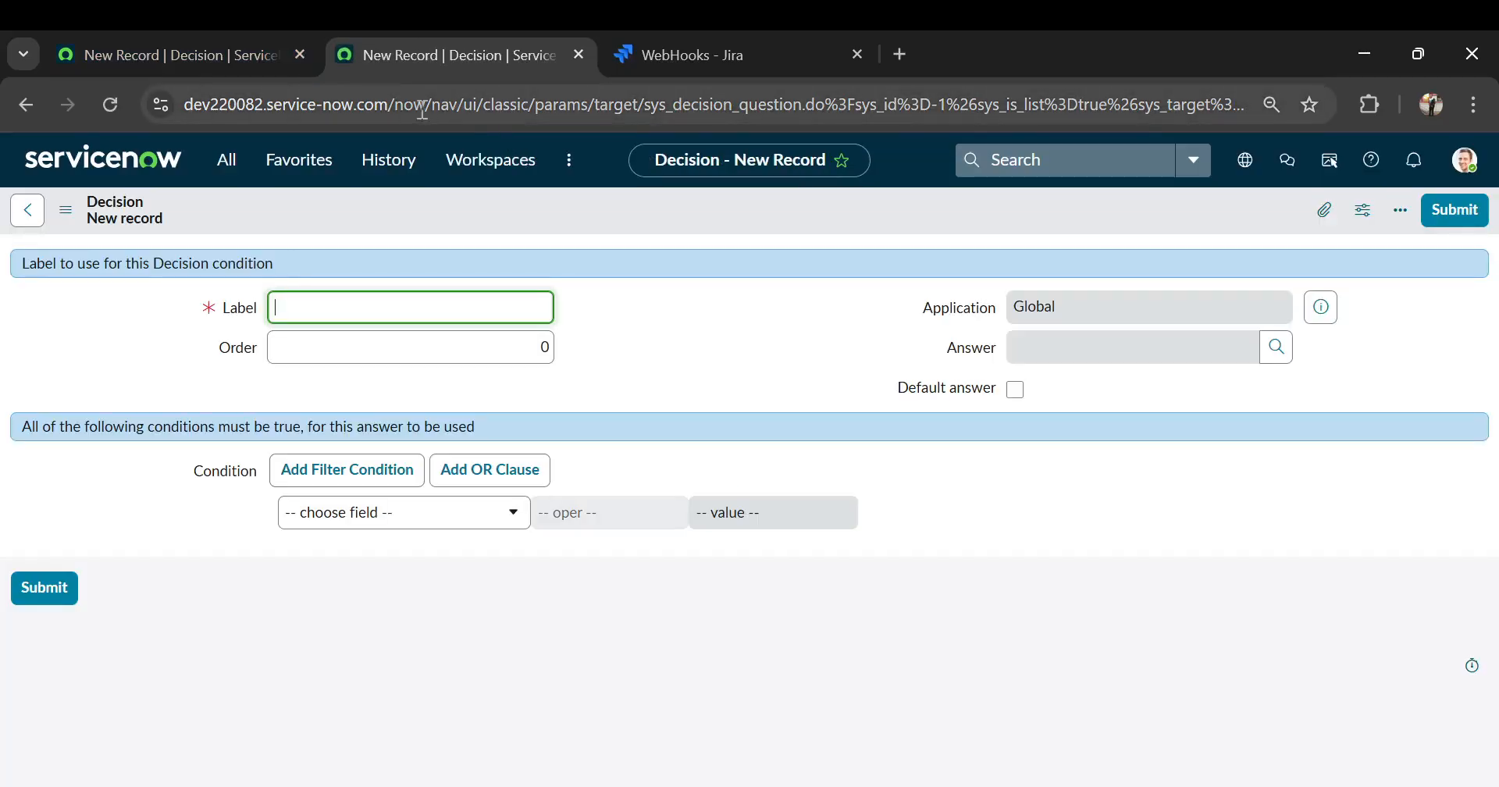
{"action": "left_click_drag", "start_coordinate": [395, 103], "coordinate": [1394, 78]}
{"action": "type", "text": "0sysparm_view%253djira_webhooks%26sysparm_target%3D%26sysparm_view%3Djira_webhooks"}
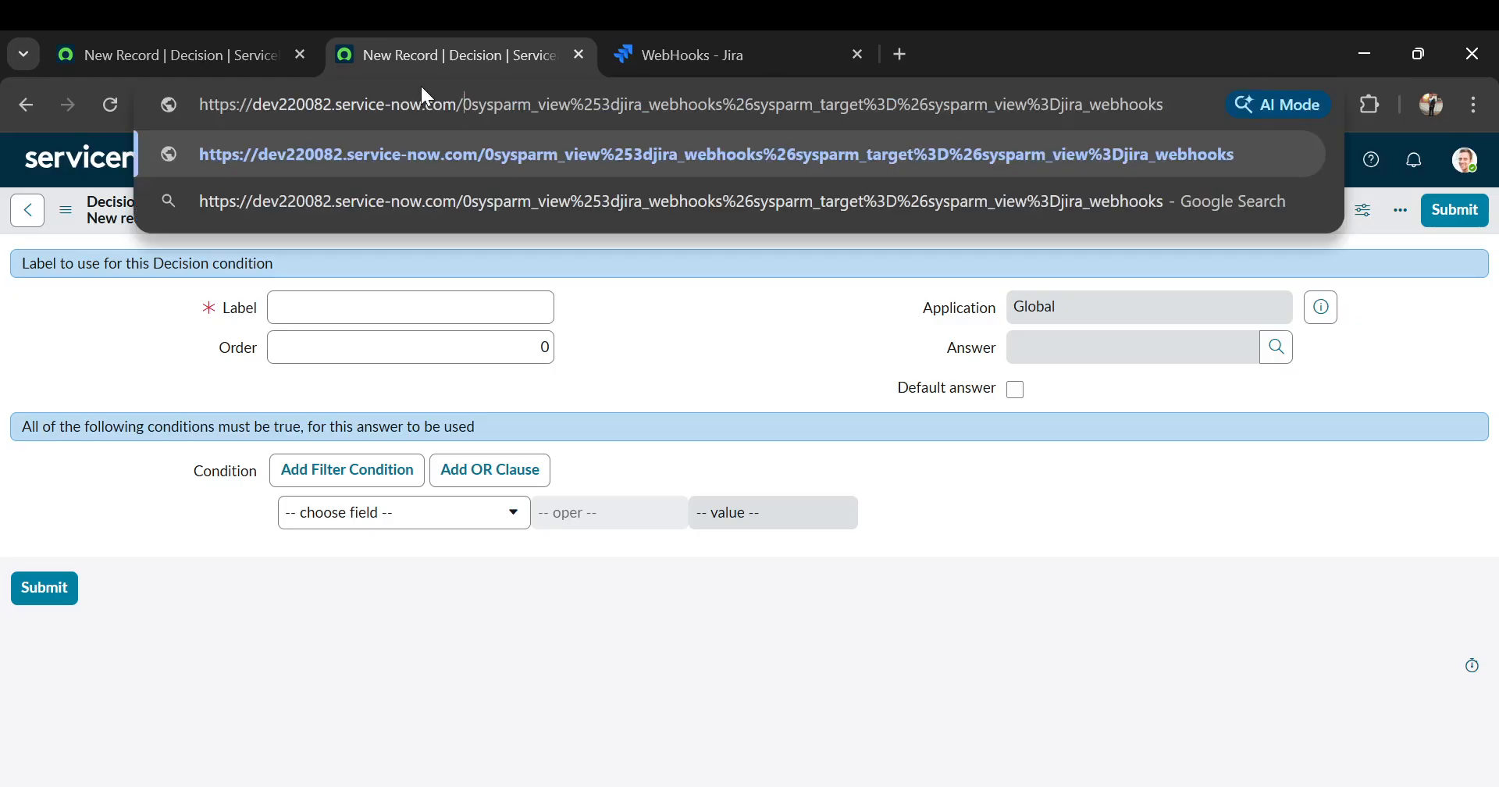
{"action": "left_click_drag", "start_coordinate": [462, 104], "coordinate": [1177, 88]}
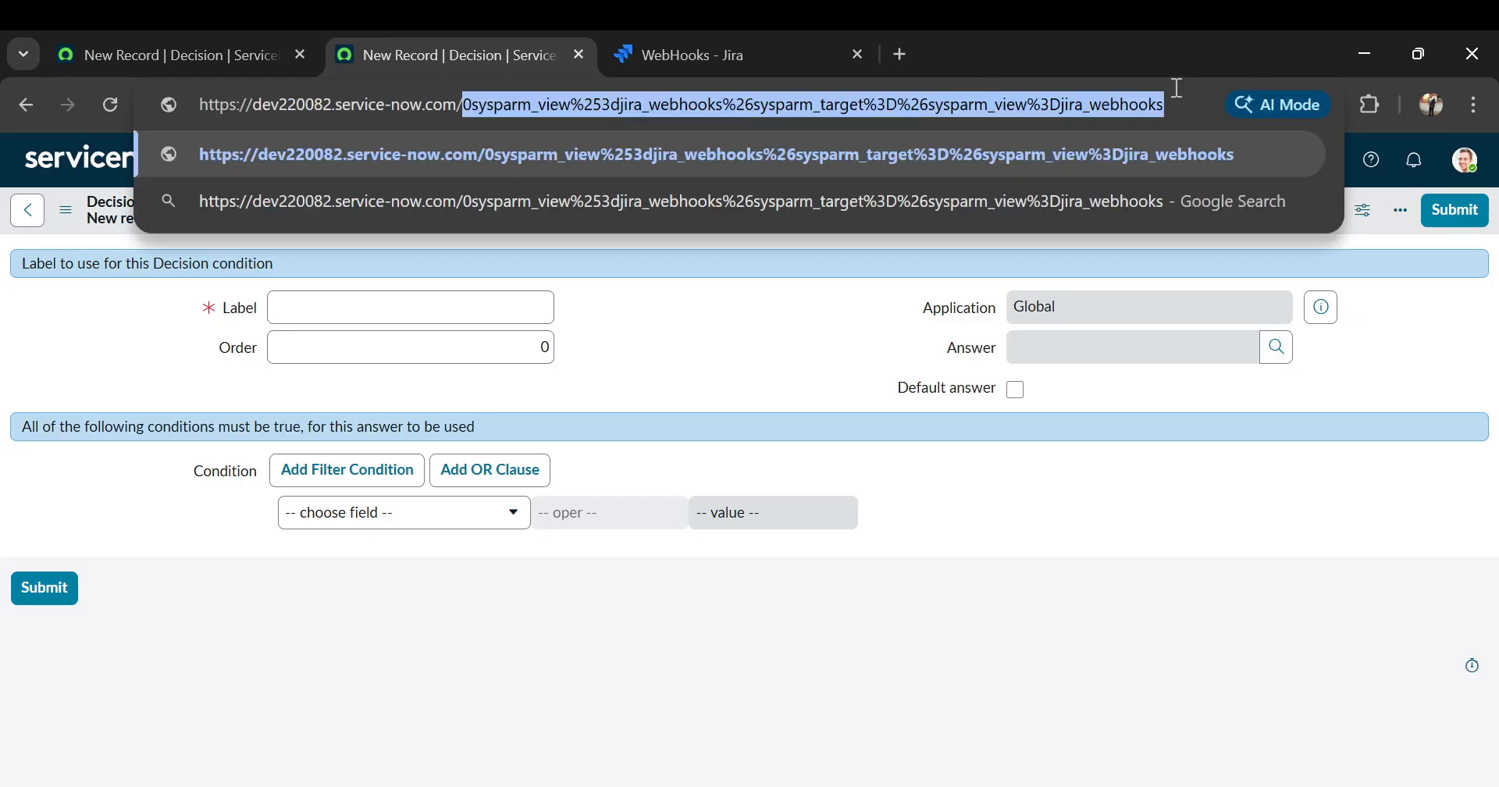
{"action": "key", "text": "BackSpace"}
{"action": "key", "text": "Return"}
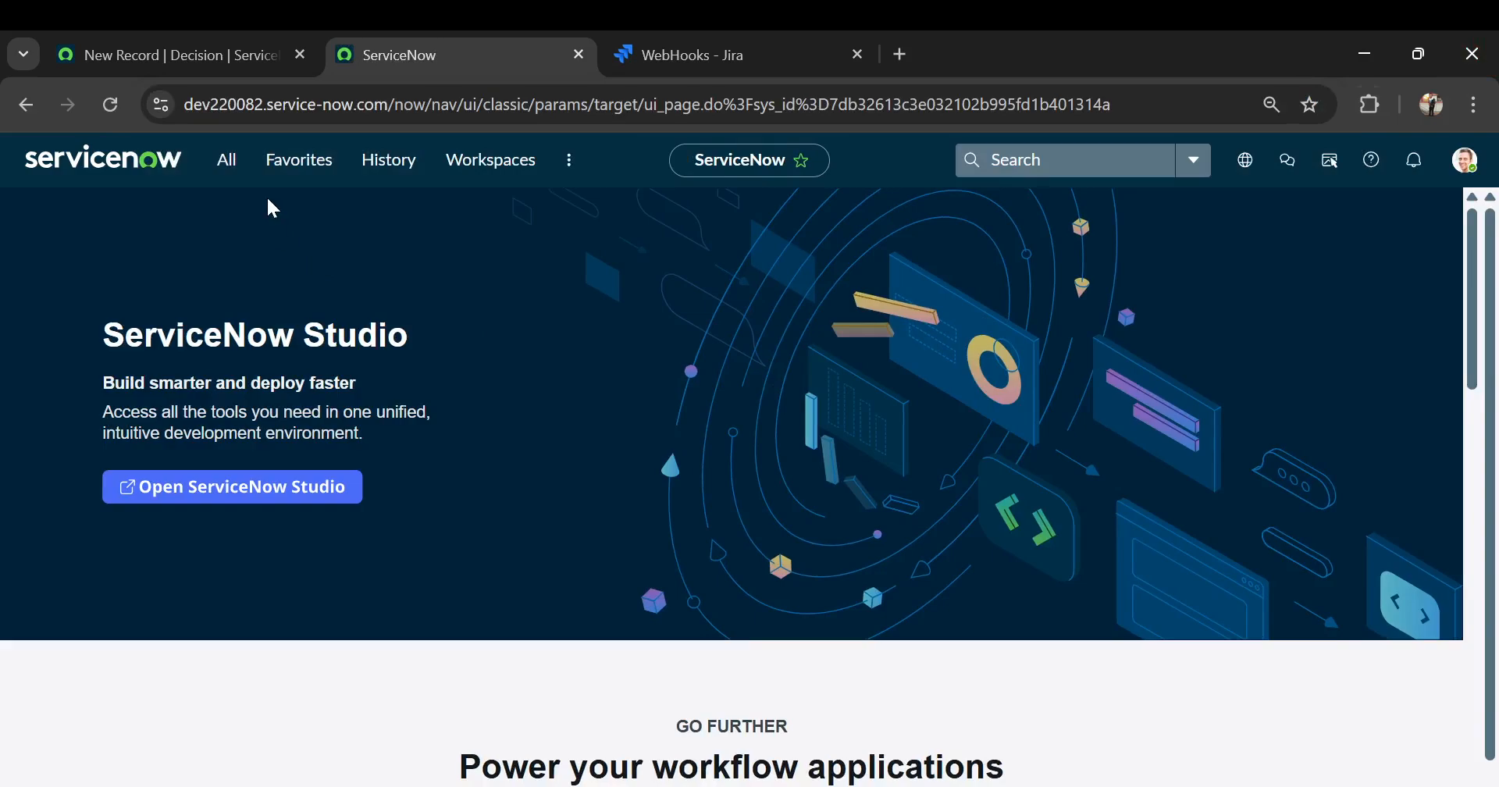
Find and open Flow Designer, dismiss the new version notice, and show the list of subflows
{"action": "left_click", "coordinate": [226, 160]}
{"action": "type", "text": "flow desig"}
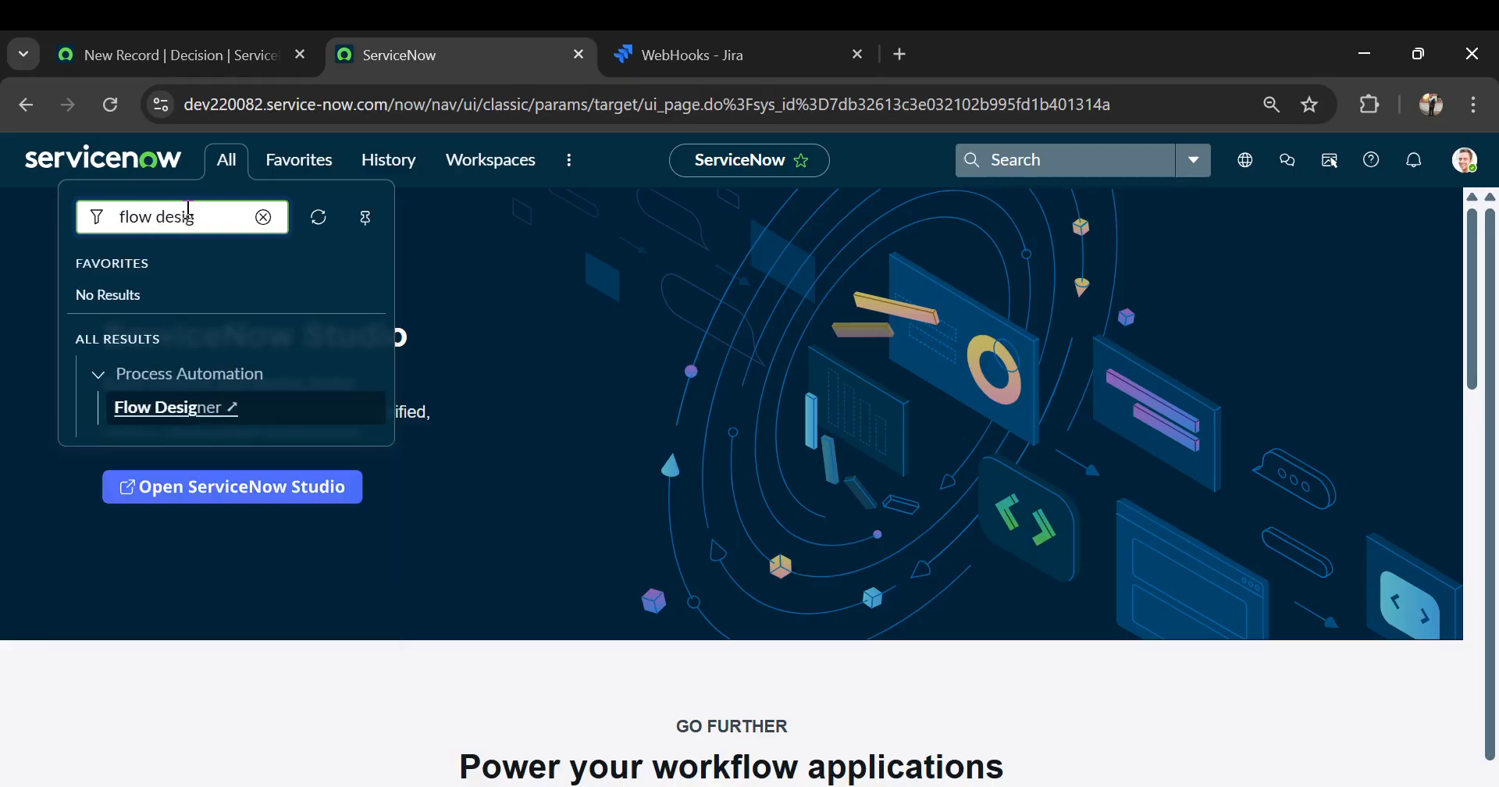
{"action": "left_click", "coordinate": [165, 407]}
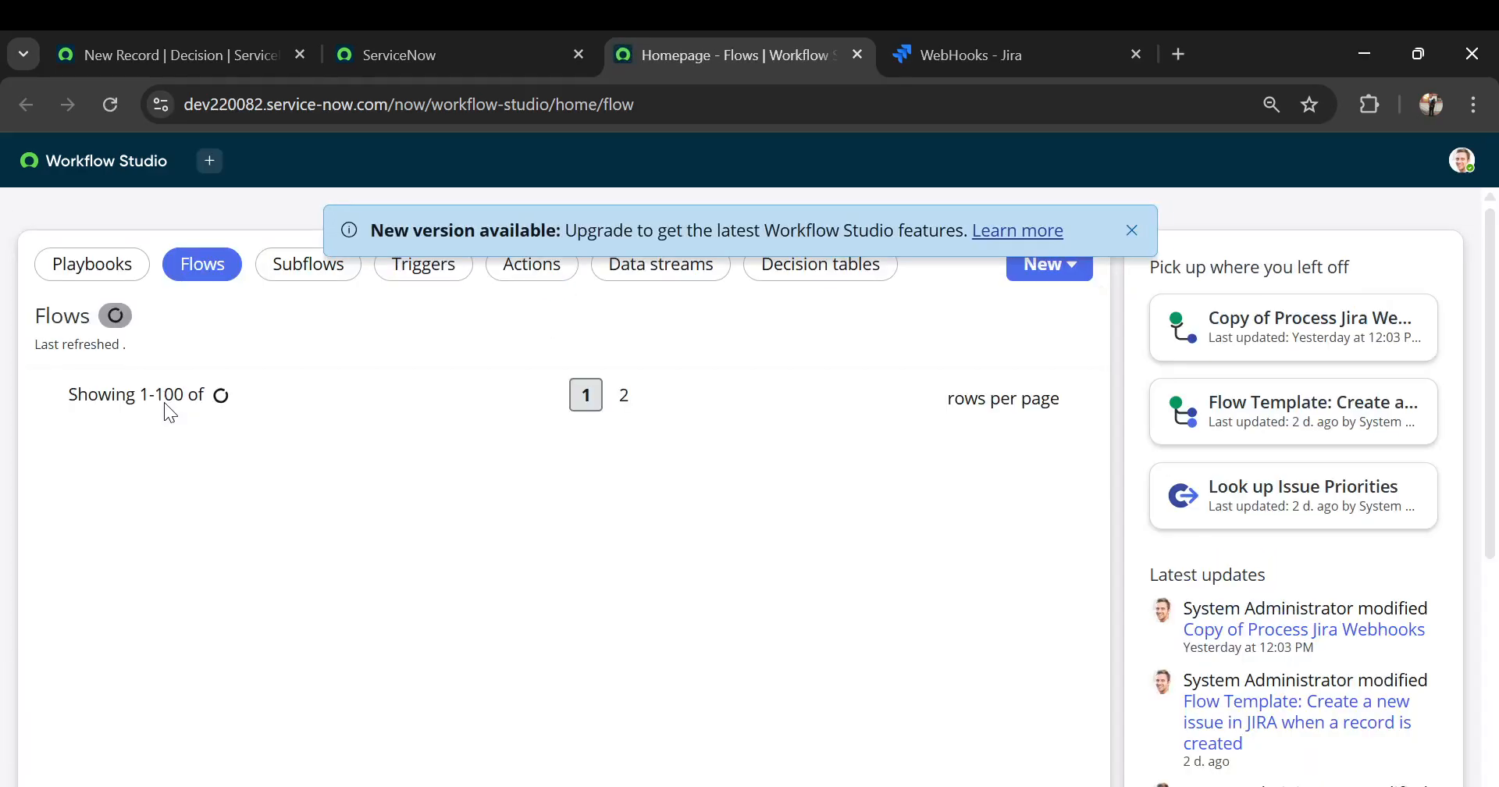
{"action": "left_click", "coordinate": [1131, 229]}
{"action": "left_click", "coordinate": [309, 266]}
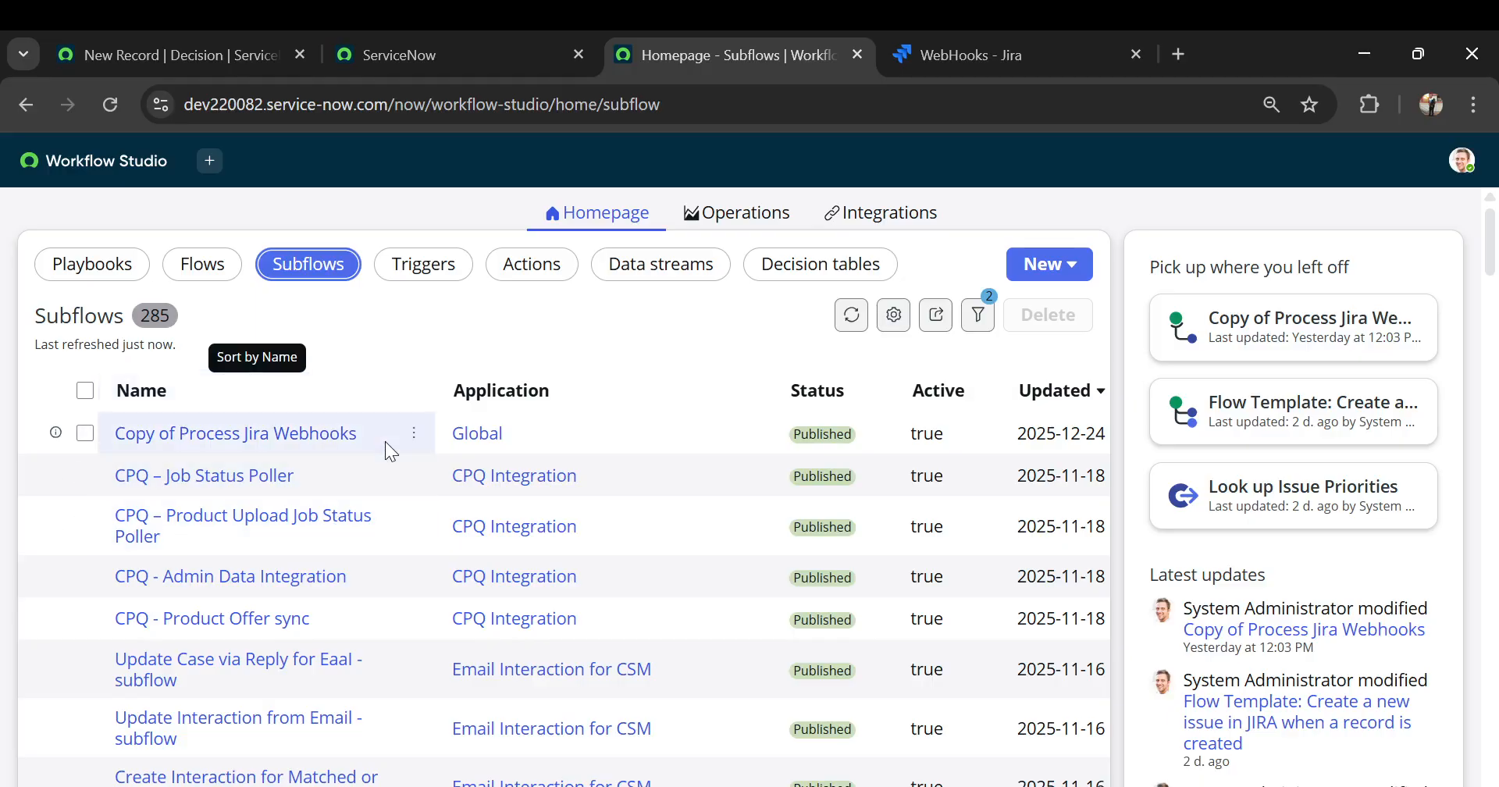
Filter the subflows to names containing "jira" and open the Process Jira Webhooks subflow
{"action": "left_click", "coordinate": [416, 389]}
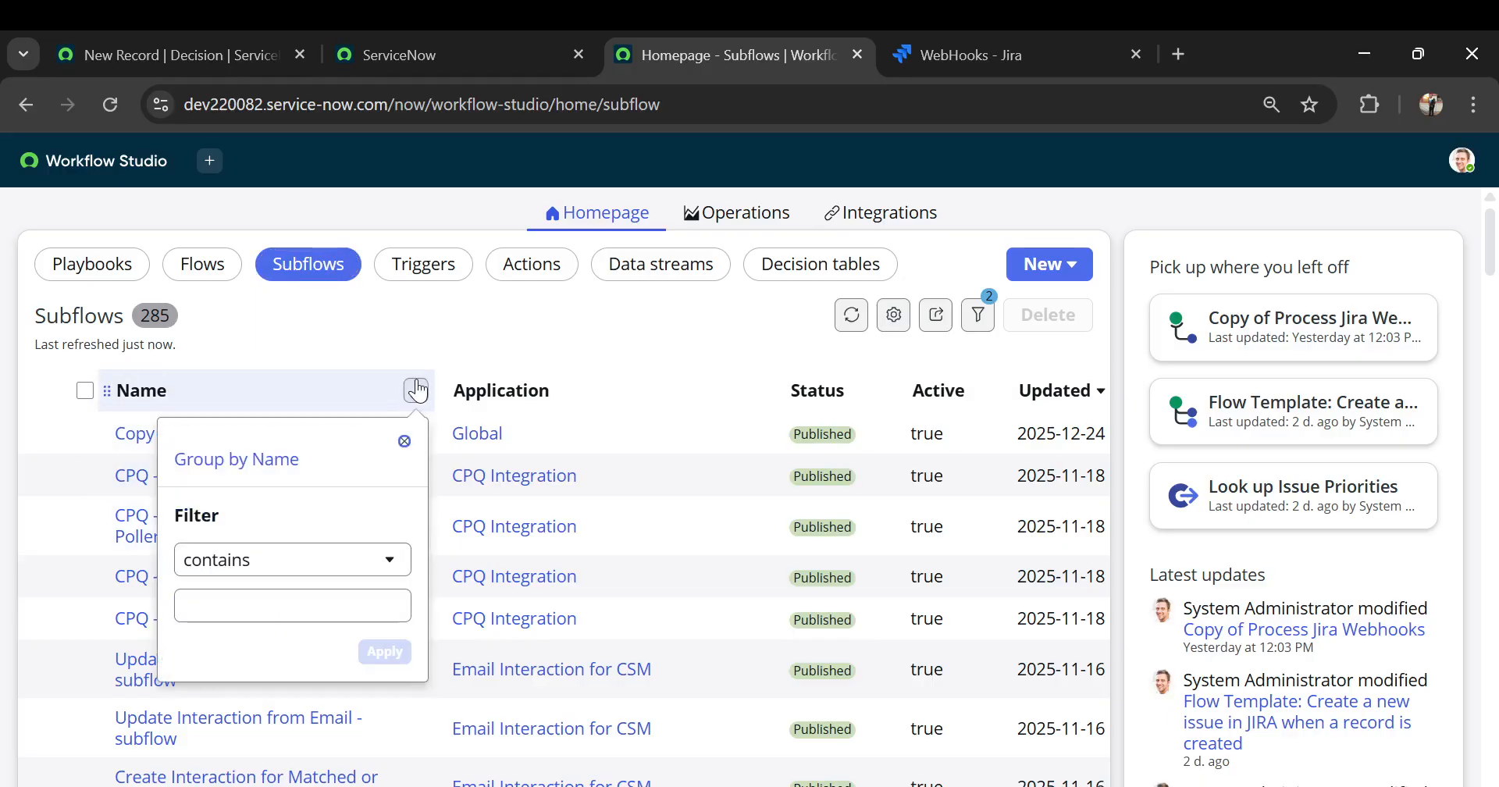
{"action": "left_click", "coordinate": [221, 606]}
{"action": "type", "text": "j"}
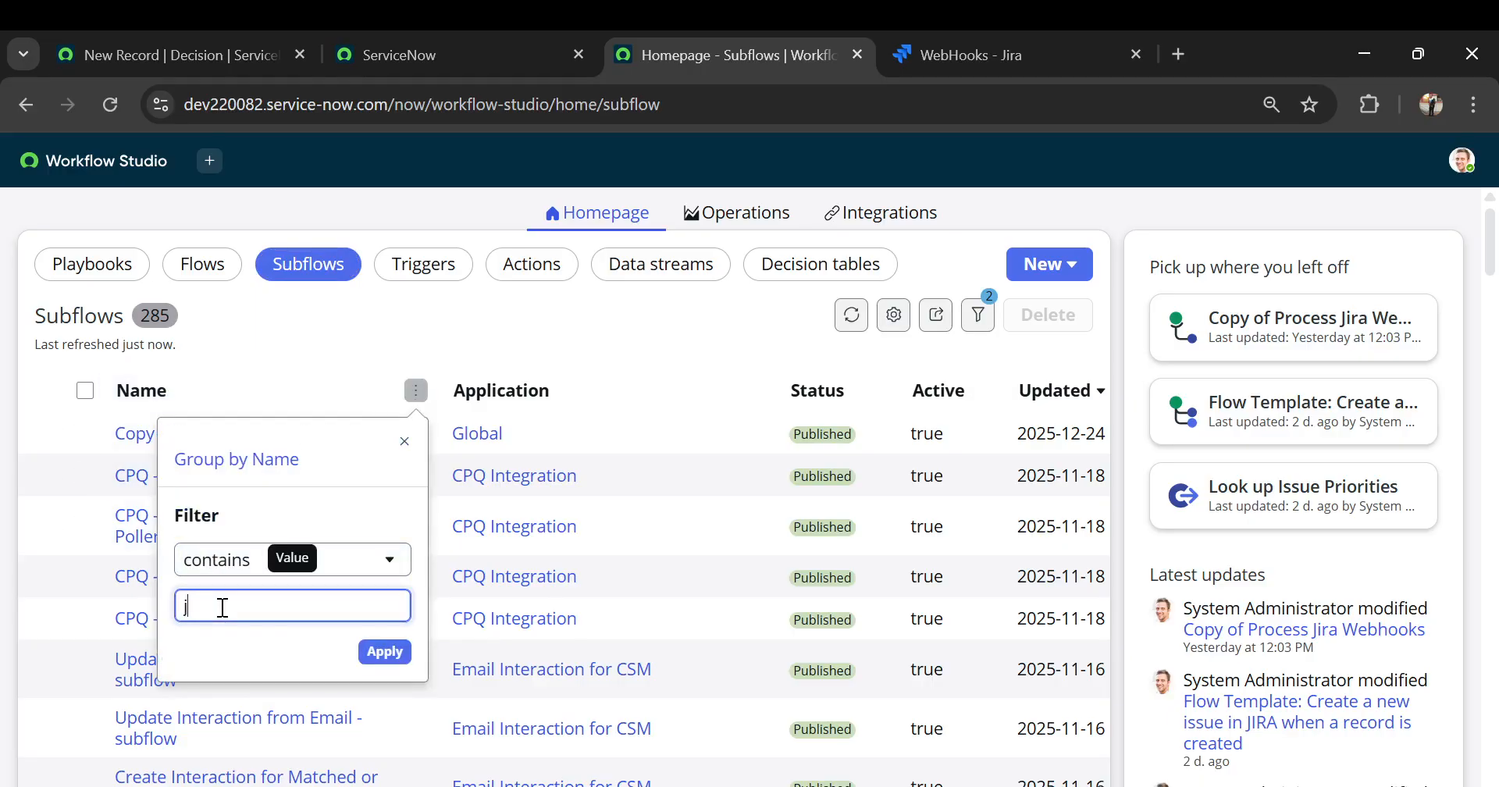
{"action": "type", "text": "ira"}
{"action": "key", "text": "Return"}
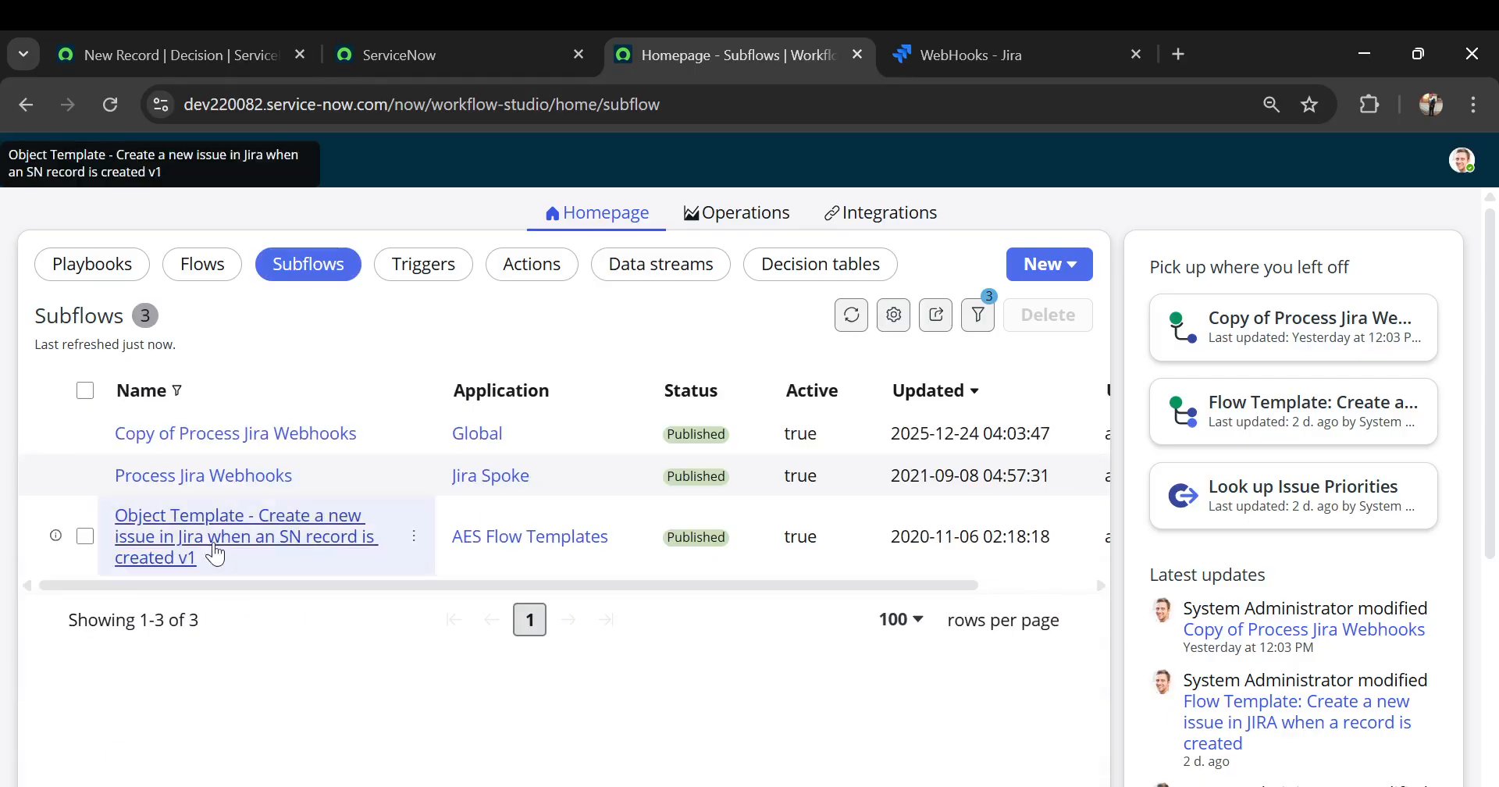
{"action": "left_click", "coordinate": [196, 476]}
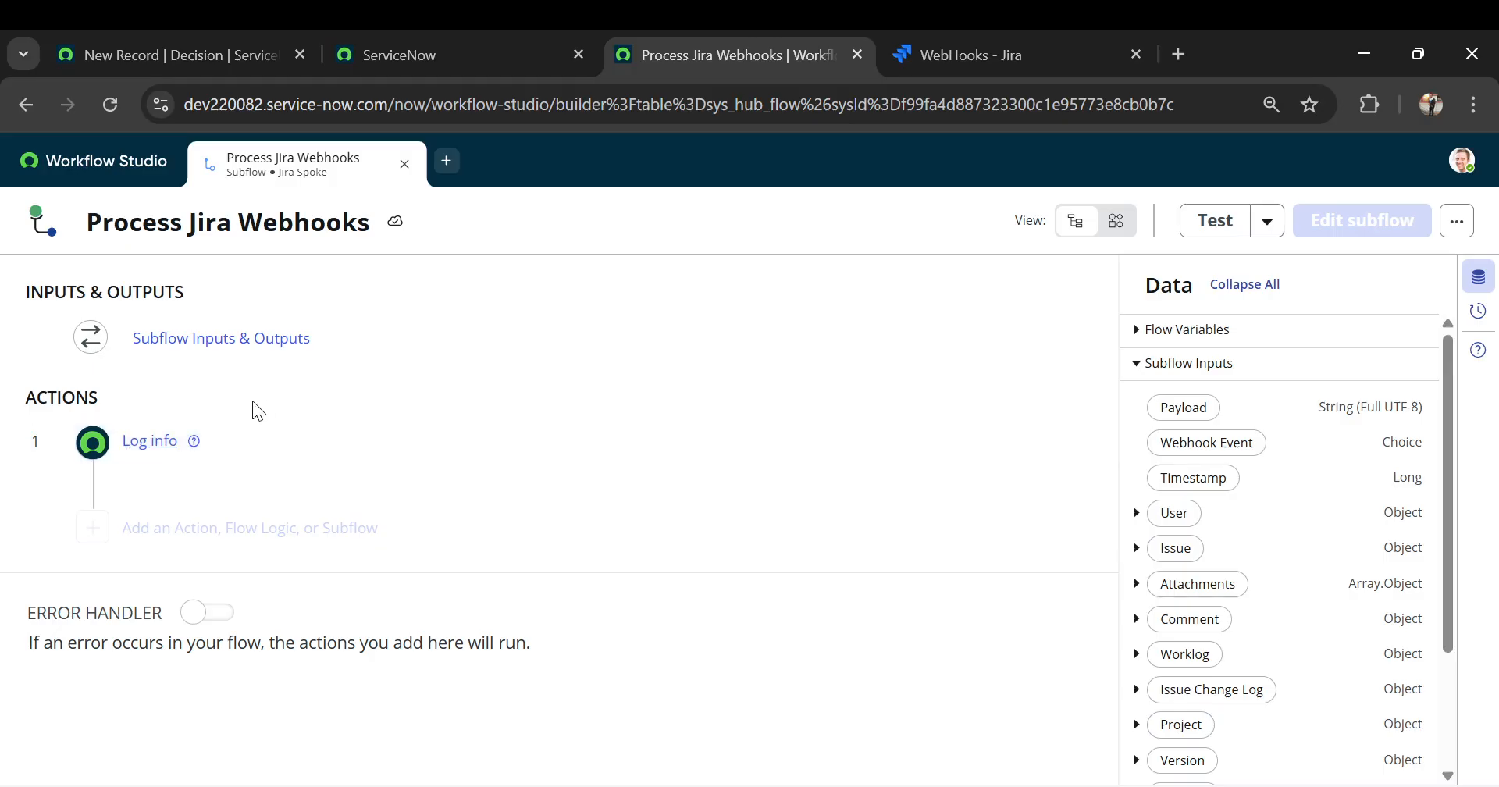
Copy the Process Jira Webhooks subflow into the Global application under the name "Jira issue to incident creation"
{"action": "left_click", "coordinate": [1457, 224]}
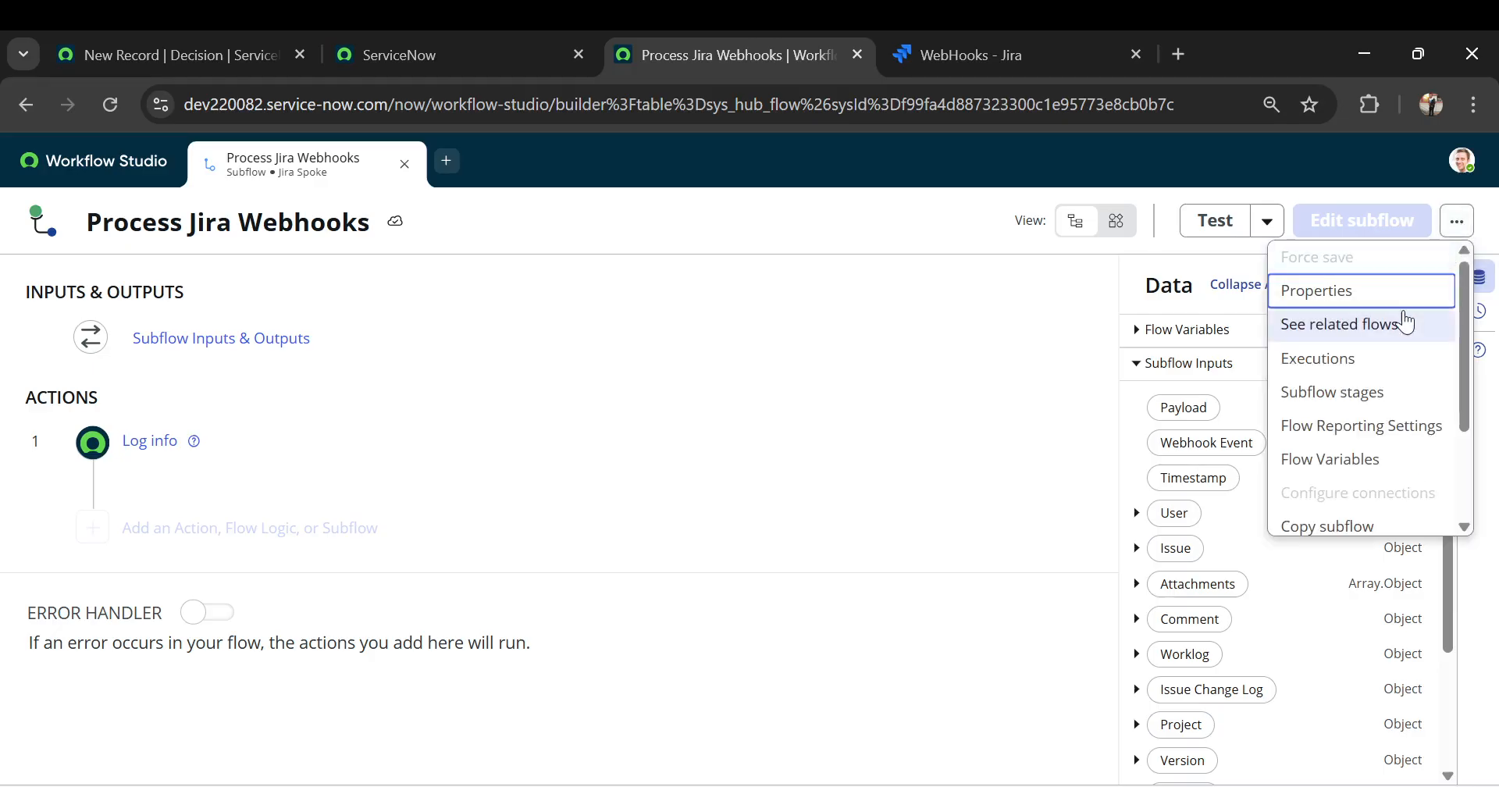
{"action": "scroll", "coordinate": [1382, 324], "scroll_direction": "down", "scroll_amount": 1}
{"action": "left_click", "coordinate": [1337, 459]}
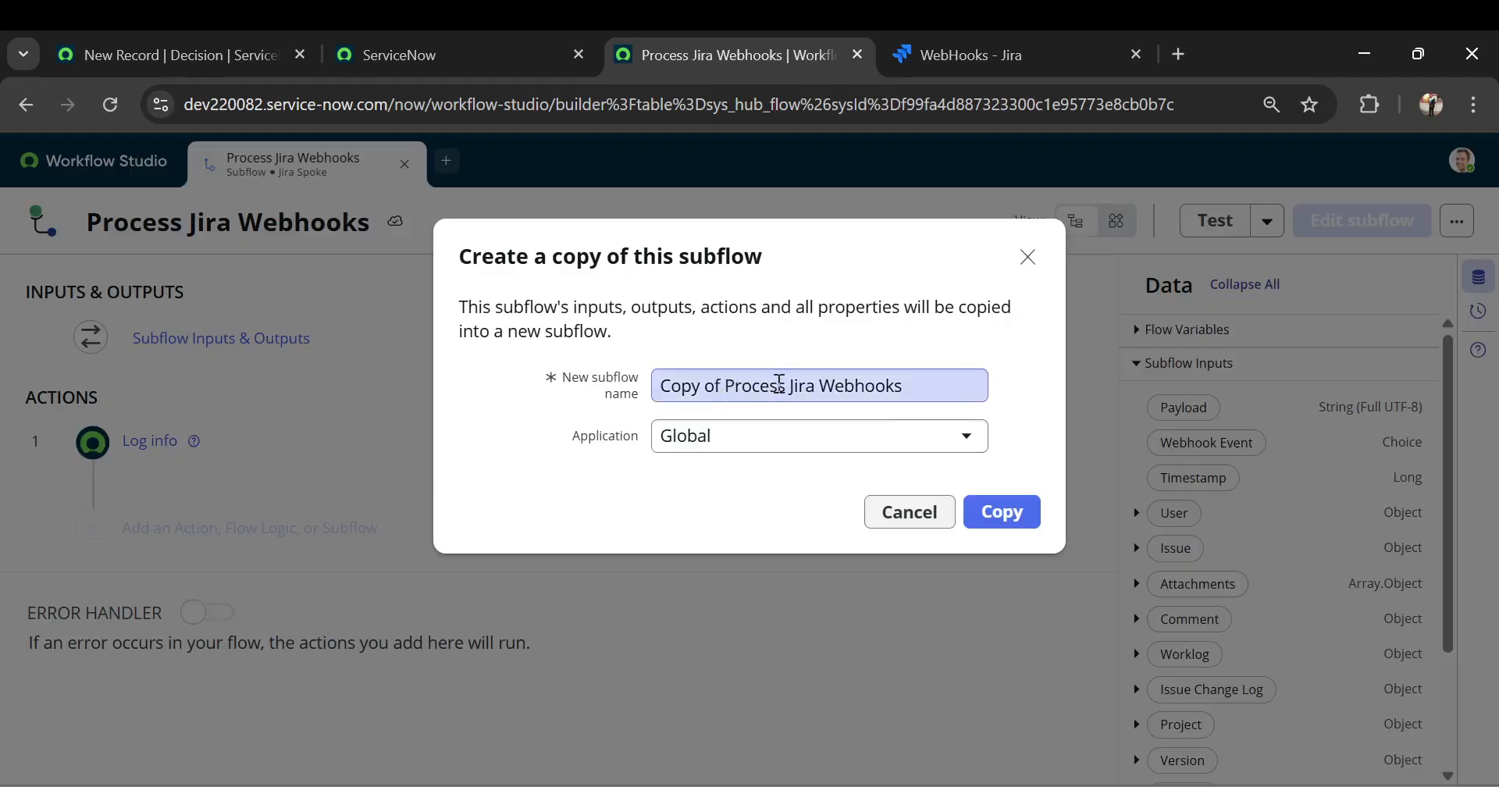
{"action": "left_click", "coordinate": [725, 386]}
{"action": "left_click_drag", "start_coordinate": [725, 386], "coordinate": [628, 393]}
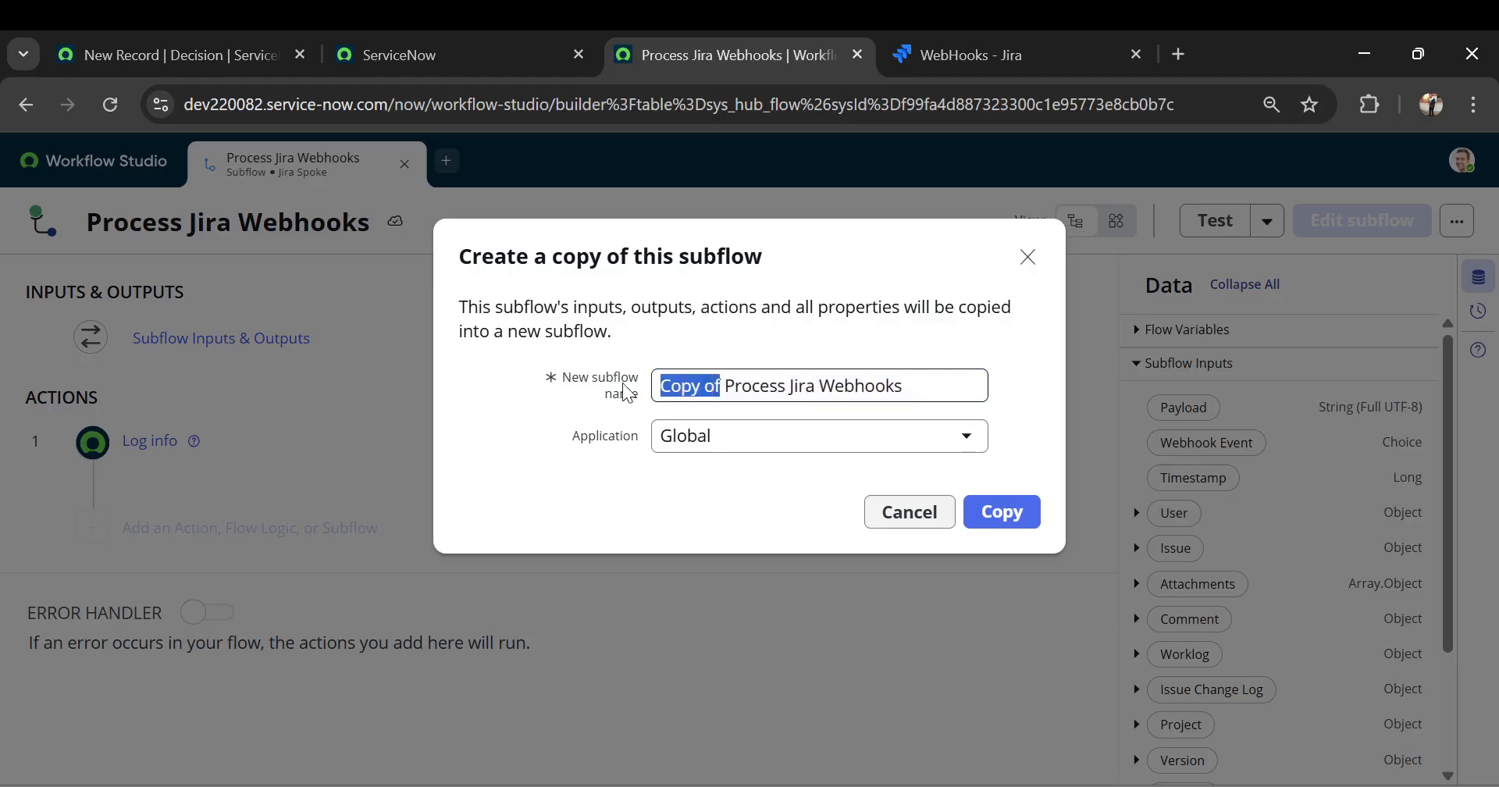
{"action": "key", "text": "BackSpace"}
{"action": "type", "text": "Jira "}
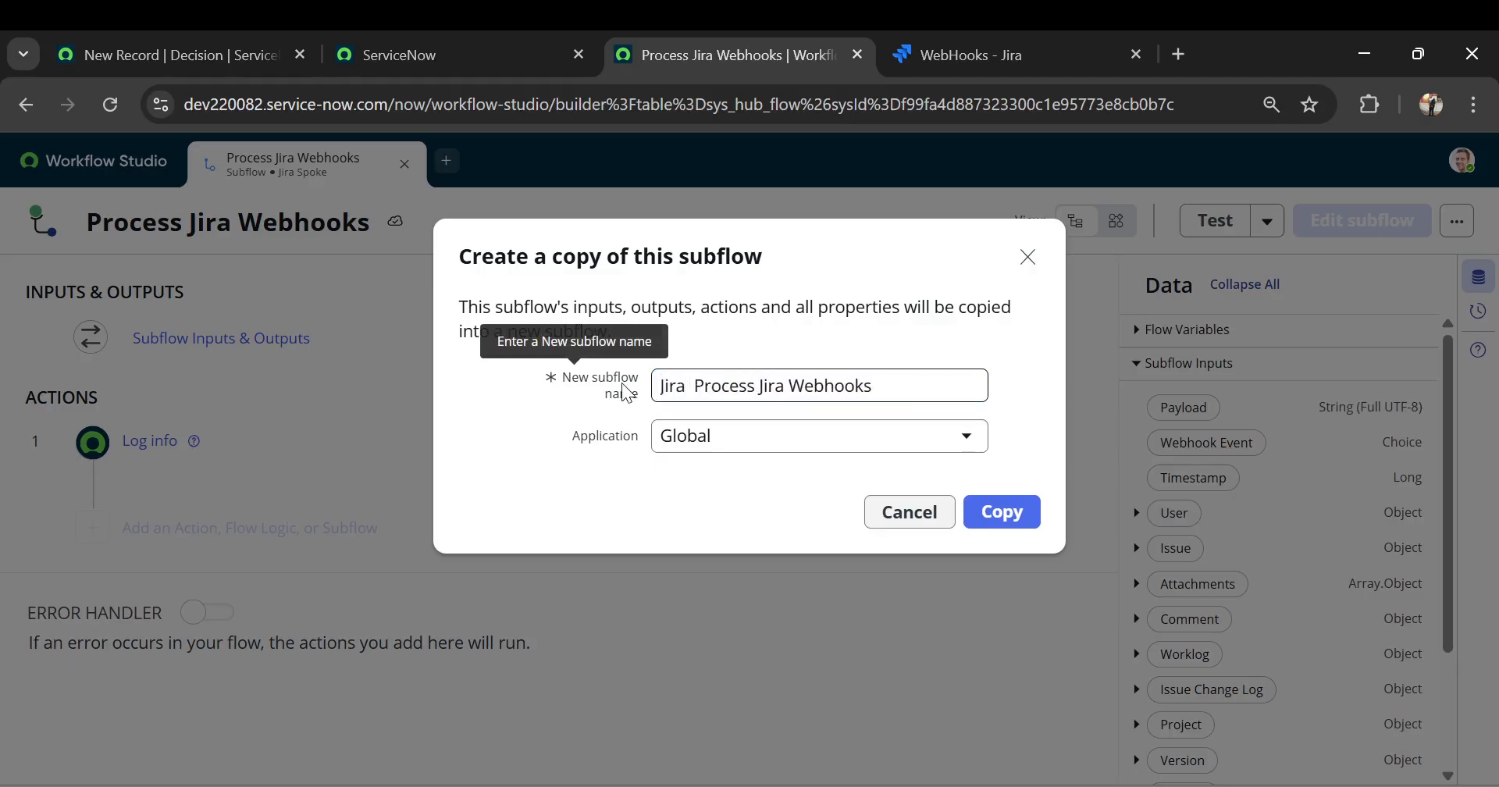
{"action": "type", "text": "issue to incident"}
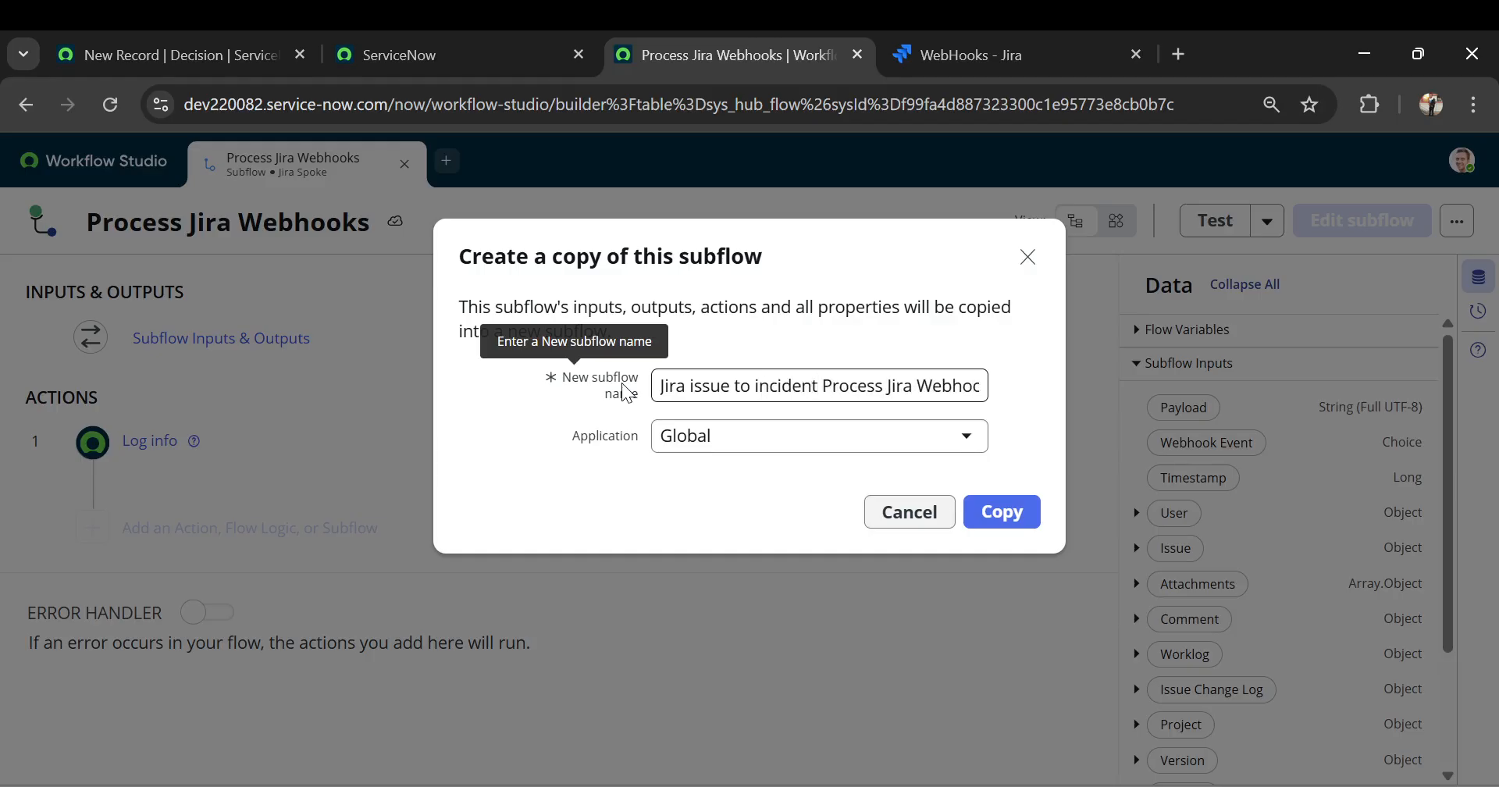
{"action": "left_click_drag", "start_coordinate": [822, 387], "coordinate": [1039, 397]}
{"action": "key", "text": "BackSpace"}
{"action": "type", "text": "creation"}
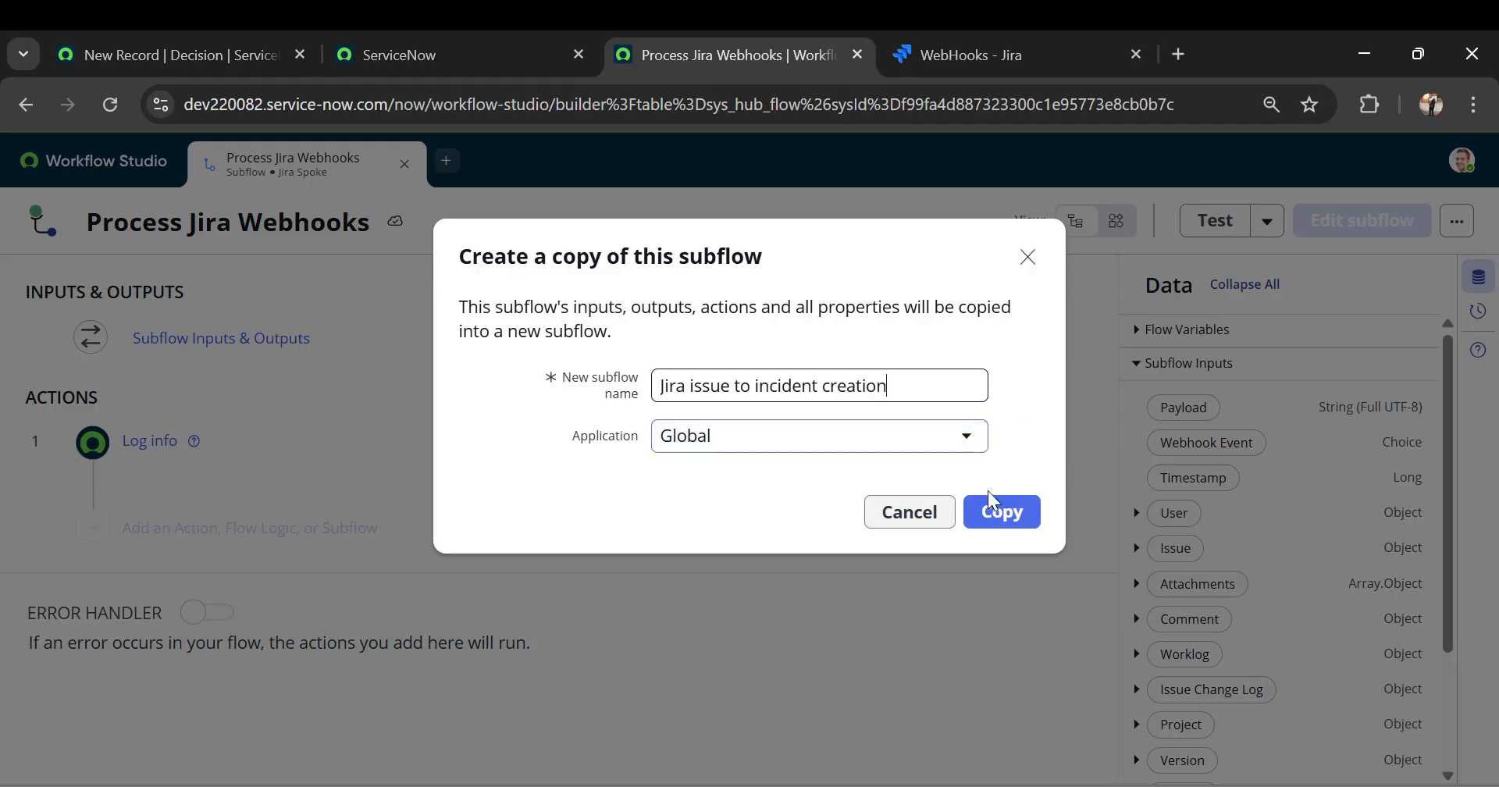
{"action": "left_click", "coordinate": [990, 514]}
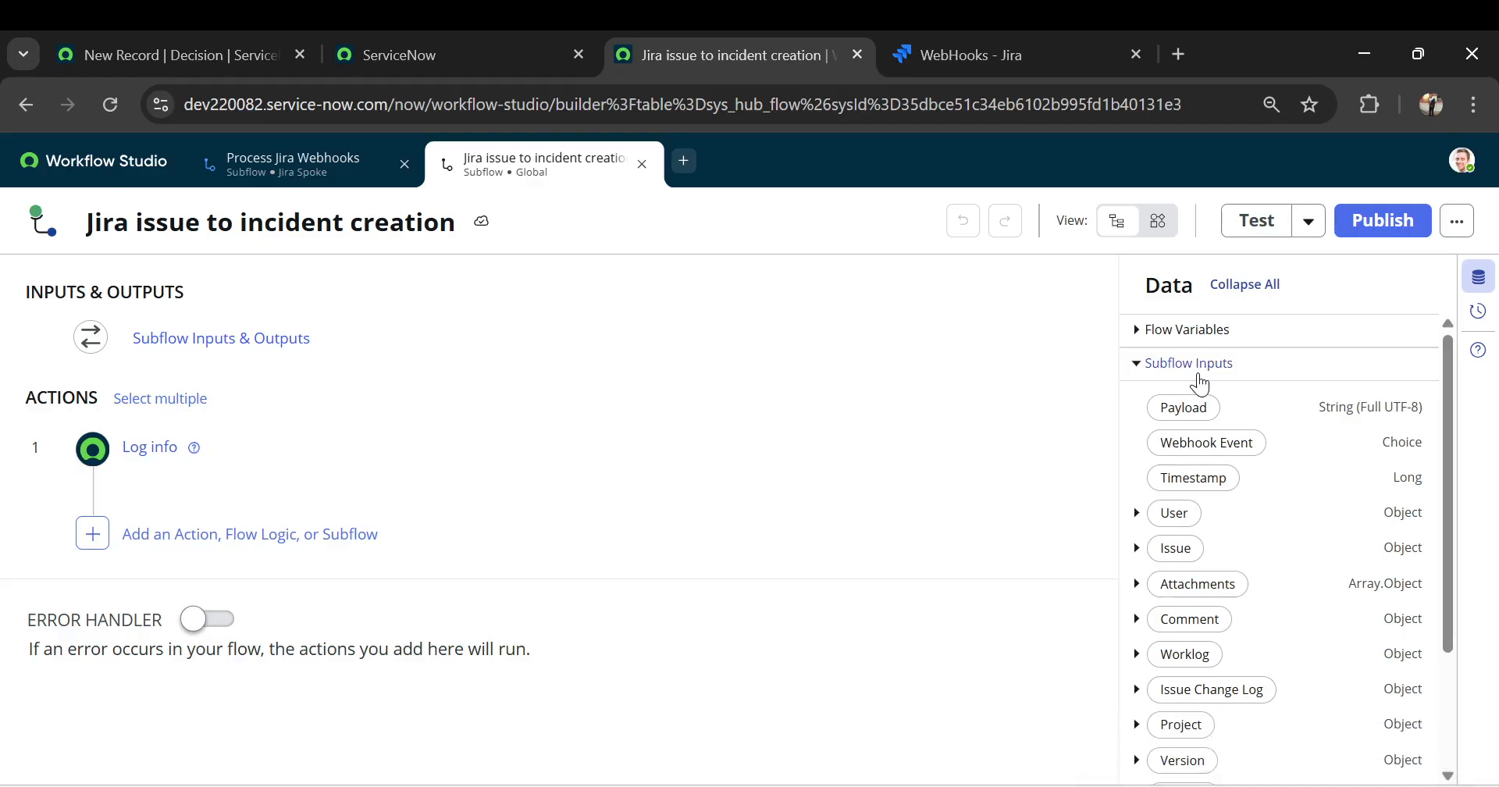
Set the subflow's Run As property to System User in the advanced options and save the properties
{"action": "left_click", "coordinate": [1460, 224]}
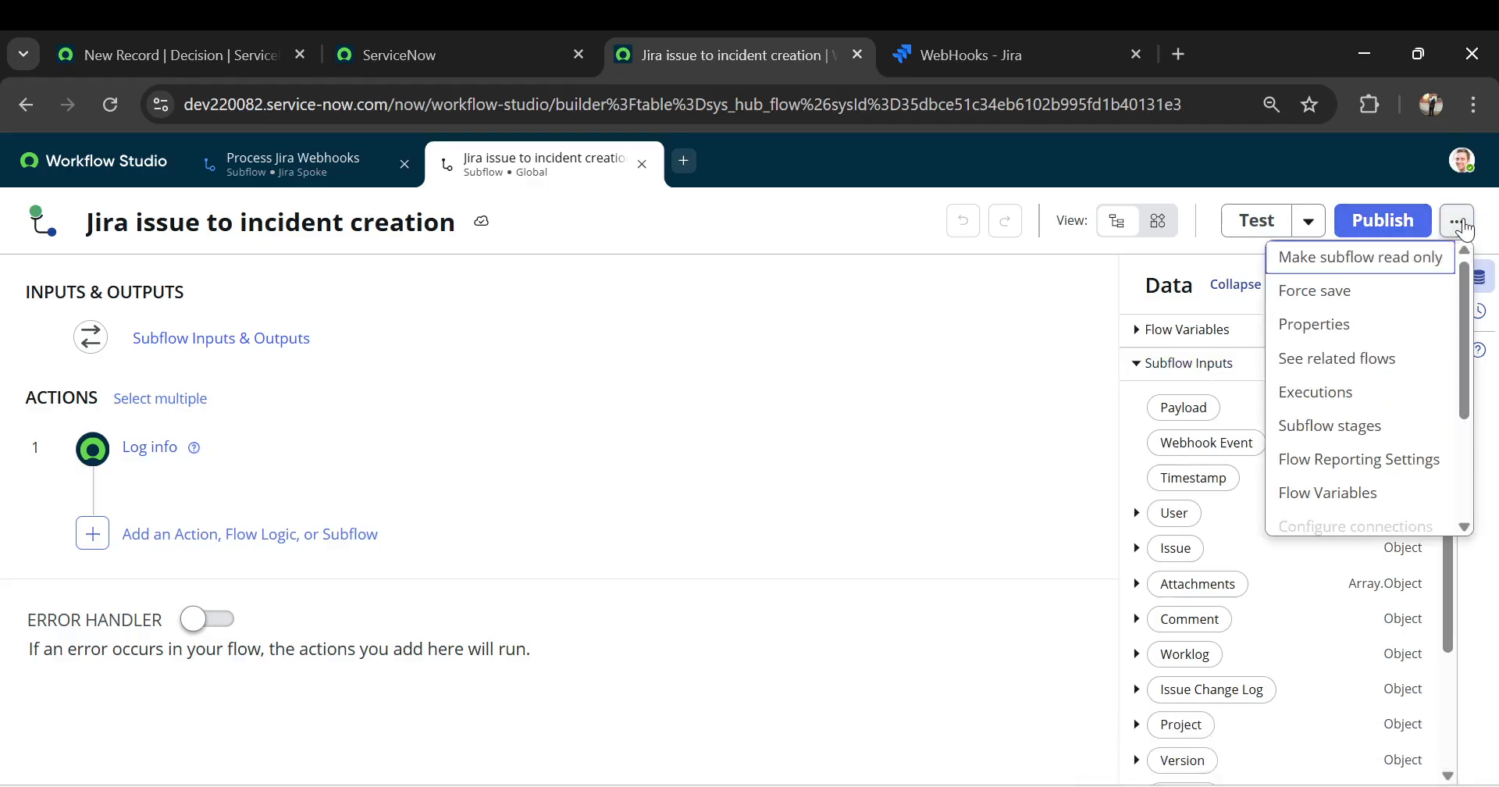
{"action": "left_click", "coordinate": [1327, 328]}
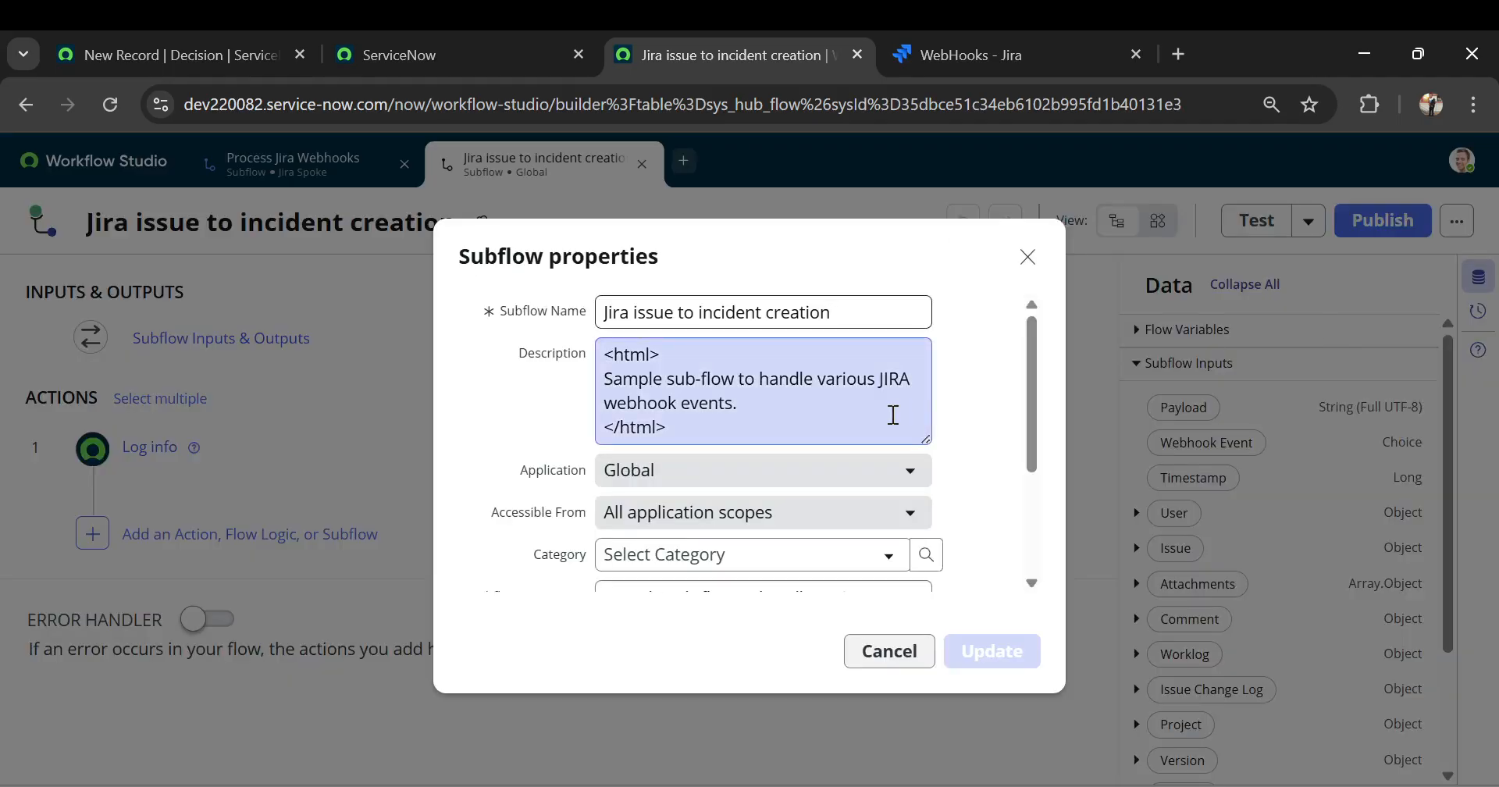
{"action": "scroll", "coordinate": [892, 415], "scroll_direction": "down", "scroll_amount": 3}
{"action": "scroll", "coordinate": [892, 415], "scroll_direction": "up", "scroll_amount": 2}
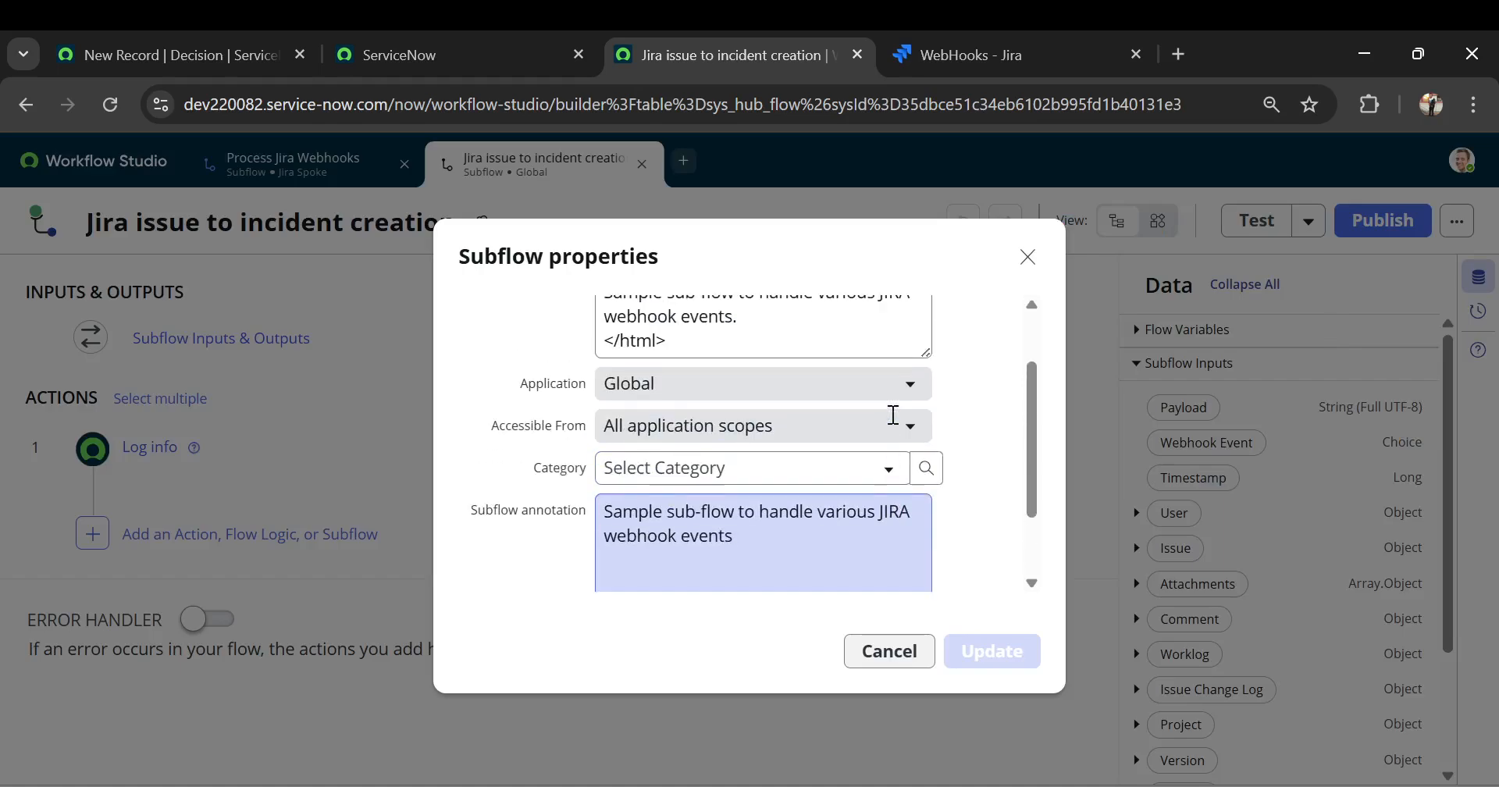
{"action": "scroll", "coordinate": [892, 414], "scroll_direction": "down", "scroll_amount": 2}
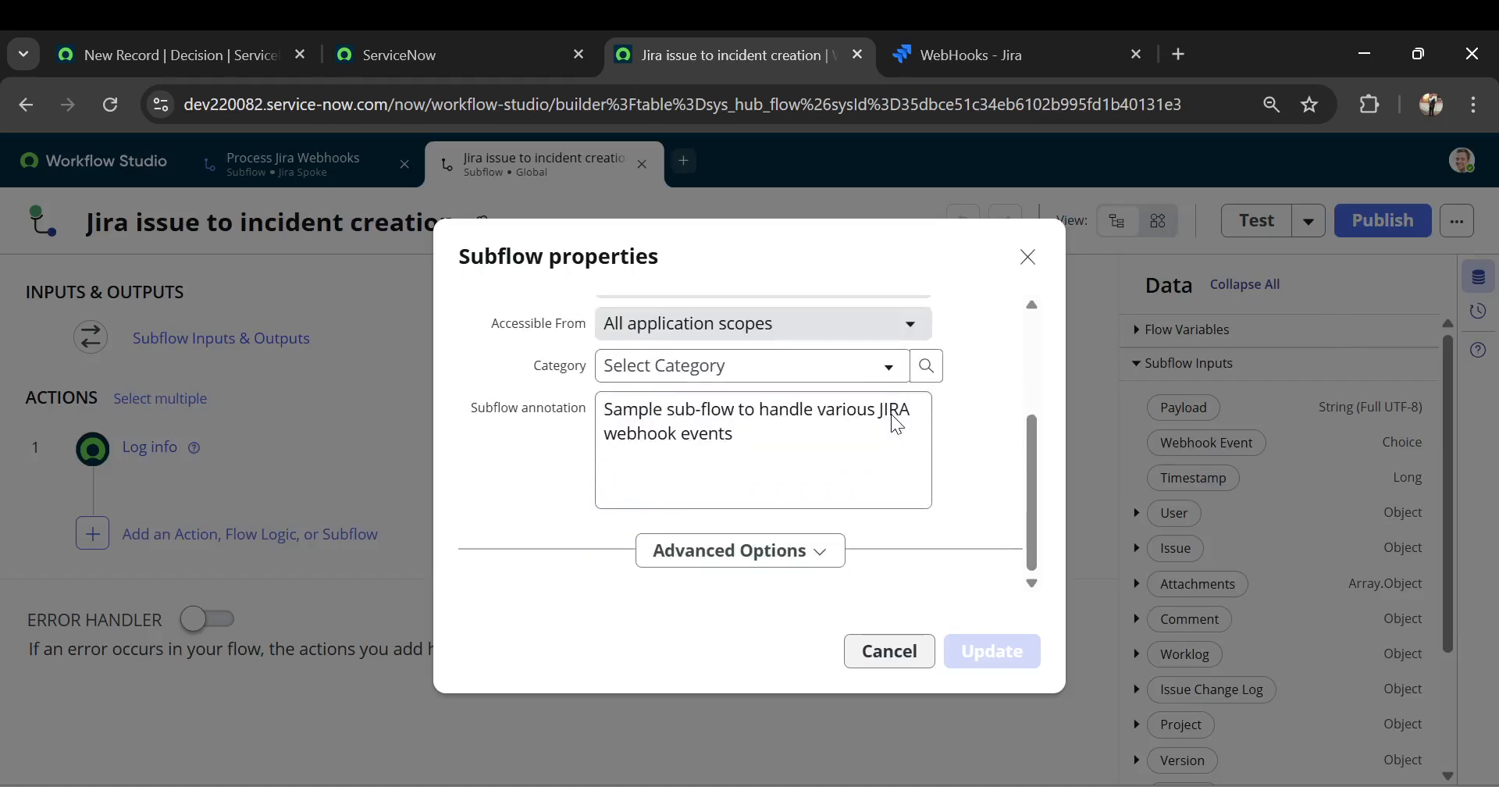
{"action": "left_click", "coordinate": [773, 566]}
{"action": "scroll", "coordinate": [573, 504], "scroll_direction": "down", "scroll_amount": 3}
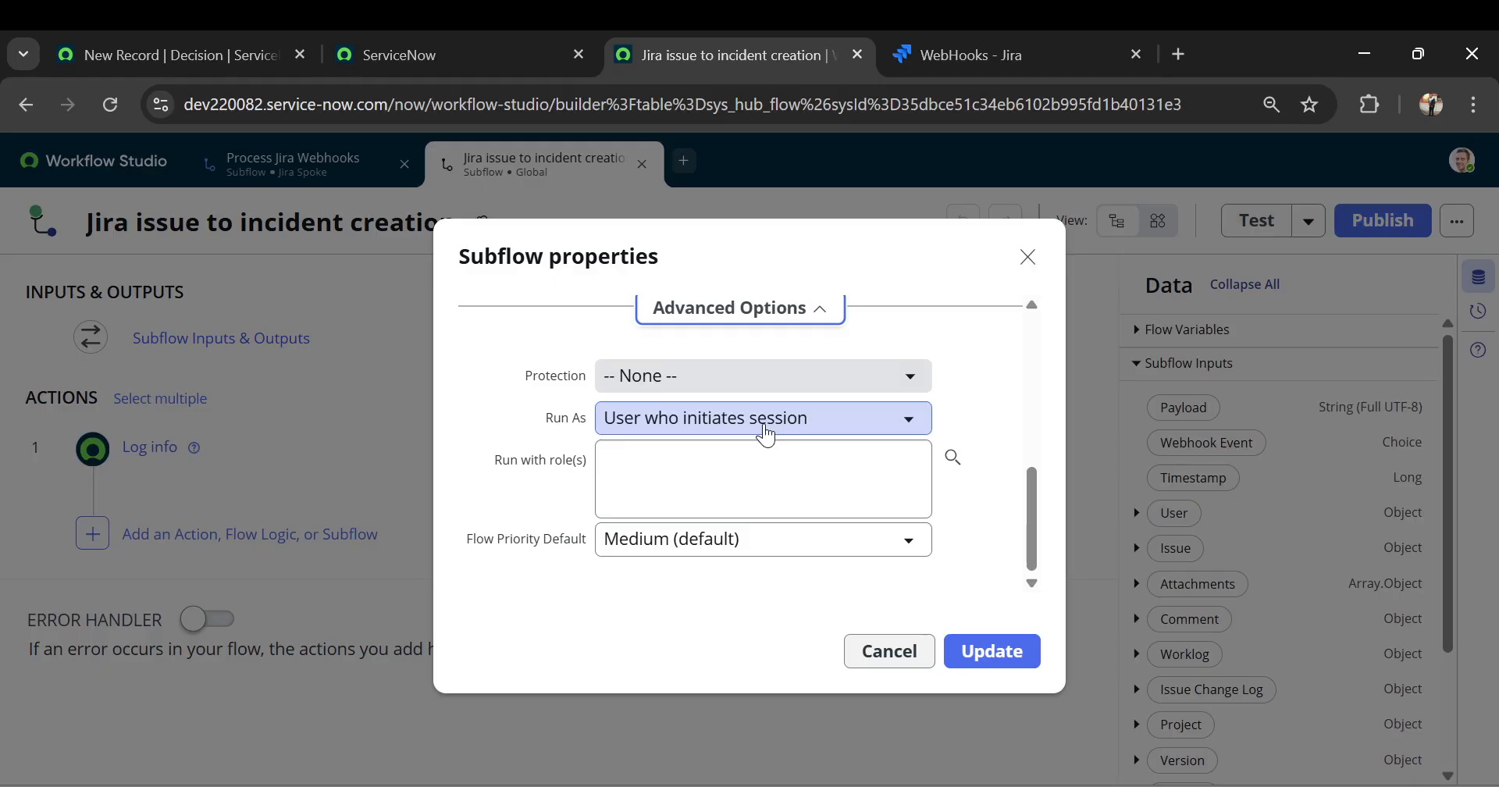
{"action": "left_click", "coordinate": [650, 430]}
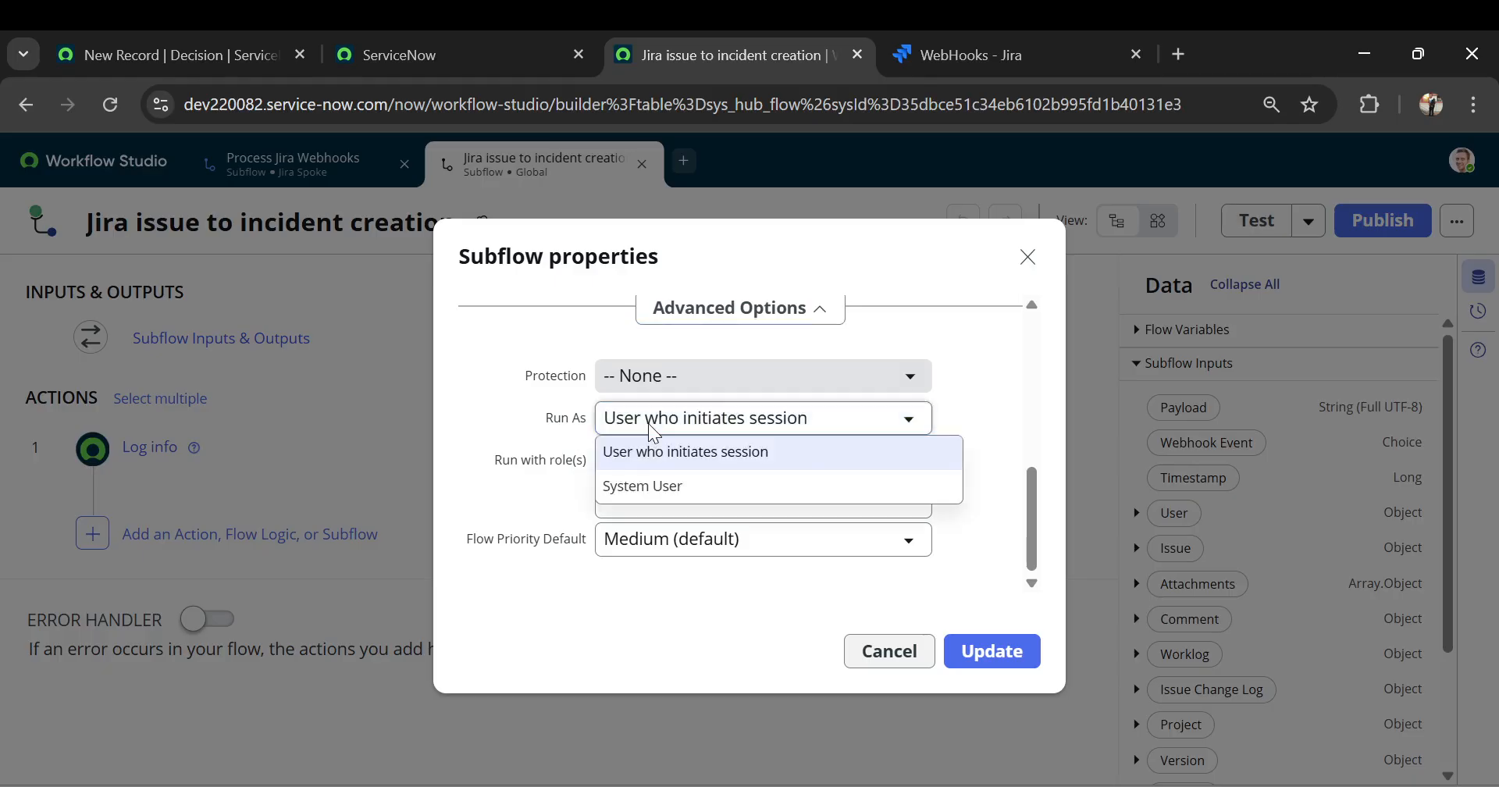
{"action": "left_click", "coordinate": [644, 486]}
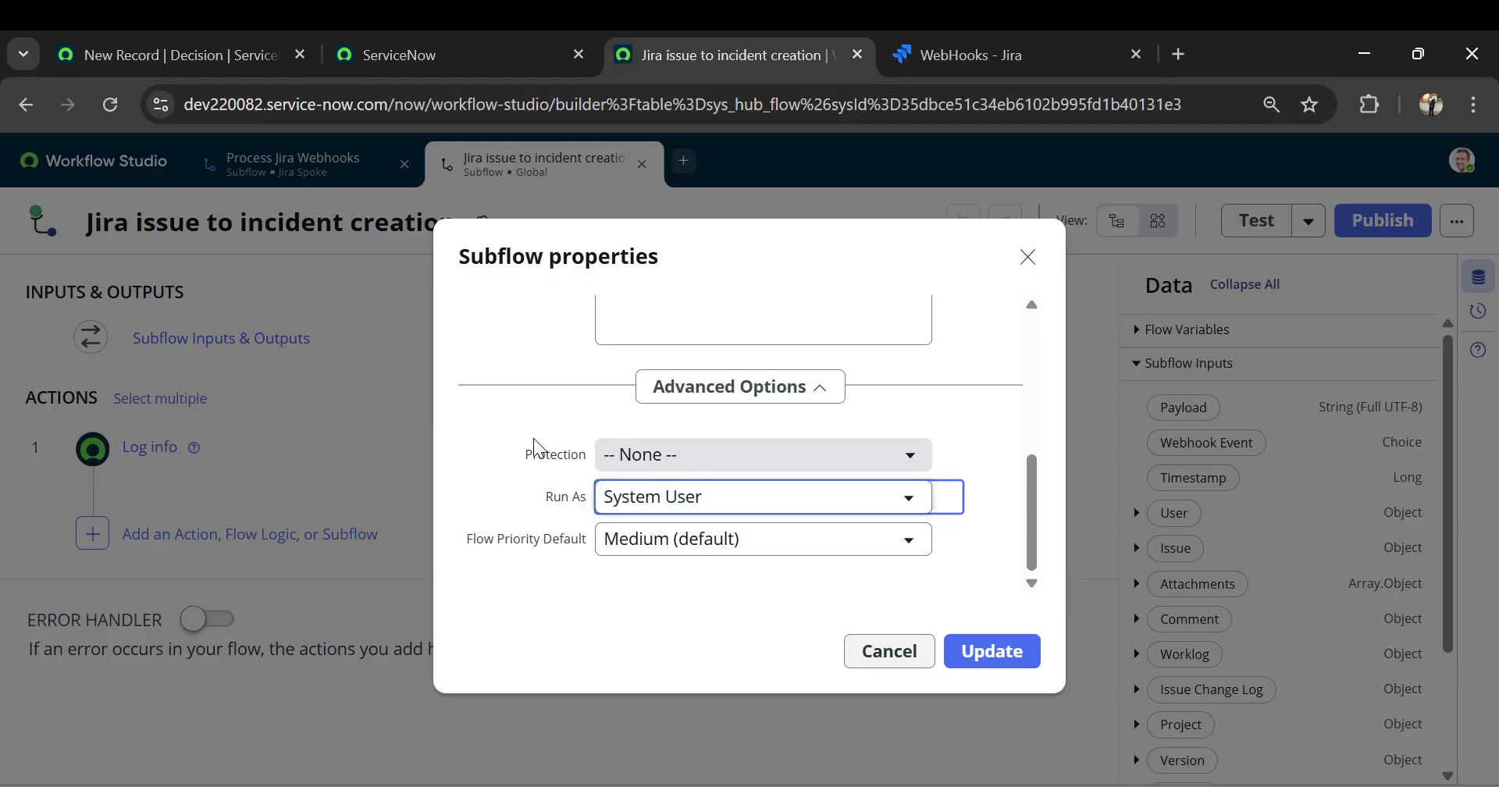
{"action": "scroll", "coordinate": [534, 439], "scroll_direction": "up", "scroll_amount": 3}
{"action": "scroll", "coordinate": [534, 438], "scroll_direction": "down", "scroll_amount": 3}
{"action": "left_click", "coordinate": [976, 653]}
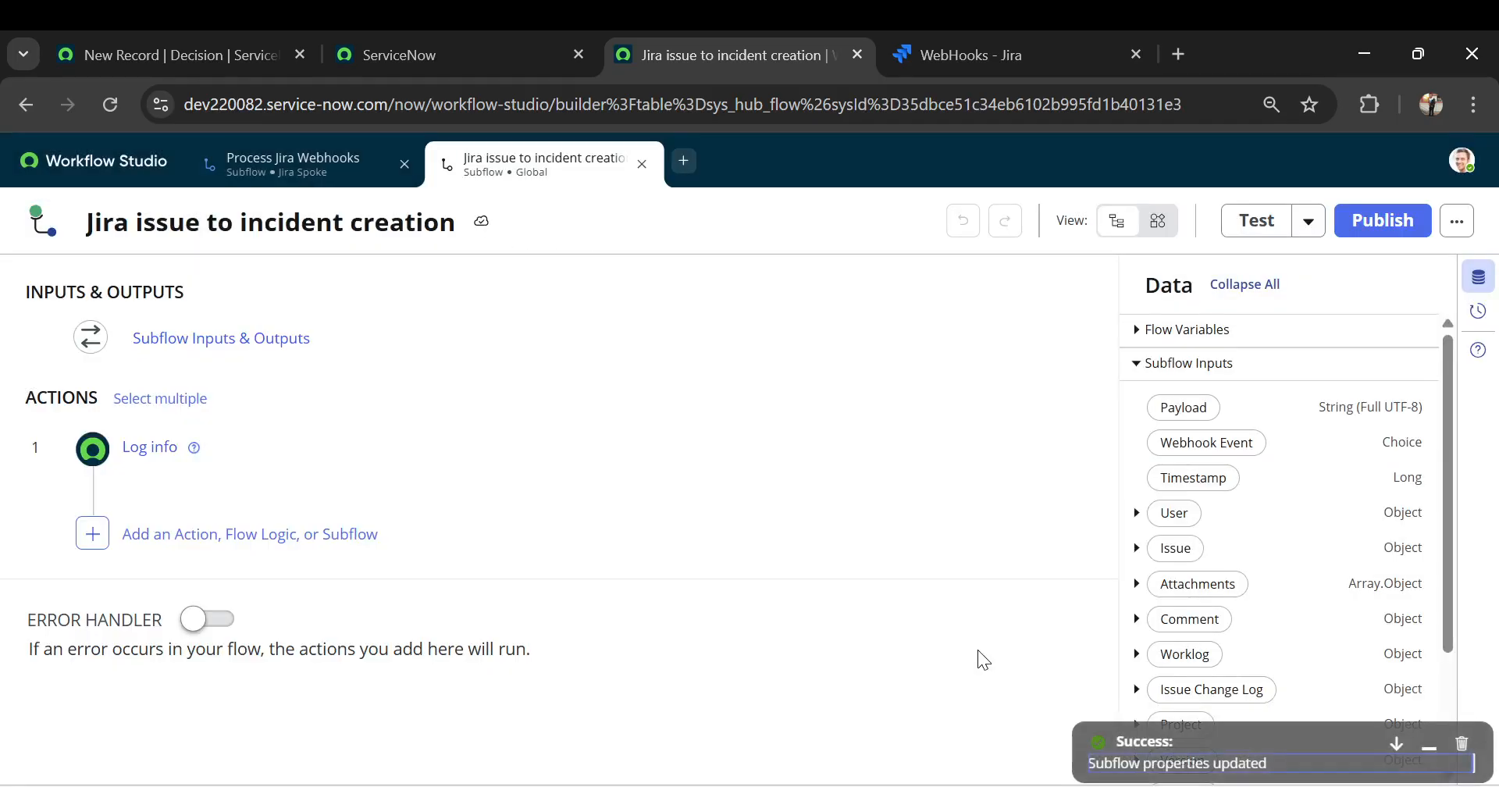
Set the subflow's reporting level to Full: All configuration and runtime values and confirm the change
{"action": "left_click", "coordinate": [1457, 221]}
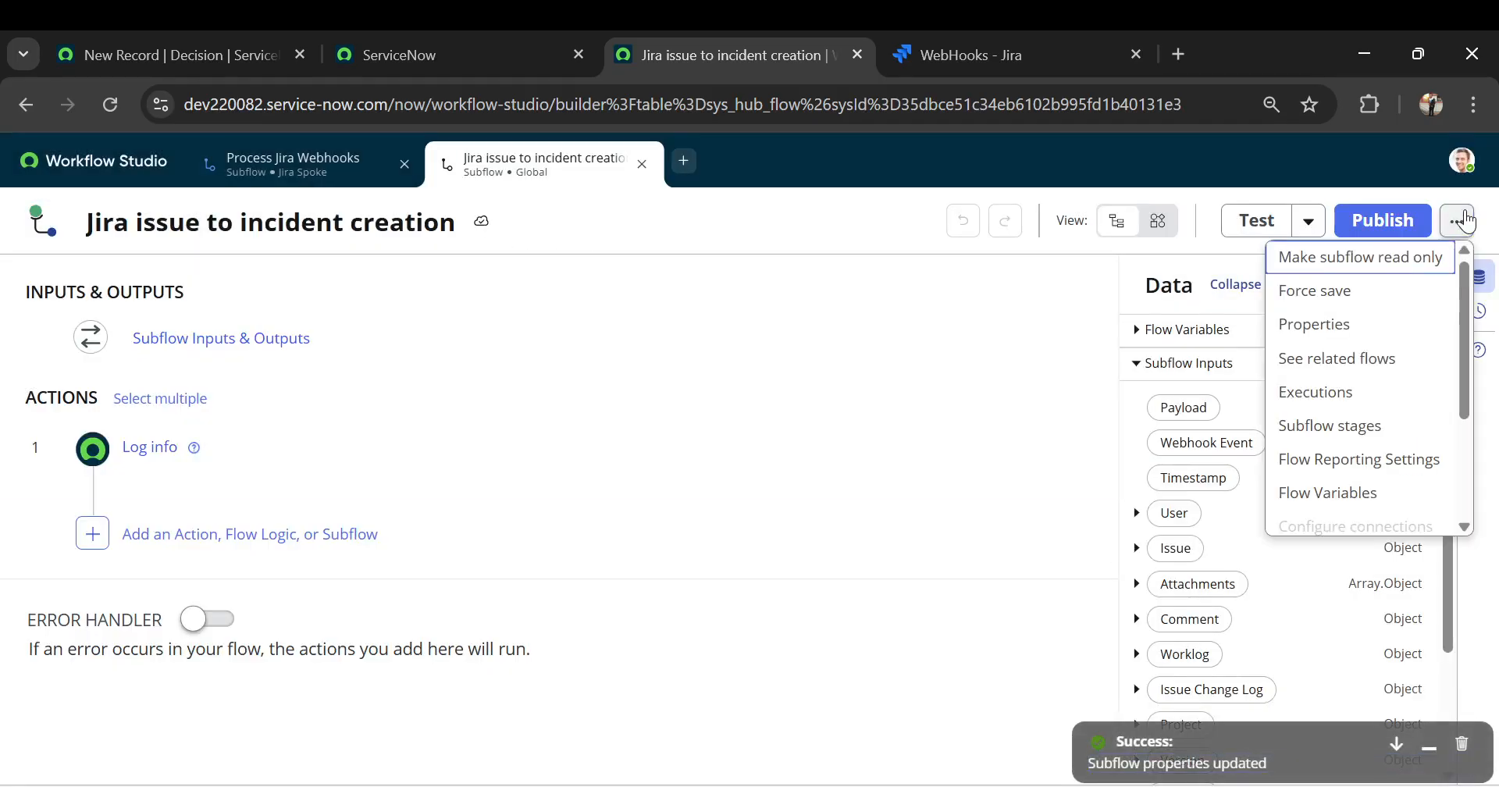
{"action": "left_click", "coordinate": [1315, 461]}
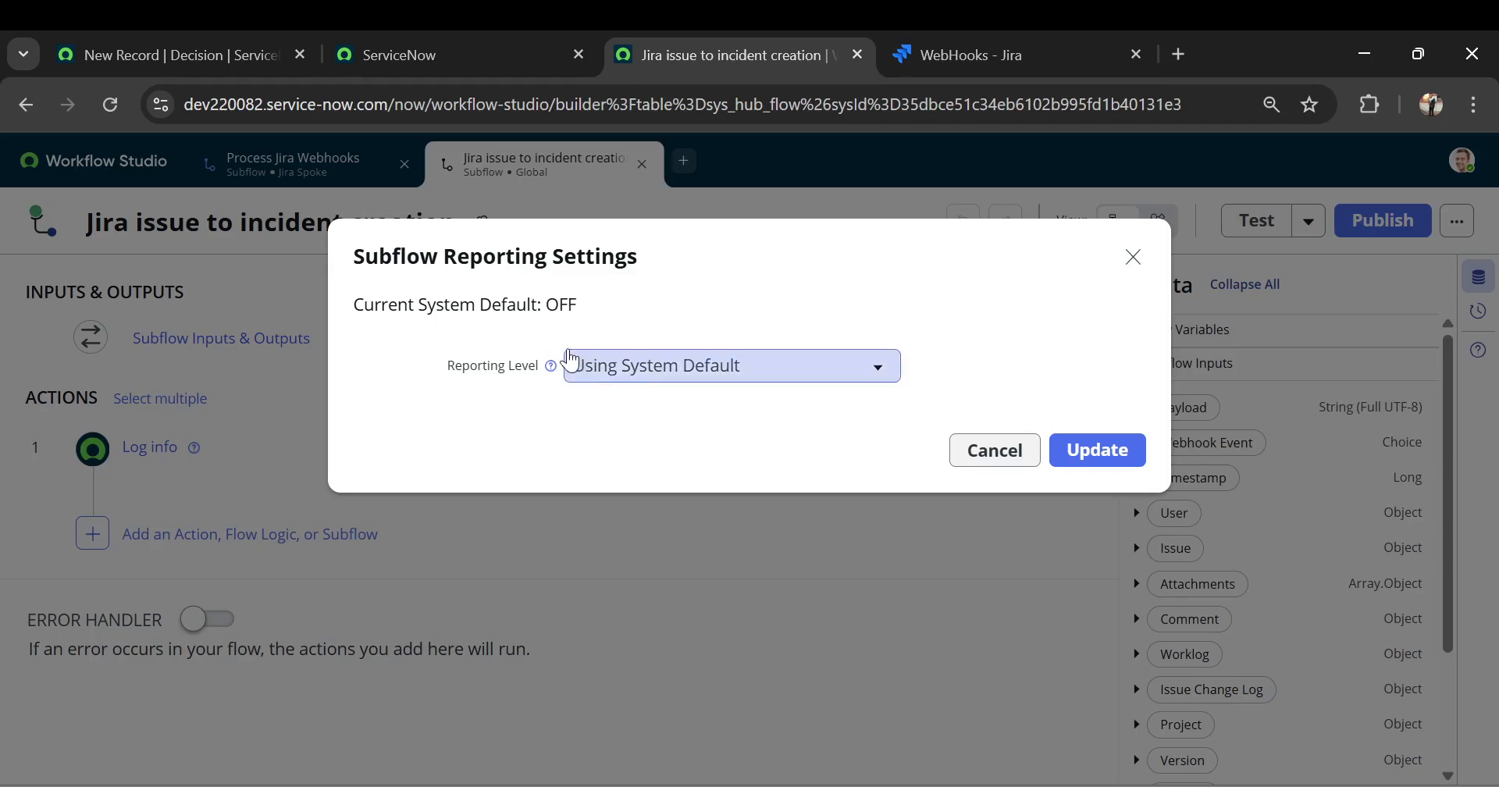
{"action": "left_click", "coordinate": [645, 367]}
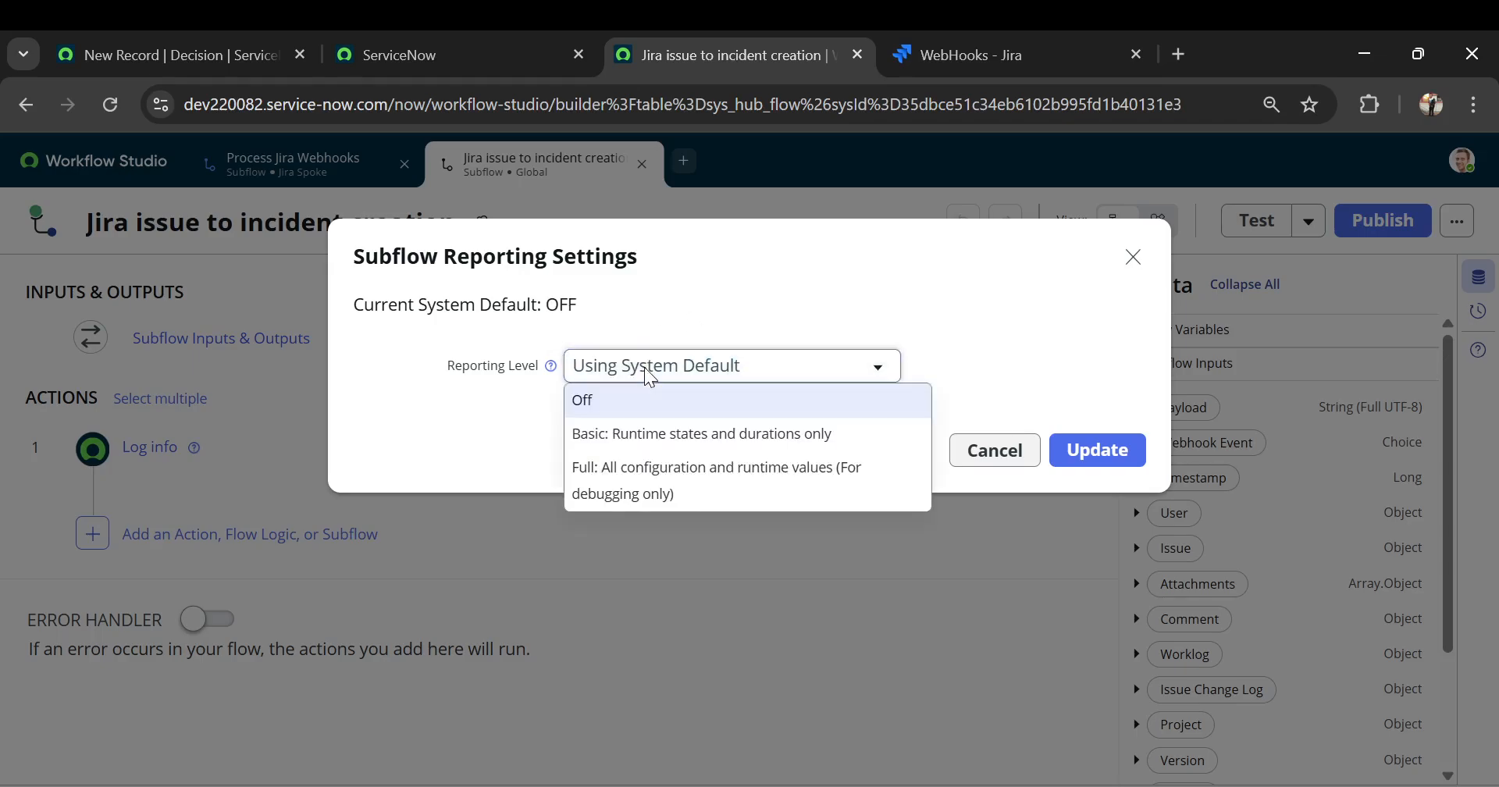
{"action": "left_click", "coordinate": [626, 485]}
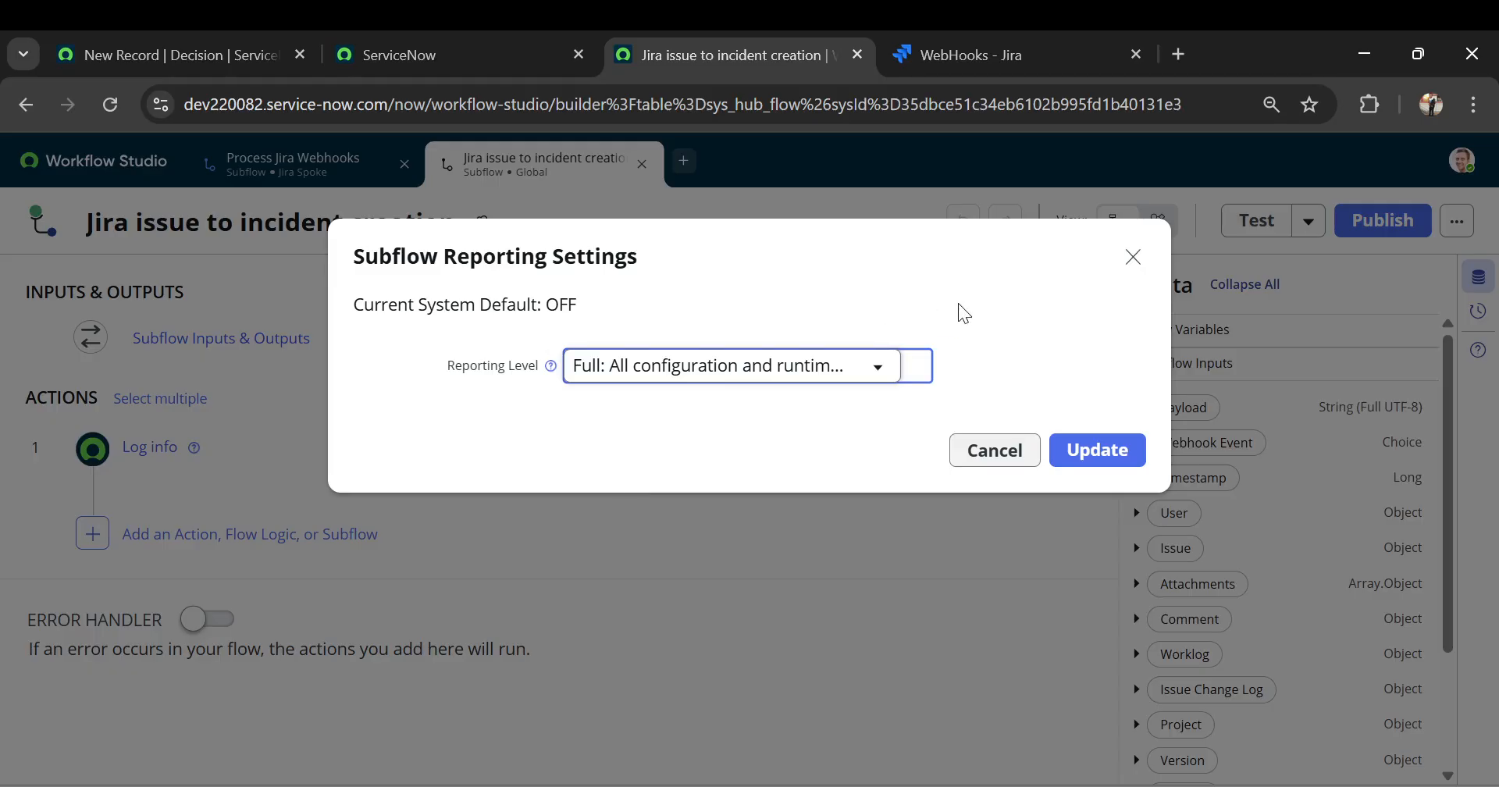
{"action": "left_click", "coordinate": [1093, 449]}
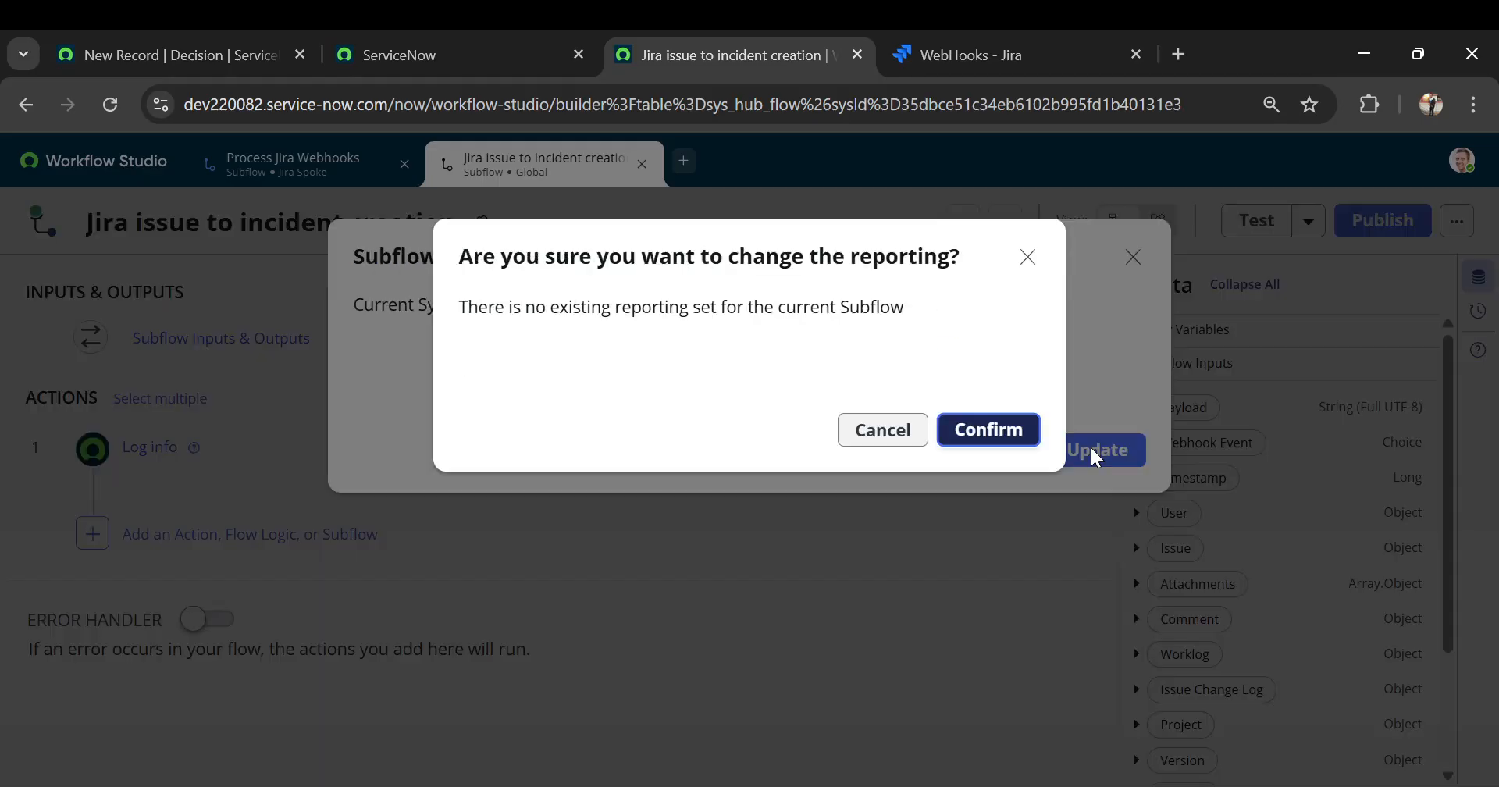
{"action": "left_click", "coordinate": [1000, 435]}
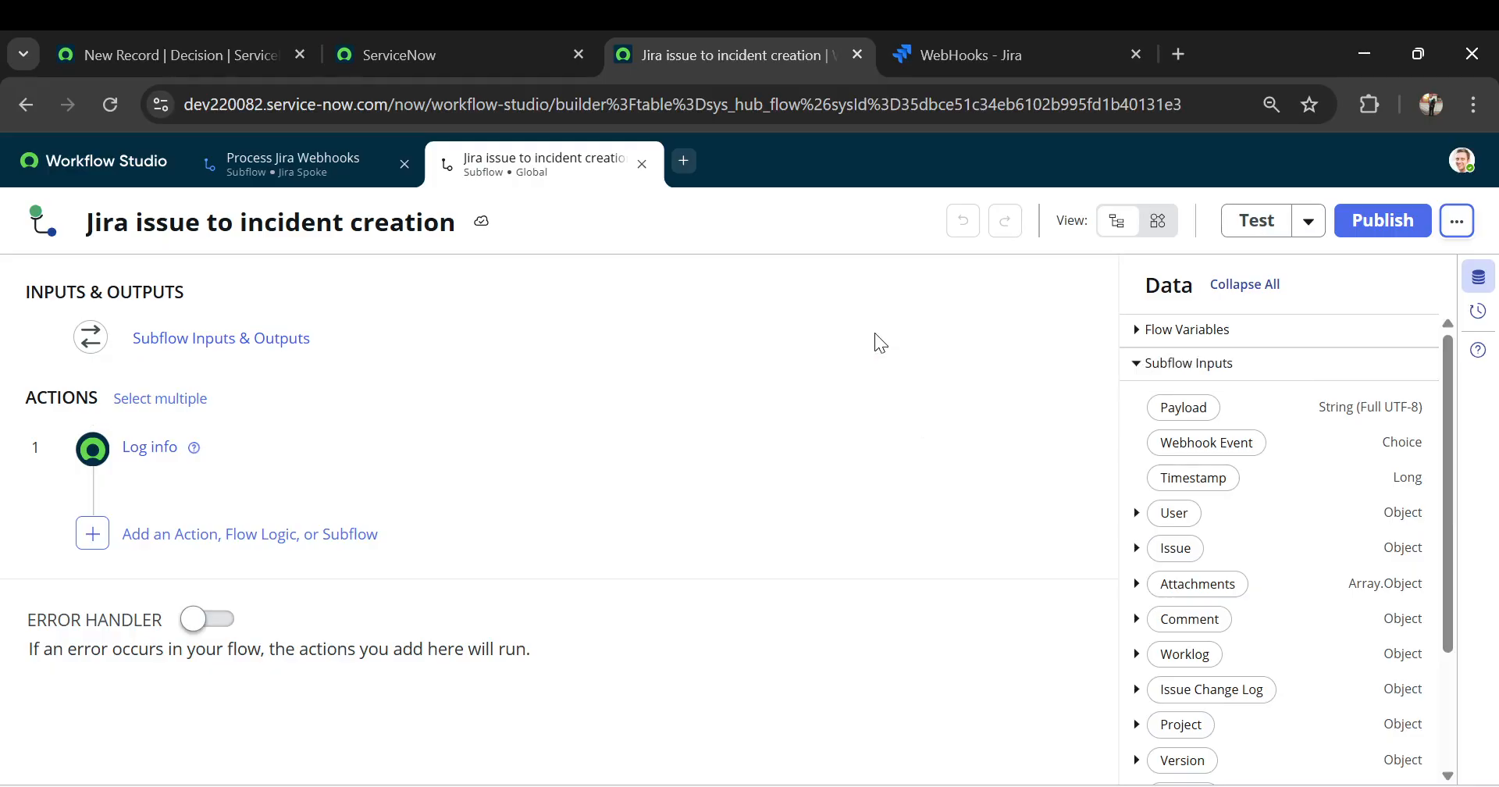
Reopen the subflow reporting settings to check the saved reporting level, and close them unchanged
{"action": "left_click", "coordinate": [1458, 224]}
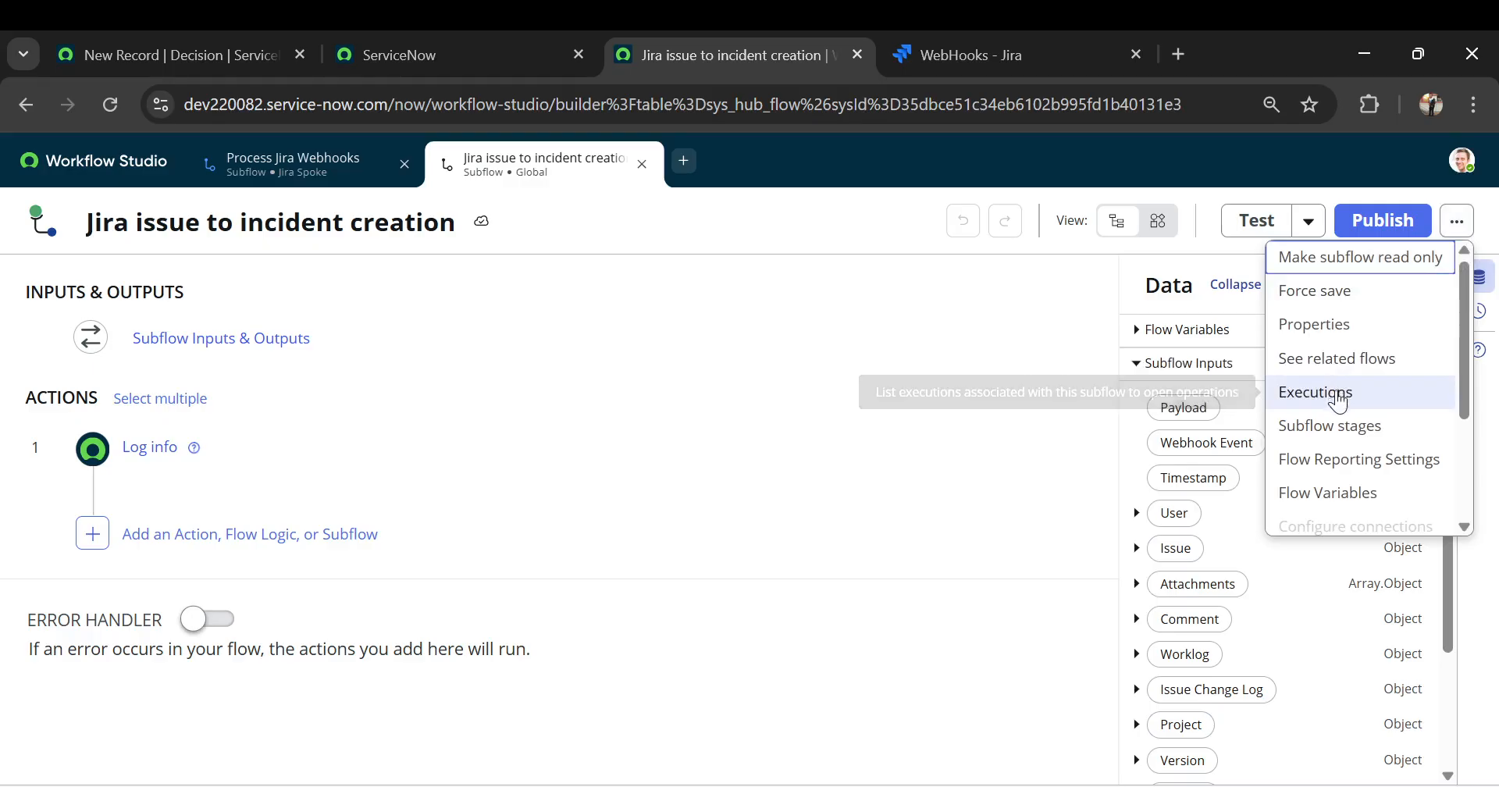
{"action": "left_click", "coordinate": [1333, 459]}
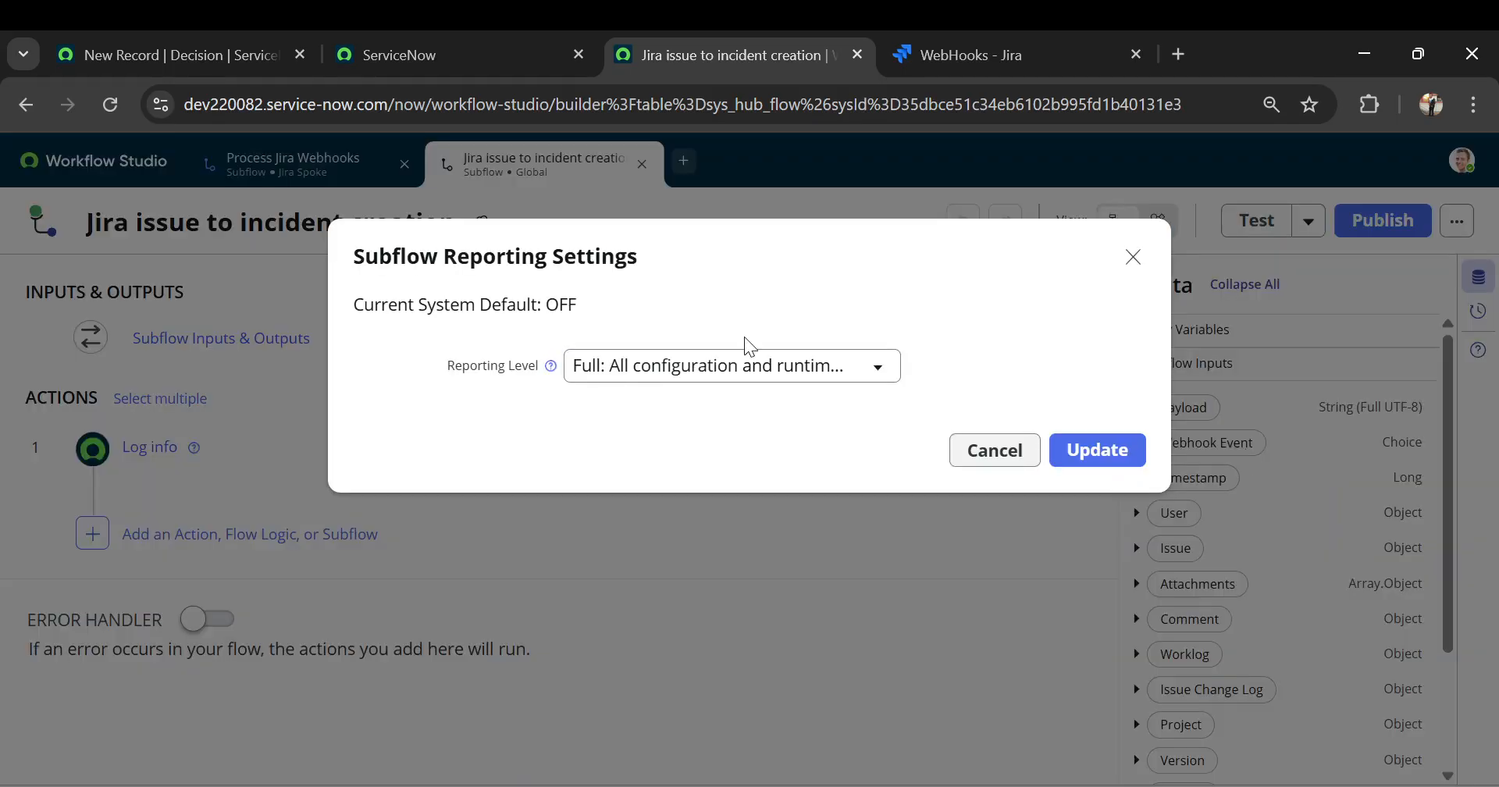
{"action": "left_click", "coordinate": [1133, 257]}
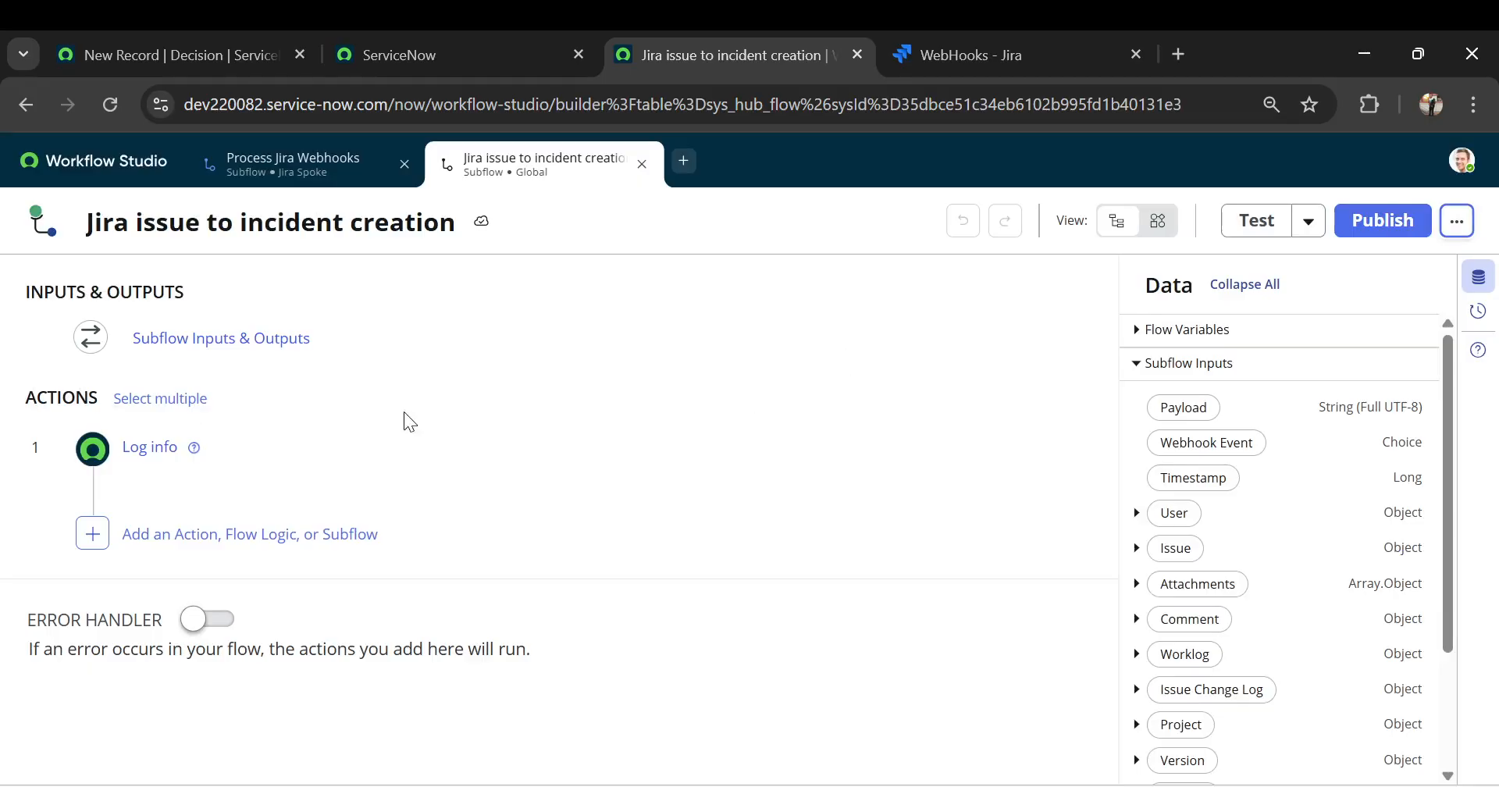
Review the subflow's input definitions and the configuration of the Log info action
{"action": "left_click", "coordinate": [169, 338]}
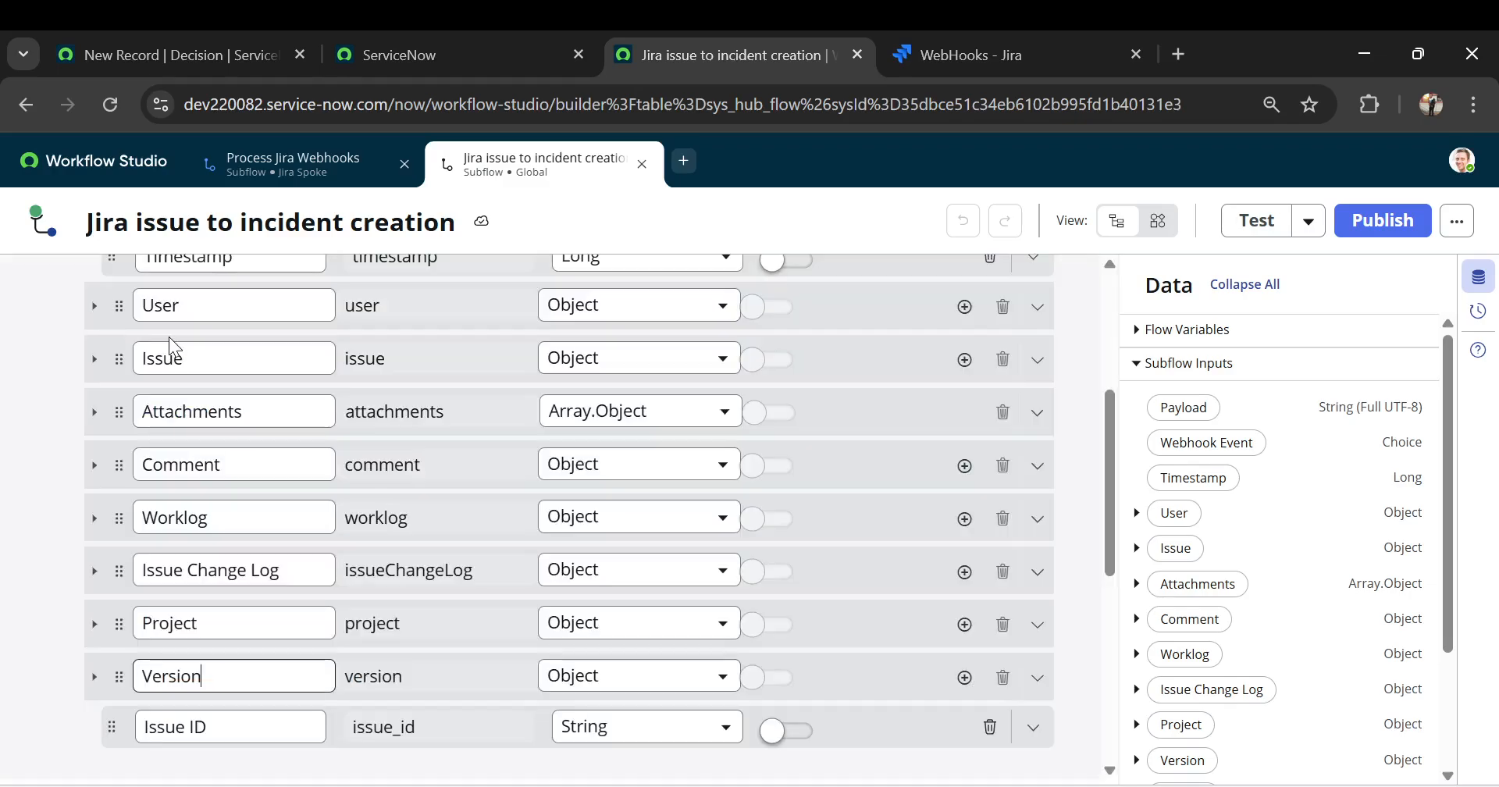
{"action": "scroll", "coordinate": [56, 373], "scroll_direction": "up", "scroll_amount": 4}
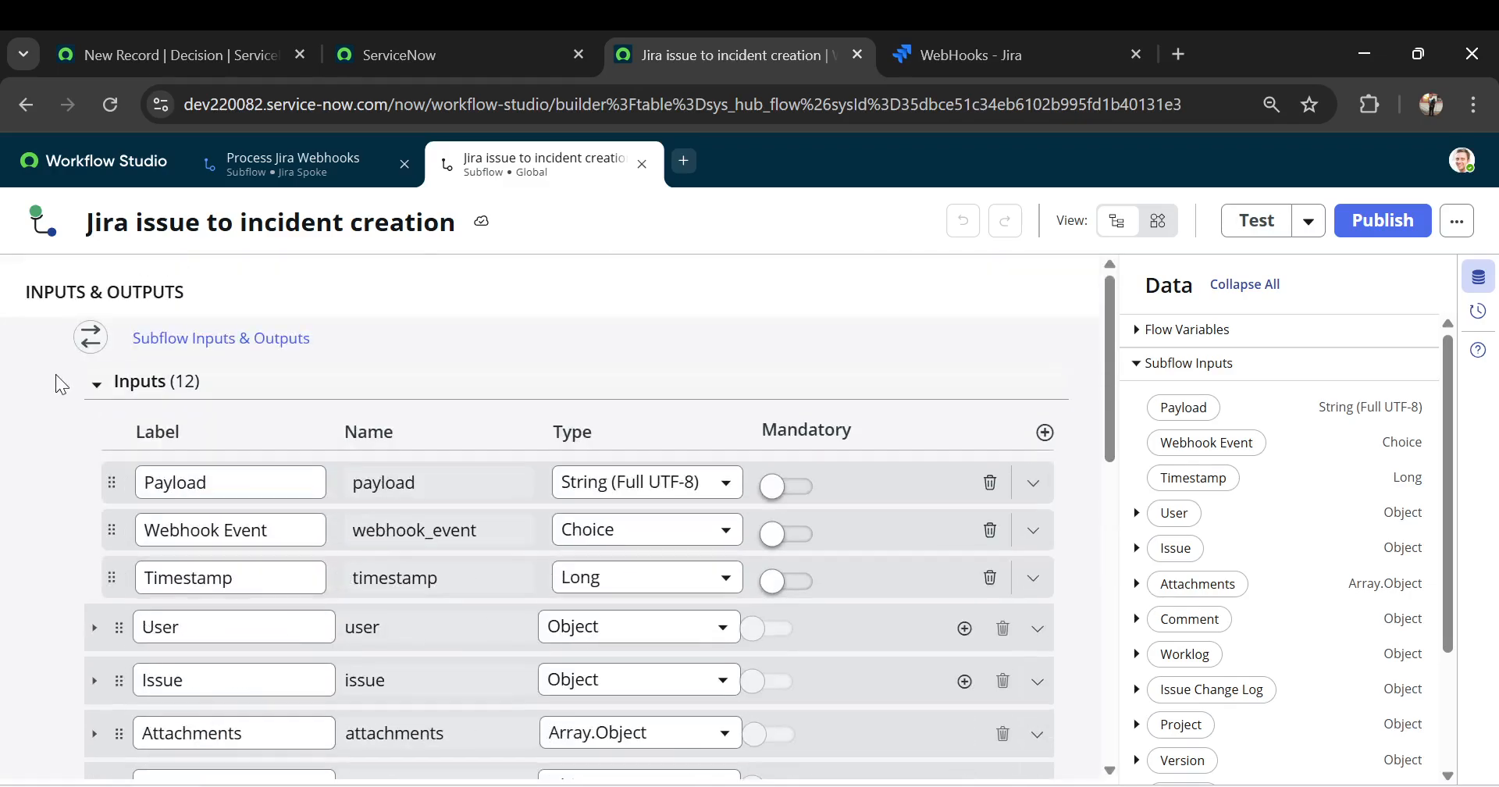
{"action": "left_click", "coordinate": [245, 342]}
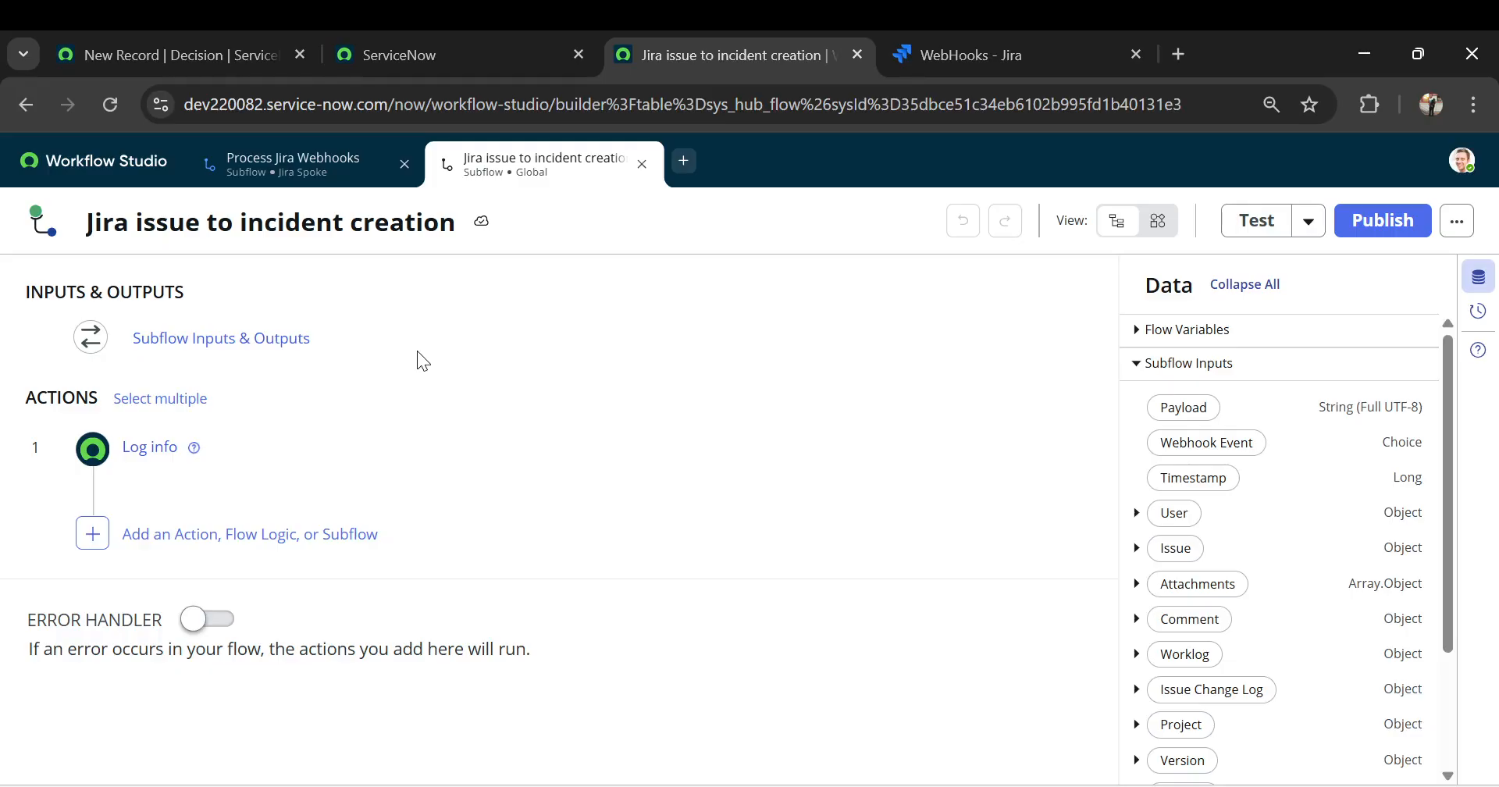
{"action": "left_click", "coordinate": [140, 451]}
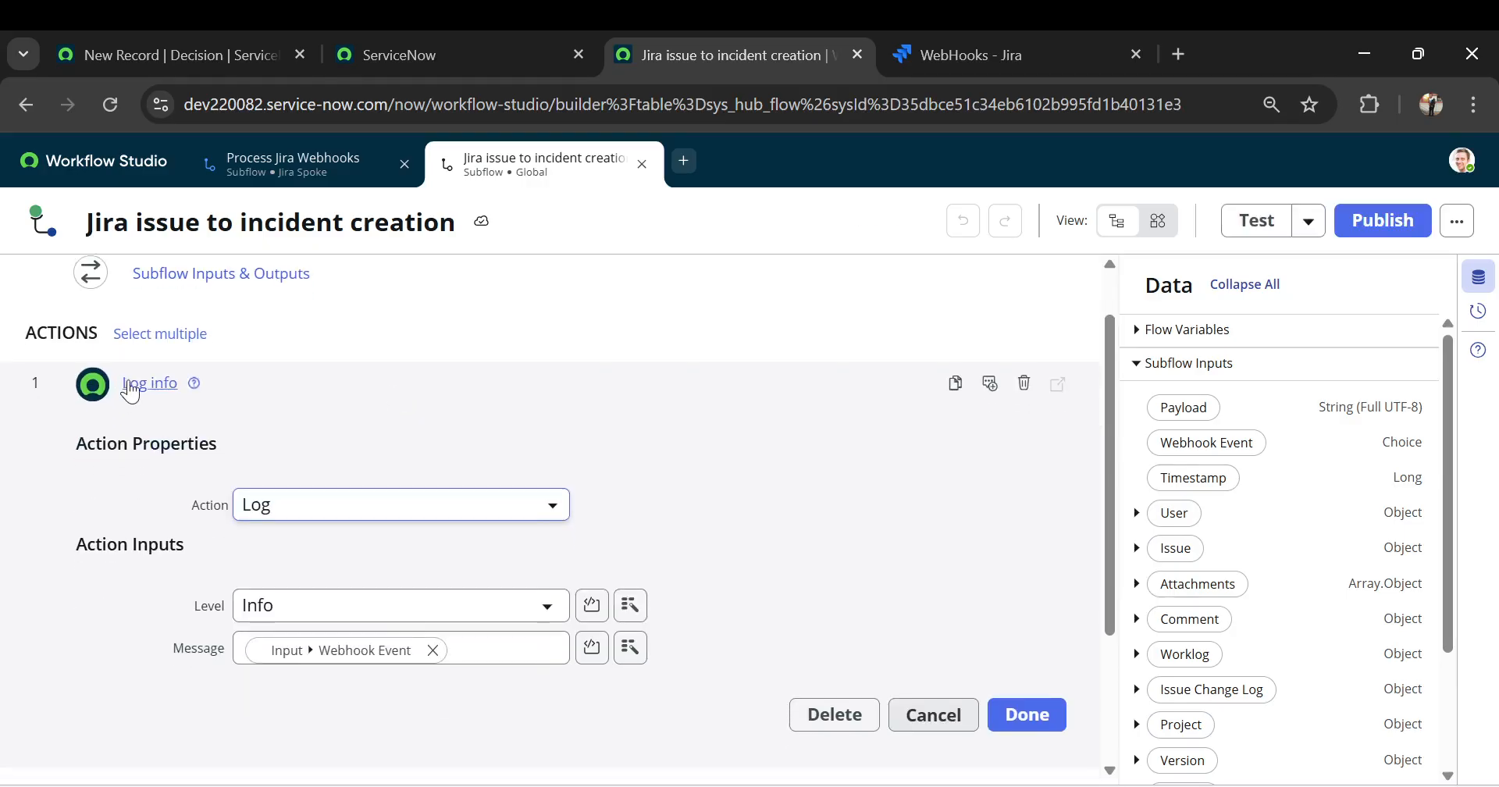
{"action": "left_click", "coordinate": [137, 391]}
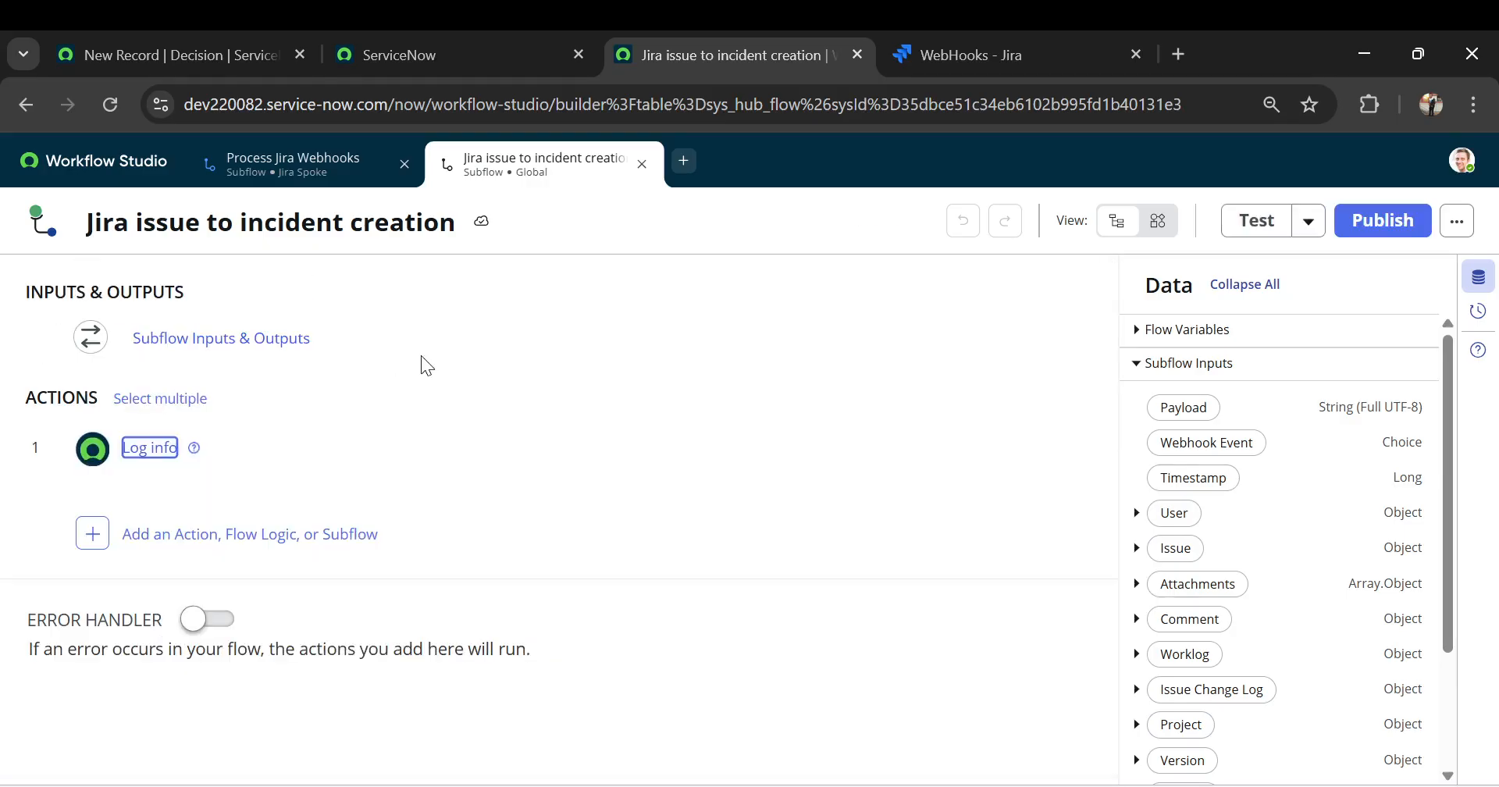
Add a ServiceNow Core Create Record action after the Log info action and set its table to Incident [incident]
{"action": "left_click", "coordinate": [162, 537]}
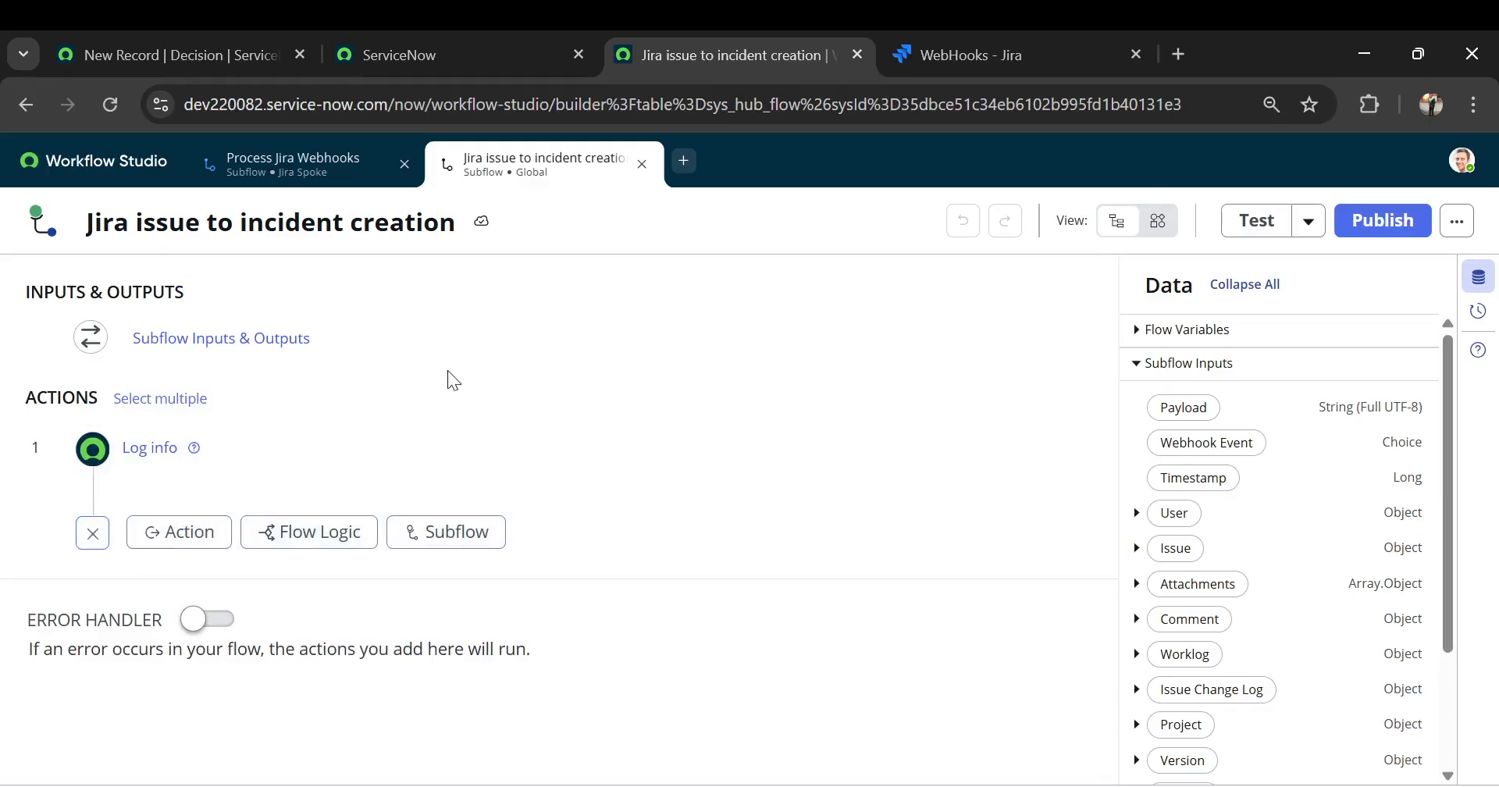
{"action": "left_click", "coordinate": [175, 537]}
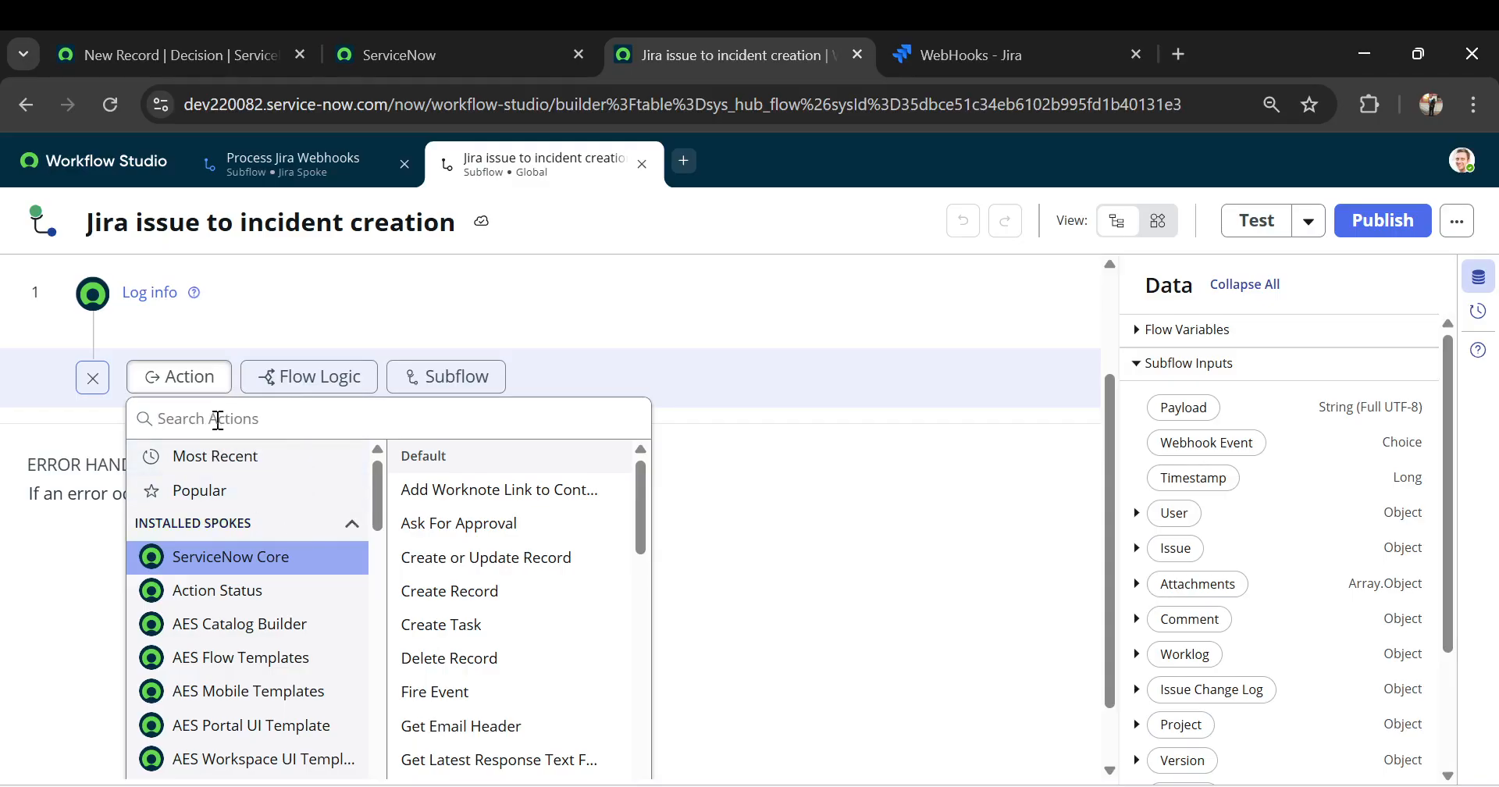
{"action": "left_click", "coordinate": [434, 595]}
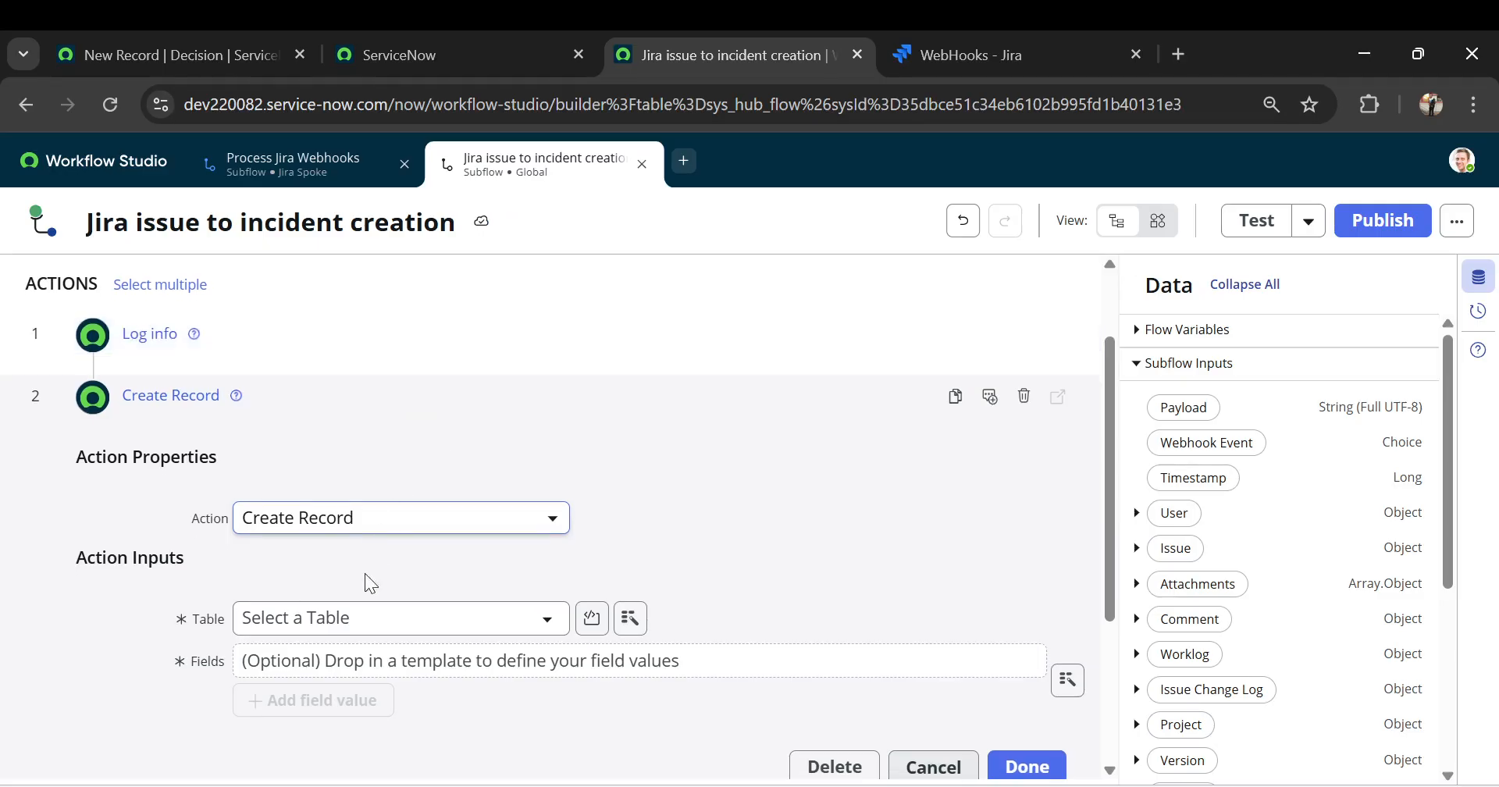
{"action": "scroll", "coordinate": [359, 613], "scroll_direction": "down", "scroll_amount": 2}
{"action": "left_click", "coordinate": [339, 497]}
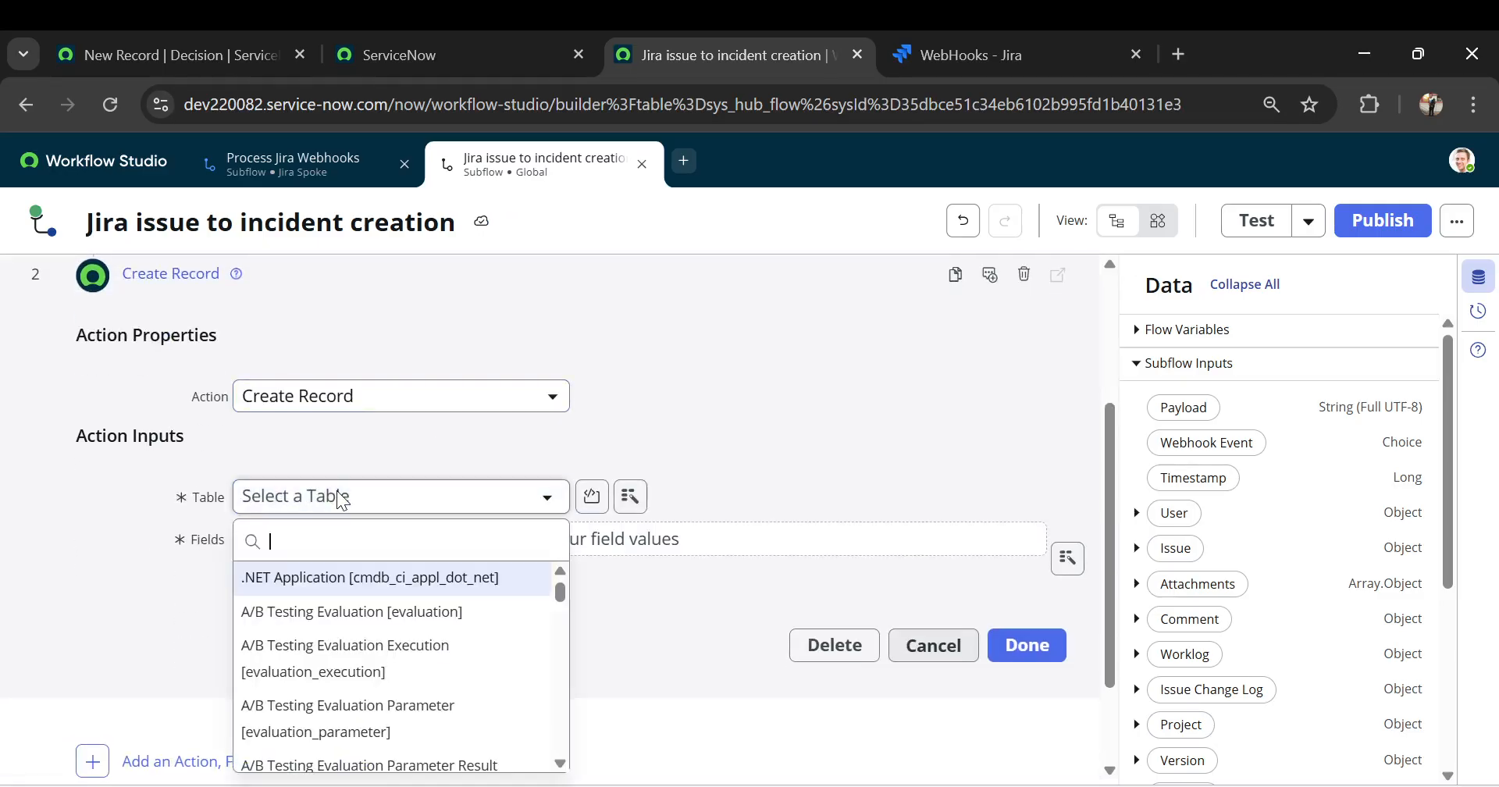
{"action": "type", "text": "incident"}
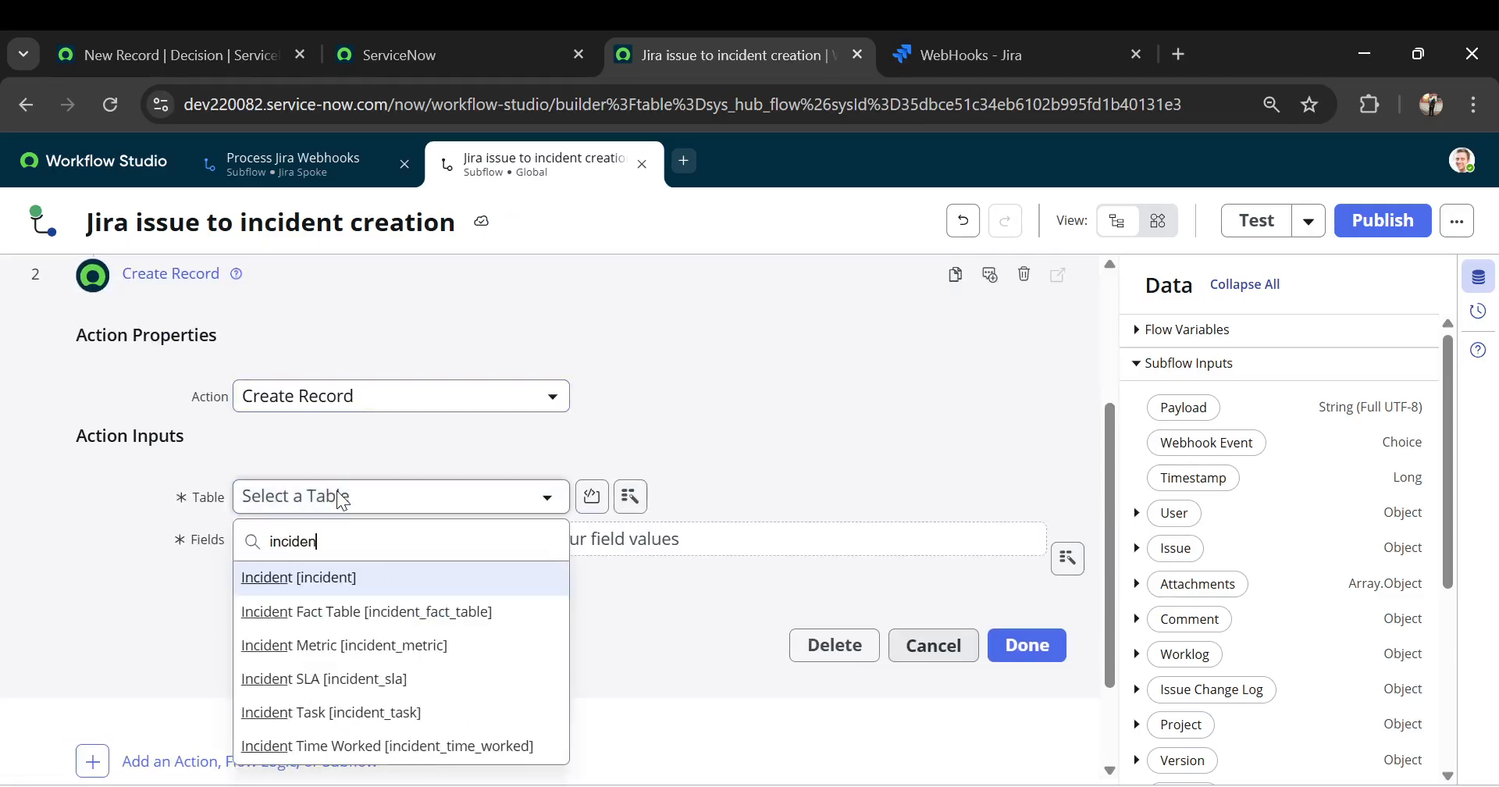
{"action": "left_click", "coordinate": [300, 578]}
Add a field value row to the Create Record action and select the Short description field
{"action": "scroll", "coordinate": [531, 364], "scroll_direction": "down", "scroll_amount": 1}
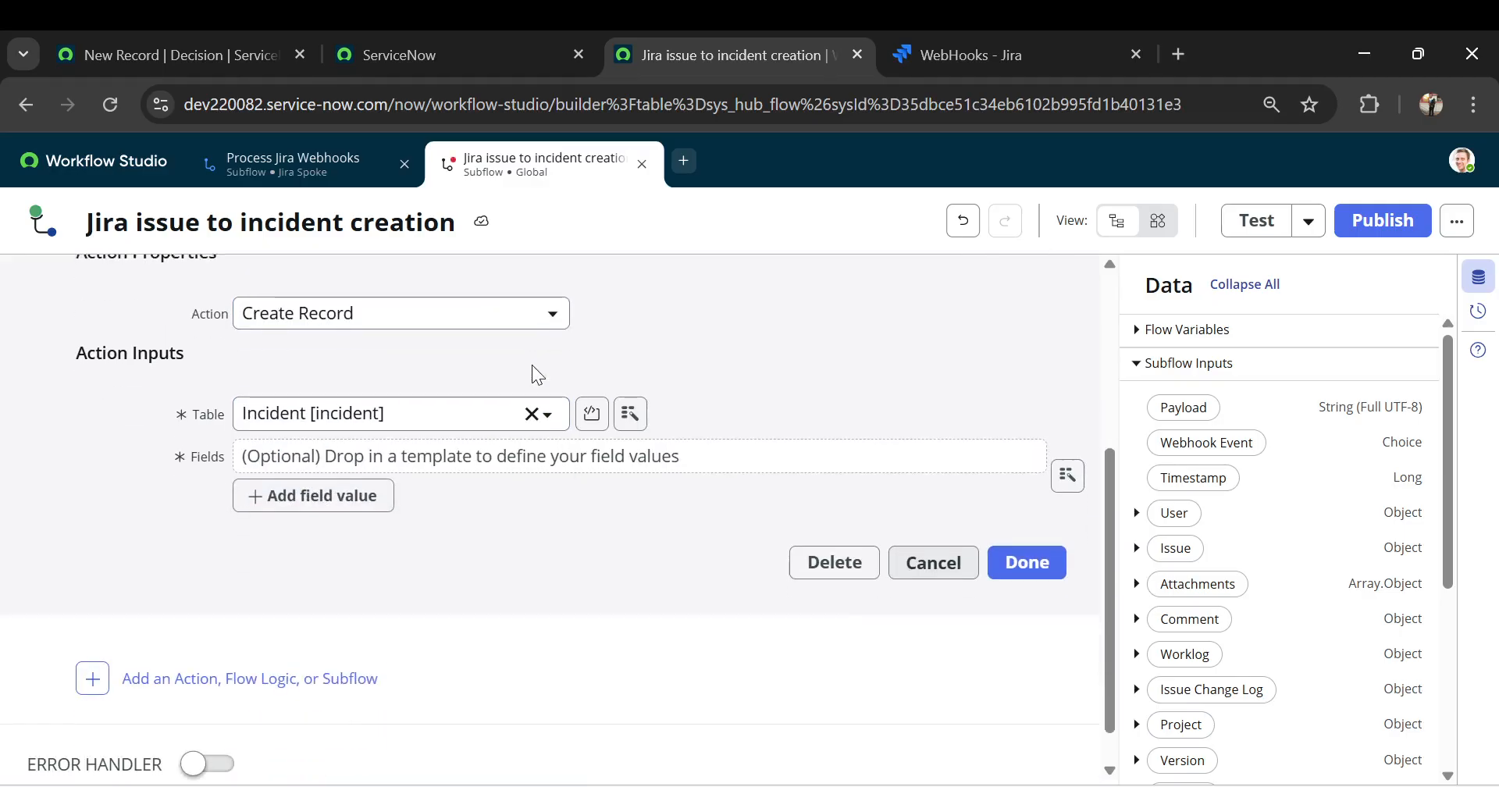
{"action": "left_click", "coordinate": [309, 504]}
{"action": "left_click", "coordinate": [405, 508]}
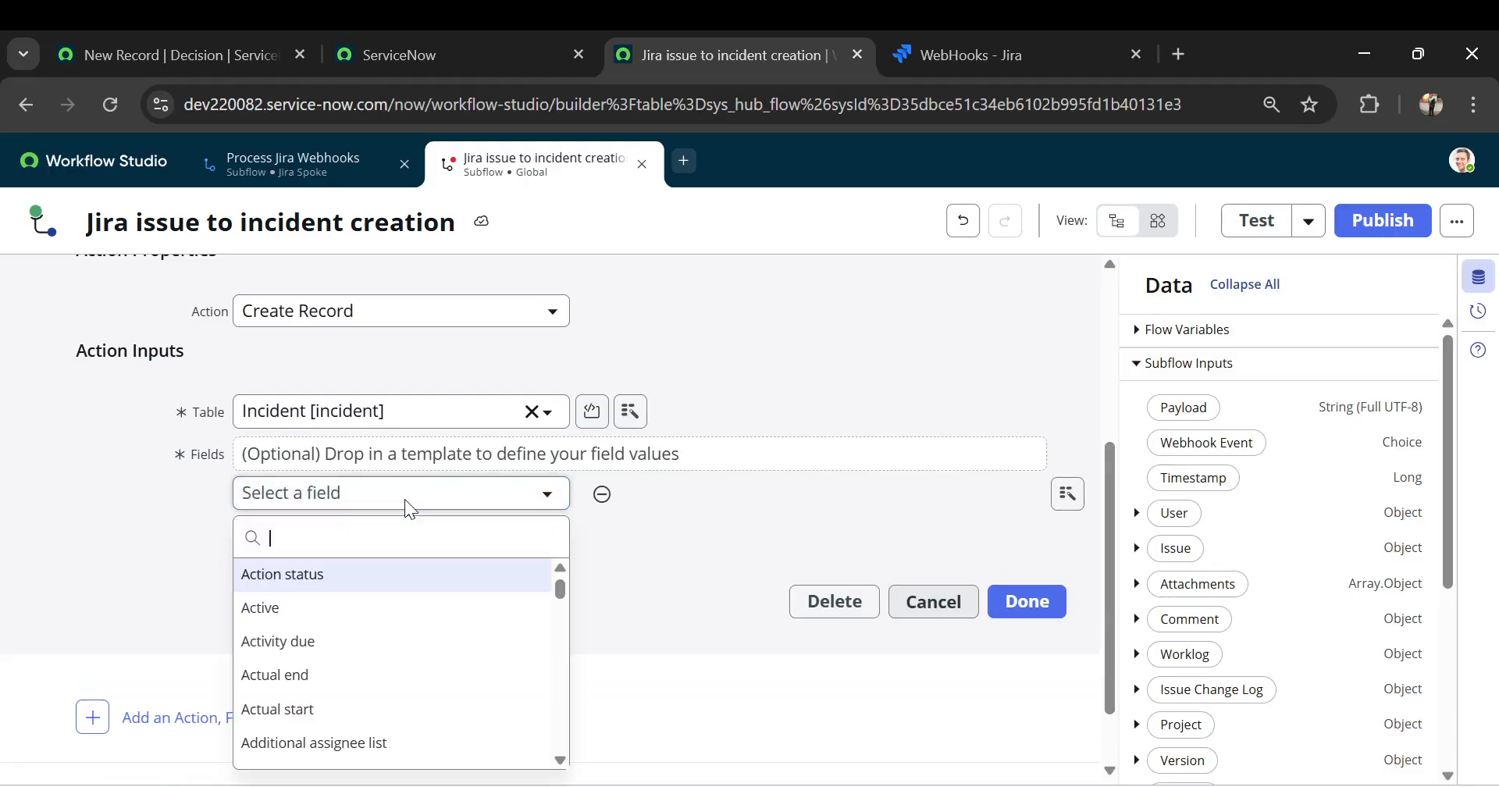
{"action": "type", "text": "serv"}
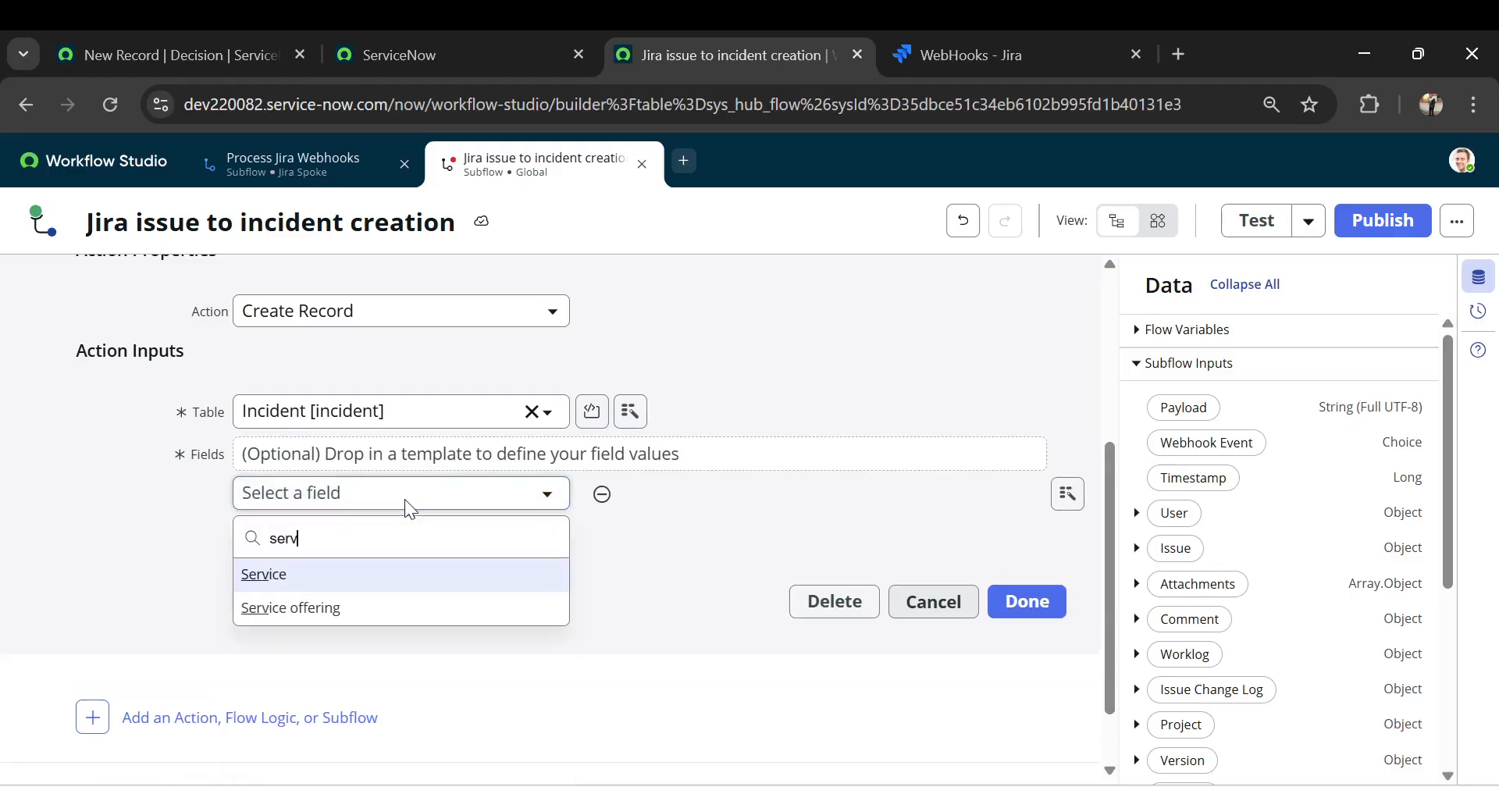
{"action": "key", "text": "BackSpace"}
{"action": "key", "text": "BackSpace"}
{"action": "key", "text": "BackSpace"}
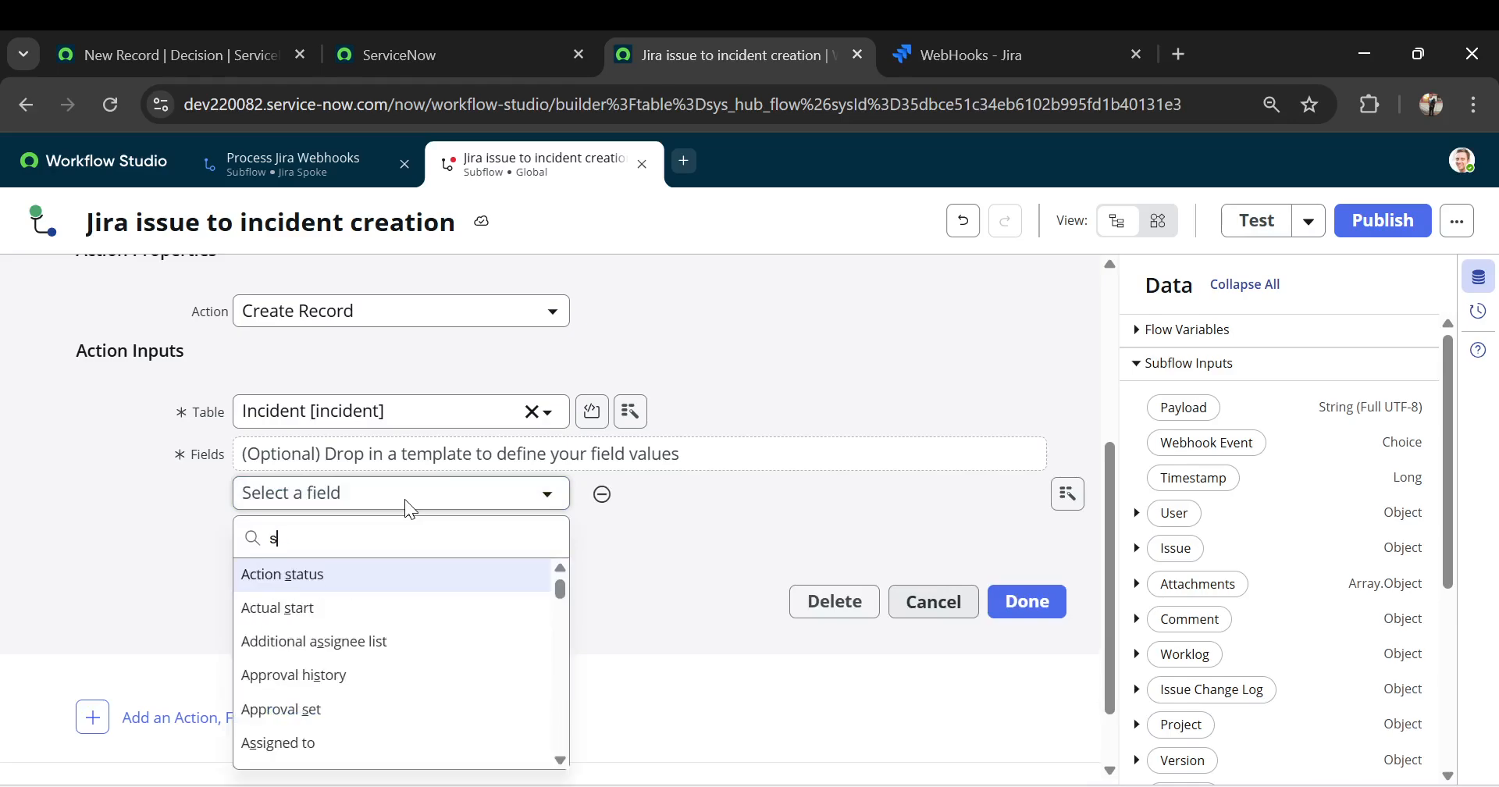
{"action": "type", "text": "hort"}
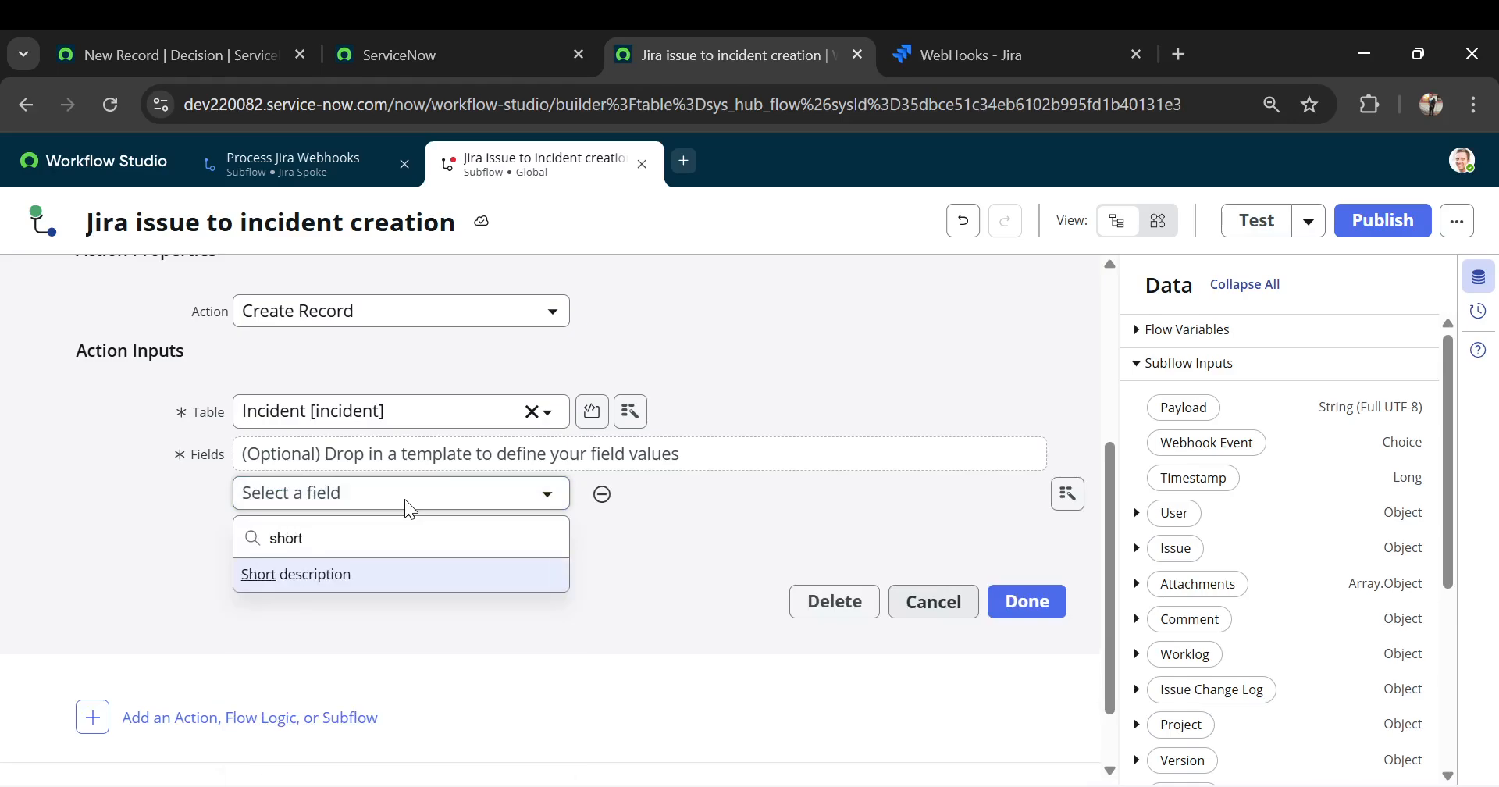
{"action": "left_click", "coordinate": [349, 574]}
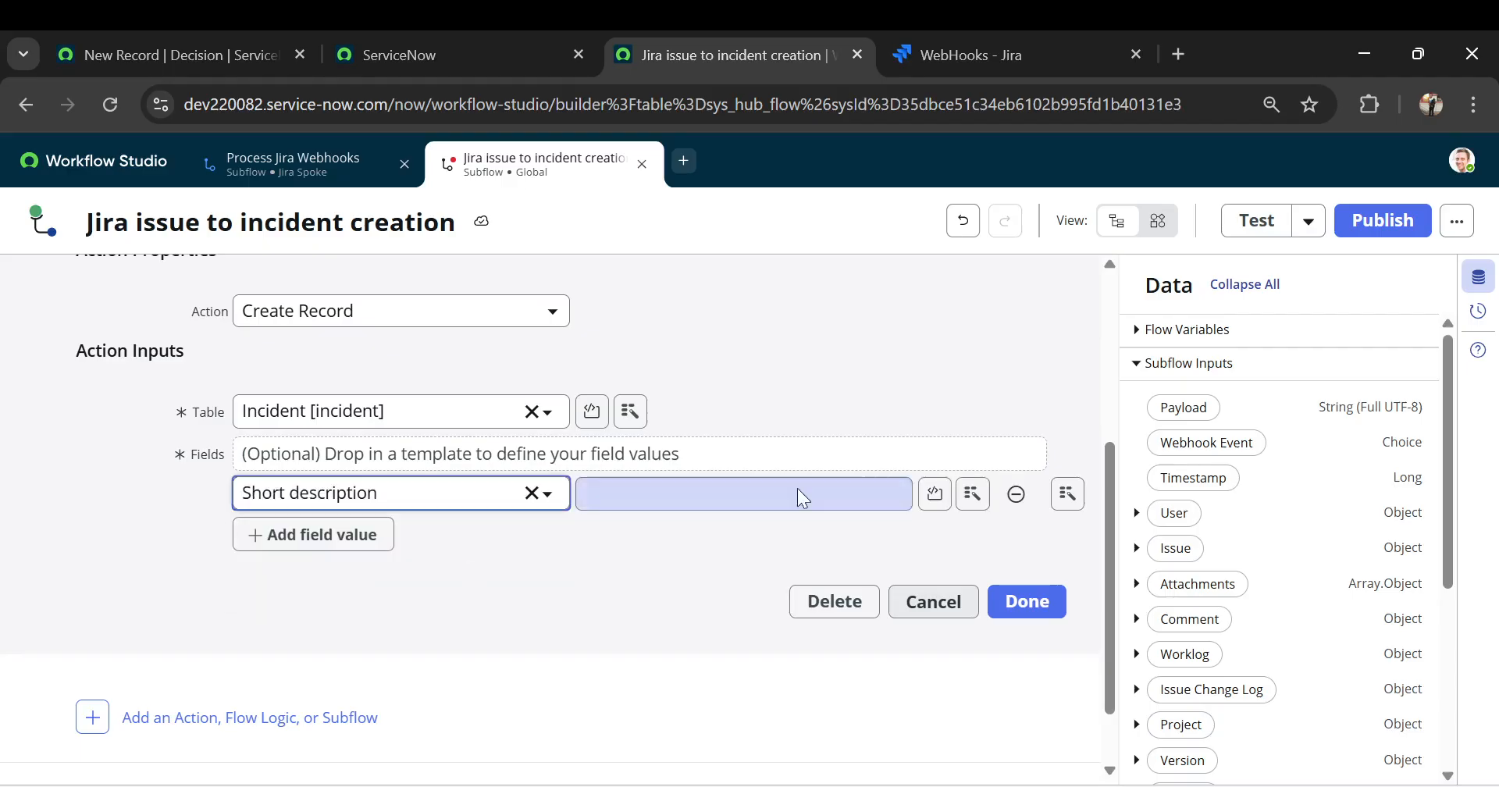
Map the incident's Short description to the Summary of the Issue object from the subflow inputs
{"action": "left_click", "coordinate": [972, 494]}
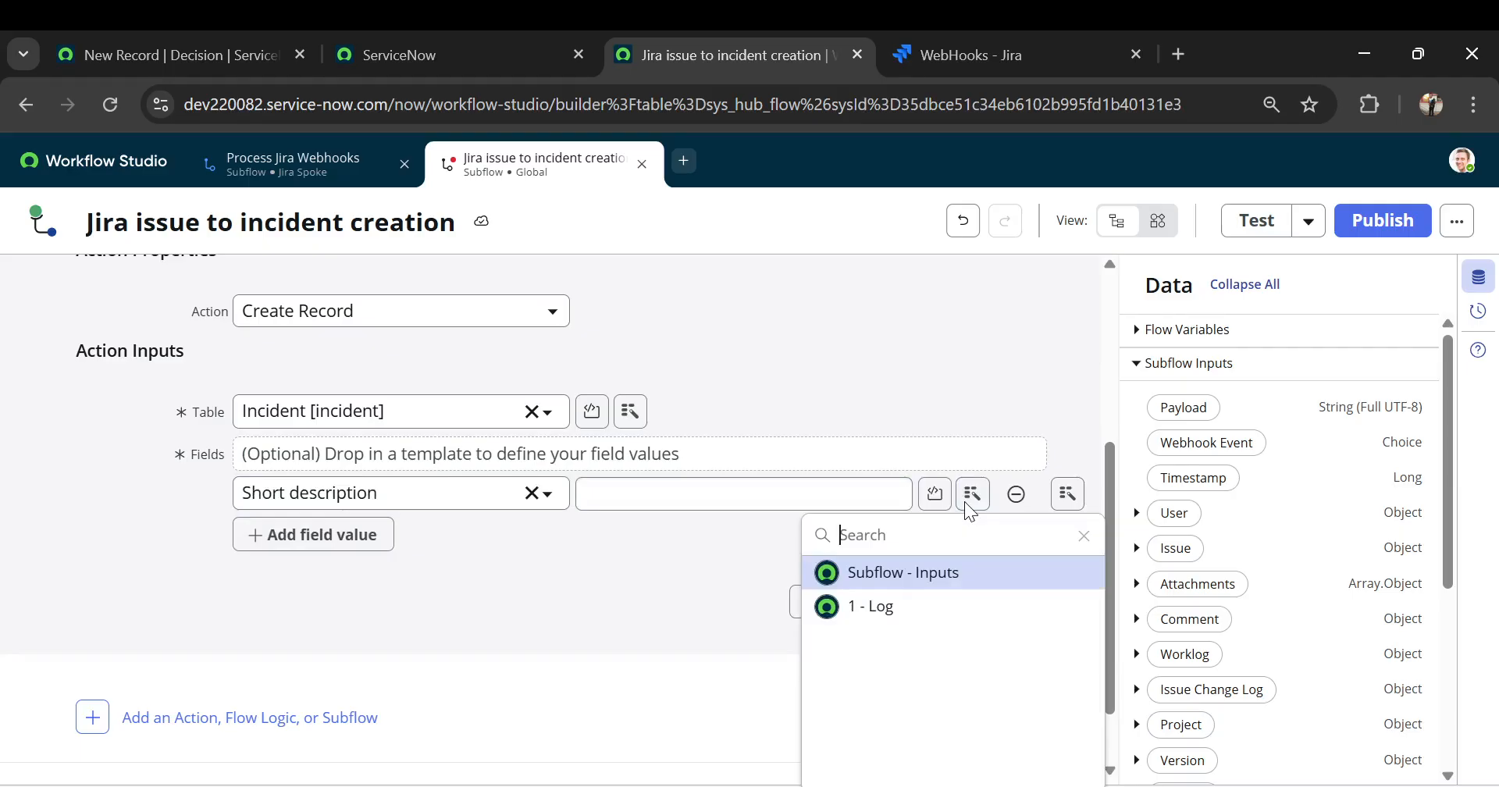
{"action": "left_click", "coordinate": [957, 582]}
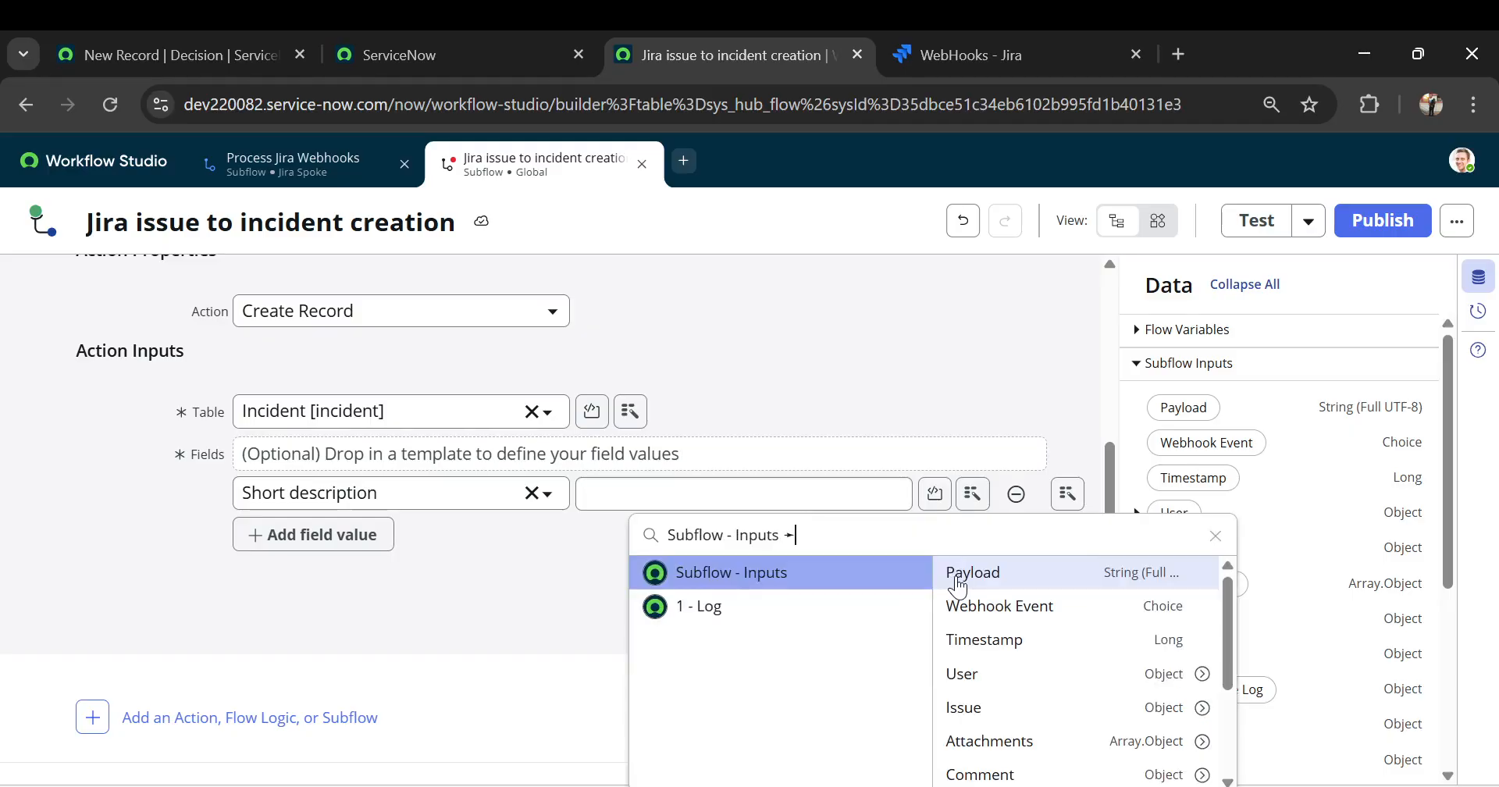
{"action": "scroll", "coordinate": [1117, 568], "scroll_direction": "down", "scroll_amount": 2}
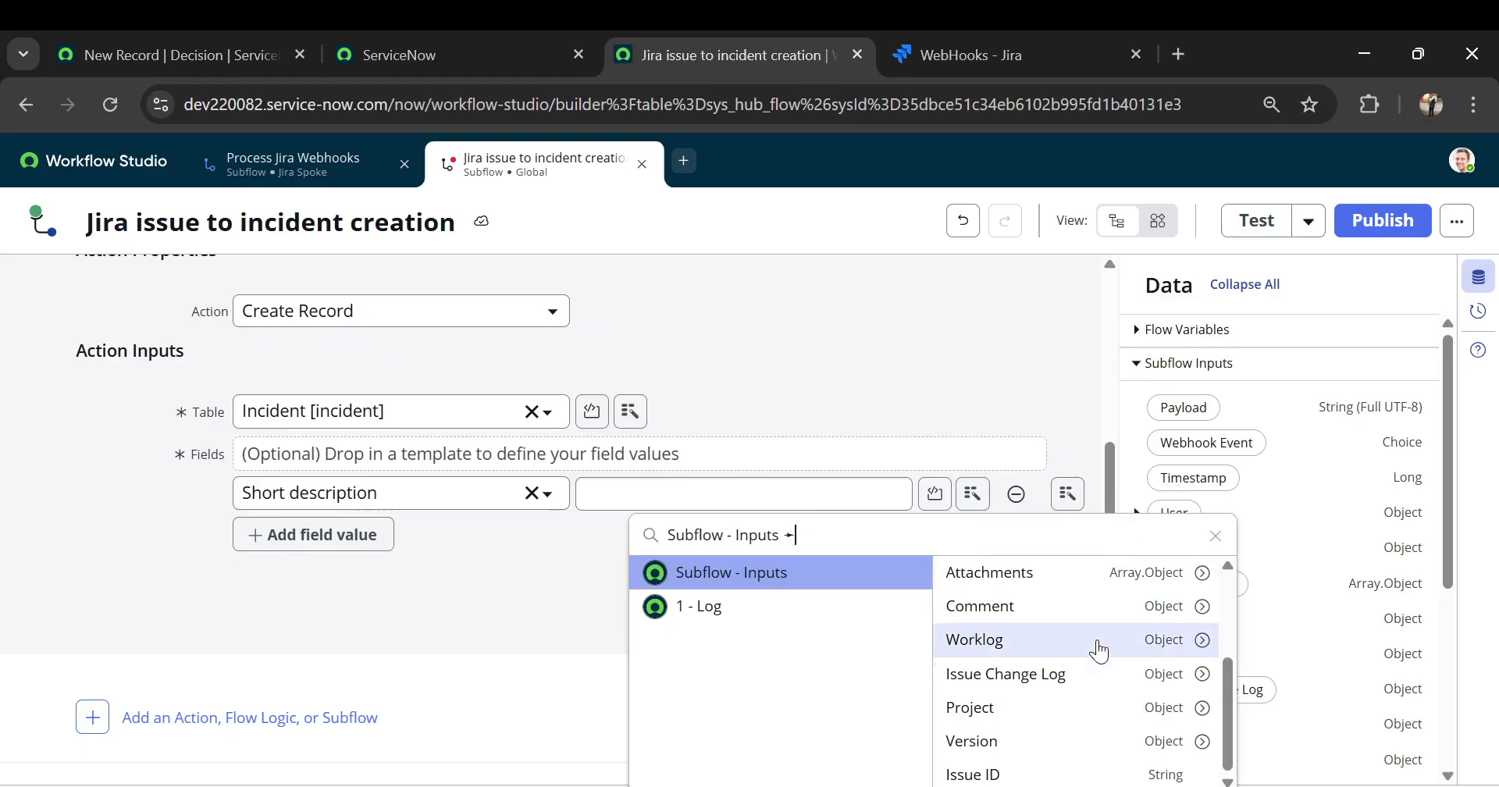
{"action": "scroll", "coordinate": [1095, 648], "scroll_direction": "up", "scroll_amount": 3}
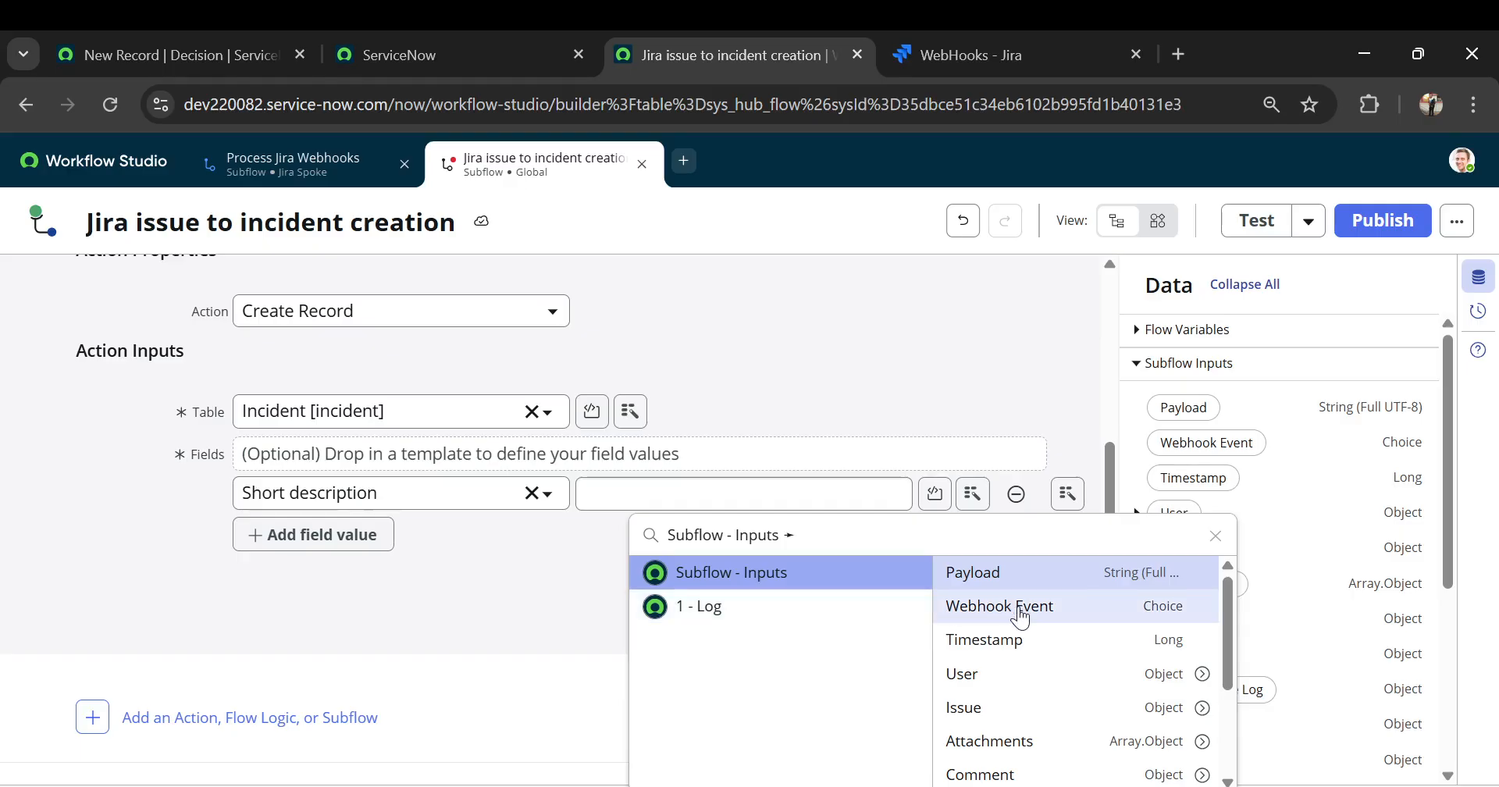
{"action": "scroll", "coordinate": [1017, 610], "scroll_direction": "down", "scroll_amount": 2}
{"action": "left_click", "coordinate": [1201, 635]}
{"action": "scroll", "coordinate": [1186, 706], "scroll_direction": "down", "scroll_amount": 3}
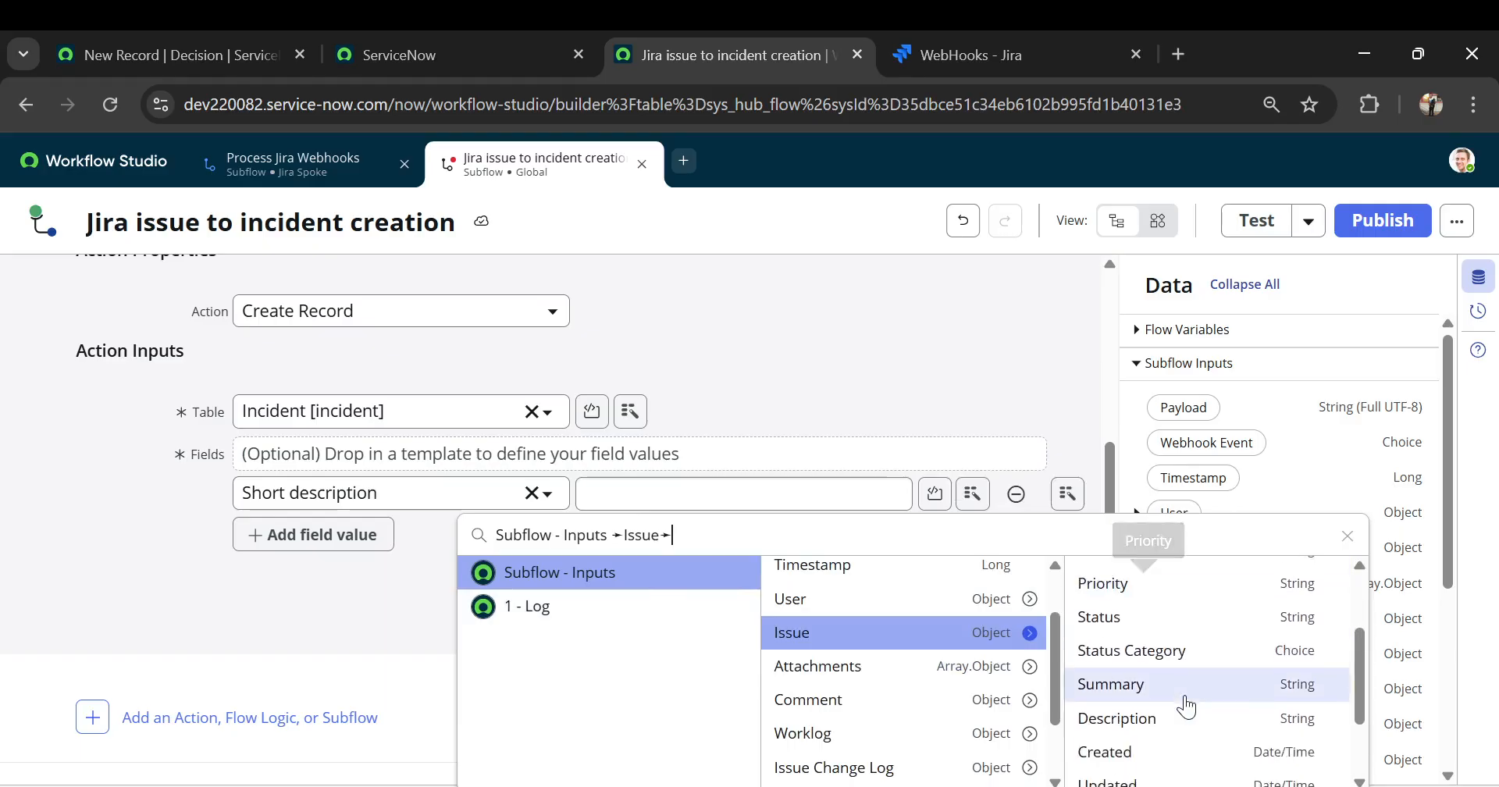
{"action": "scroll", "coordinate": [1186, 706], "scroll_direction": "up", "scroll_amount": 3}
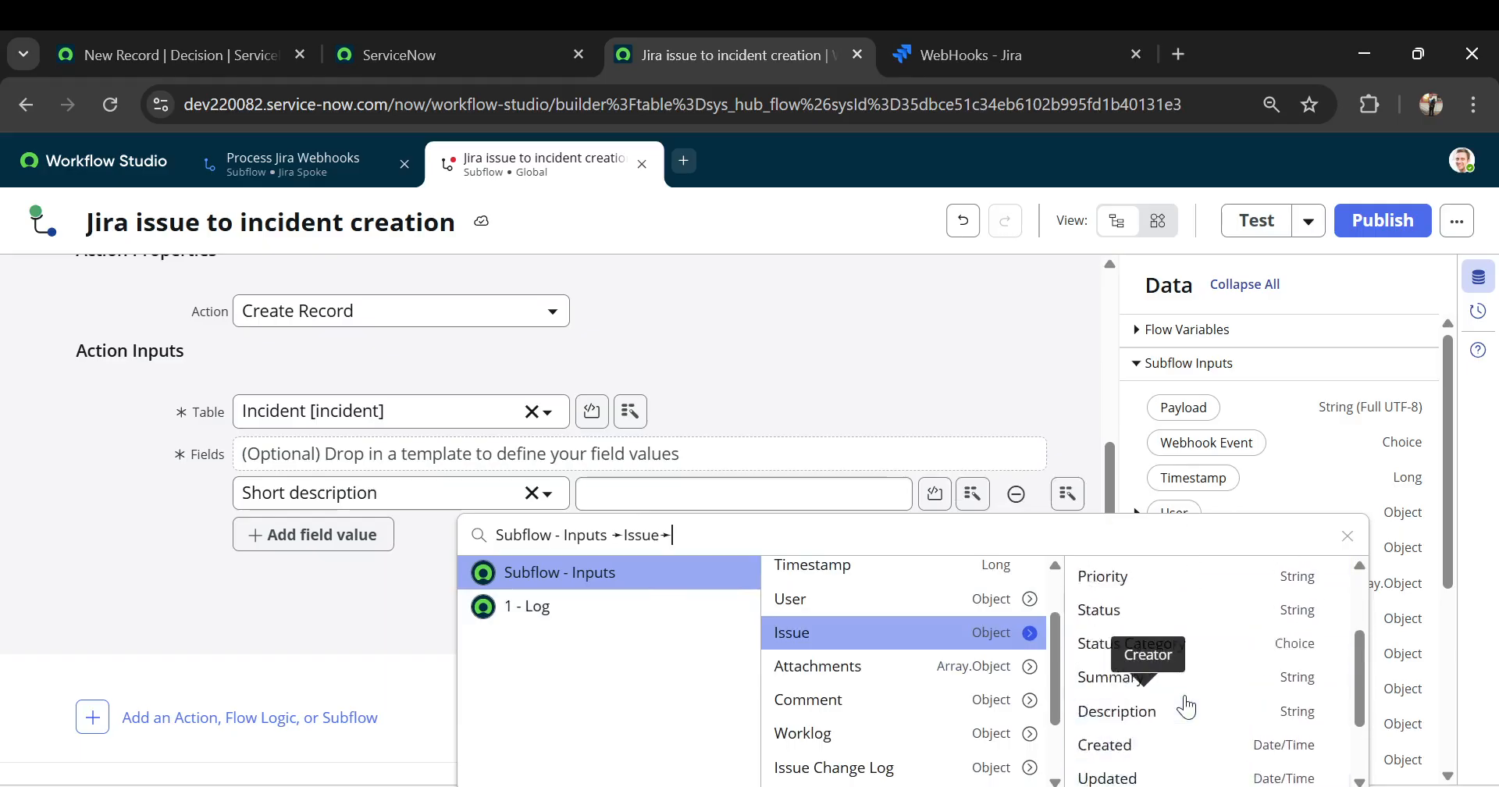
{"action": "left_click", "coordinate": [1133, 615]}
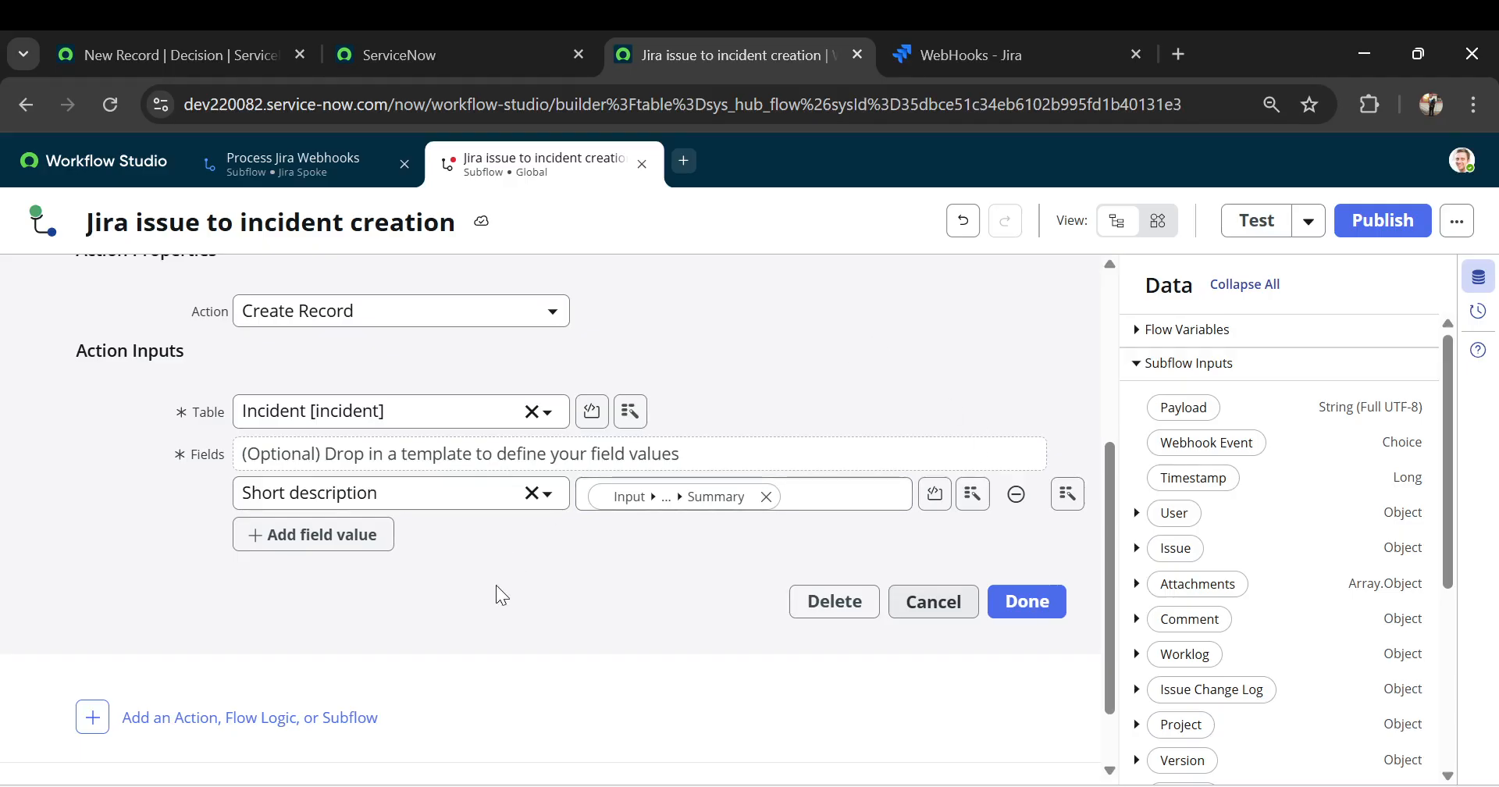
Add a second field value row to the Create Record action and select the Description field
{"action": "left_click", "coordinate": [322, 535]}
{"action": "left_click", "coordinate": [374, 533]}
{"action": "type", "text": "desc"}
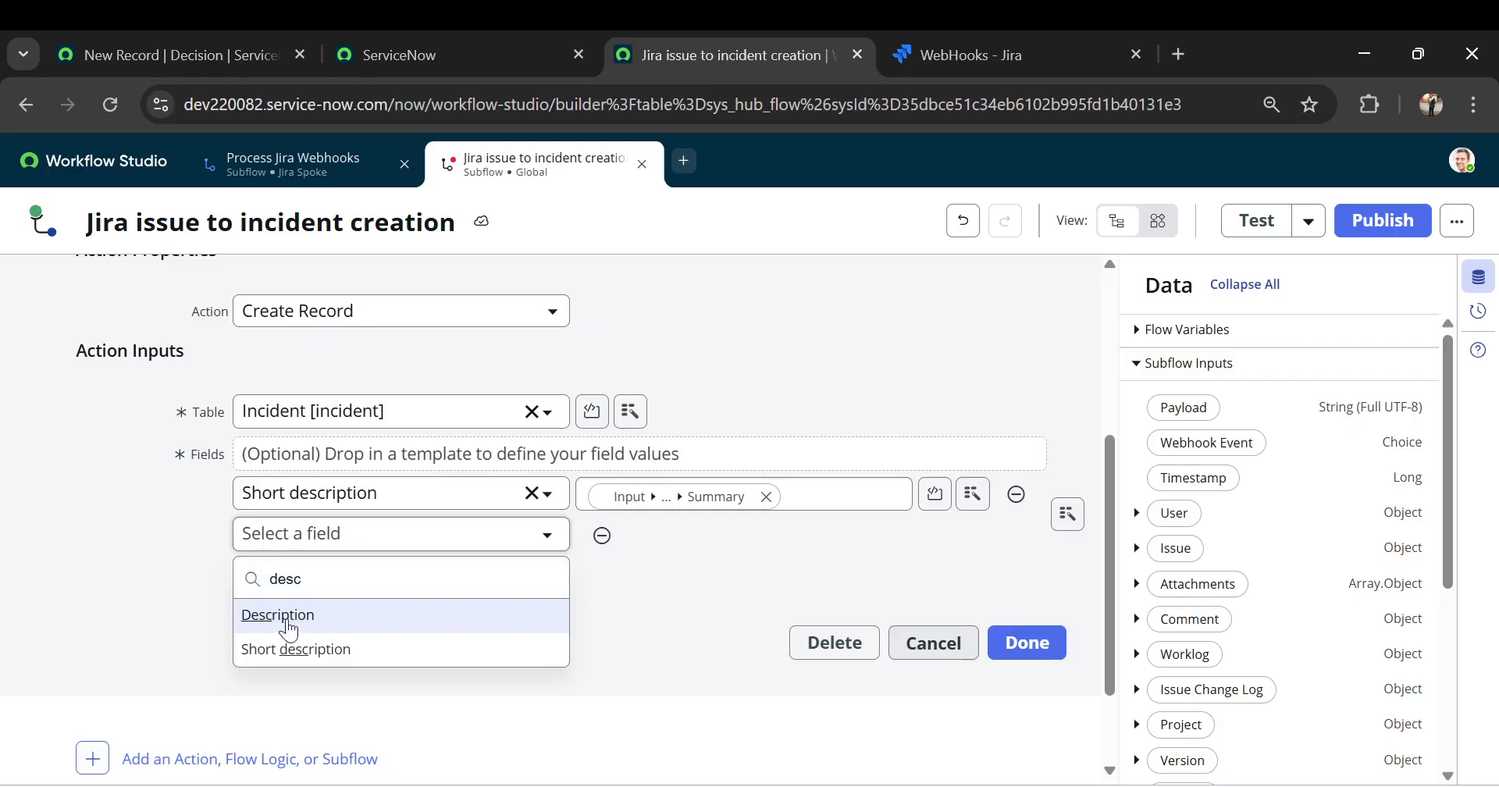
{"action": "left_click", "coordinate": [290, 620]}
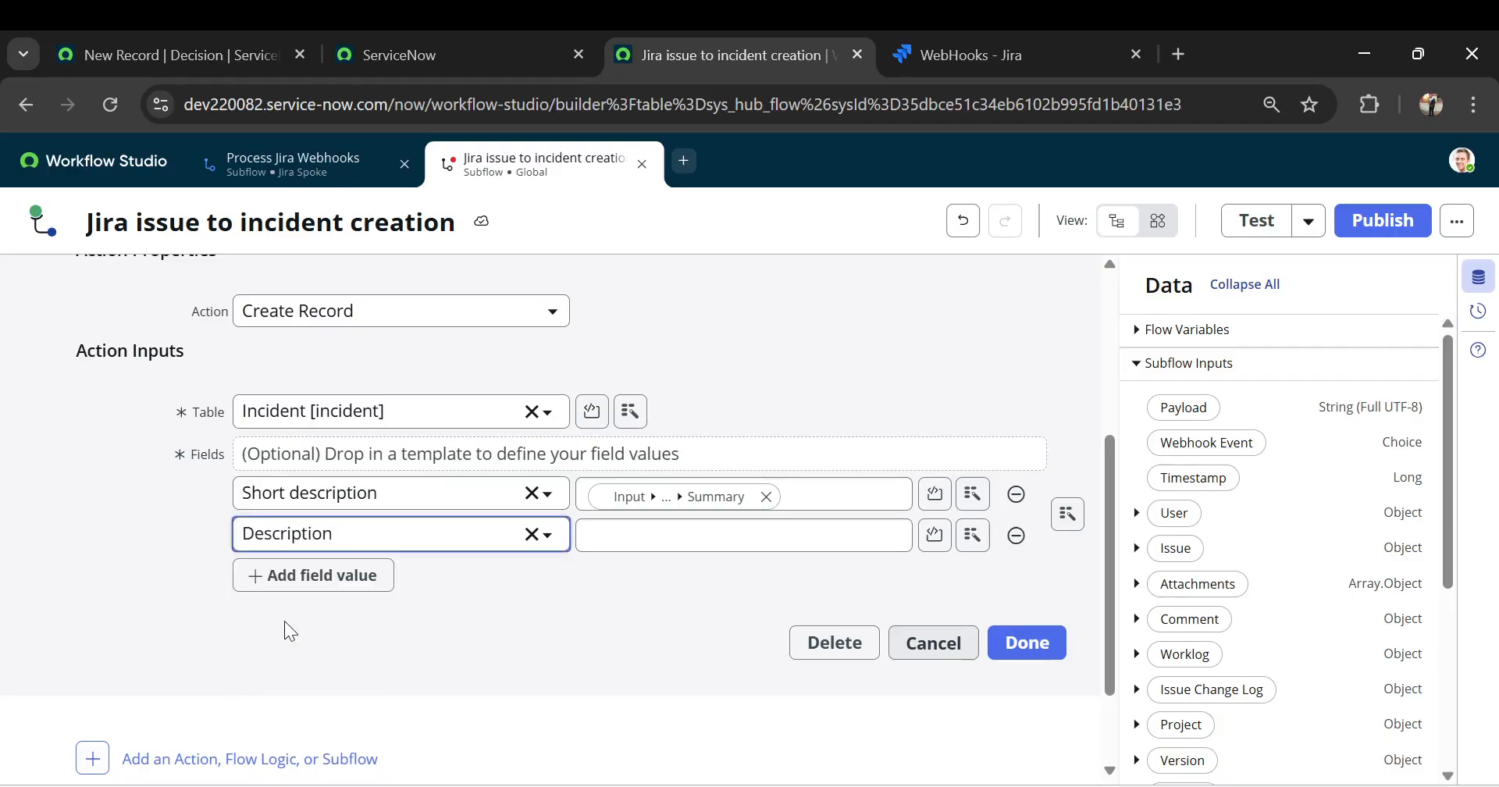
Map the incident's Description to the Description of the Issue object from the subflow inputs
{"action": "left_click", "coordinate": [756, 536]}
{"action": "left_click", "coordinate": [976, 547]}
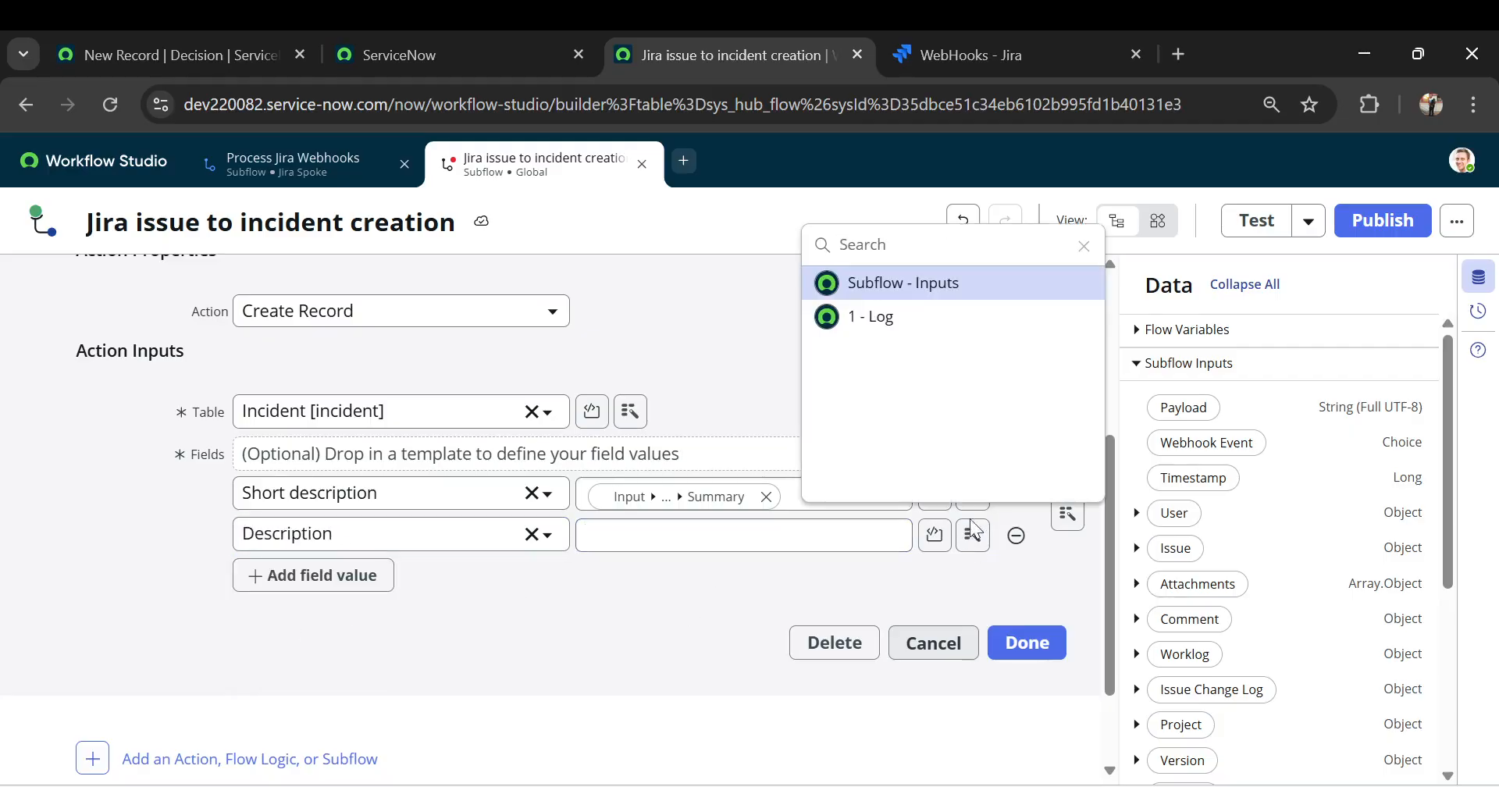
{"action": "left_click", "coordinate": [968, 299]}
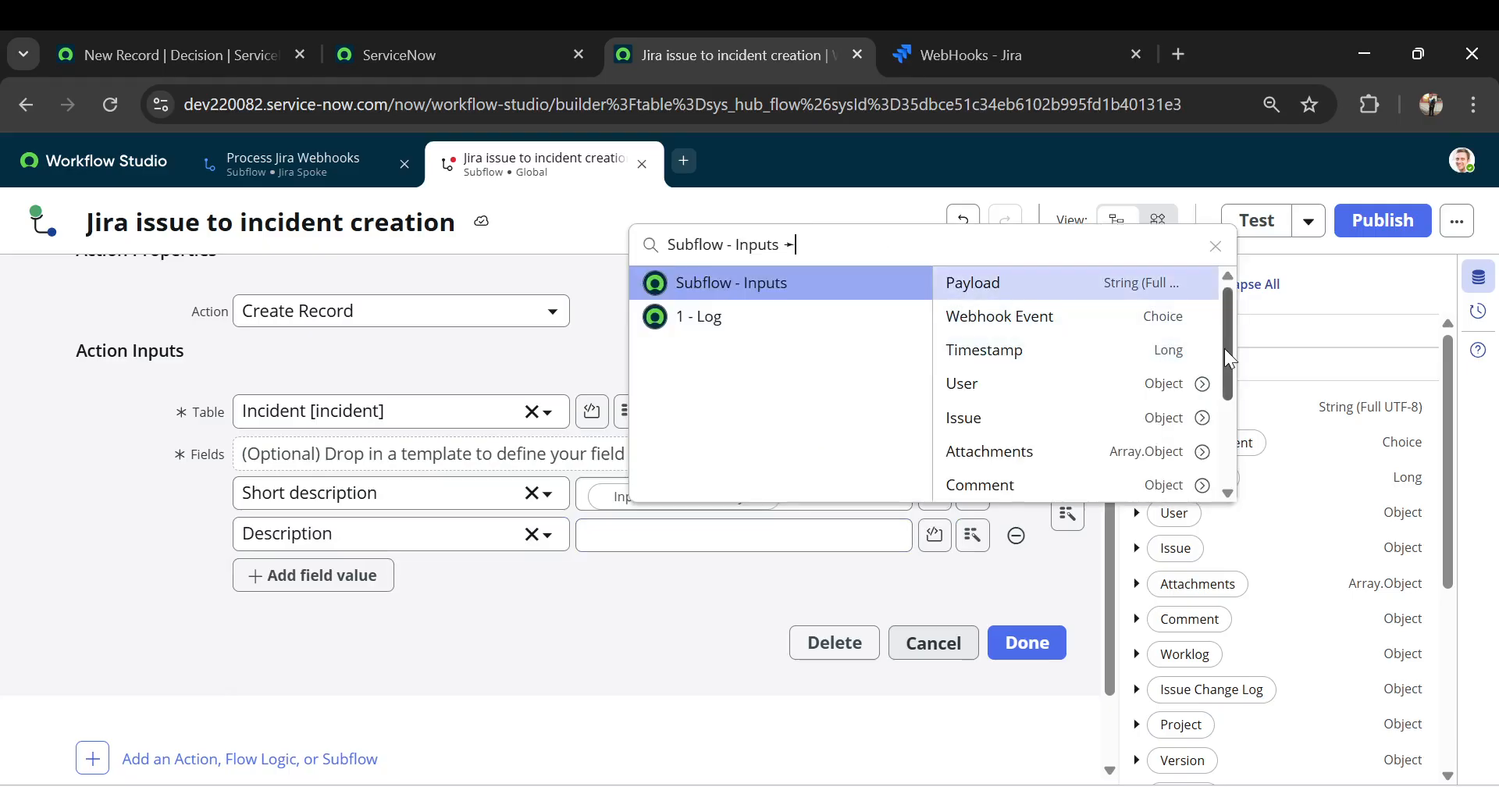
{"action": "left_click_drag", "start_coordinate": [1226, 348], "coordinate": [1232, 429]}
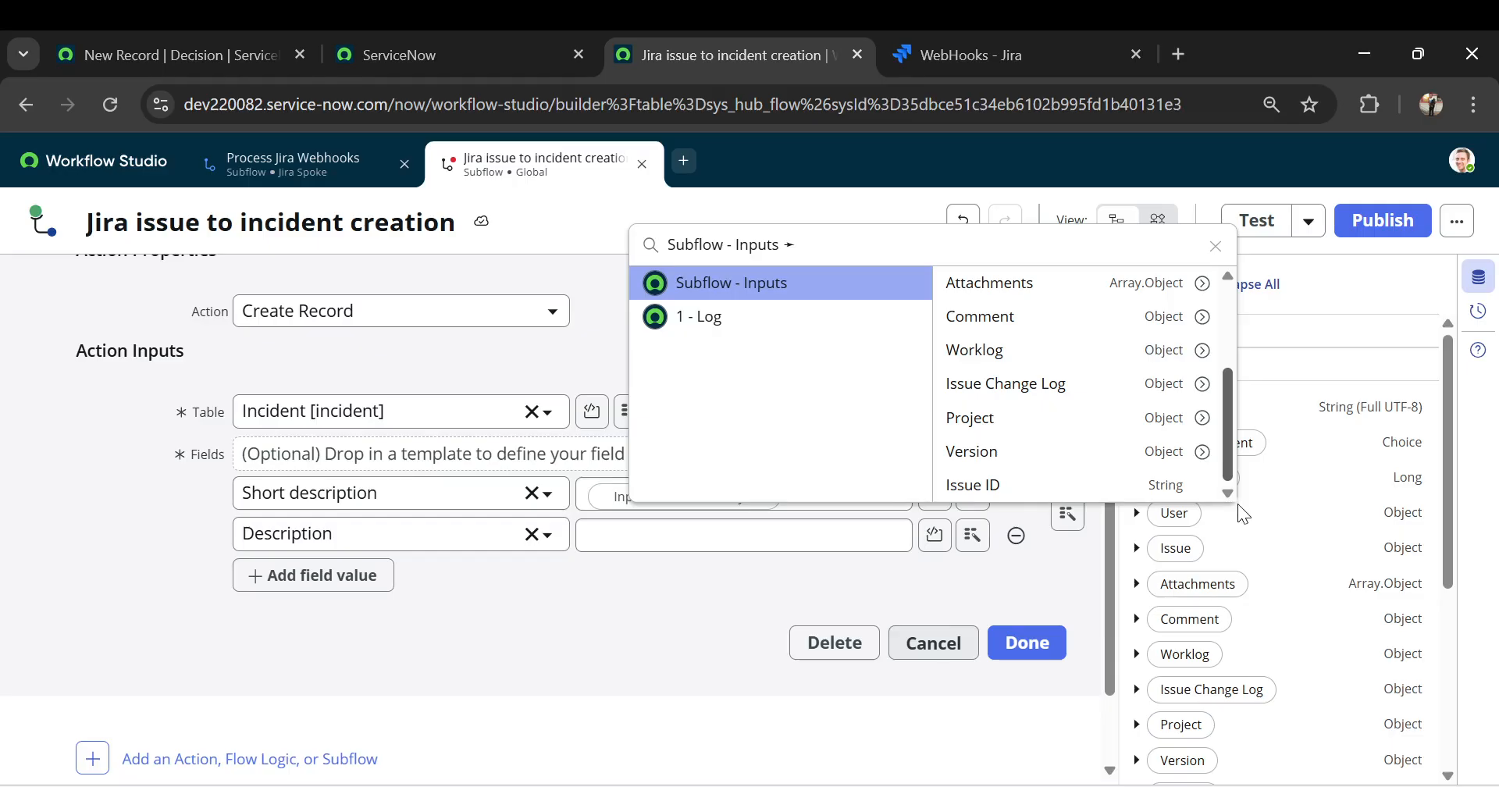
{"action": "scroll", "coordinate": [1159, 385], "scroll_direction": "up", "scroll_amount": 3}
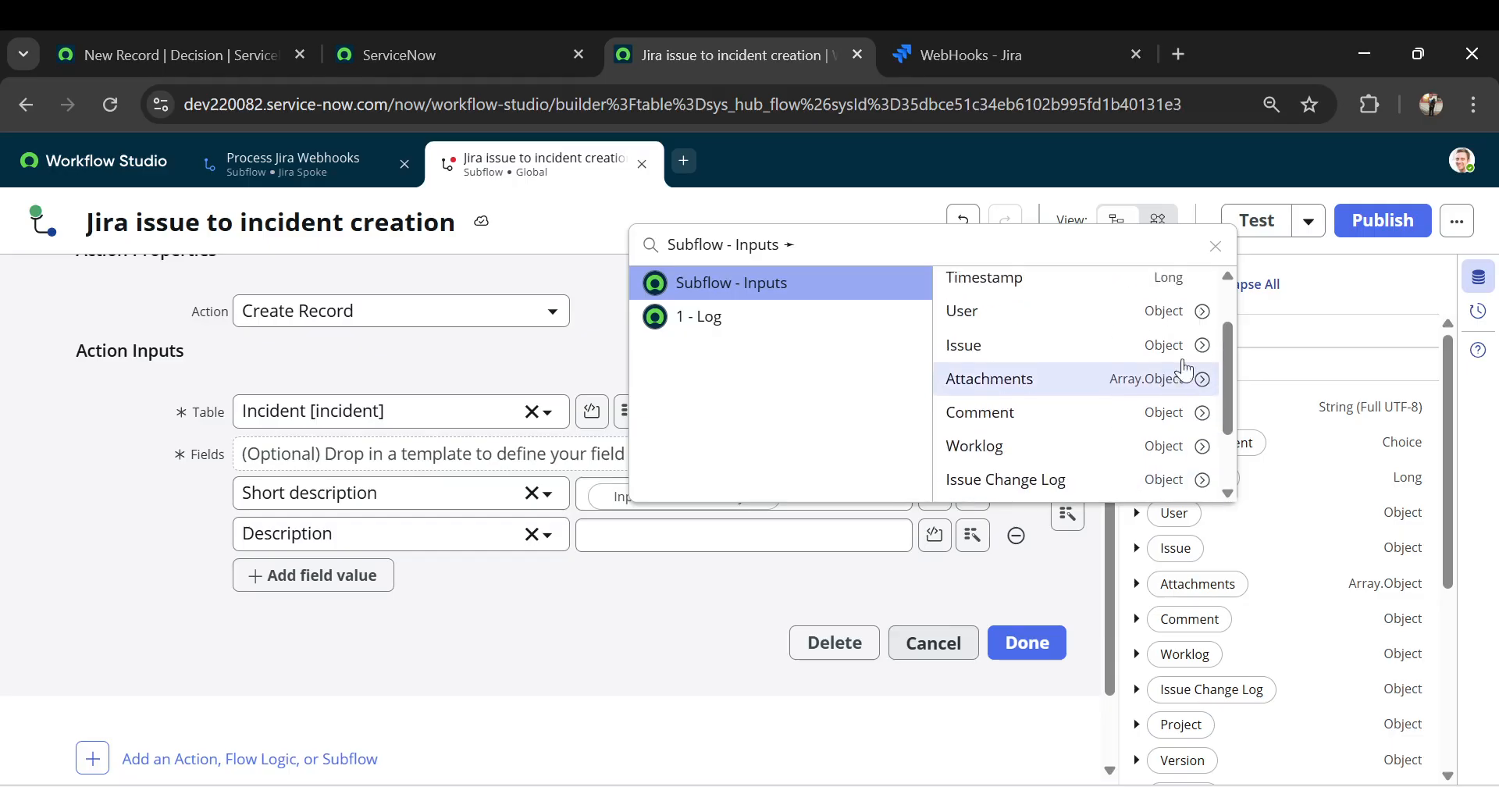
{"action": "left_click", "coordinate": [1198, 346]}
{"action": "scroll", "coordinate": [1161, 416], "scroll_direction": "down", "scroll_amount": 5}
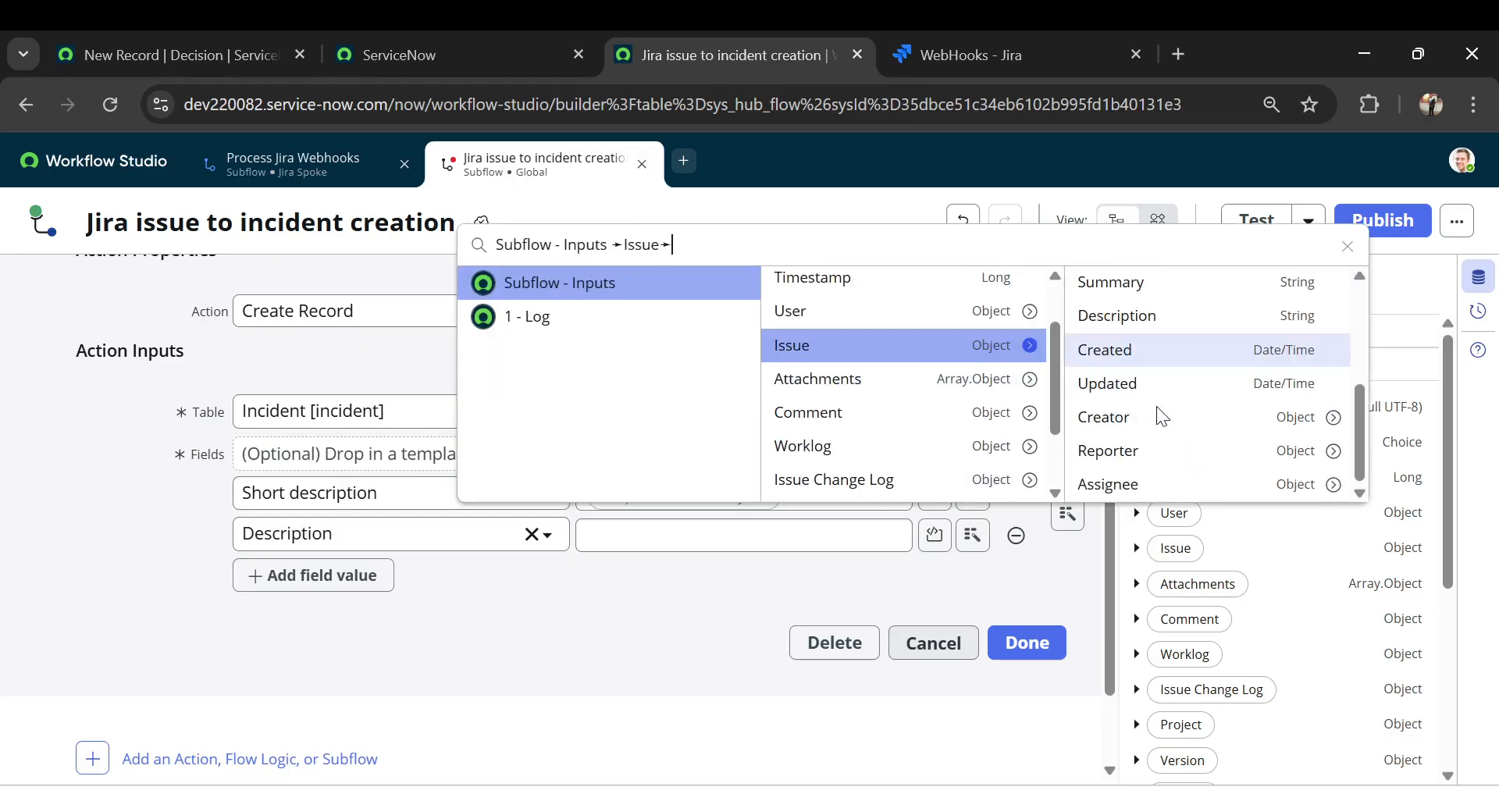
{"action": "scroll", "coordinate": [1109, 332], "scroll_direction": "up", "scroll_amount": 1}
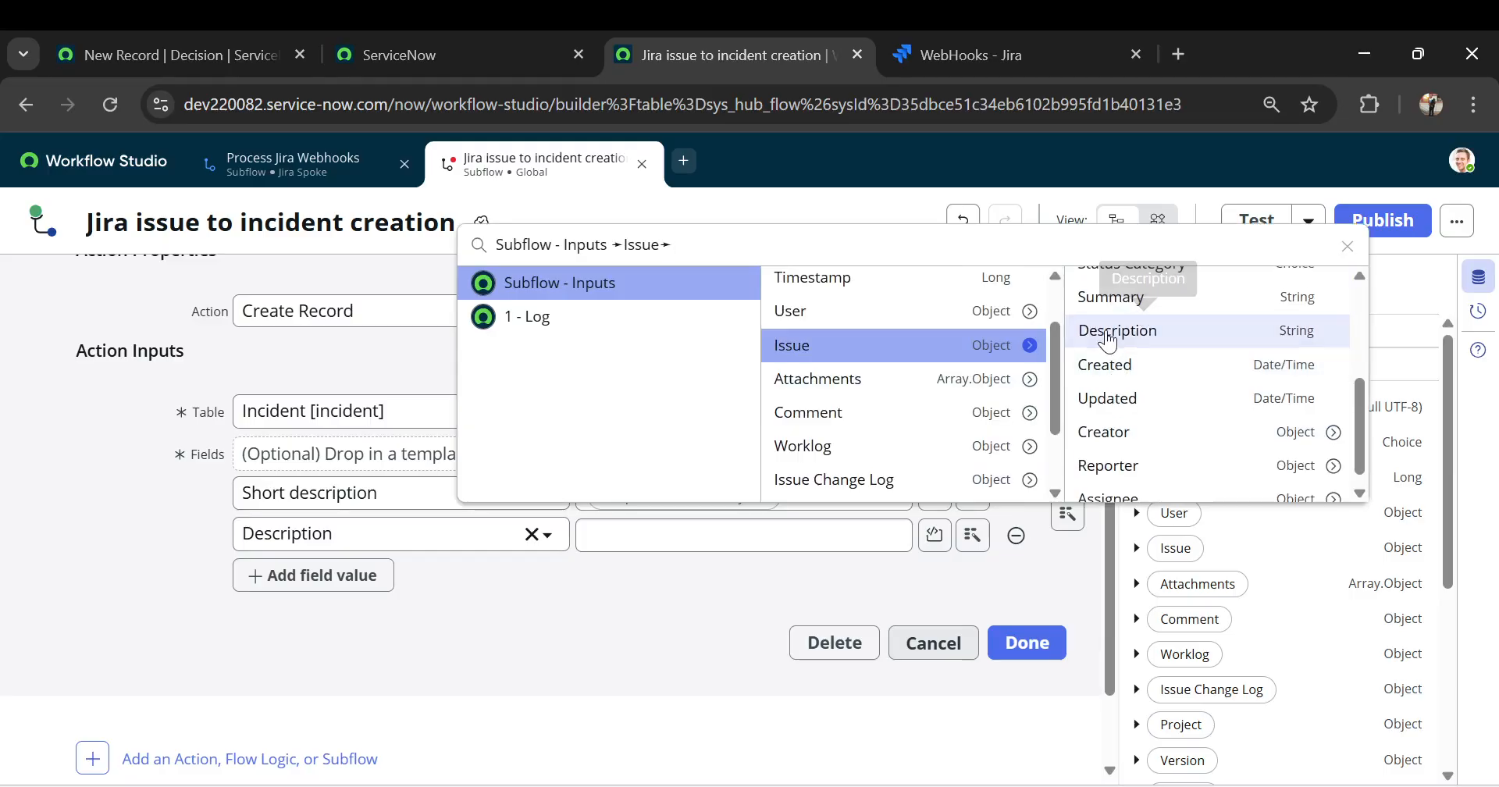
{"action": "left_click", "coordinate": [1109, 336]}
Save the Create Incident Record action's configuration and publish the Jira issue to incident creation subflow
{"action": "scroll", "coordinate": [743, 312], "scroll_direction": "up", "scroll_amount": 4}
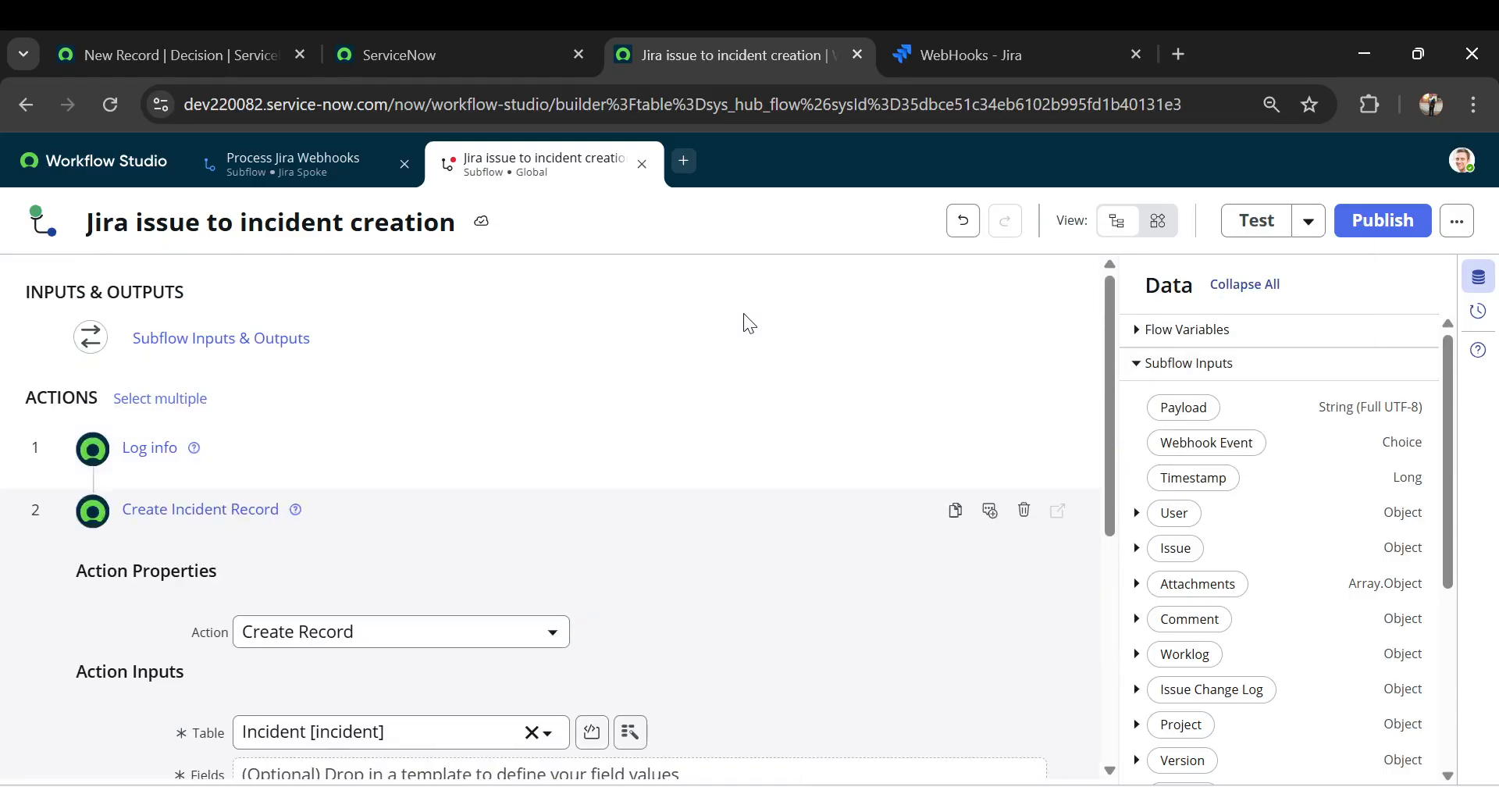
{"action": "scroll", "coordinate": [743, 312], "scroll_direction": "down", "scroll_amount": 5}
{"action": "scroll", "coordinate": [743, 321], "scroll_direction": "down", "scroll_amount": 1}
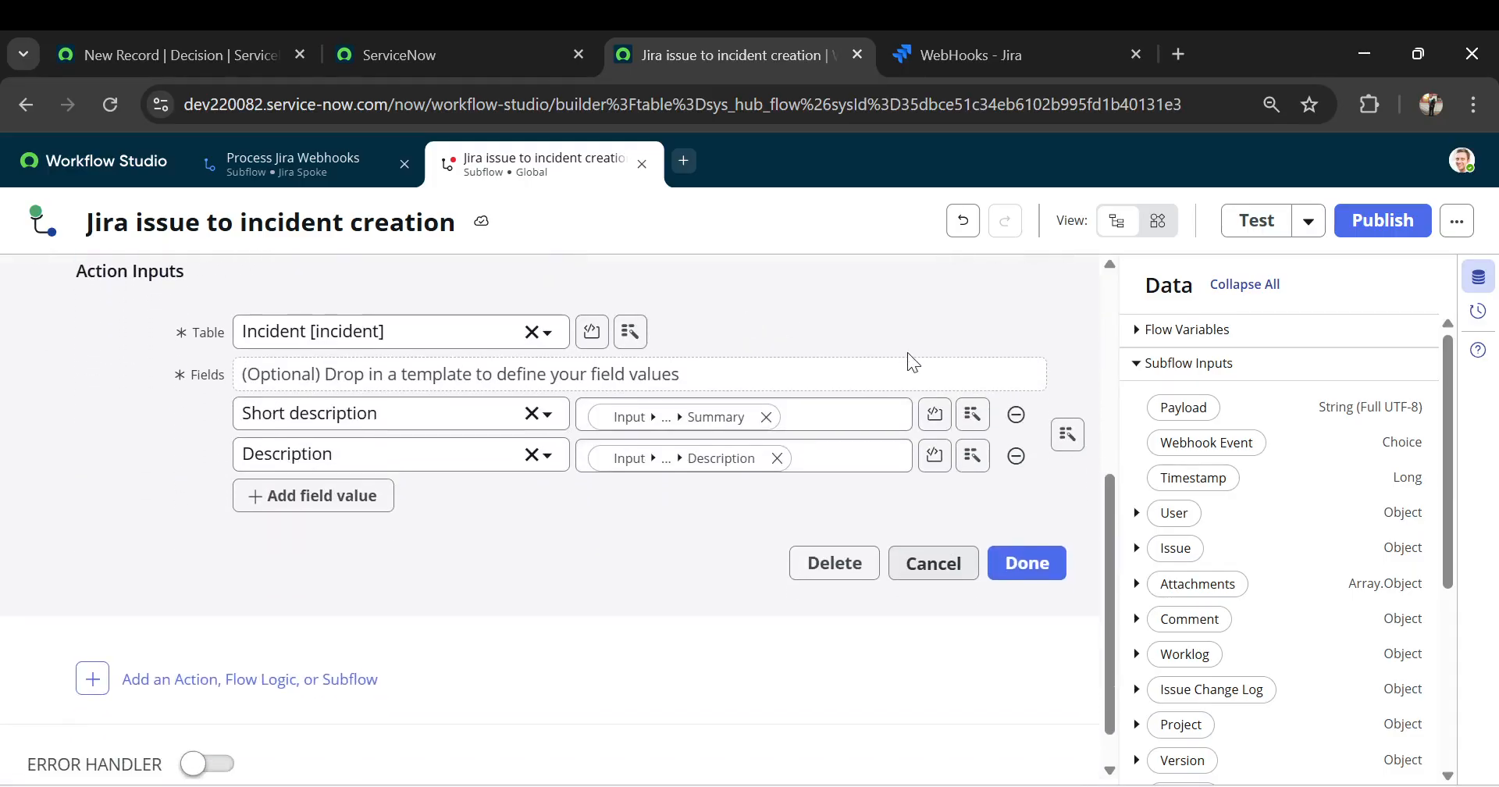
{"action": "left_click", "coordinate": [1029, 564]}
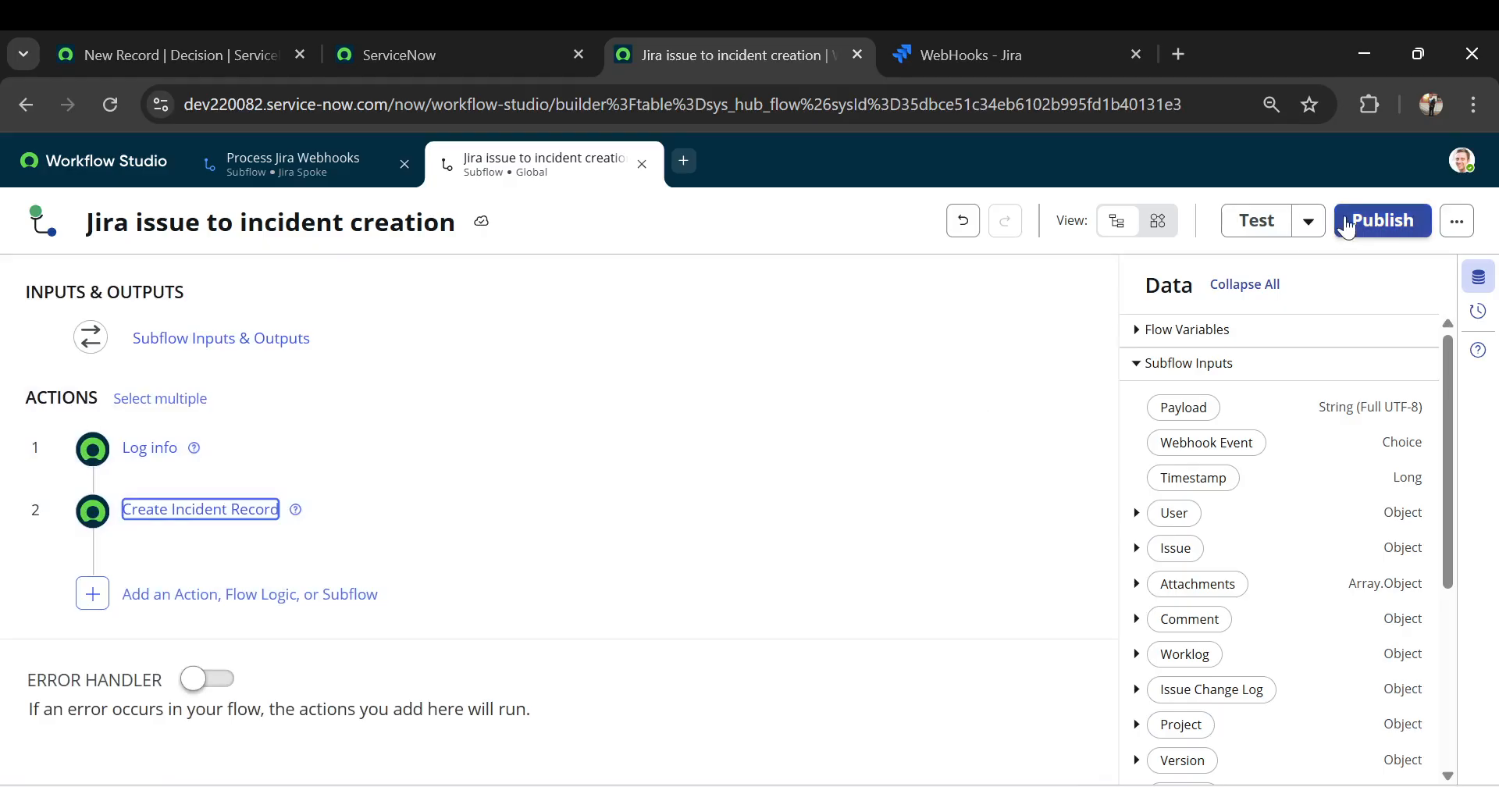
{"action": "left_click", "coordinate": [1376, 222]}
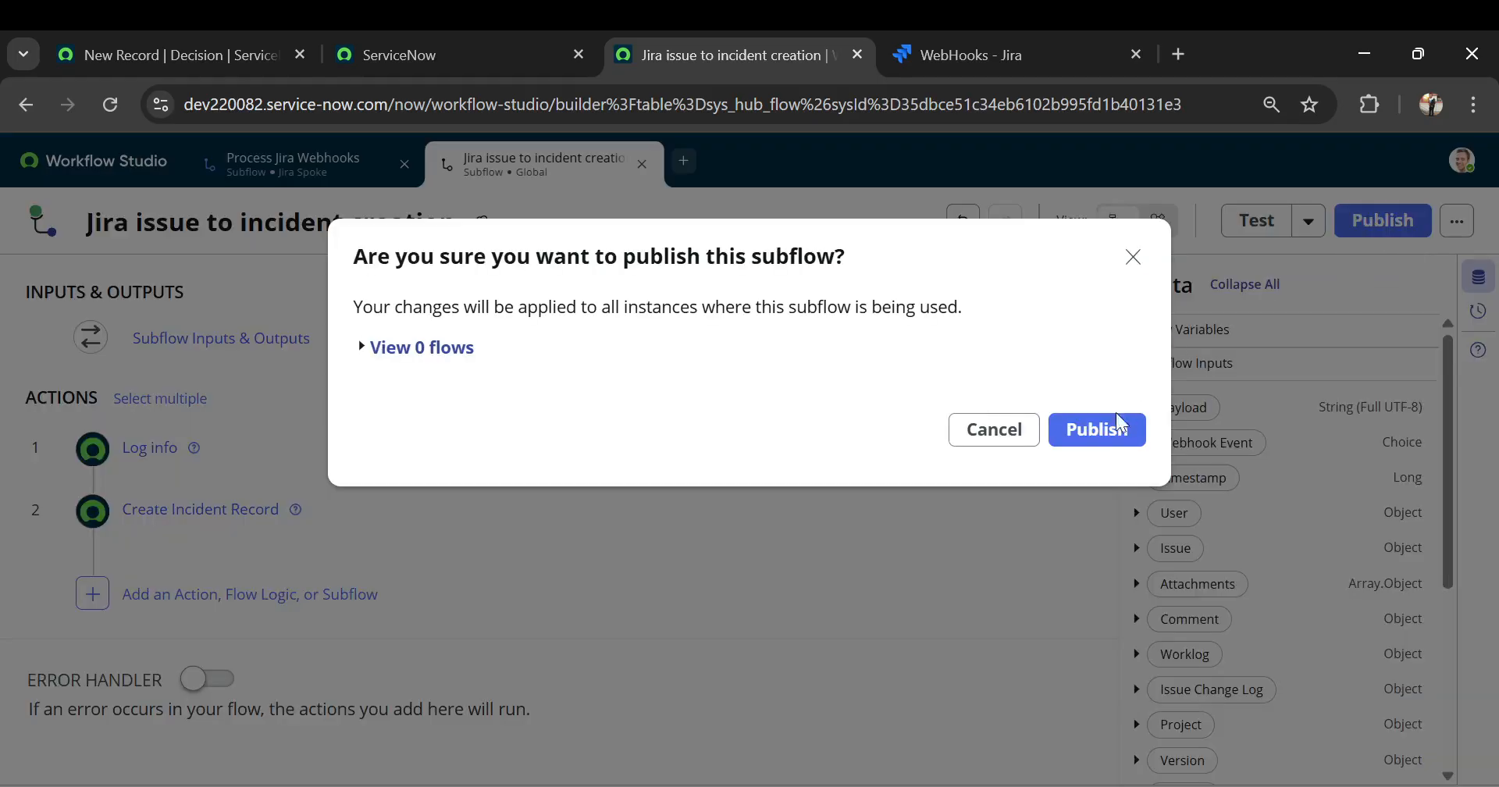
{"action": "left_click", "coordinate": [1094, 436]}
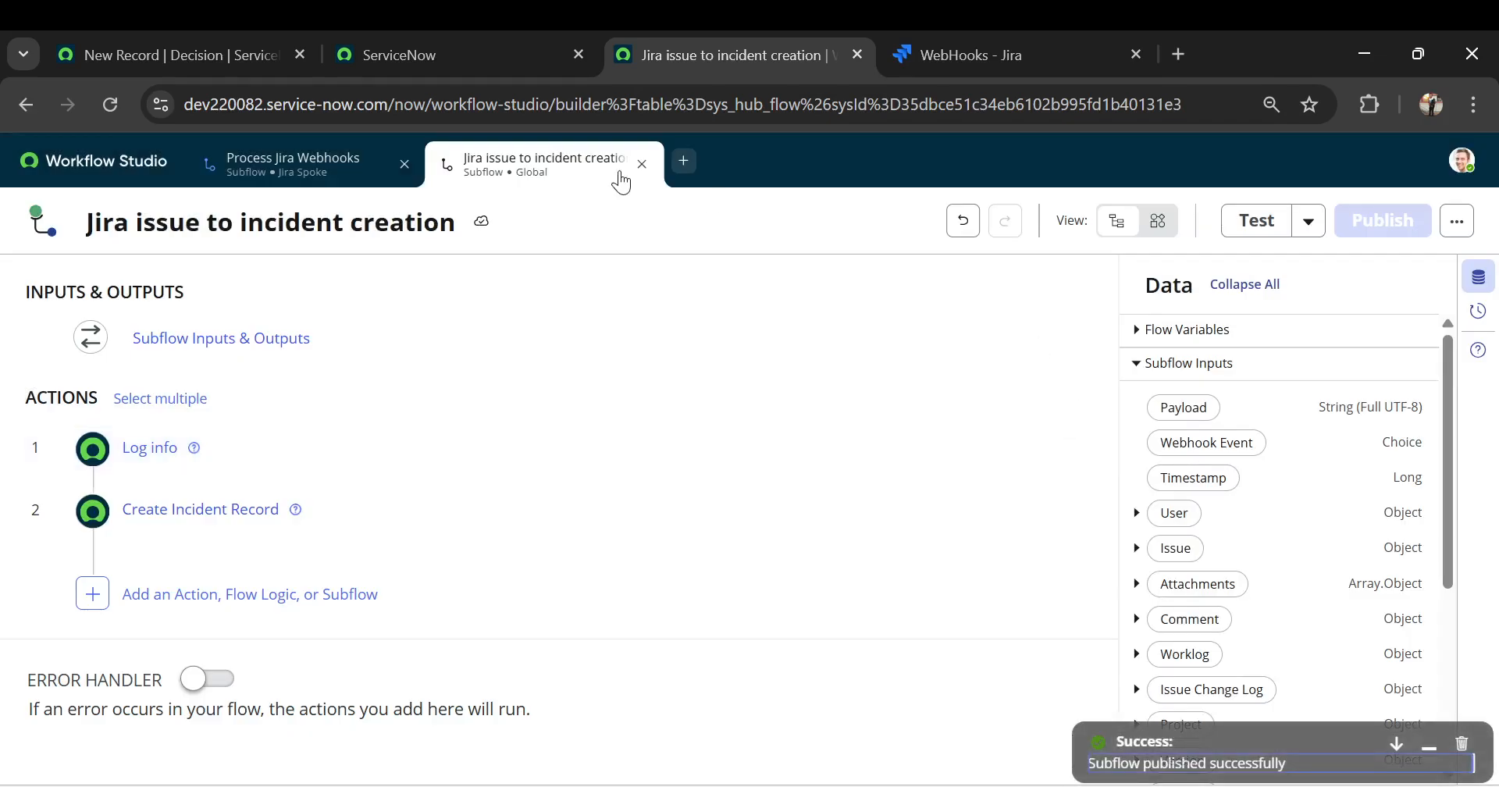
Go to the Jira WebHook Routing Policies in the ServiceNow instance and start a new decision record
{"action": "left_click", "coordinate": [407, 41]}
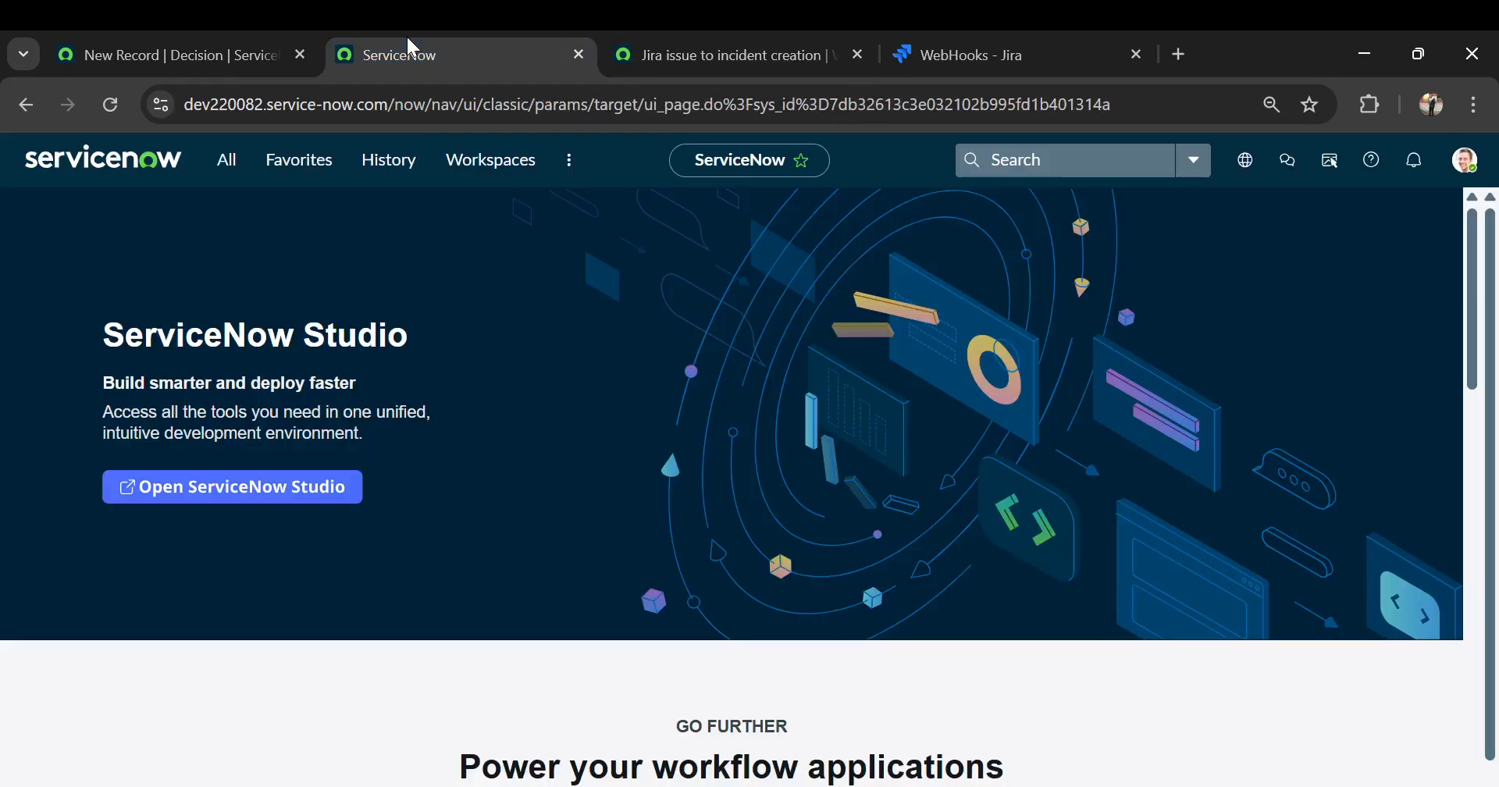
{"action": "left_click", "coordinate": [186, 54]}
{"action": "left_click", "coordinate": [225, 159]}
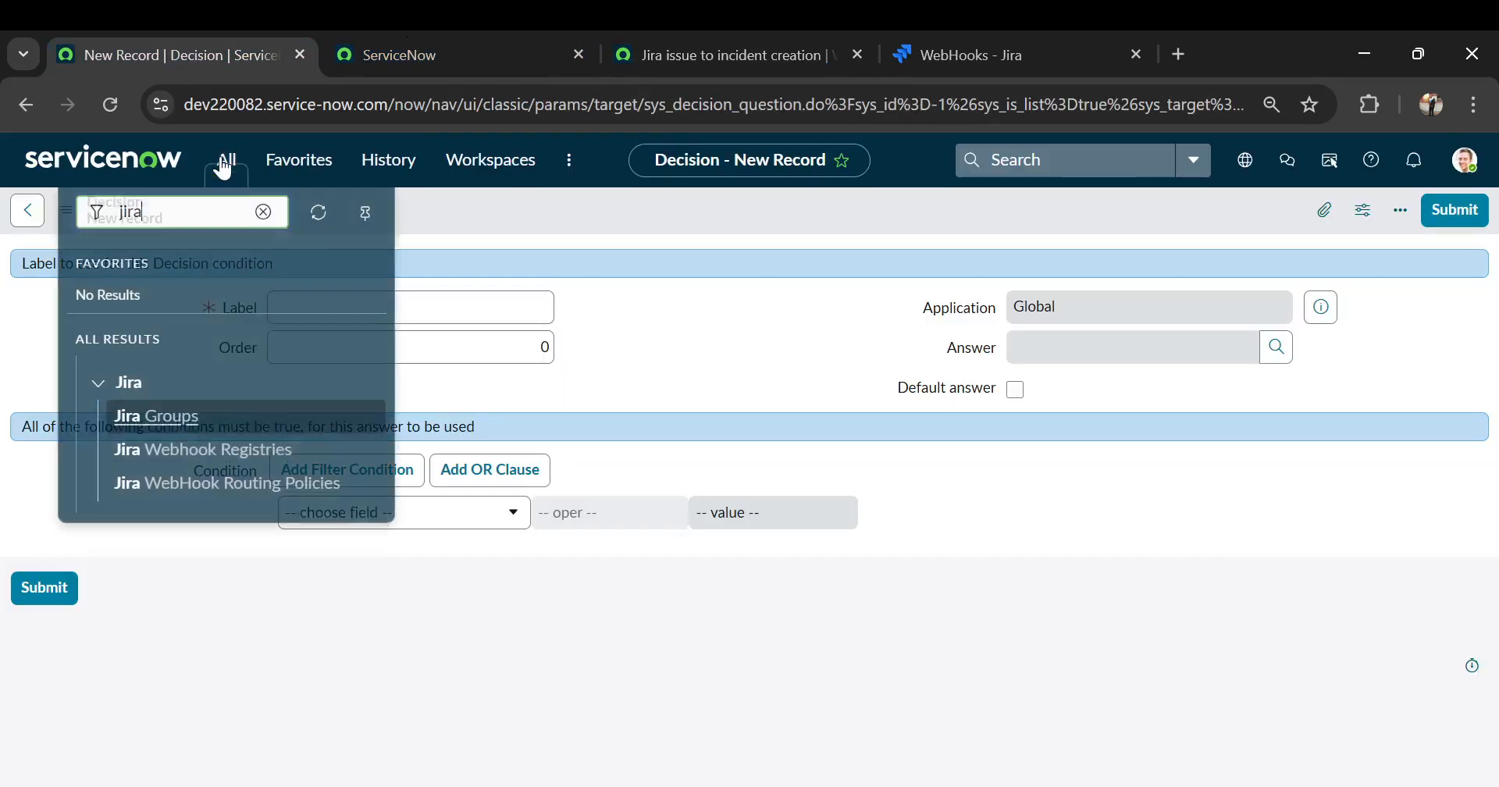
{"action": "left_click", "coordinate": [205, 488]}
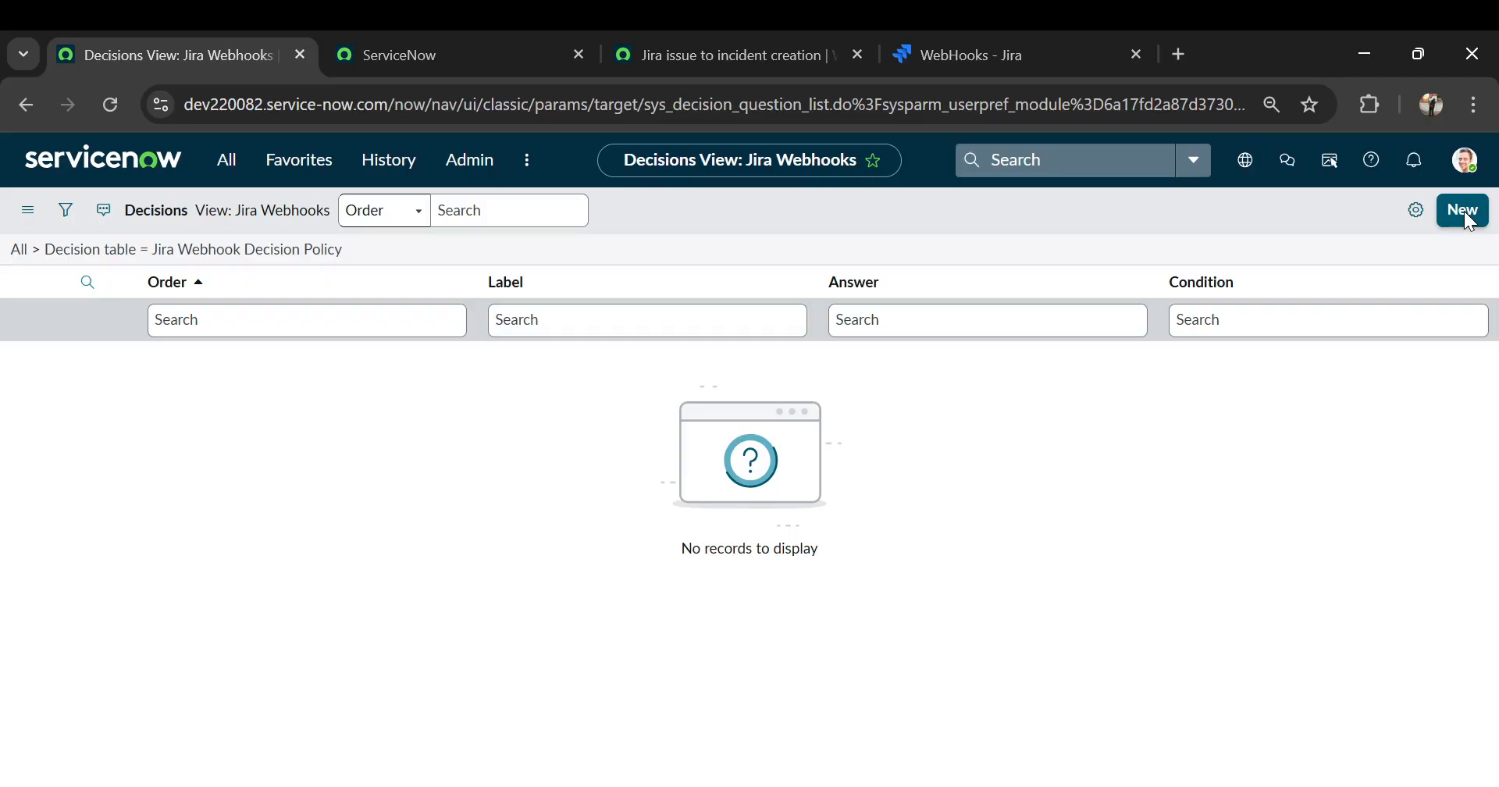
{"action": "left_click", "coordinate": [1464, 211]}
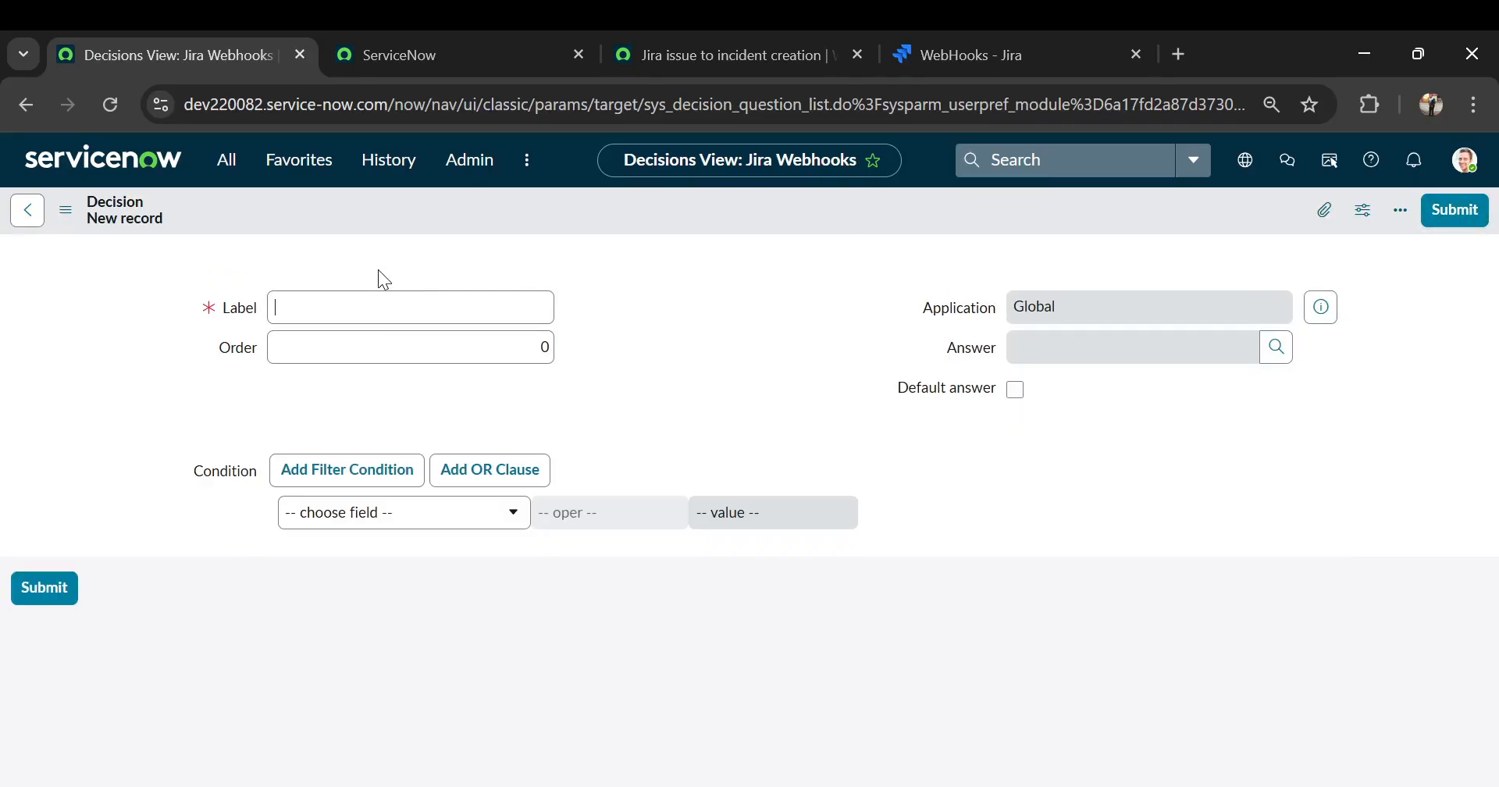
Label the new decision record "jira issue to incident"
{"action": "left_click", "coordinate": [358, 309]}
{"action": "type", "text": "jira issue "}
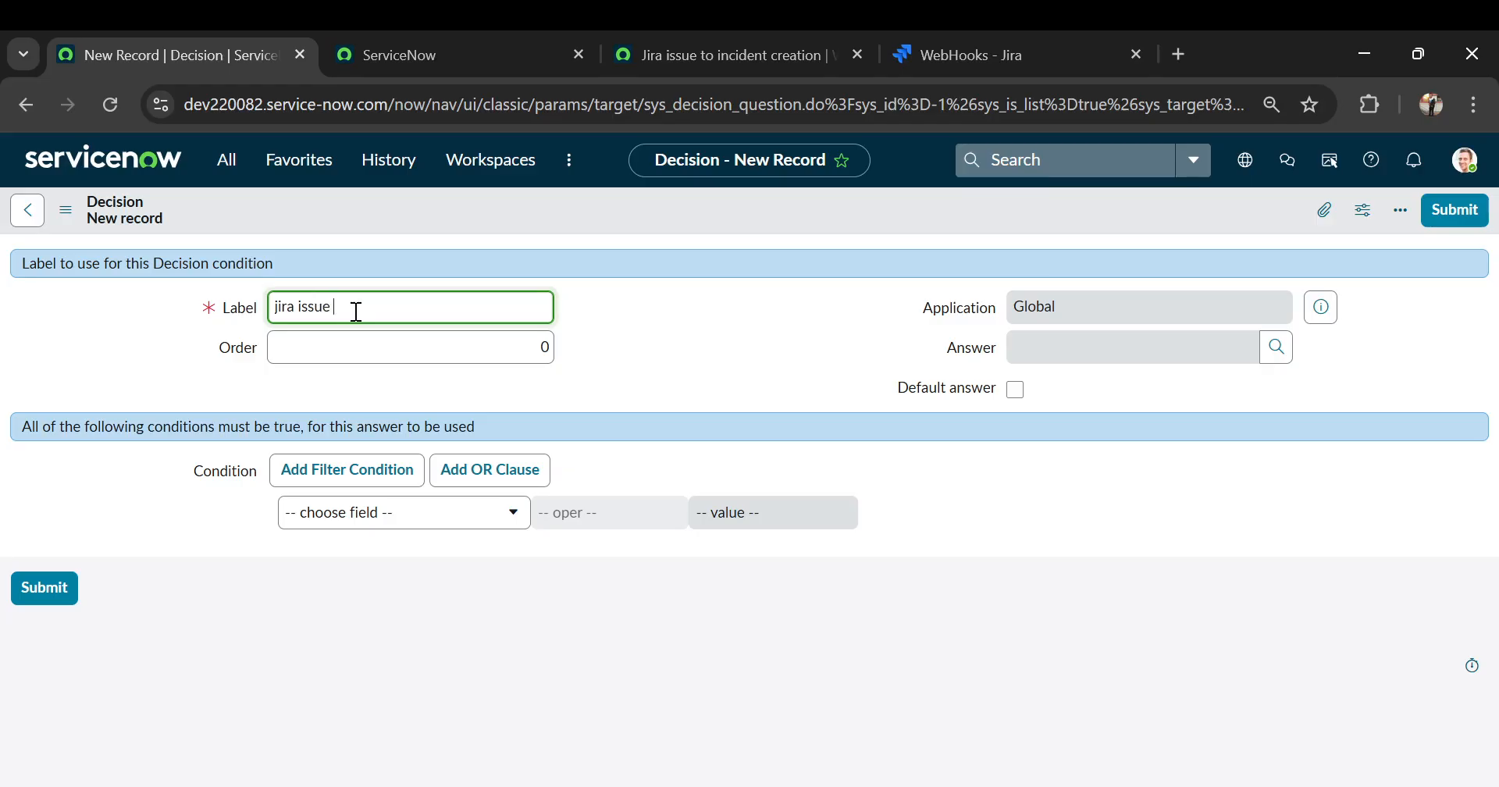
{"action": "type", "text": "to incident"}
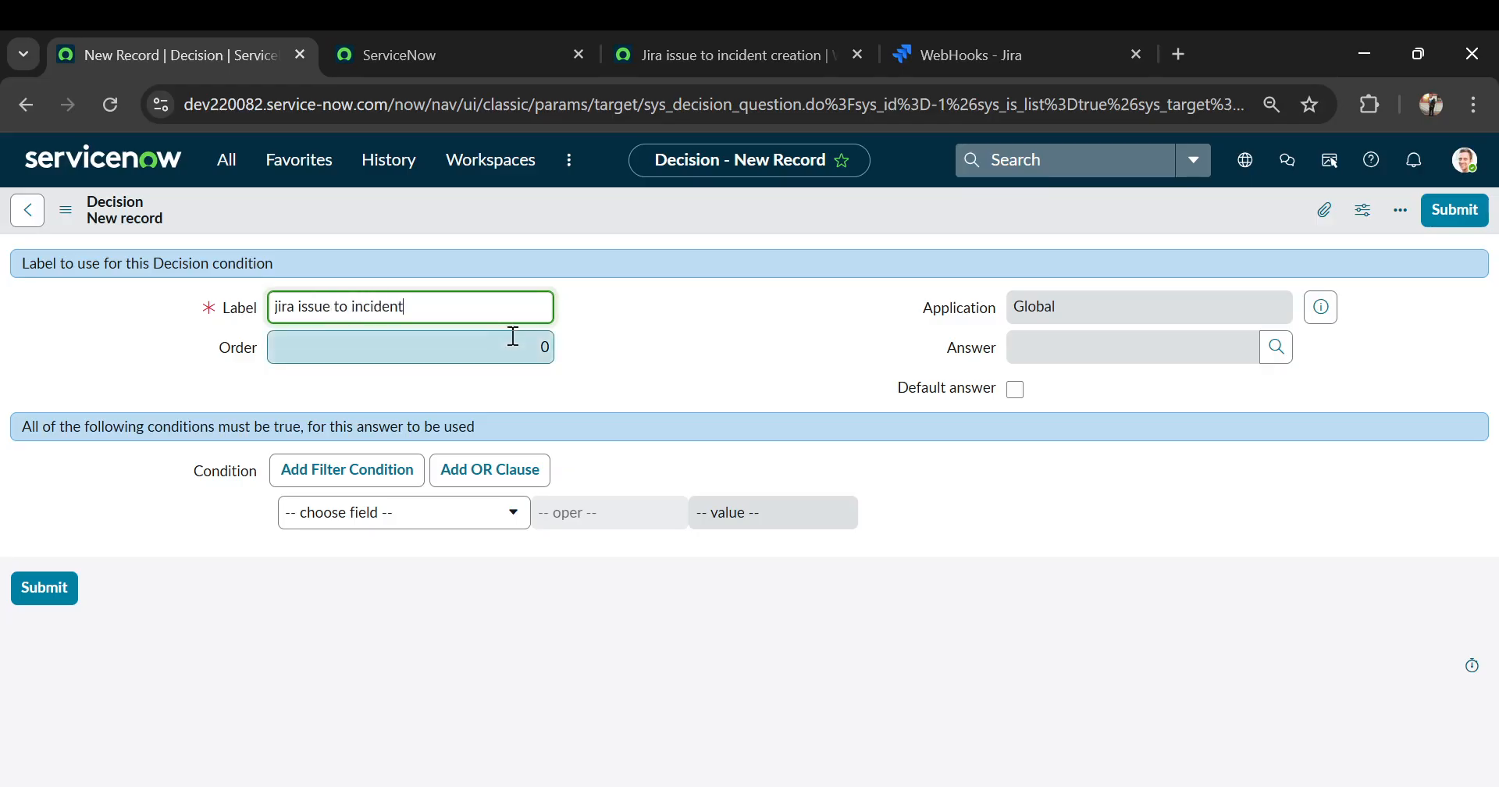
{"action": "left_click", "coordinate": [647, 350]}
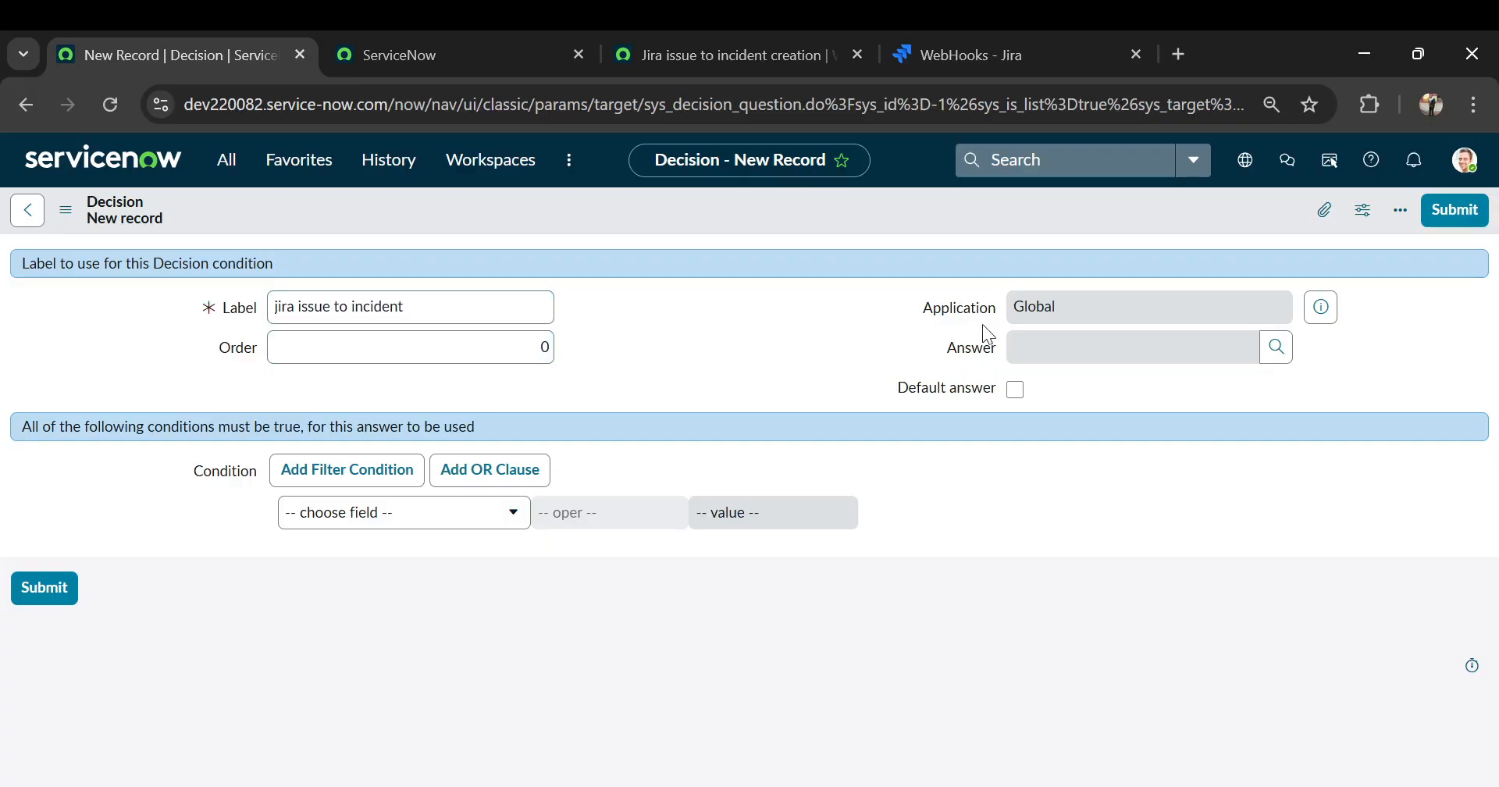
Set the decision's answer to the flow "Jira issue to incident creation", mark it as the default answer and submit the record
{"action": "left_click", "coordinate": [1282, 357]}
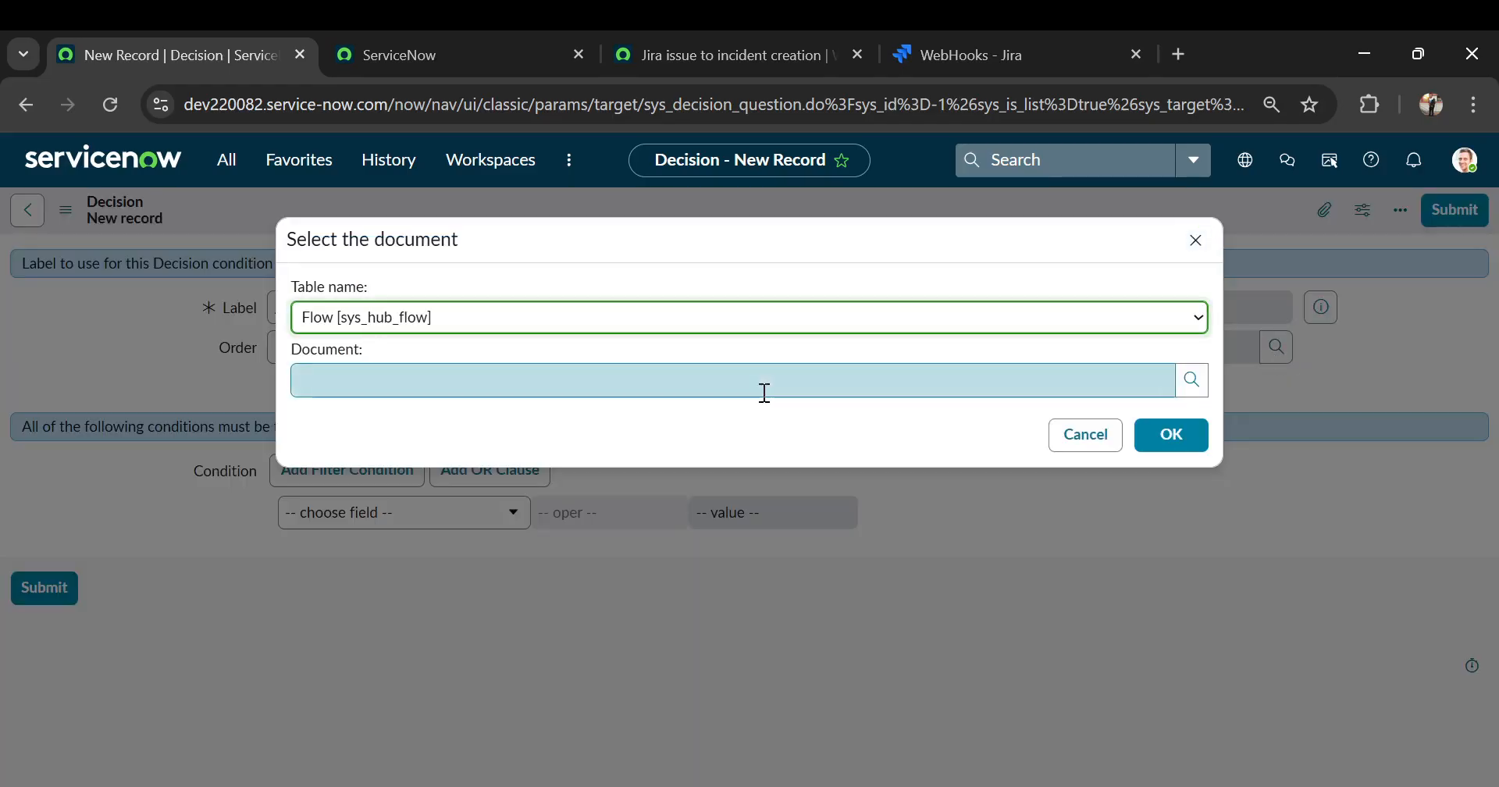
{"action": "left_click", "coordinate": [765, 393]}
{"action": "type", "text": "jira"}
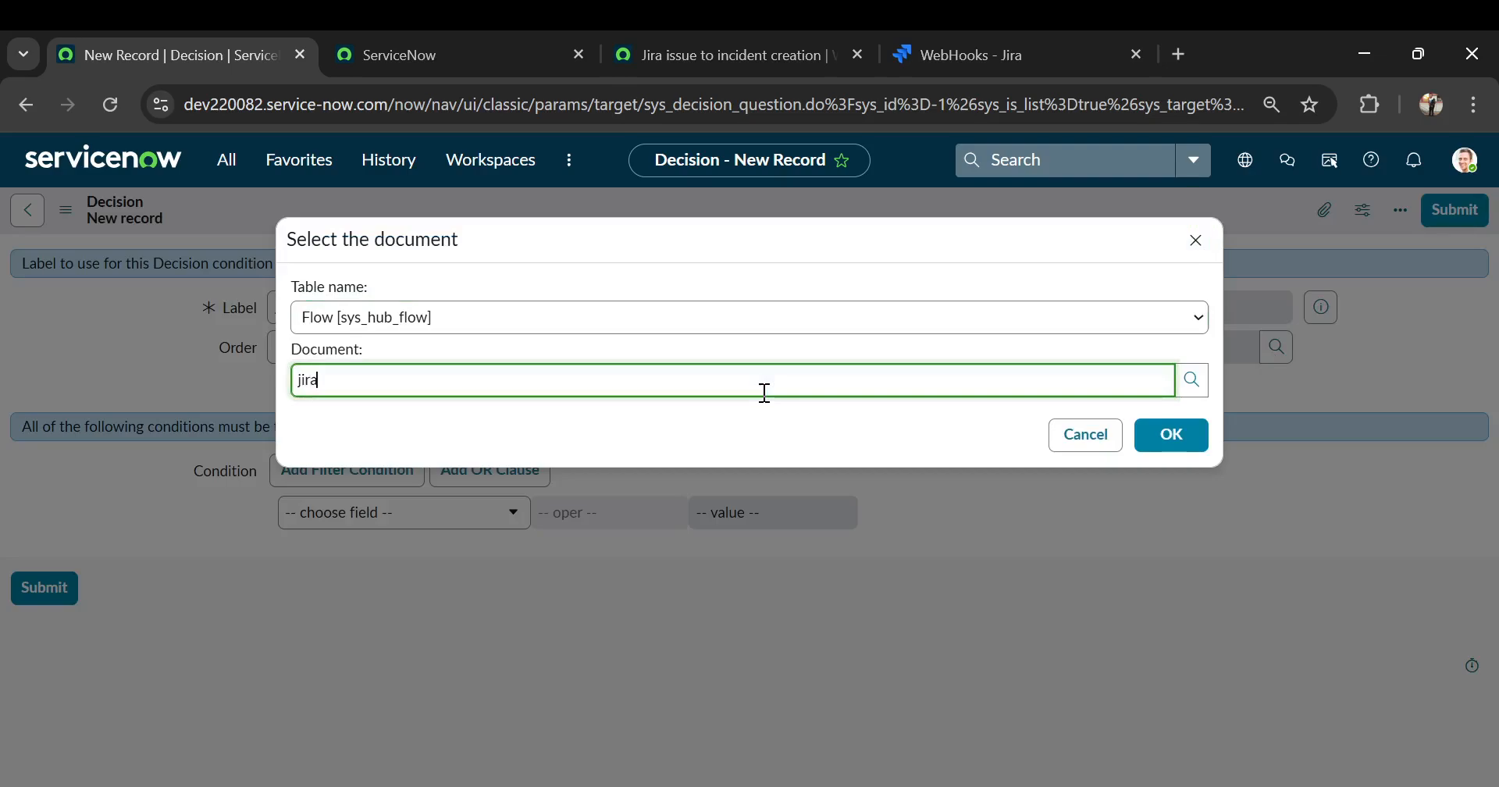
{"action": "left_click", "coordinate": [707, 411]}
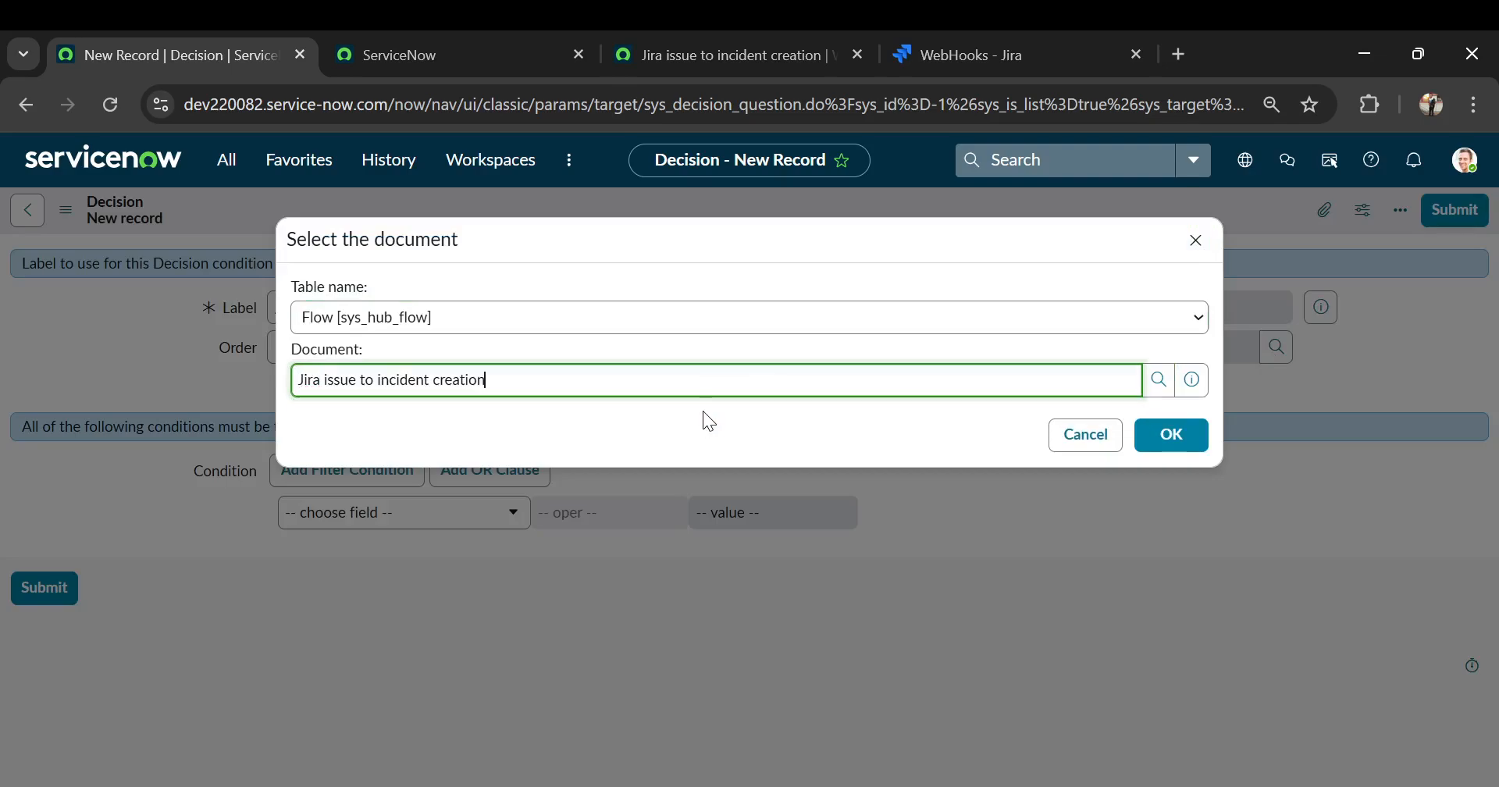
{"action": "left_click", "coordinate": [1175, 437]}
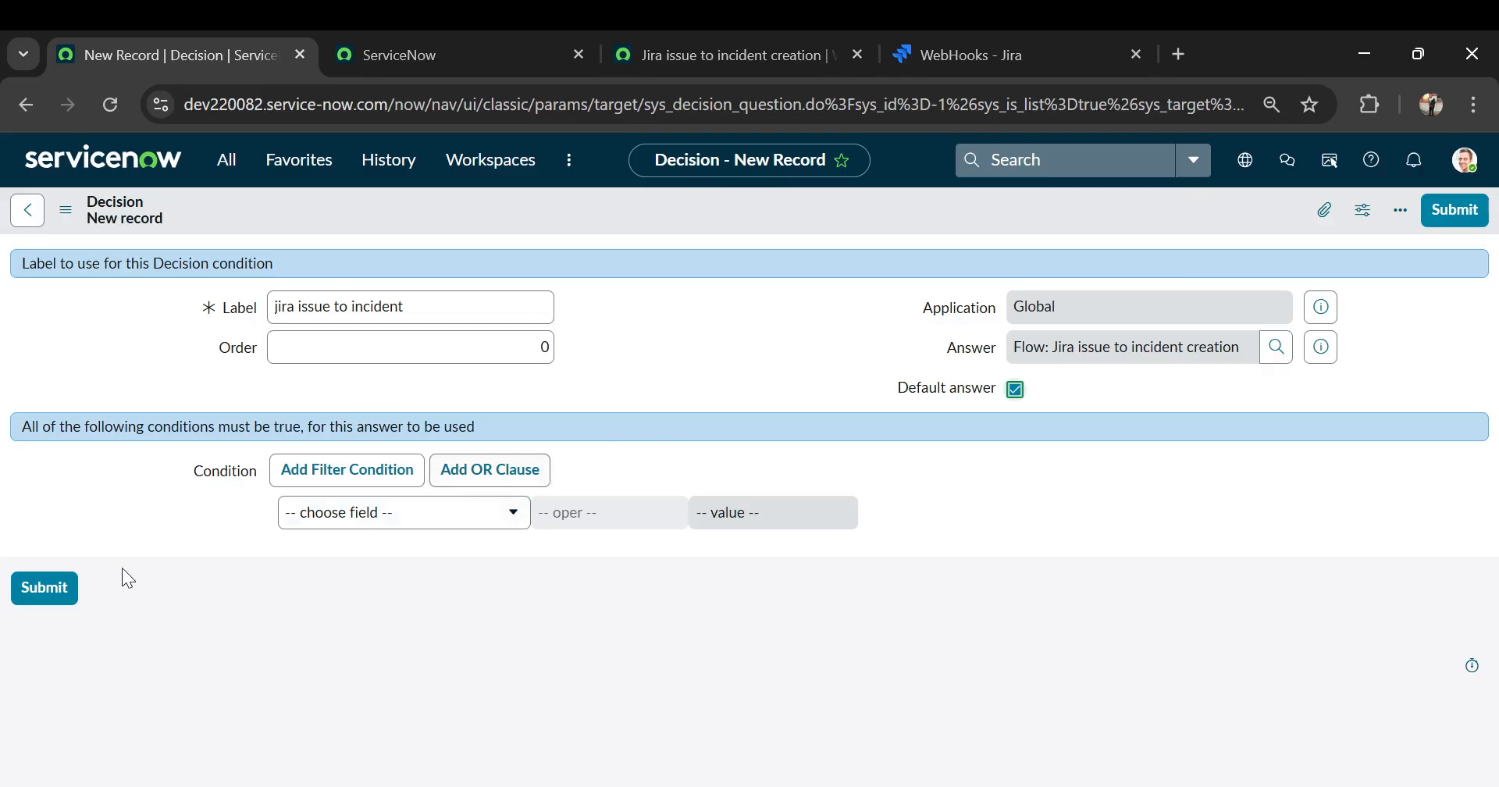
{"action": "left_click", "coordinate": [47, 599]}
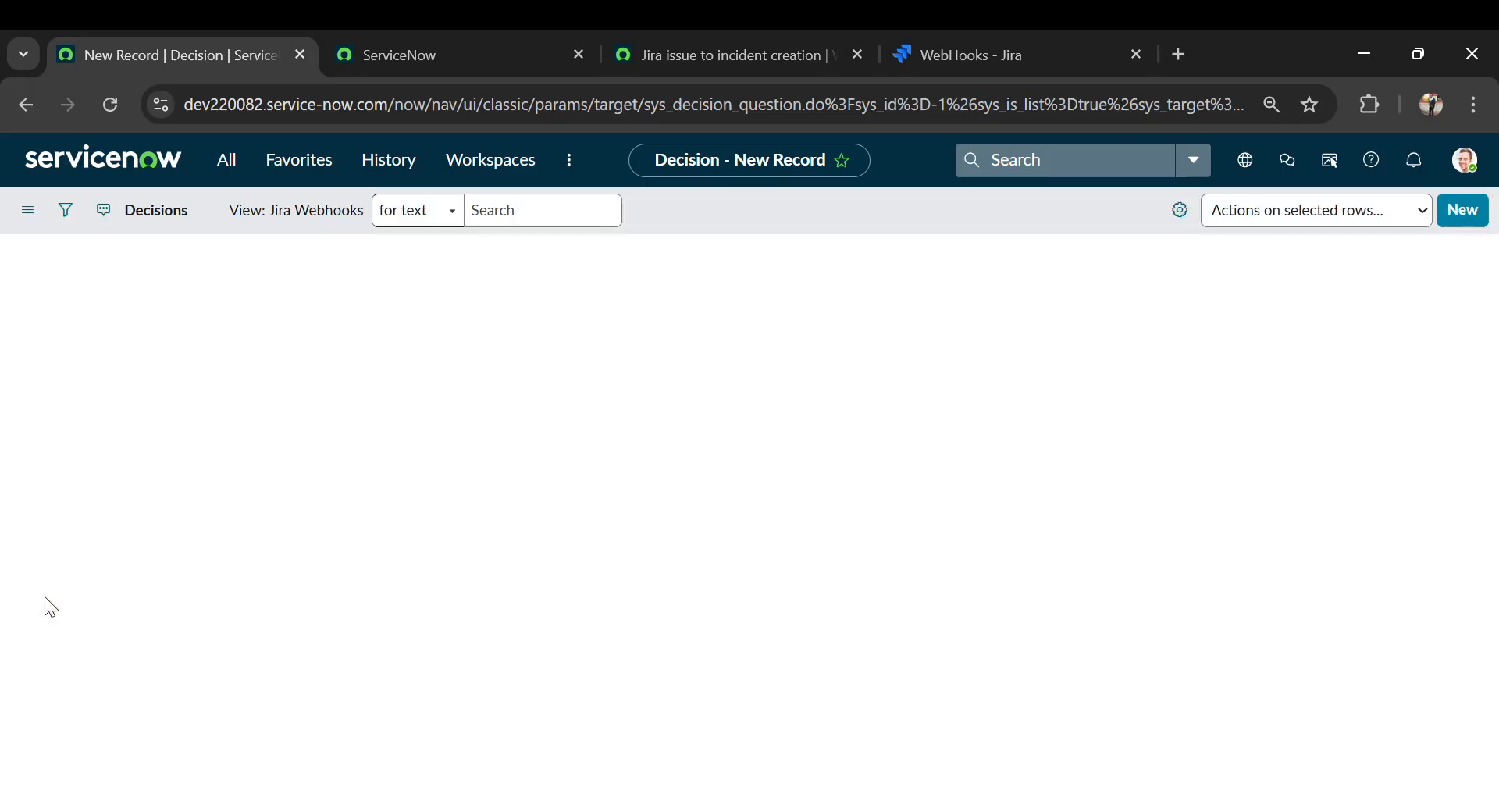
Review the Jira Webhook Registries list, the Jira issue to incident creation subflow and the servicenow listener webhook in Jira
{"action": "left_click", "coordinate": [226, 160]}
{"action": "left_click", "coordinate": [179, 442]}
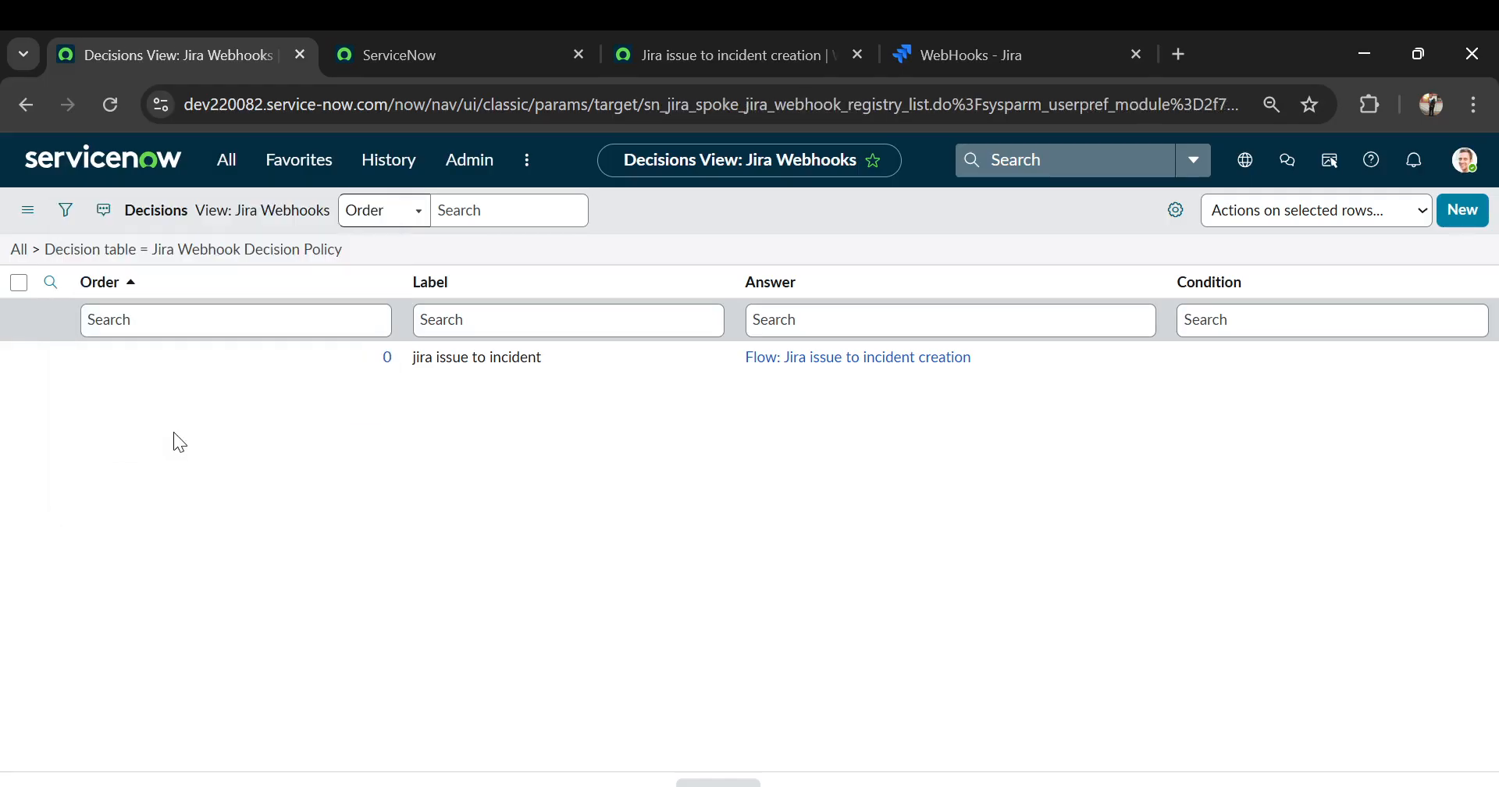
{"action": "left_click", "coordinate": [225, 164]}
{"action": "left_click", "coordinate": [659, 67]}
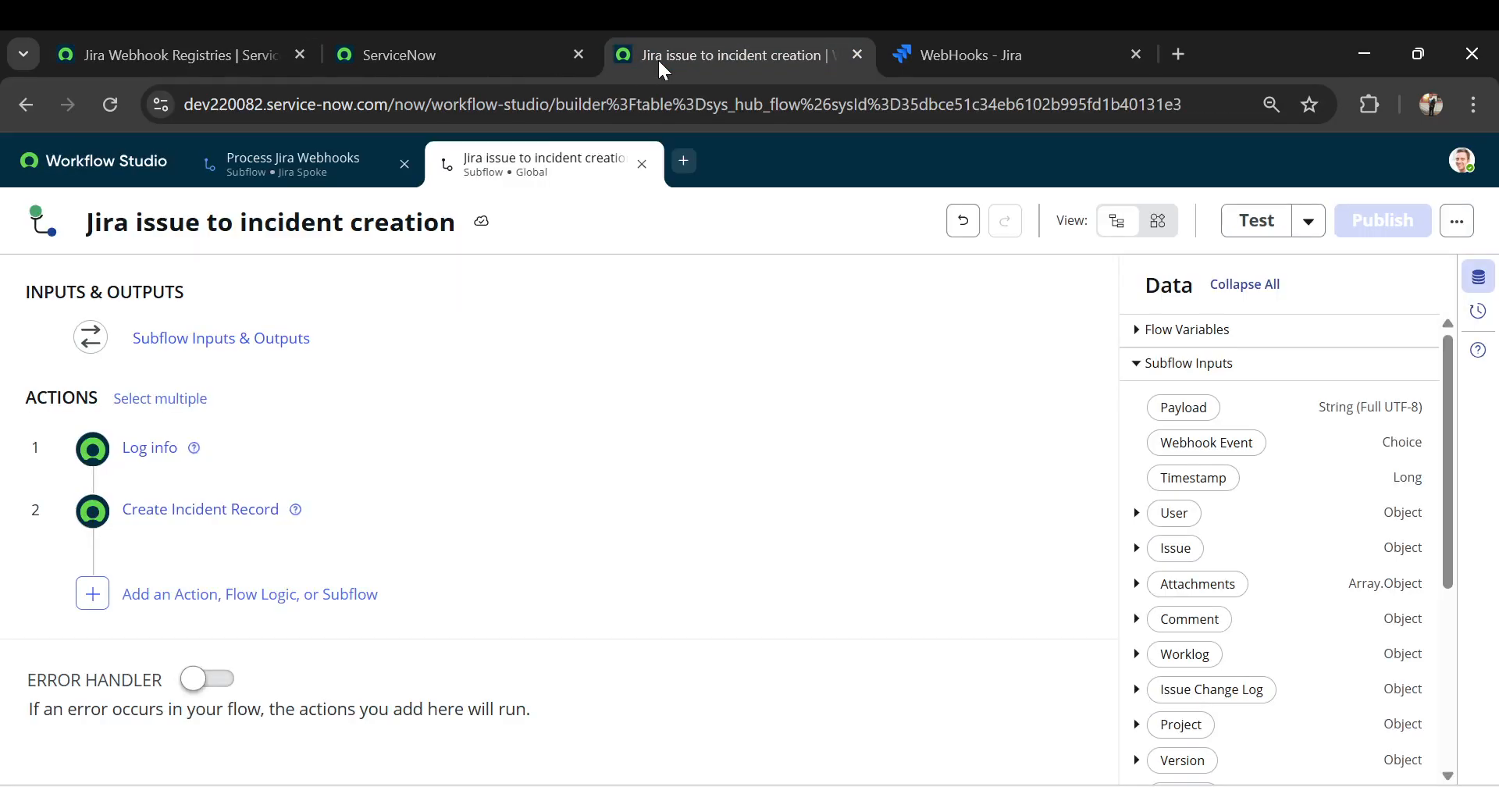
{"action": "left_click", "coordinate": [499, 56]}
{"action": "left_click", "coordinate": [948, 53]}
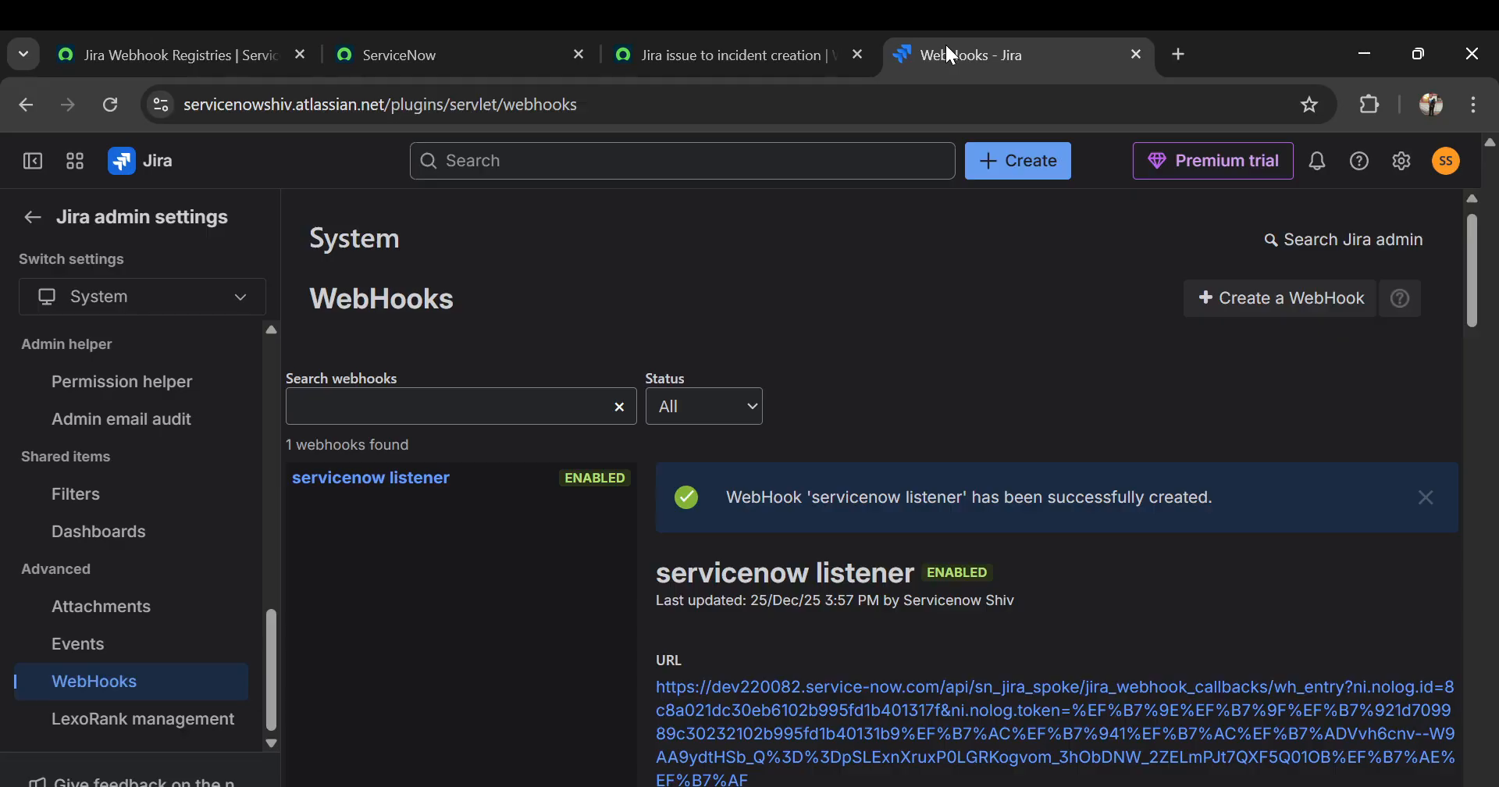
{"action": "left_click", "coordinate": [217, 46]}
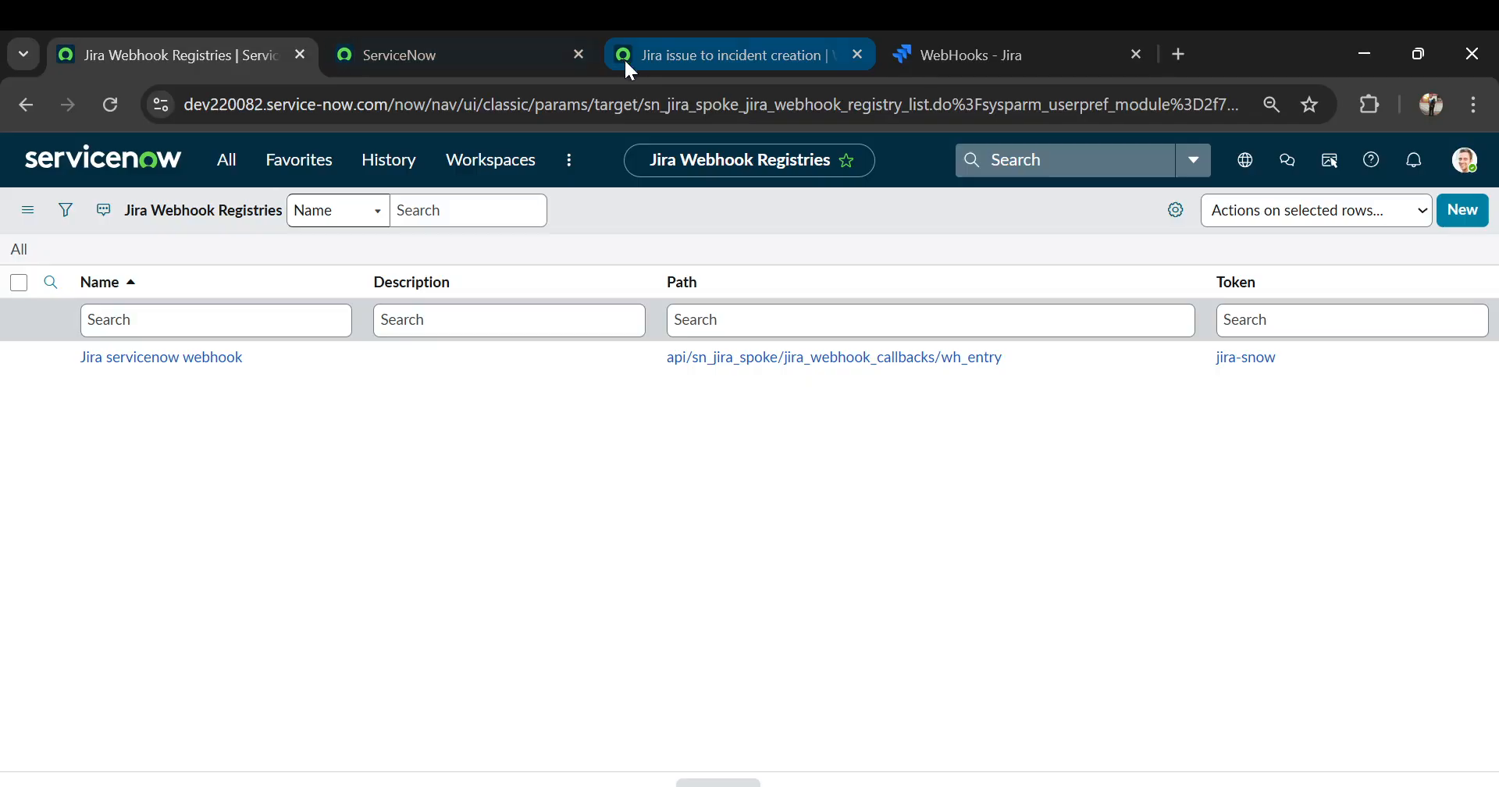
{"action": "left_click", "coordinate": [659, 53]}
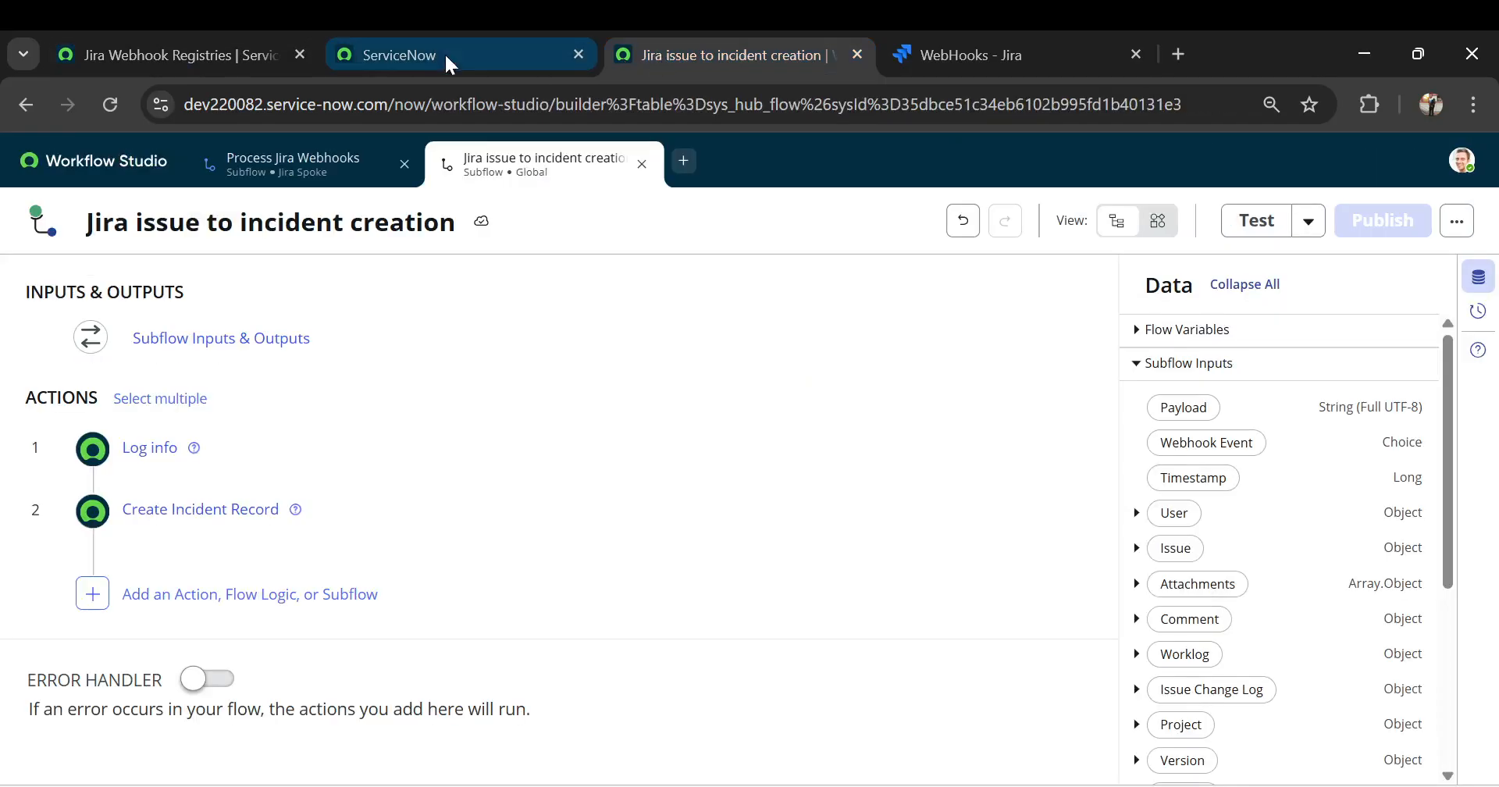
{"action": "left_click", "coordinate": [395, 52]}
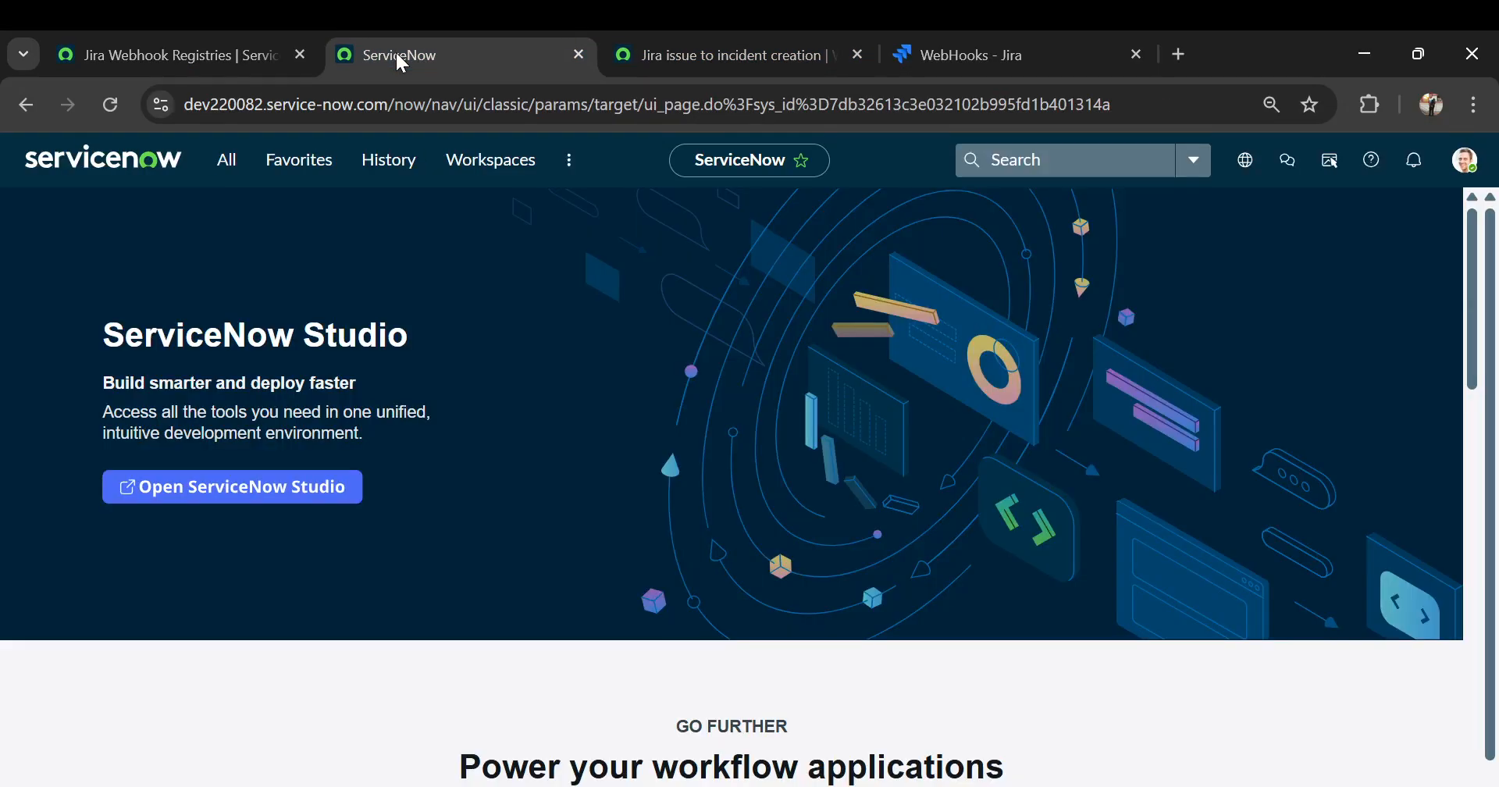
Open the Jira WebHook Routing Policies in ServiceNow to check the "jira issue to incident" decision
{"action": "left_click", "coordinate": [211, 52]}
{"action": "left_click", "coordinate": [217, 178]}
{"action": "type", "text": "jira"}
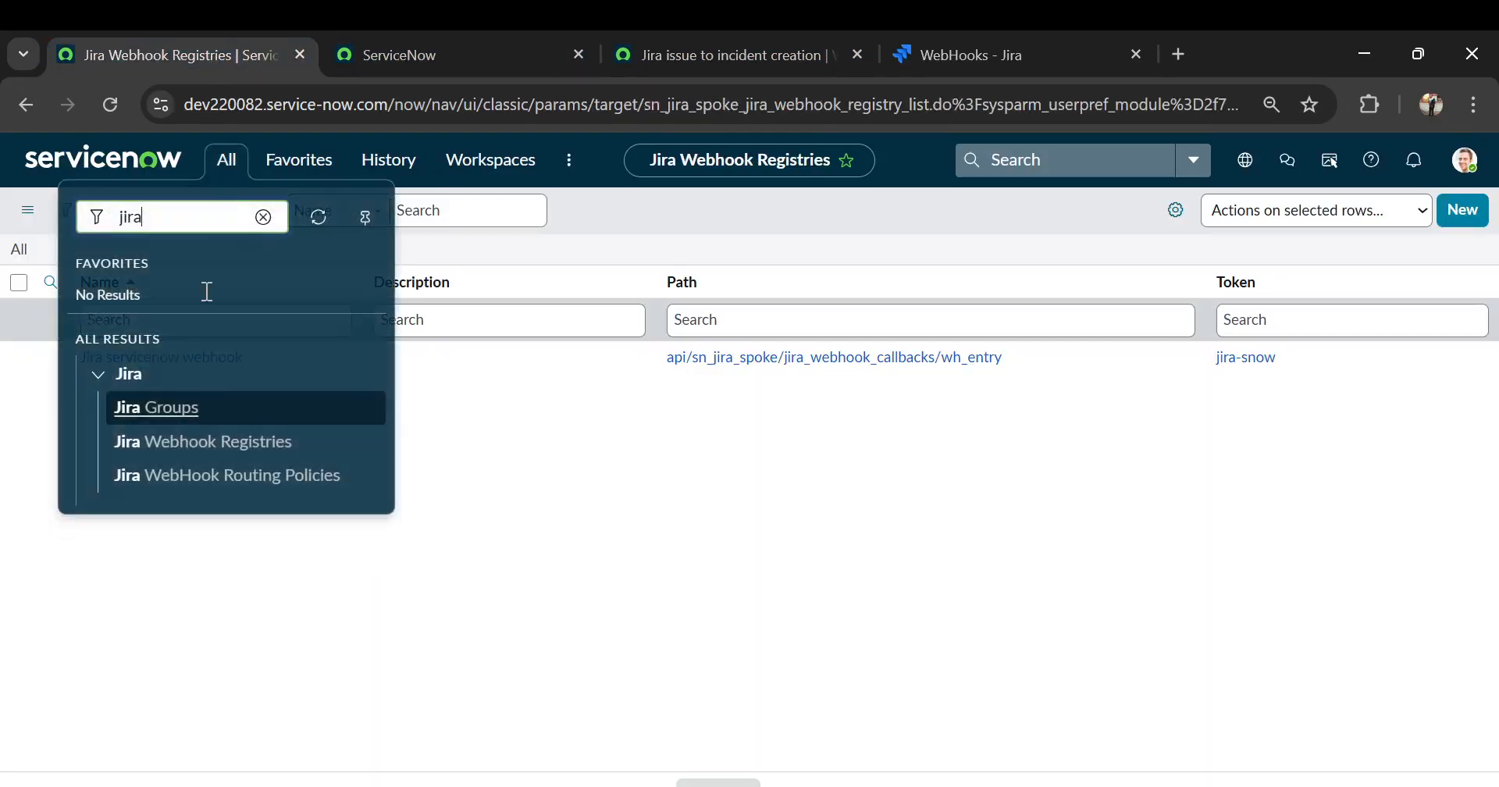
{"action": "left_click", "coordinate": [221, 473]}
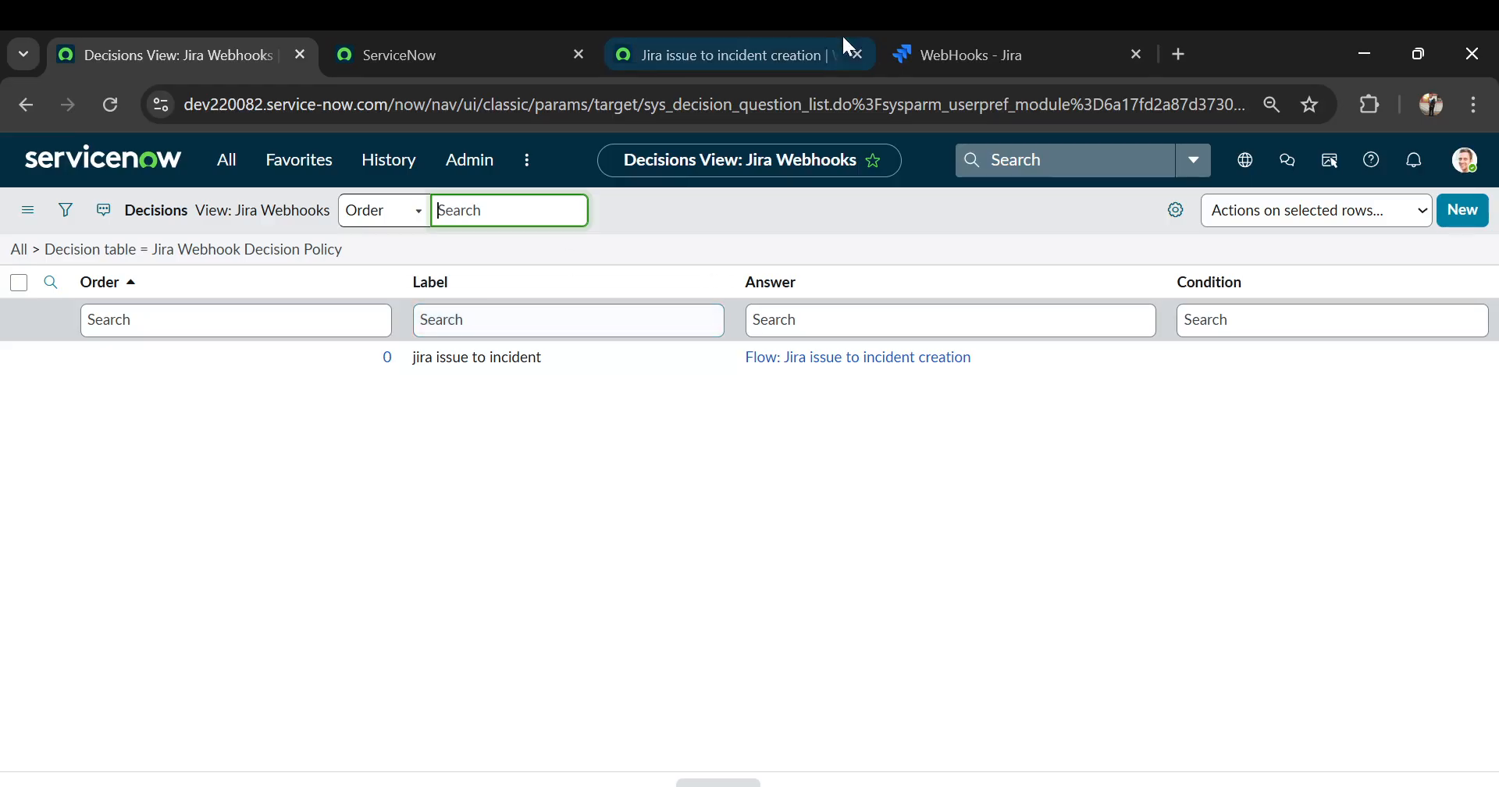
Switch to Jira, go from the WebHooks page to the site's home page and start a new task
{"action": "left_click", "coordinate": [940, 54]}
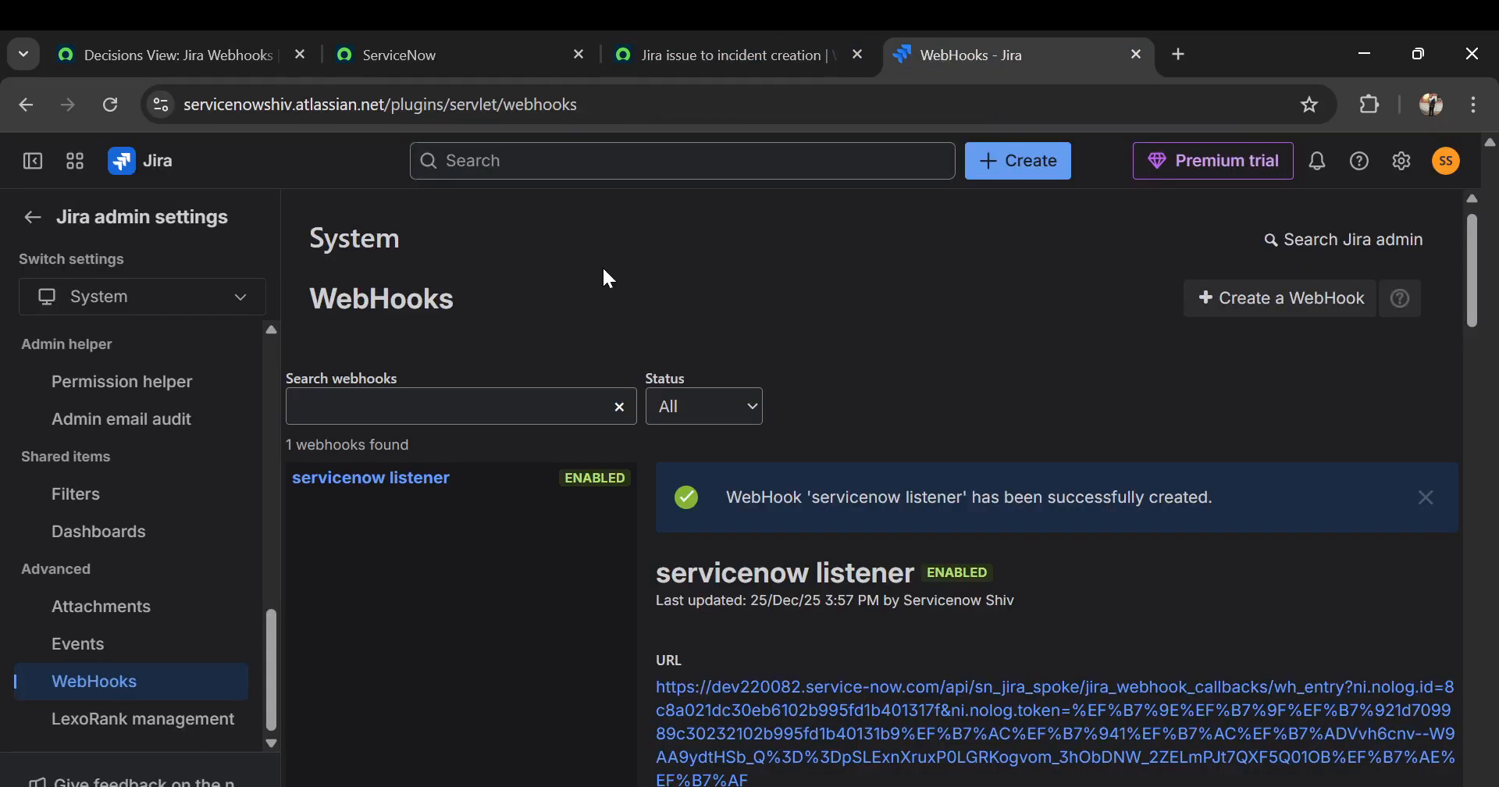
{"action": "left_click_drag", "start_coordinate": [388, 119], "coordinate": [648, 121]}
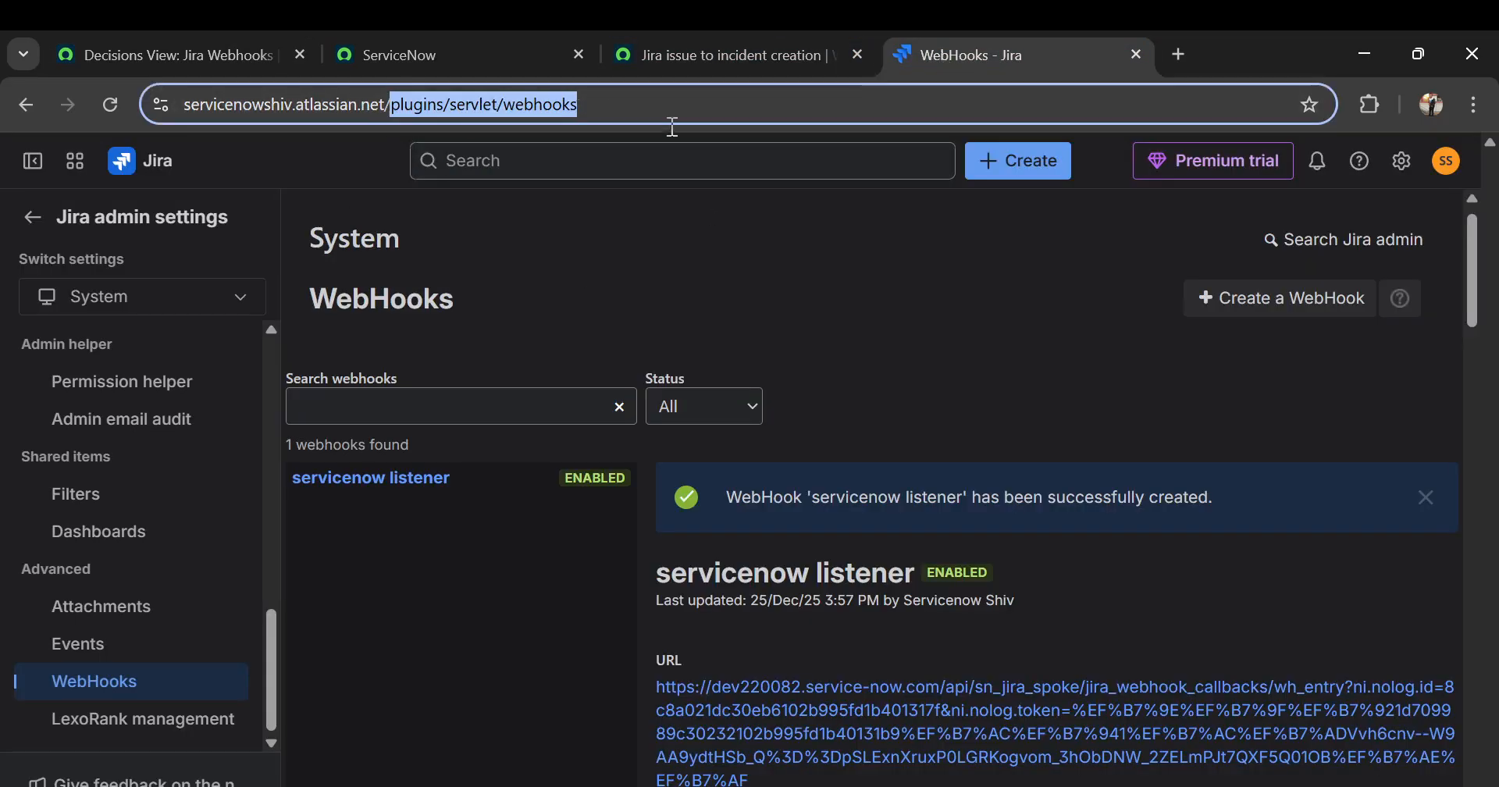
{"action": "key", "text": "BackSpace"}
{"action": "key", "text": "Return"}
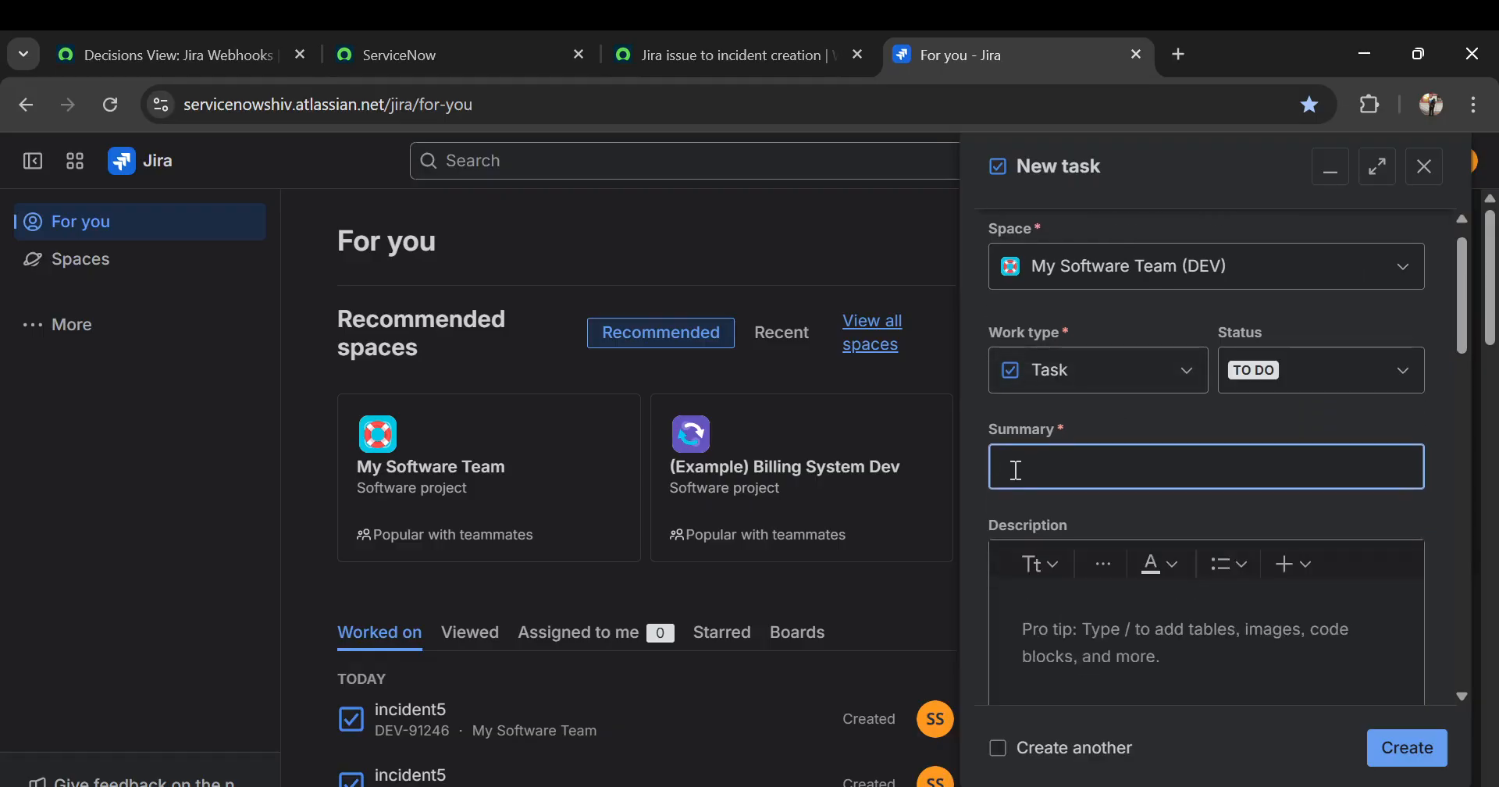
Create the task with the summary "This issue is from Jira" and the description "This description is populated from jira"
{"action": "type", "text": "This"}
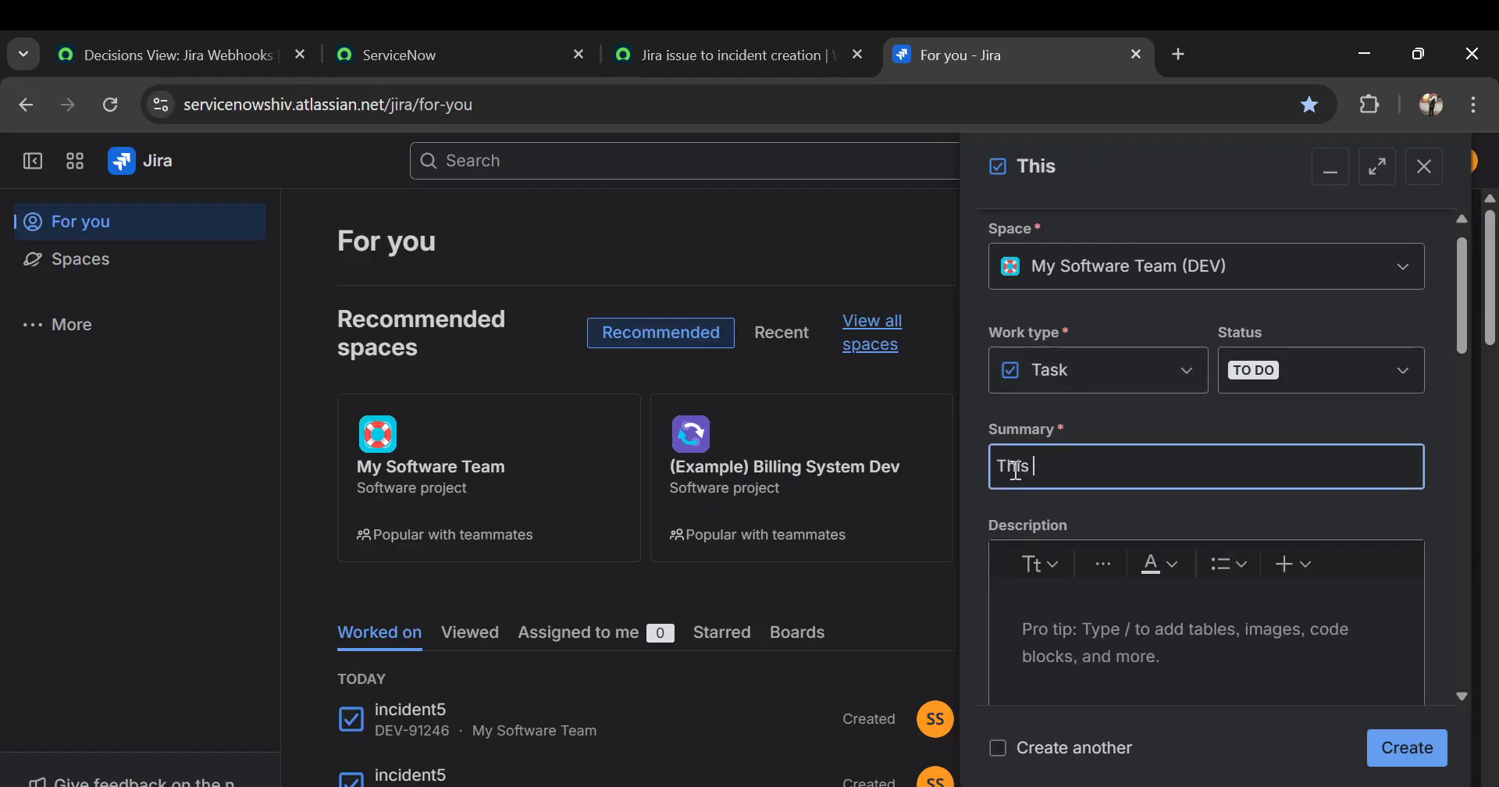
{"action": "type", "text": " issue is from Jira"}
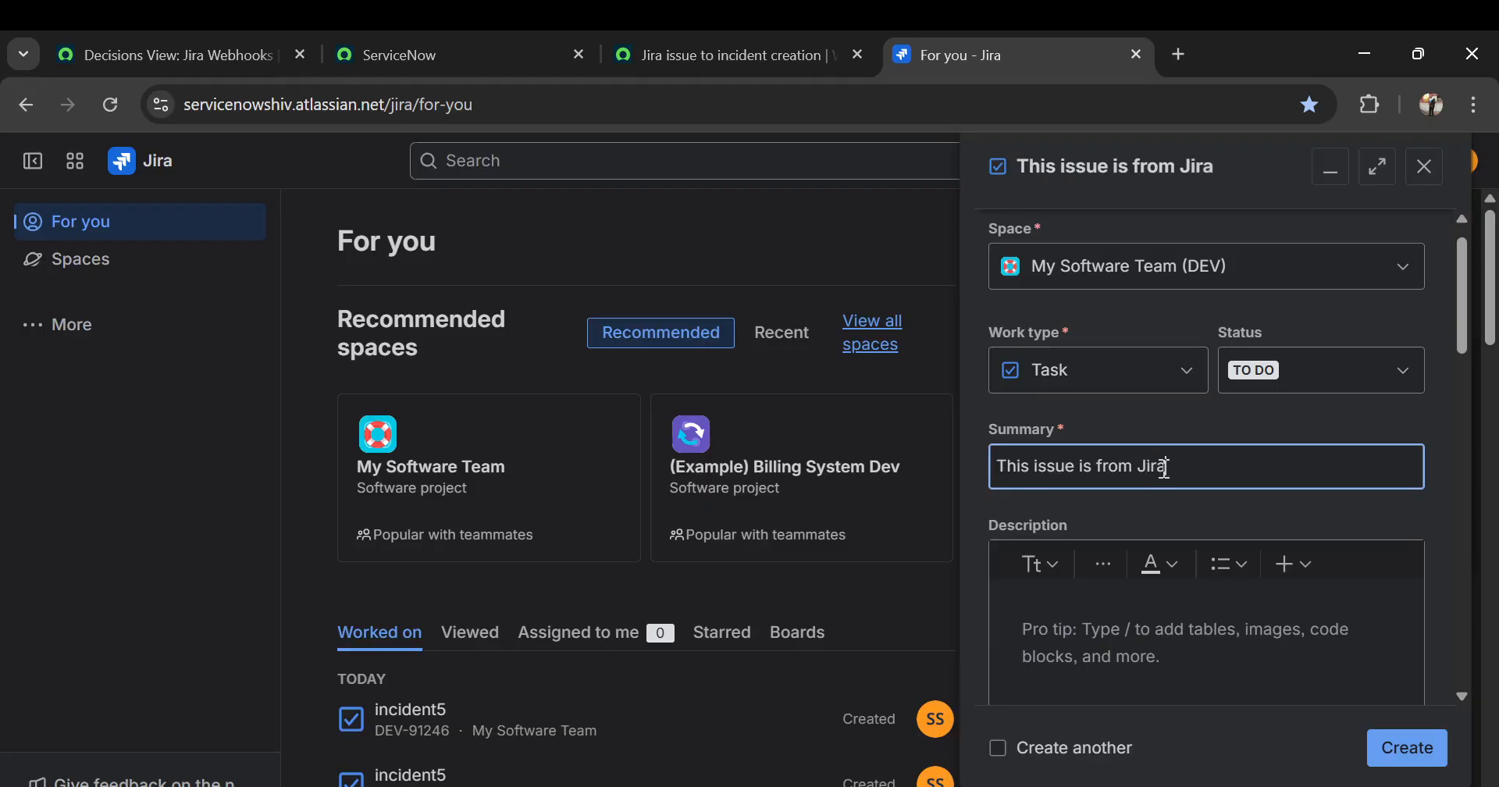
{"action": "scroll", "coordinate": [1124, 458], "scroll_direction": "down", "scroll_amount": 1}
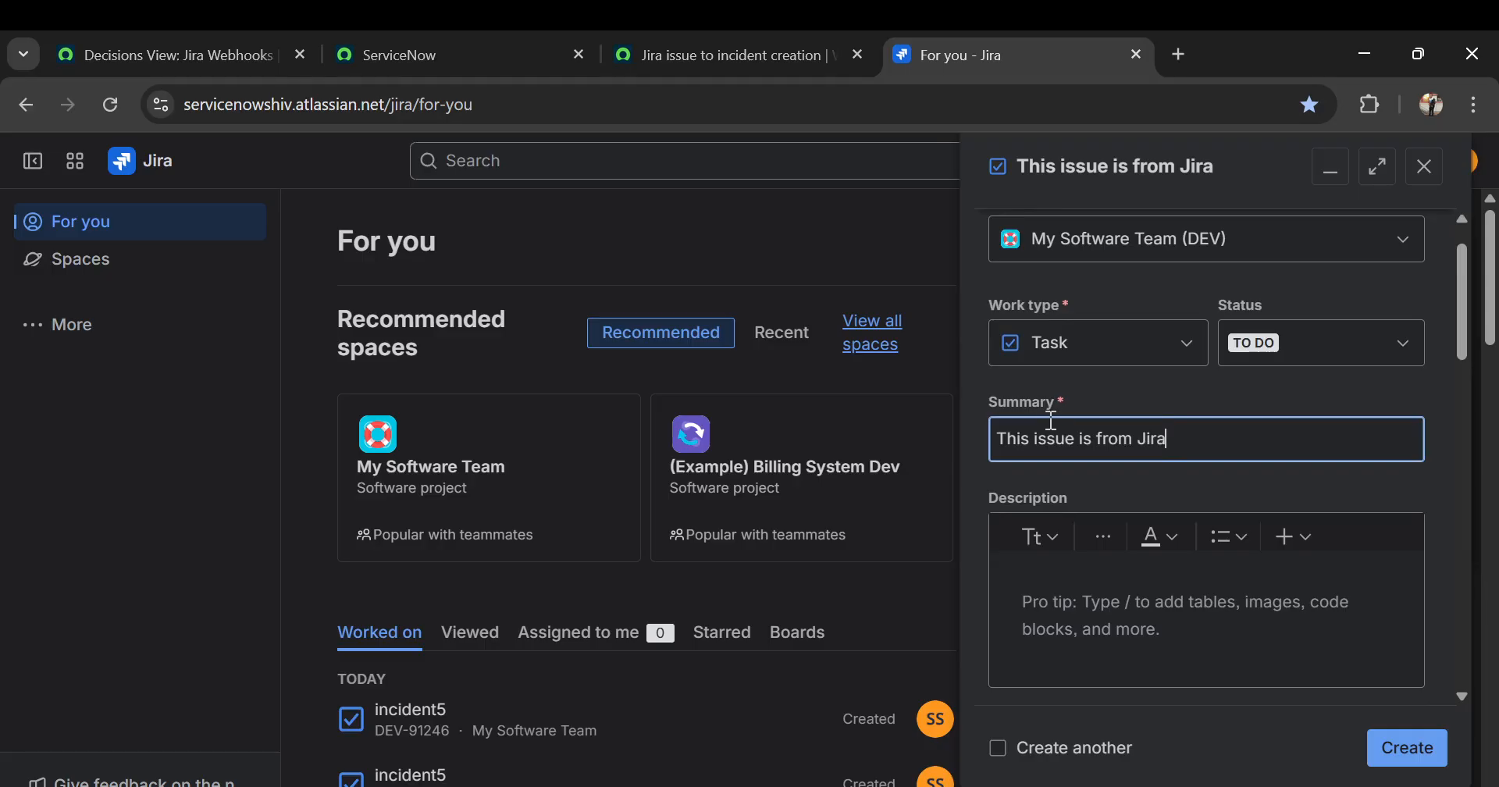
{"action": "left_click", "coordinate": [1031, 606]}
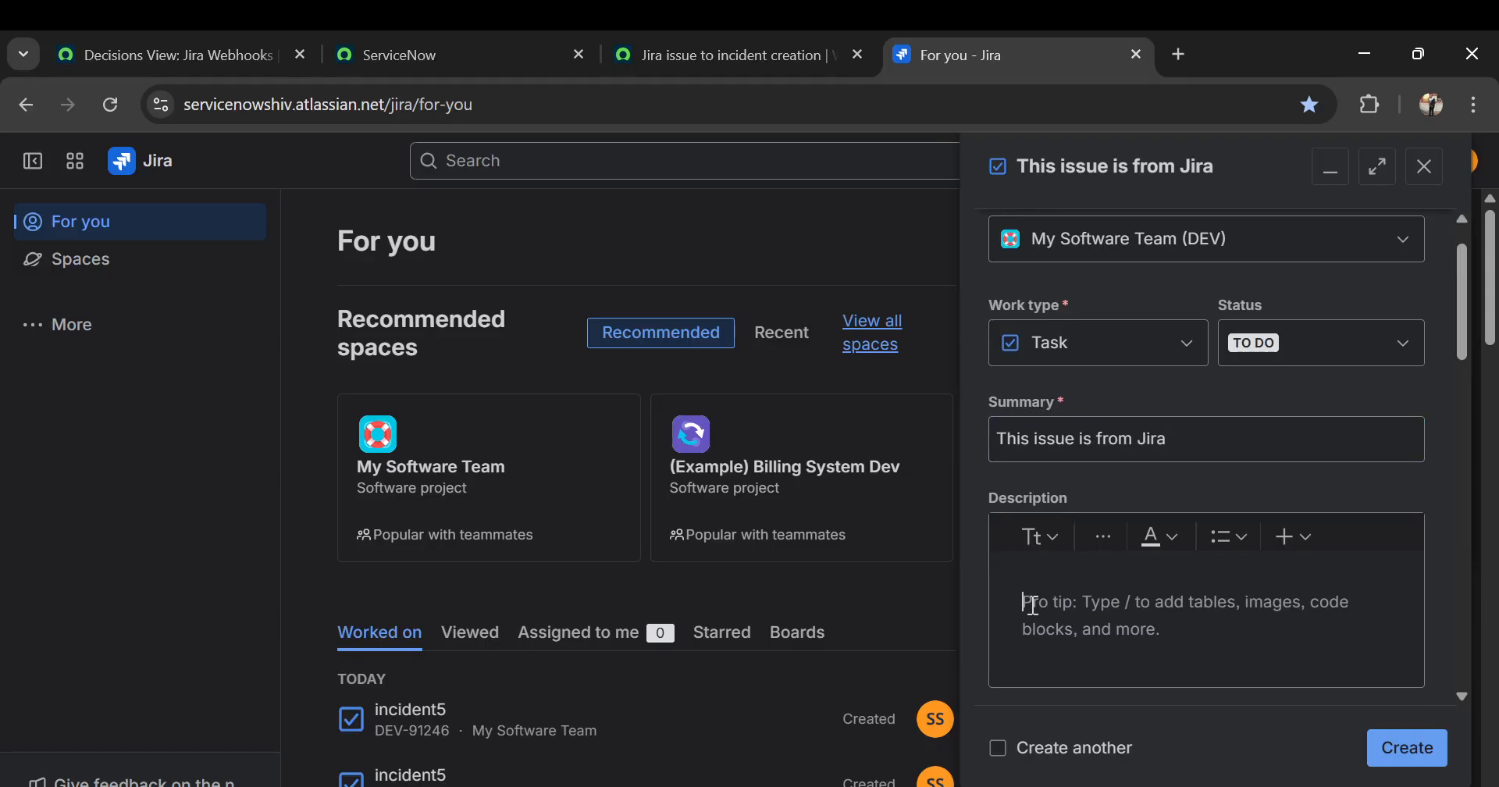
{"action": "type", "text": "This description is"}
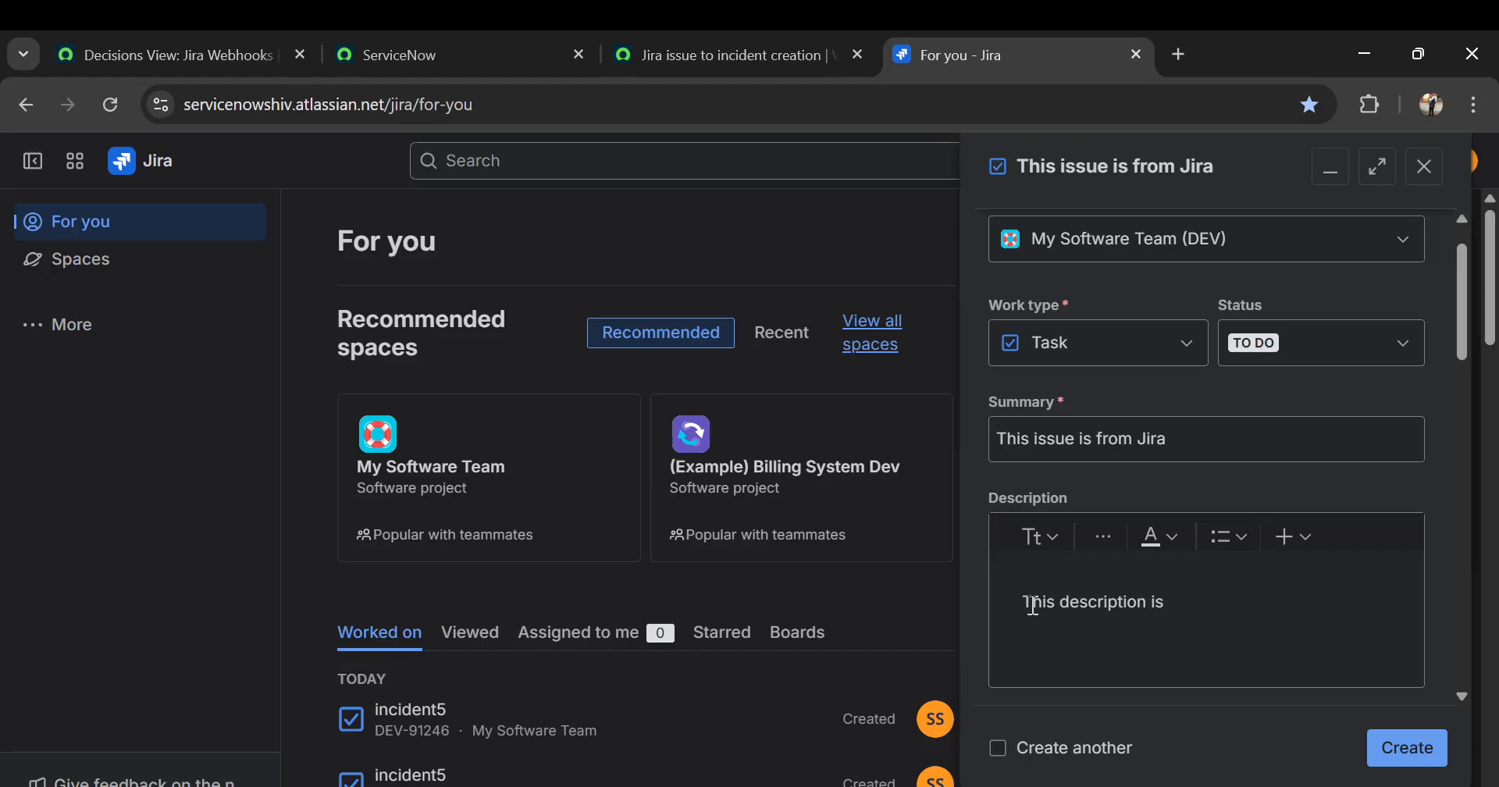
{"action": "type", "text": "ted from jira"}
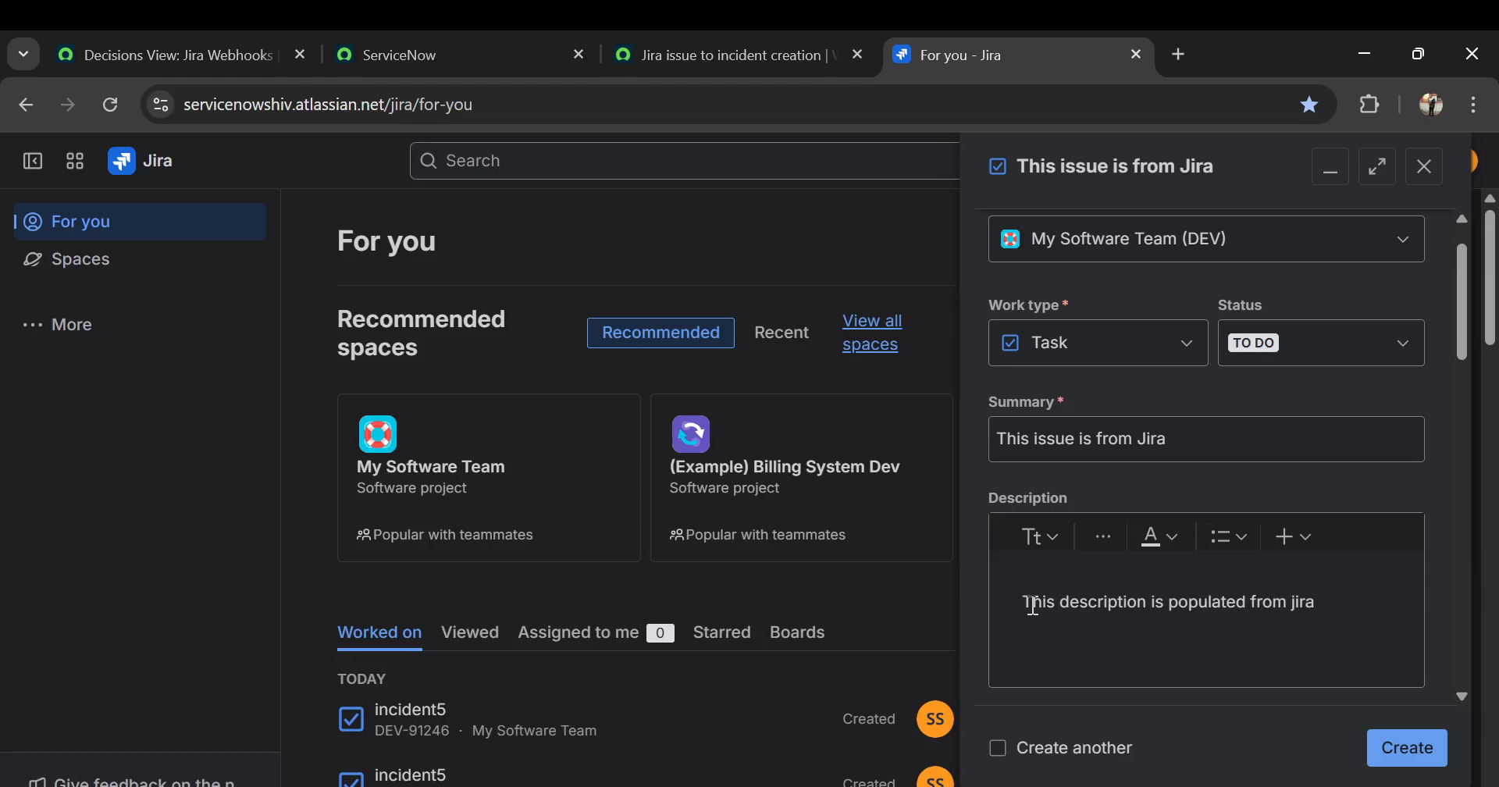
{"action": "scroll", "coordinate": [1034, 605], "scroll_direction": "down", "scroll_amount": 5}
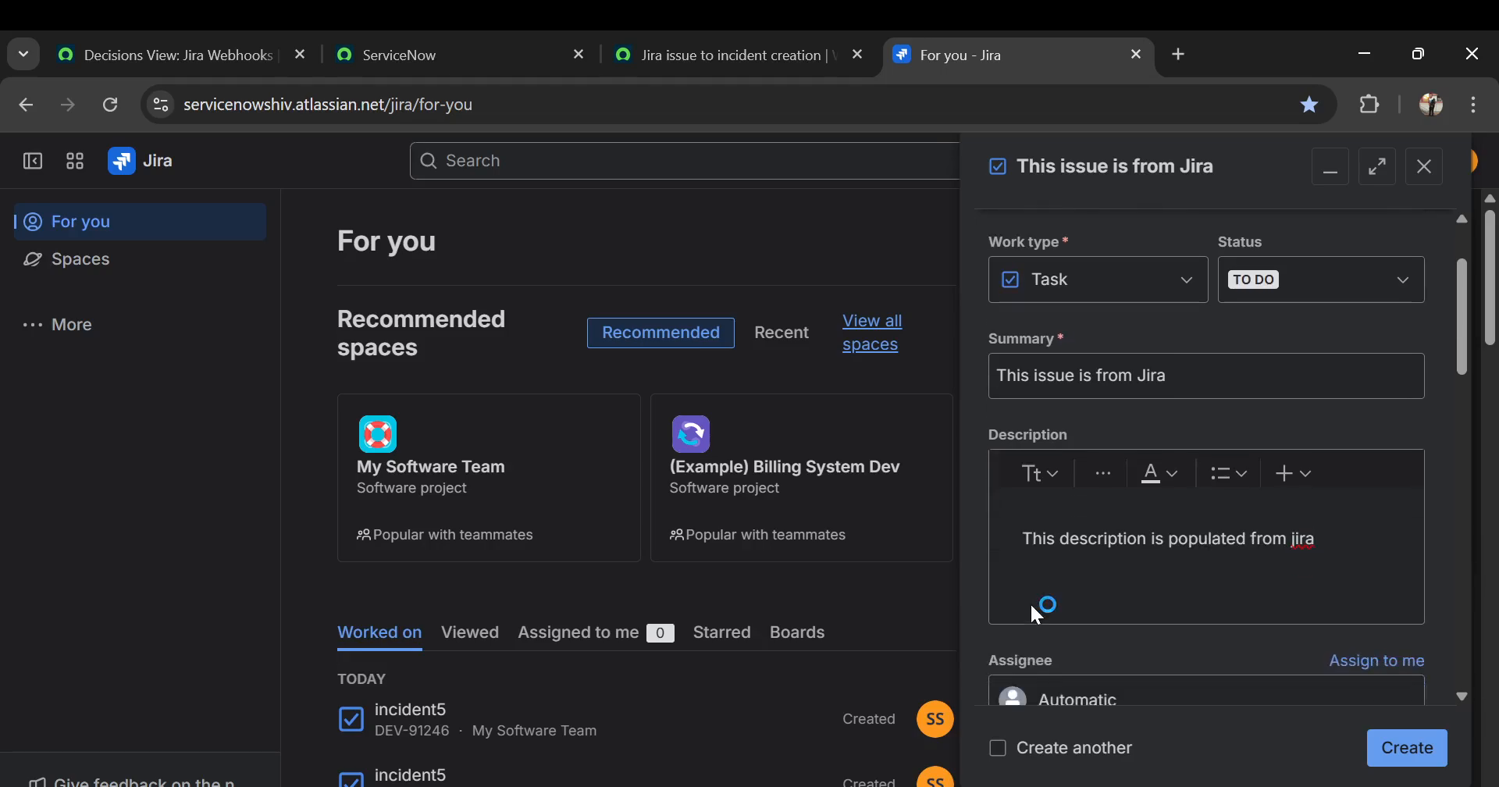
{"action": "scroll", "coordinate": [1034, 605], "scroll_direction": "down", "scroll_amount": 2}
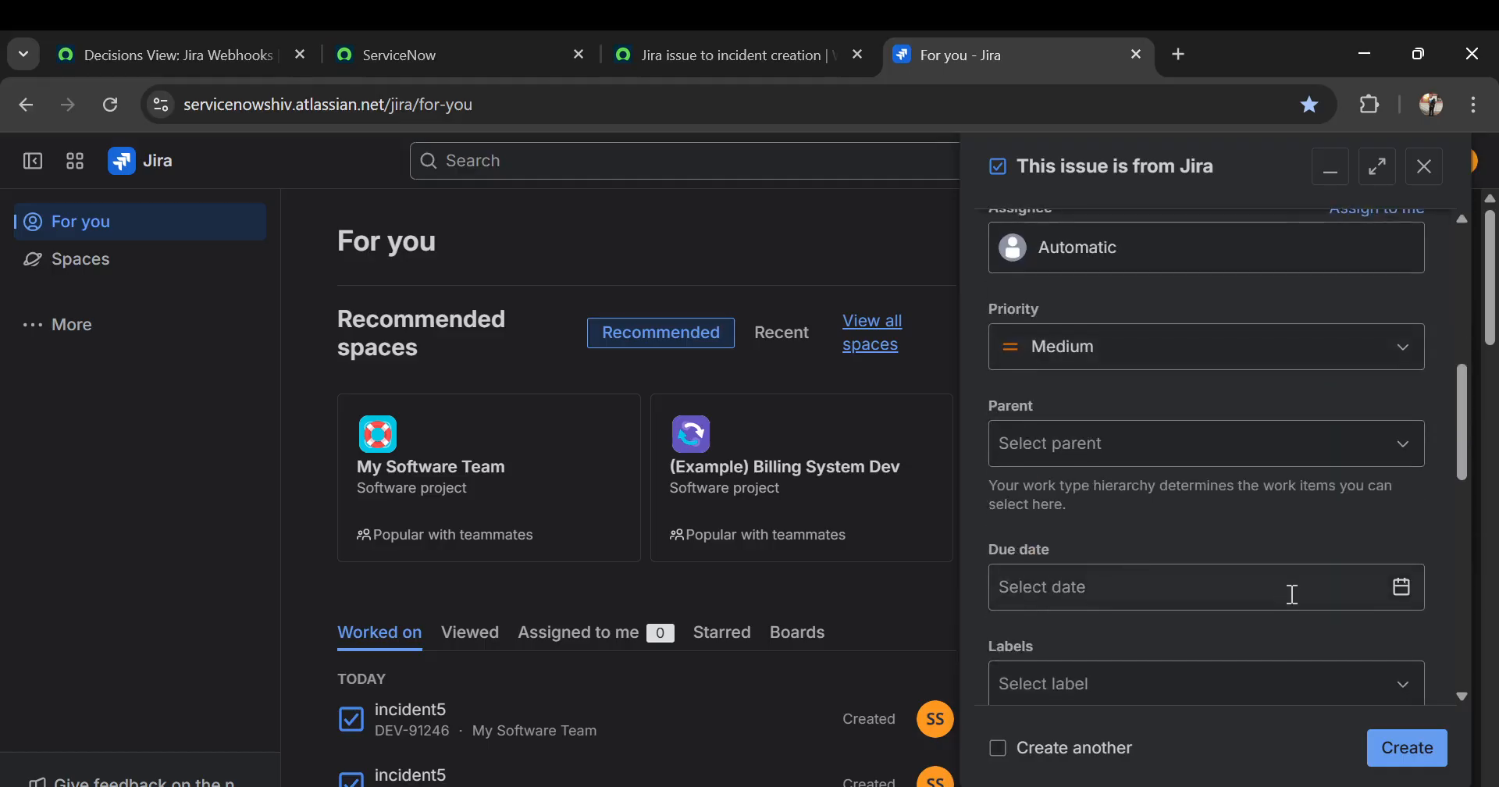
{"action": "left_click", "coordinate": [1386, 742]}
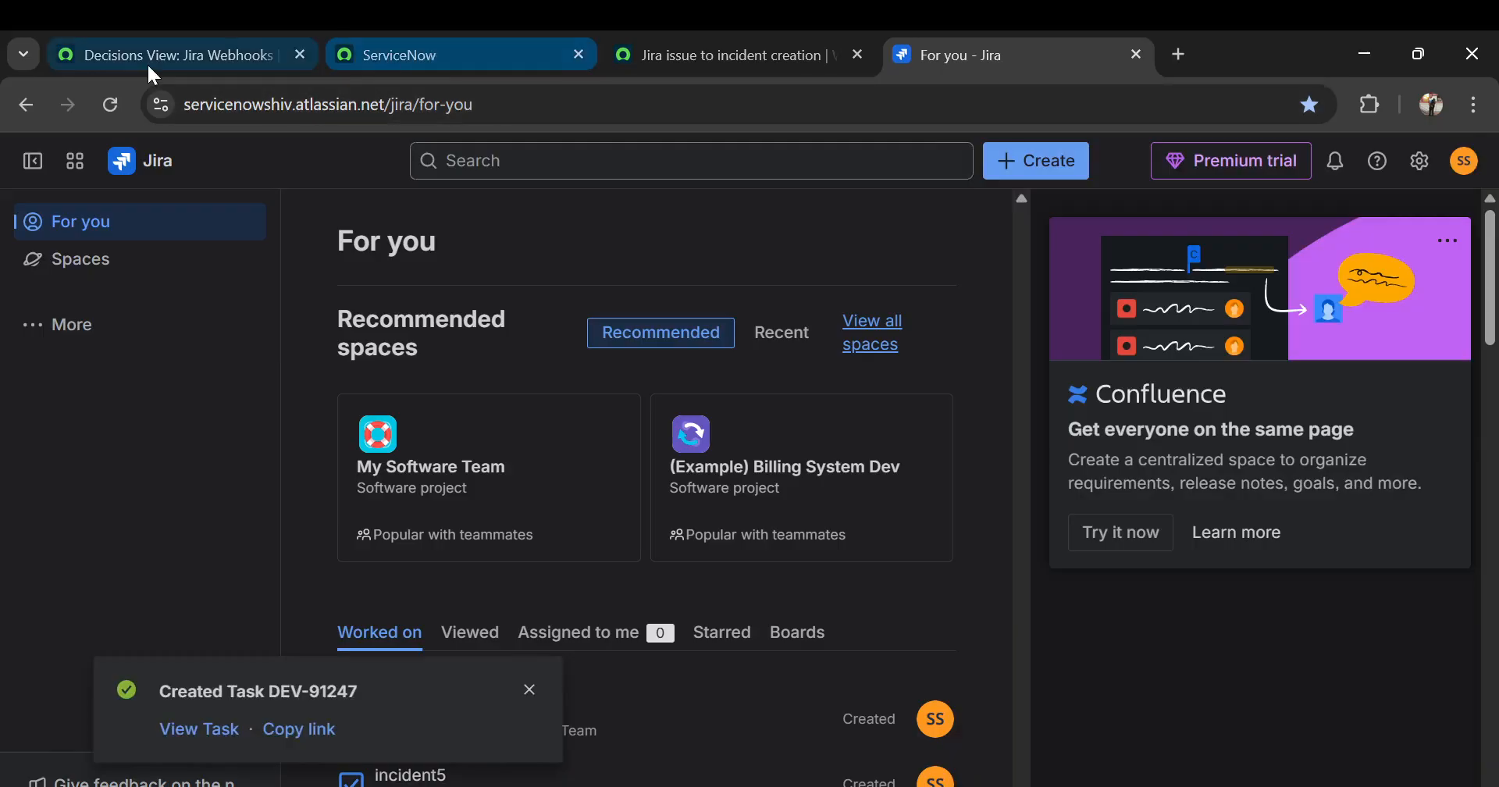
Switch to Workflow Studio and view the executions of the Jira issue to incident creation subflow
{"action": "left_click", "coordinate": [684, 54]}
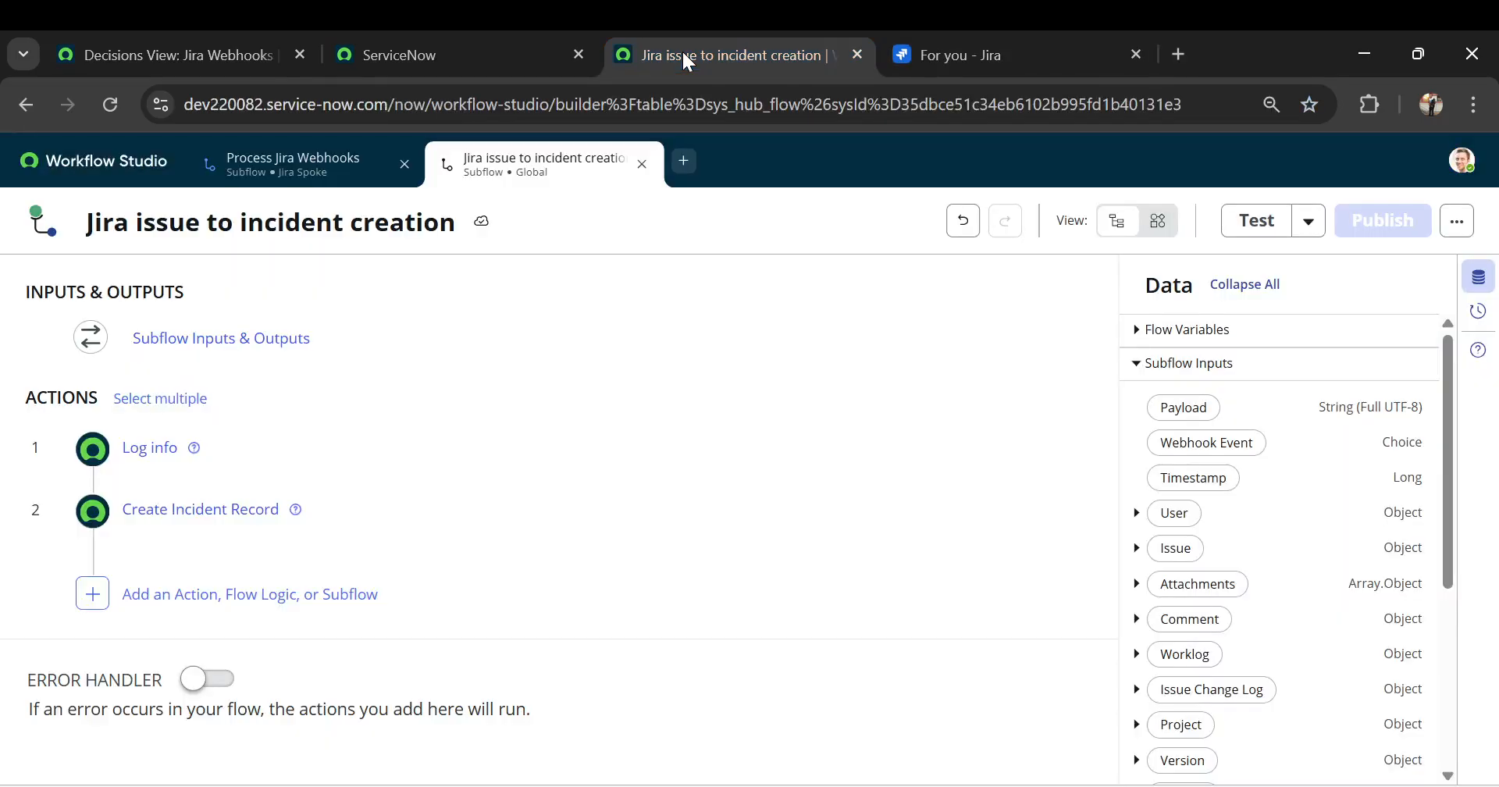
{"action": "left_click", "coordinate": [1457, 221]}
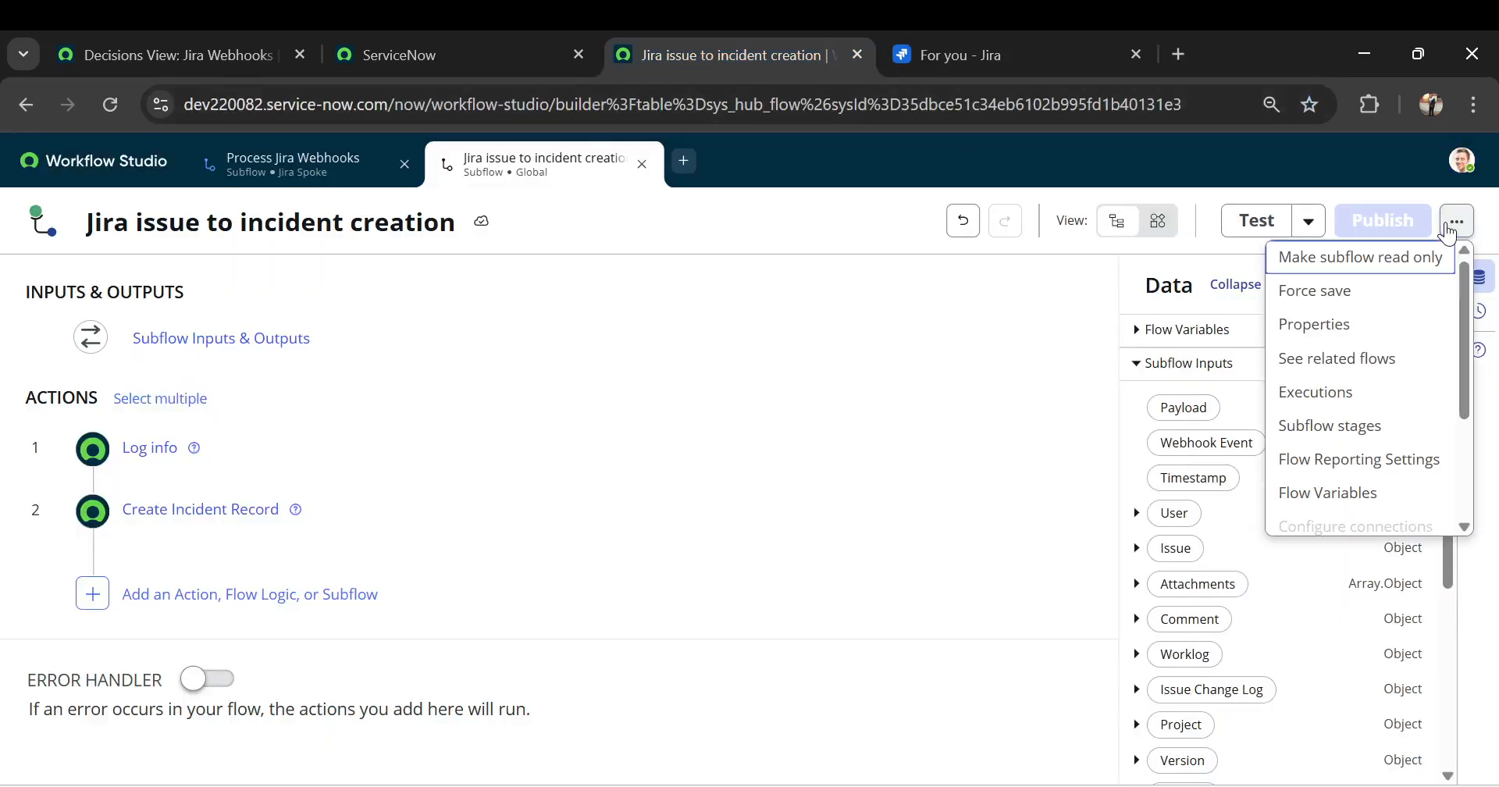
{"action": "left_click", "coordinate": [1315, 393]}
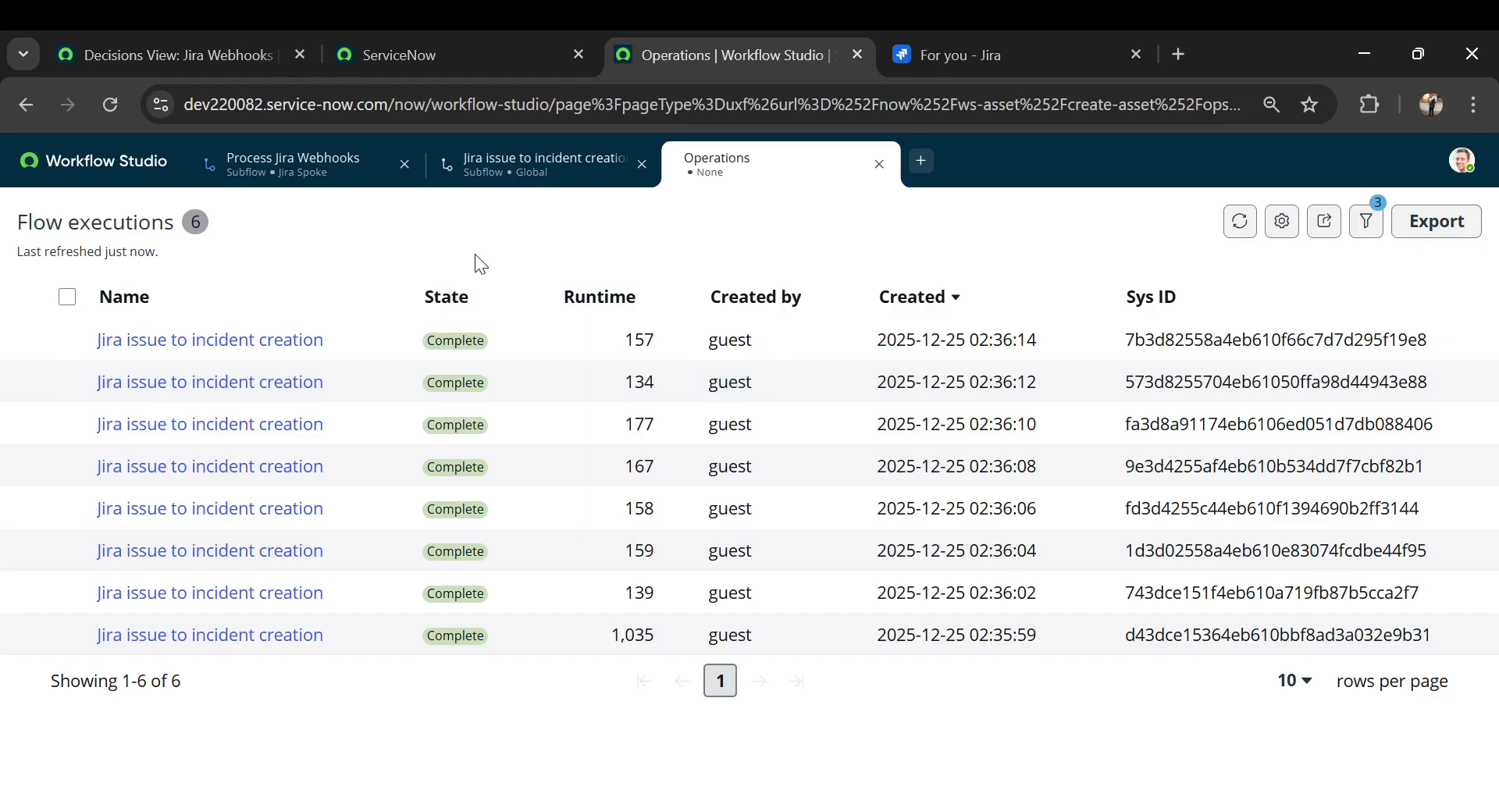
Switch to the ServiceNow instance and open the Self-Service Incidents list
{"action": "left_click", "coordinate": [449, 54]}
{"action": "left_click", "coordinate": [221, 164]}
{"action": "type", "text": "flow desig"}
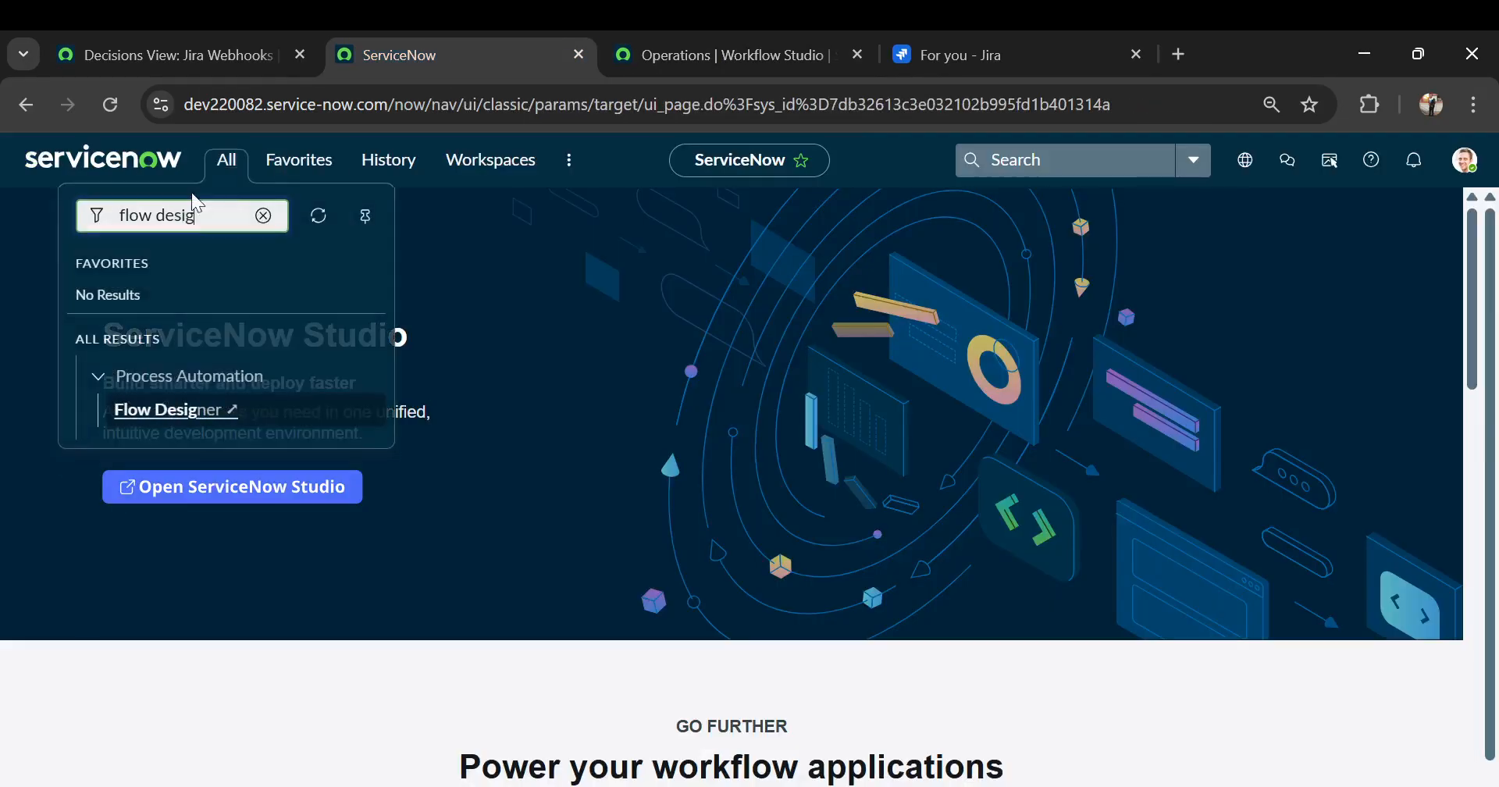
{"action": "triple_click", "coordinate": [177, 216]}
{"action": "type", "text": "in"}
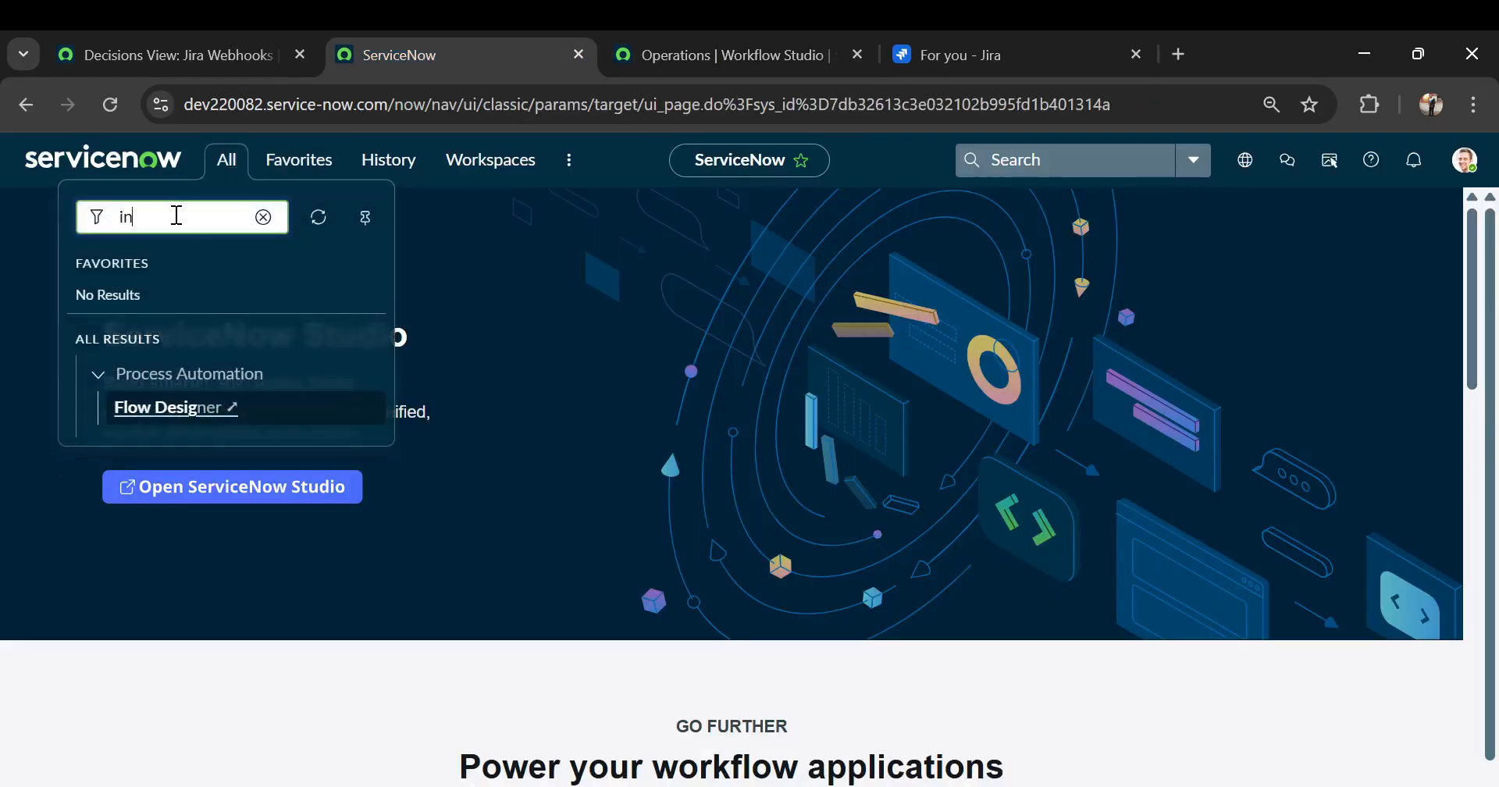
{"action": "type", "text": "cident"}
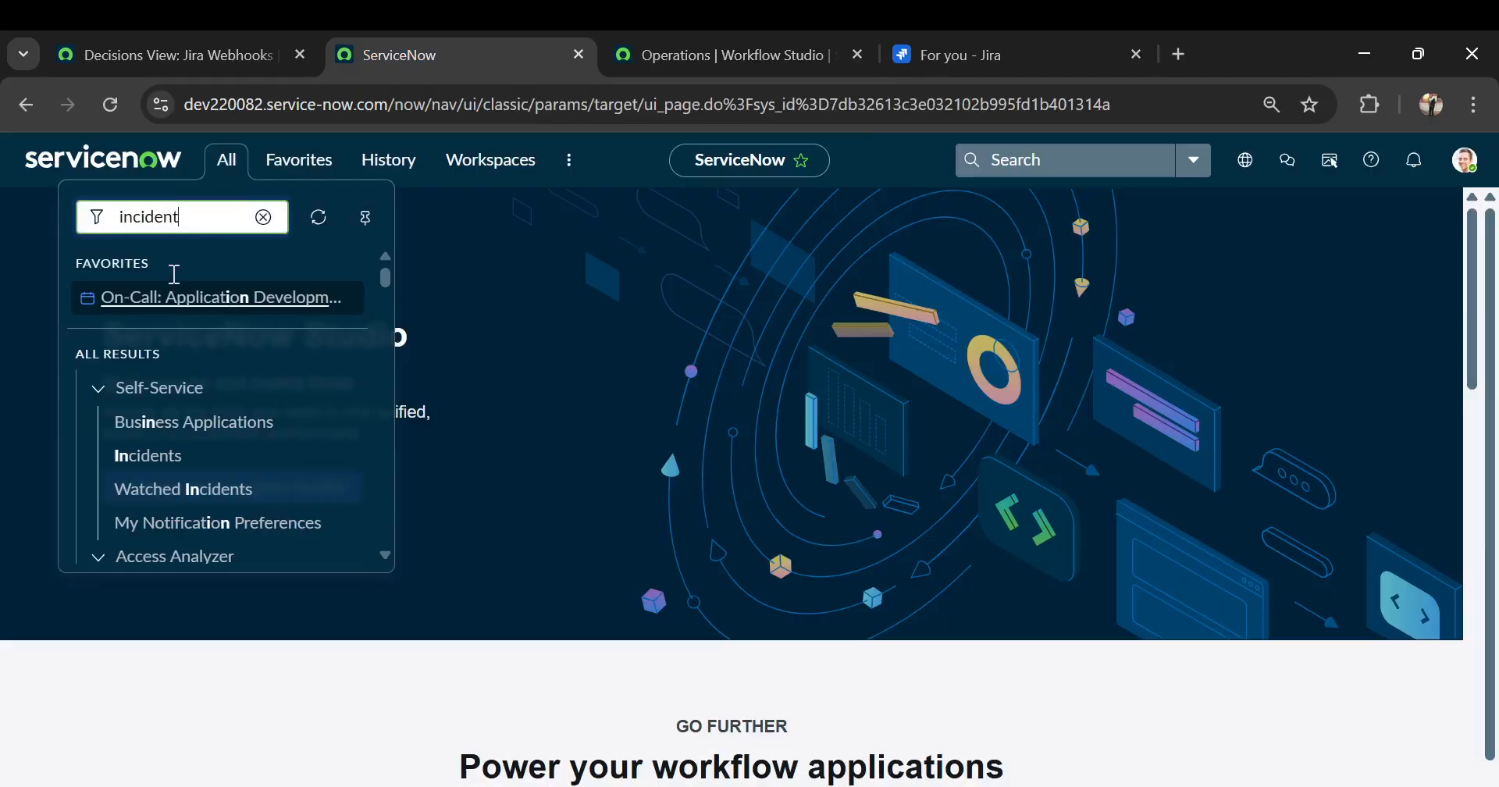
{"action": "left_click", "coordinate": [129, 459]}
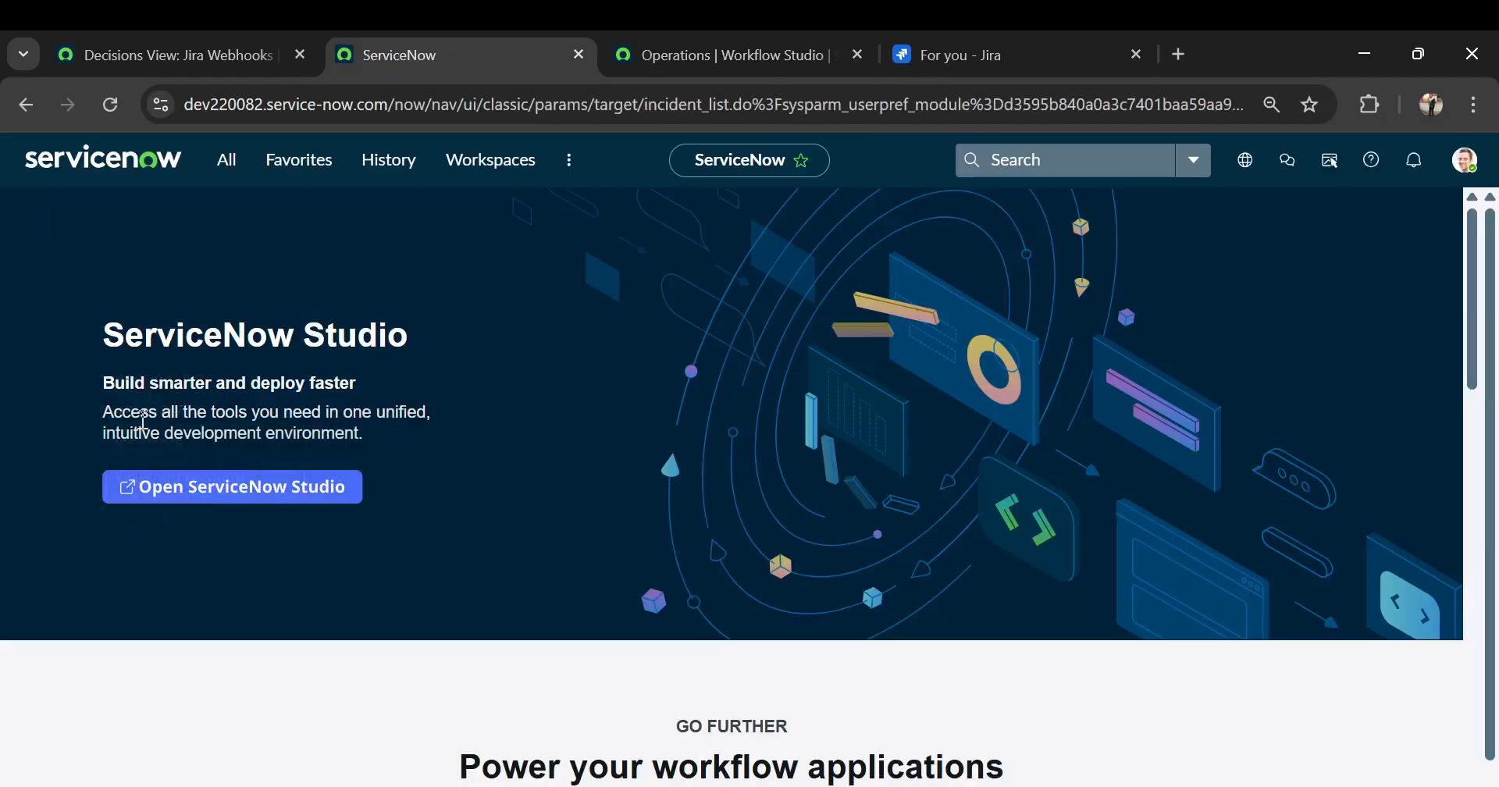
{"action": "left_click", "coordinate": [228, 166]}
{"action": "left_click", "coordinate": [153, 408]}
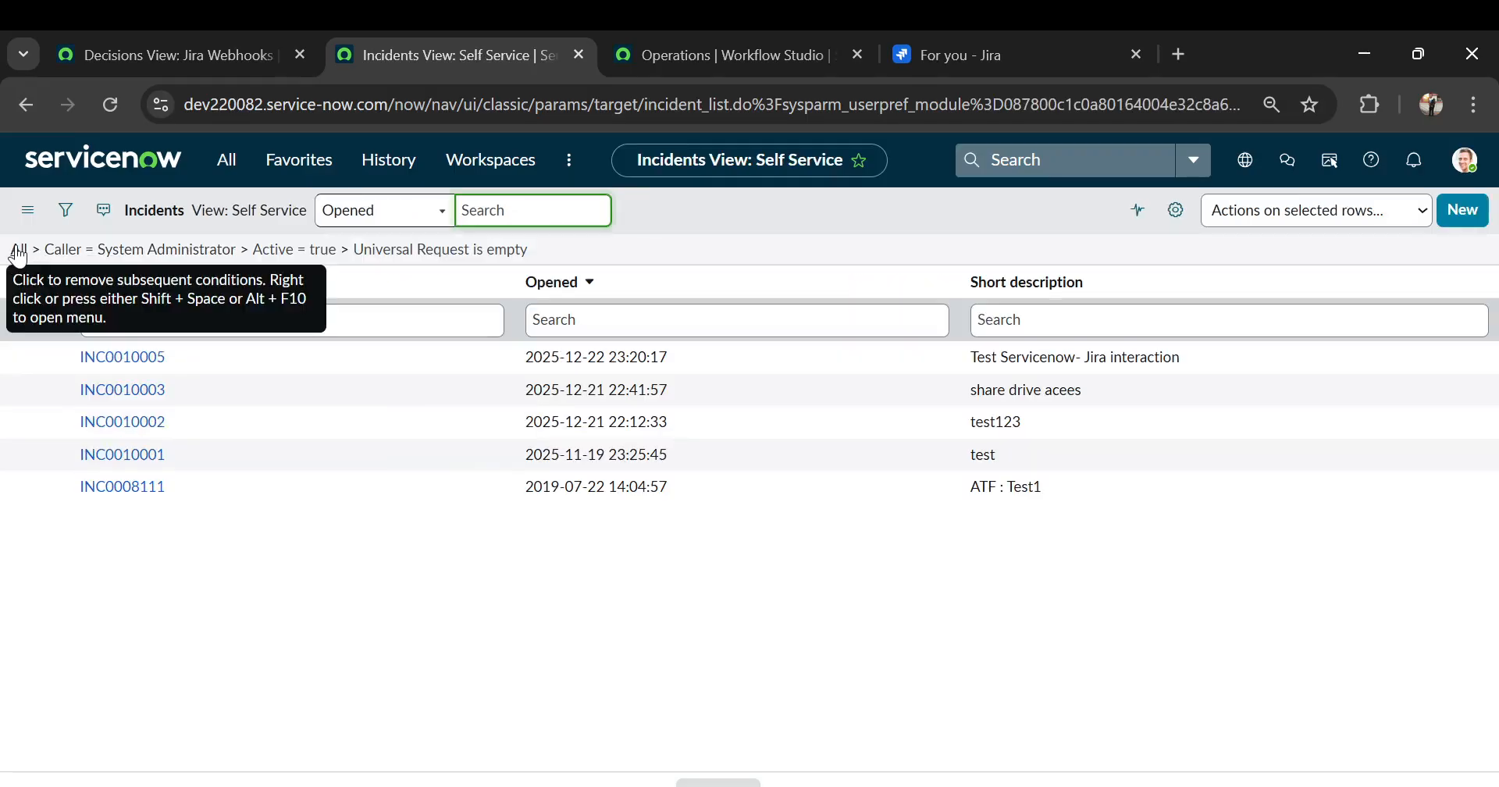
Remove all filter conditions from the incident list and check the short descriptions for incidents created from the Jira issue
{"action": "left_click", "coordinate": [19, 253]}
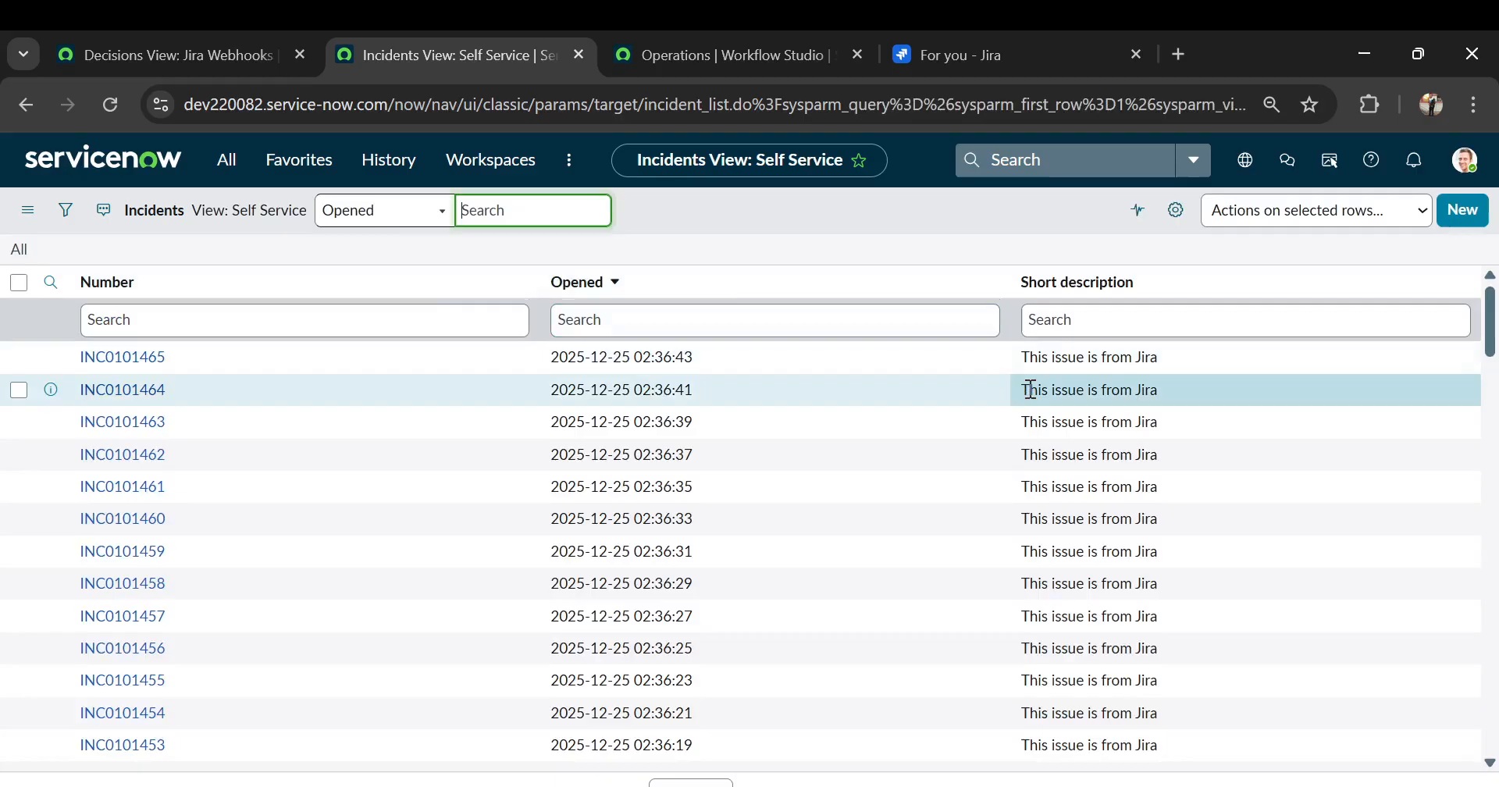
{"action": "scroll", "coordinate": [1032, 389], "scroll_direction": "down", "scroll_amount": 1}
{"action": "scroll", "coordinate": [1033, 394], "scroll_direction": "down", "scroll_amount": 15}
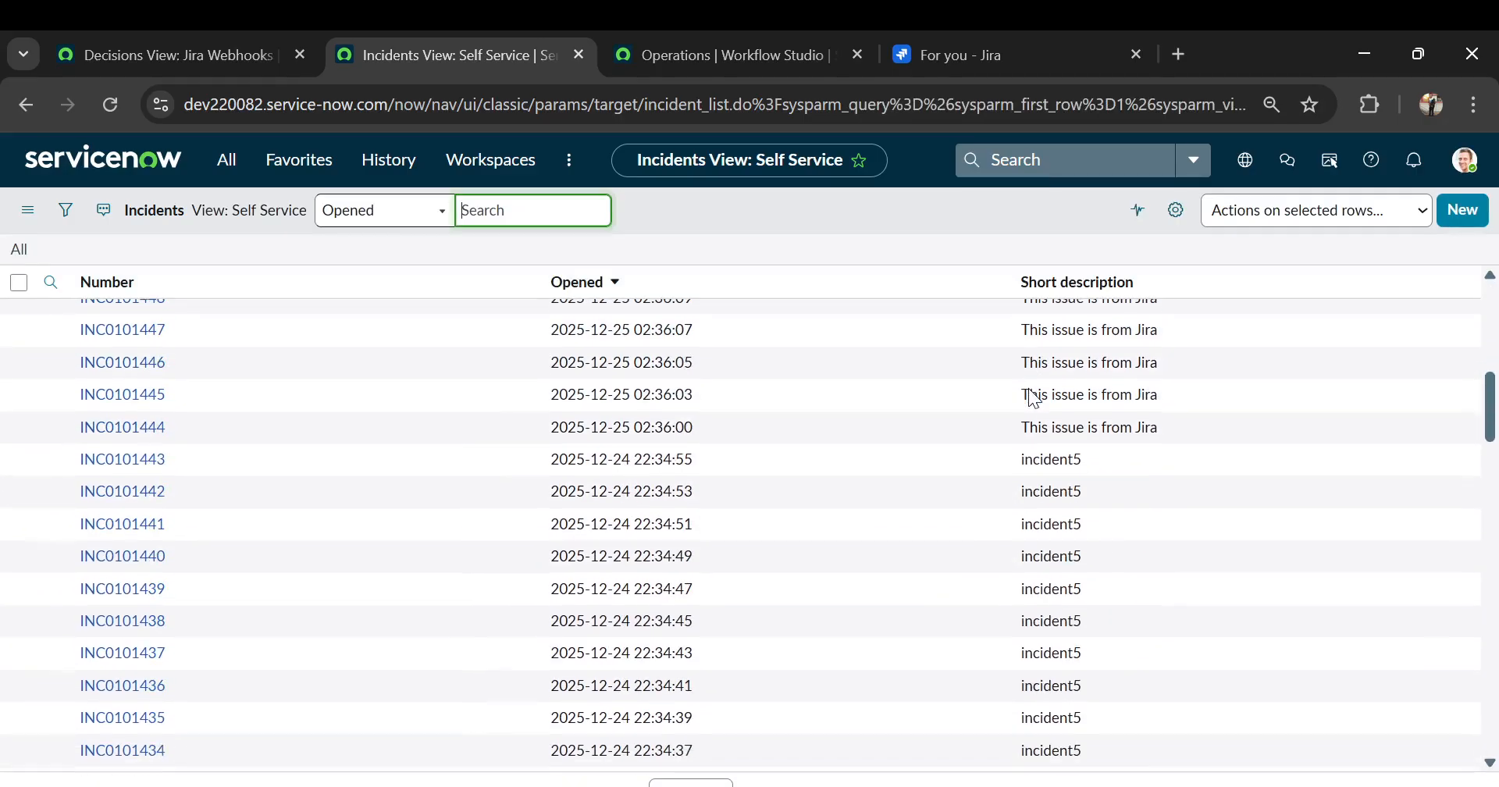
Filter the incident list to records with the short description "This issue is from Jira" and open the newest one
{"action": "scroll", "coordinate": [1032, 390], "scroll_direction": "up", "scroll_amount": 20}
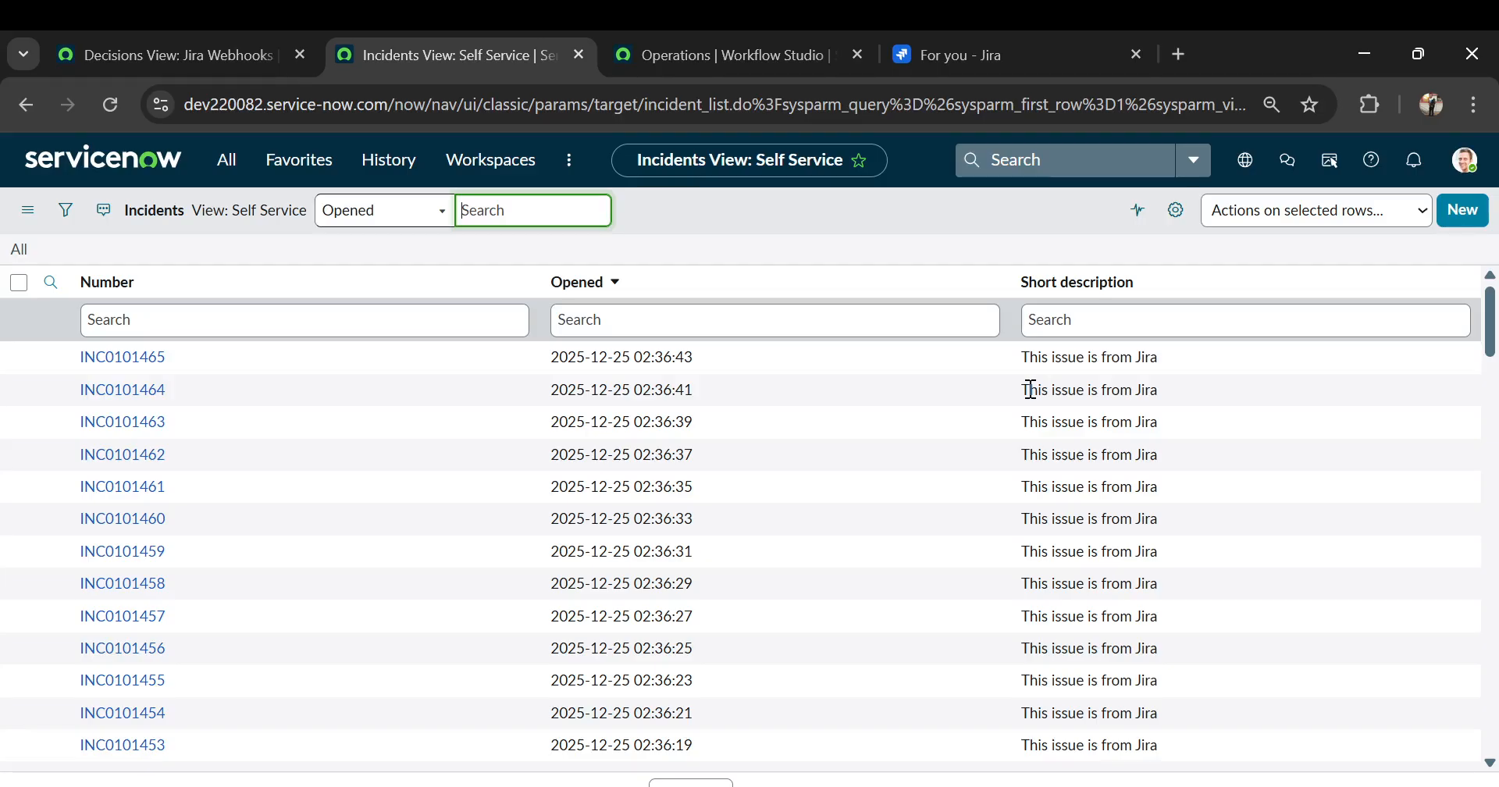
{"action": "right_click", "coordinate": [1070, 358]}
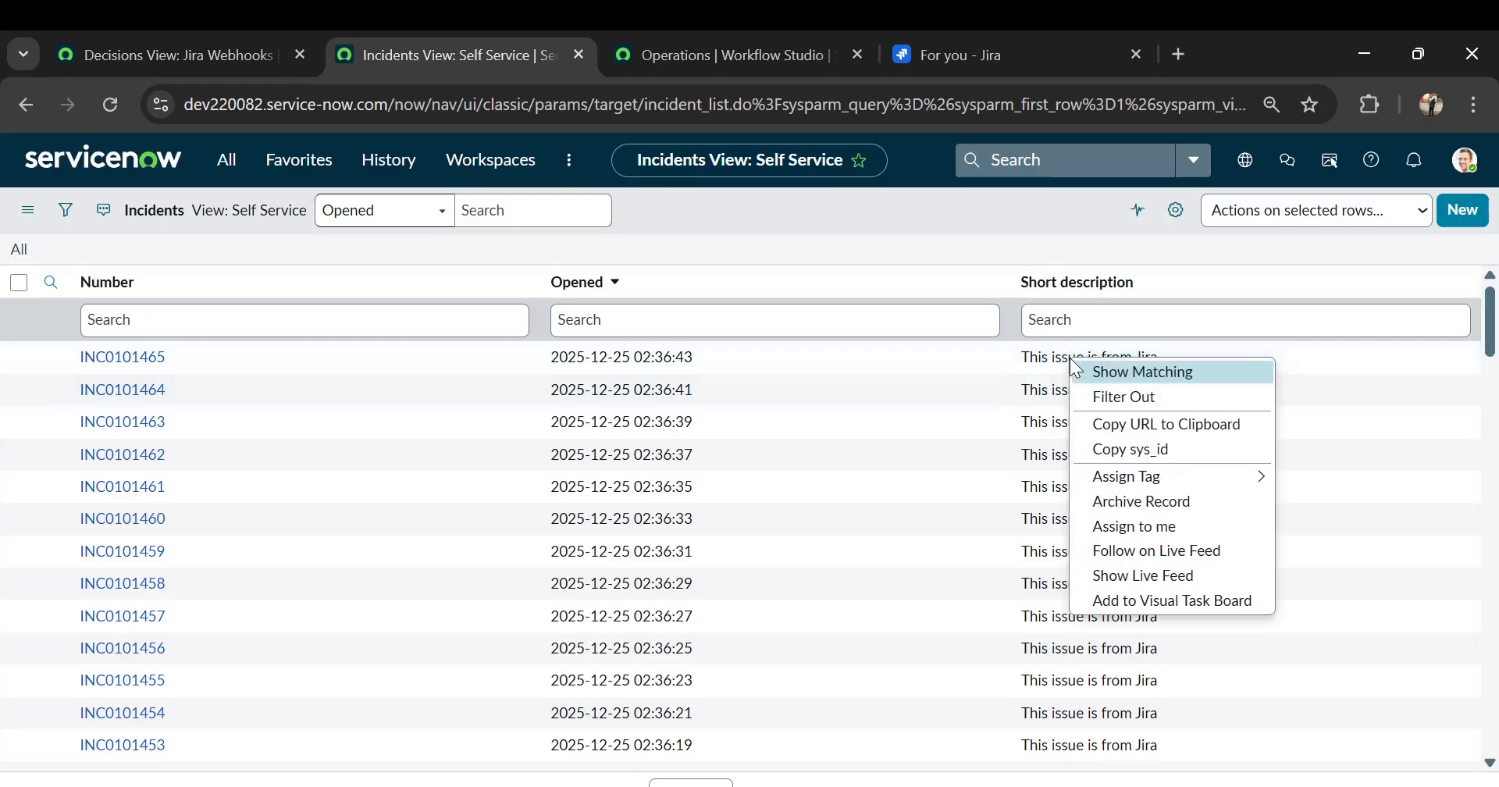
{"action": "left_click", "coordinate": [1107, 373]}
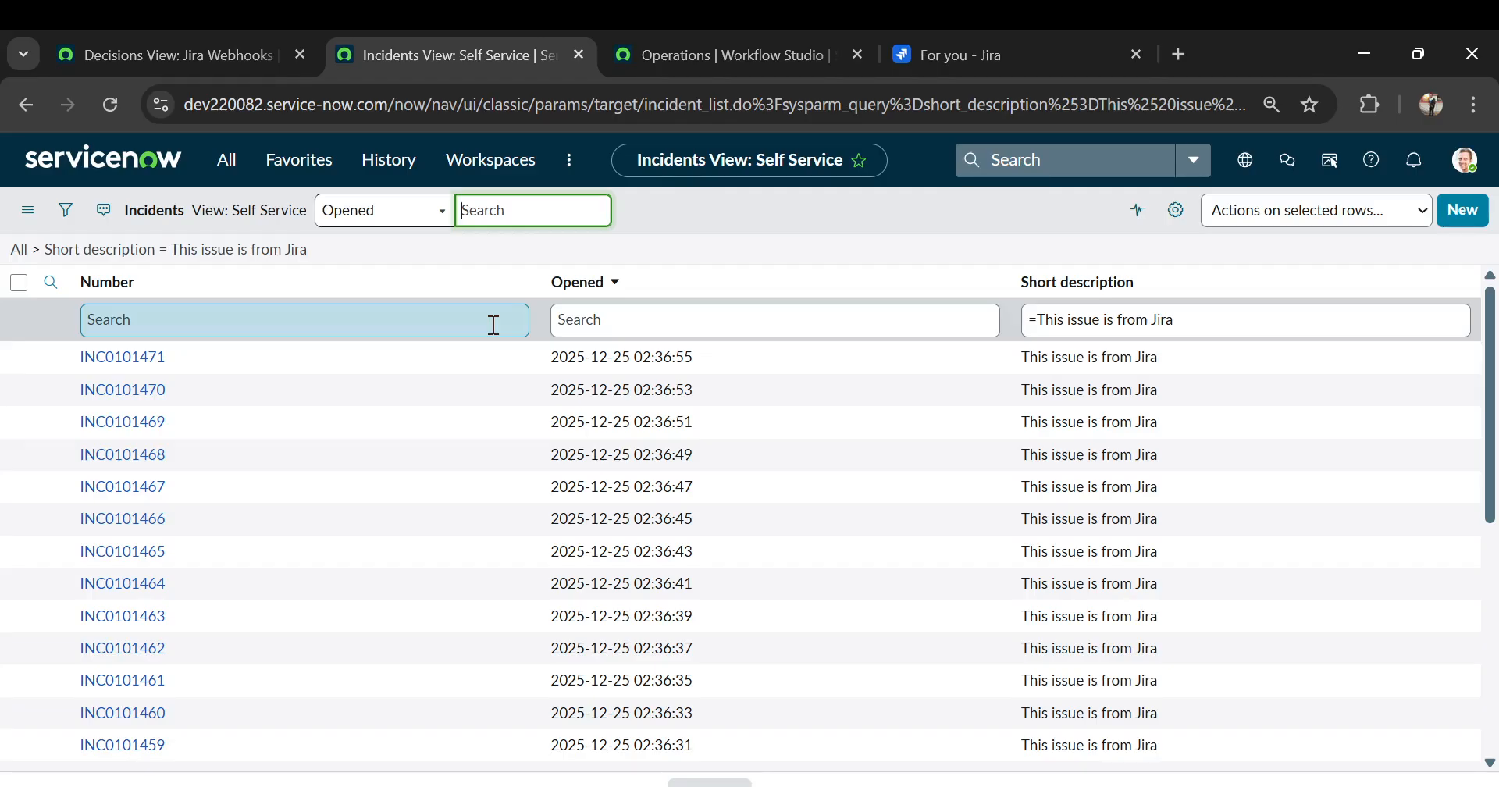
{"action": "scroll", "coordinate": [633, 406], "scroll_direction": "down", "scroll_amount": 6}
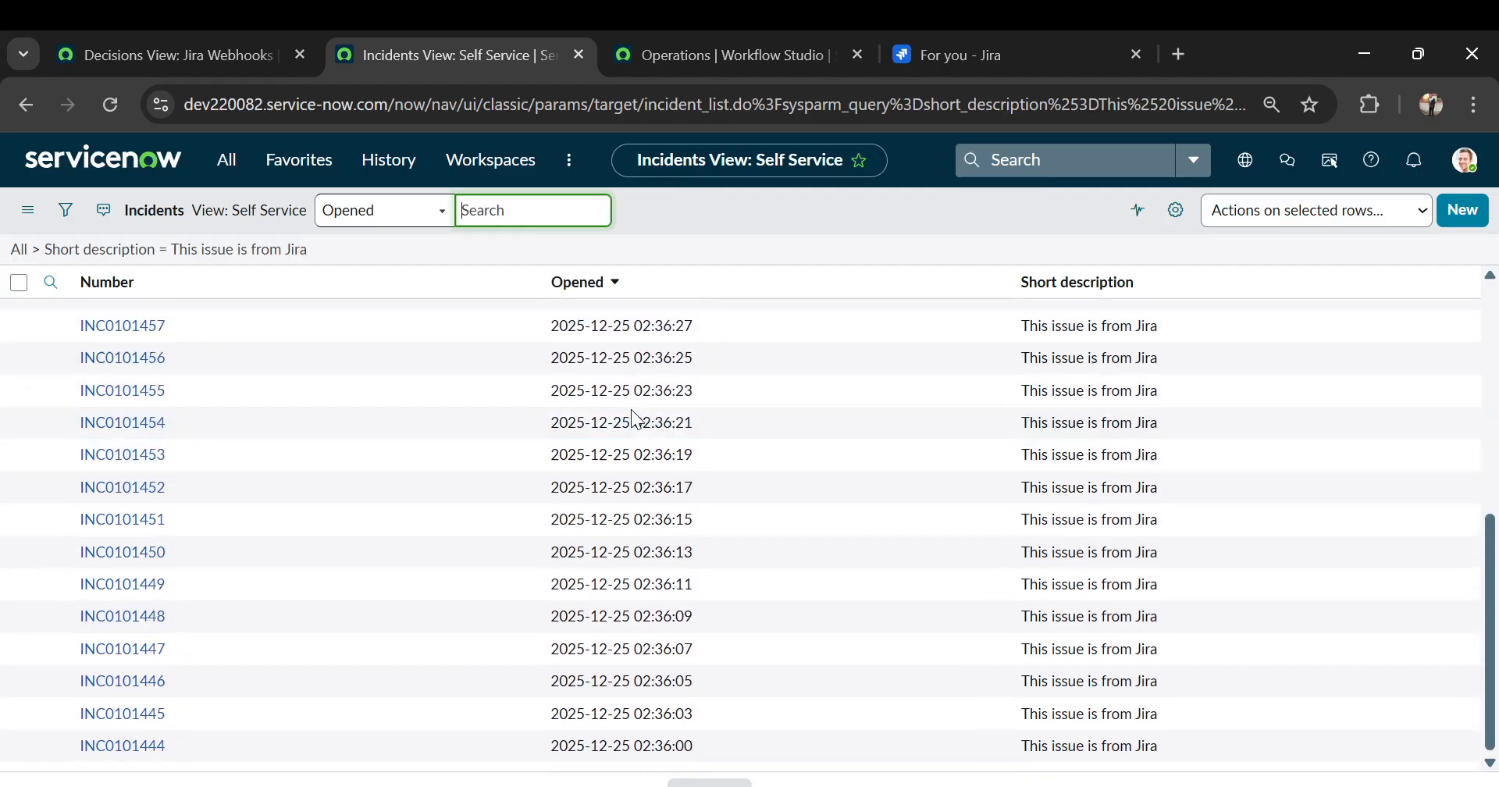
{"action": "scroll", "coordinate": [636, 419], "scroll_direction": "up", "scroll_amount": 6}
{"action": "left_click", "coordinate": [128, 361]}
Switch to Jira, open the top incident5 task from the recently worked-on items and review its details
{"action": "left_click", "coordinate": [753, 43]}
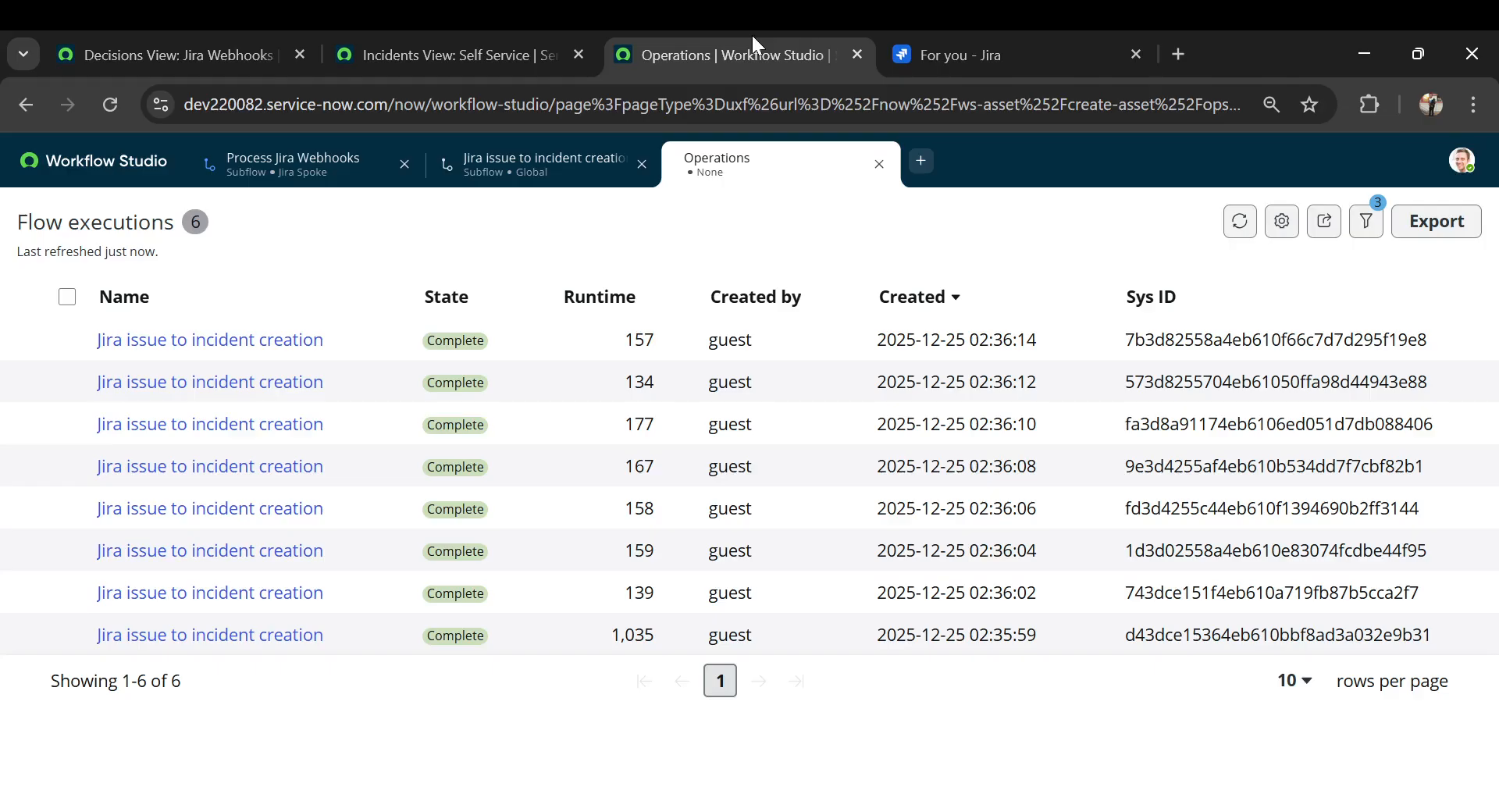
{"action": "left_click", "coordinate": [959, 55]}
{"action": "scroll", "coordinate": [564, 495], "scroll_direction": "down", "scroll_amount": 1}
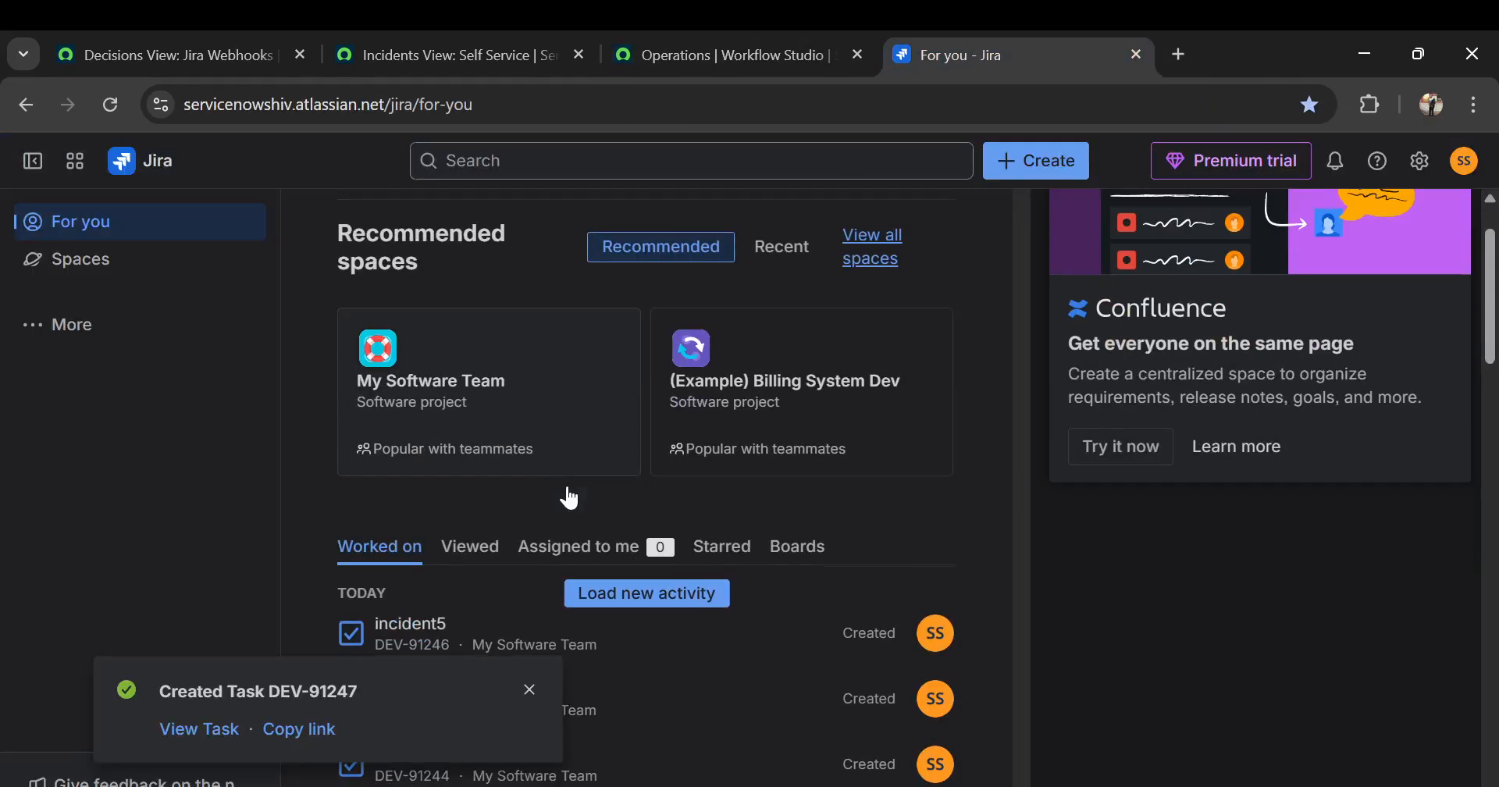
{"action": "left_click", "coordinate": [530, 690]}
{"action": "scroll", "coordinate": [753, 446], "scroll_direction": "down", "scroll_amount": 1}
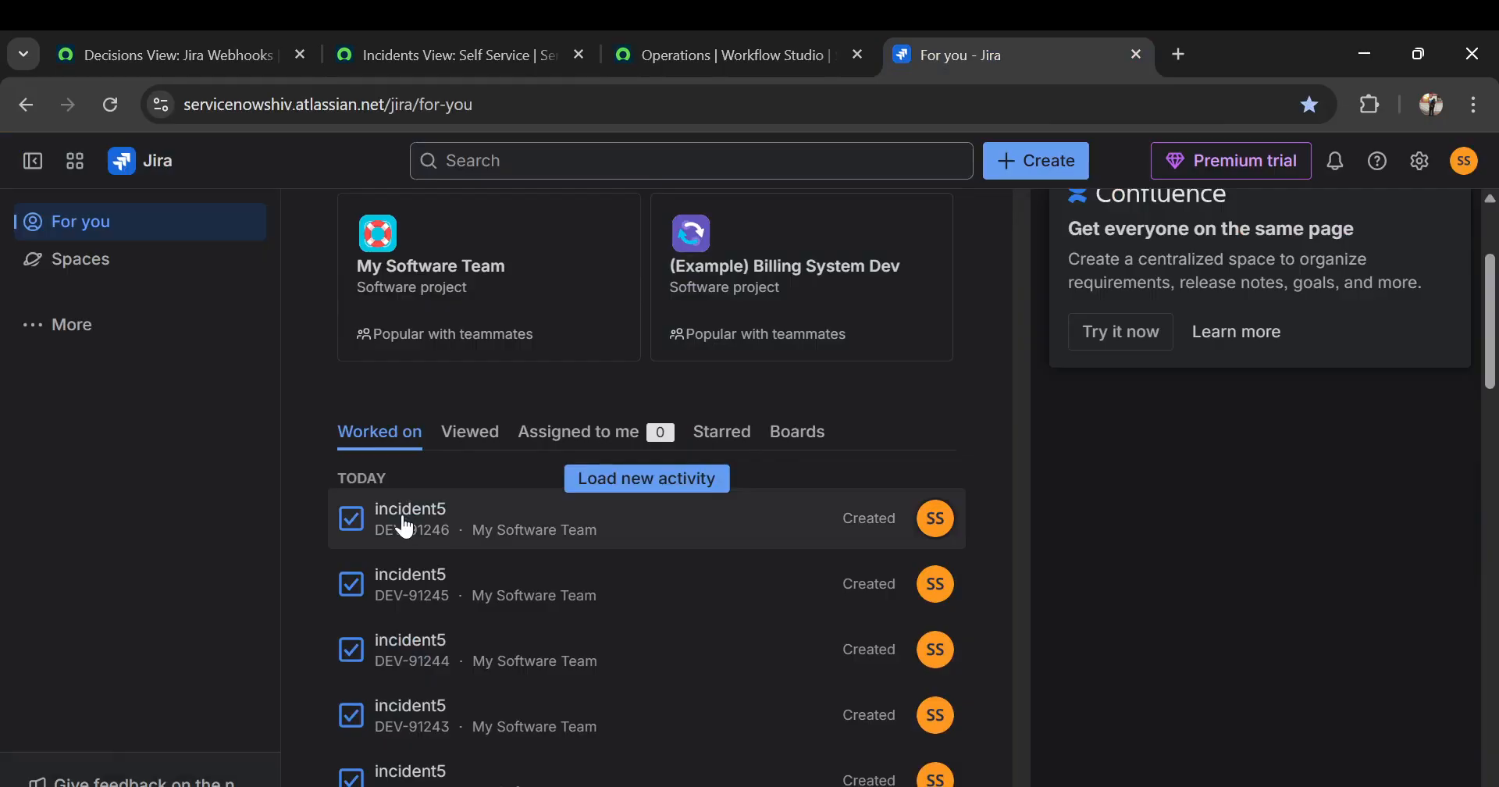
{"action": "scroll", "coordinate": [405, 528], "scroll_direction": "down", "scroll_amount": 2}
{"action": "scroll", "coordinate": [402, 522], "scroll_direction": "up", "scroll_amount": 4}
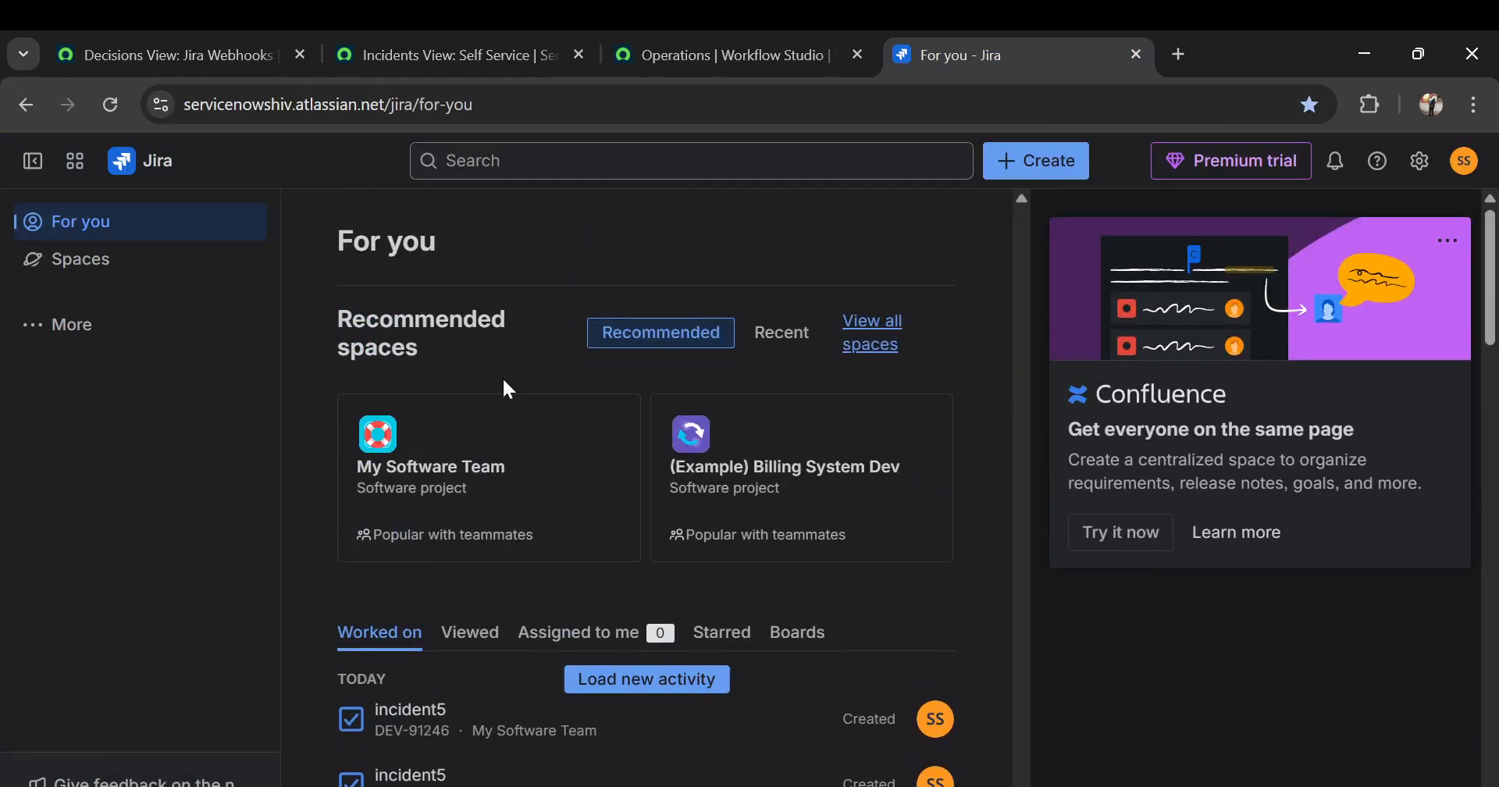
{"action": "scroll", "coordinate": [420, 616], "scroll_direction": "down", "scroll_amount": 1}
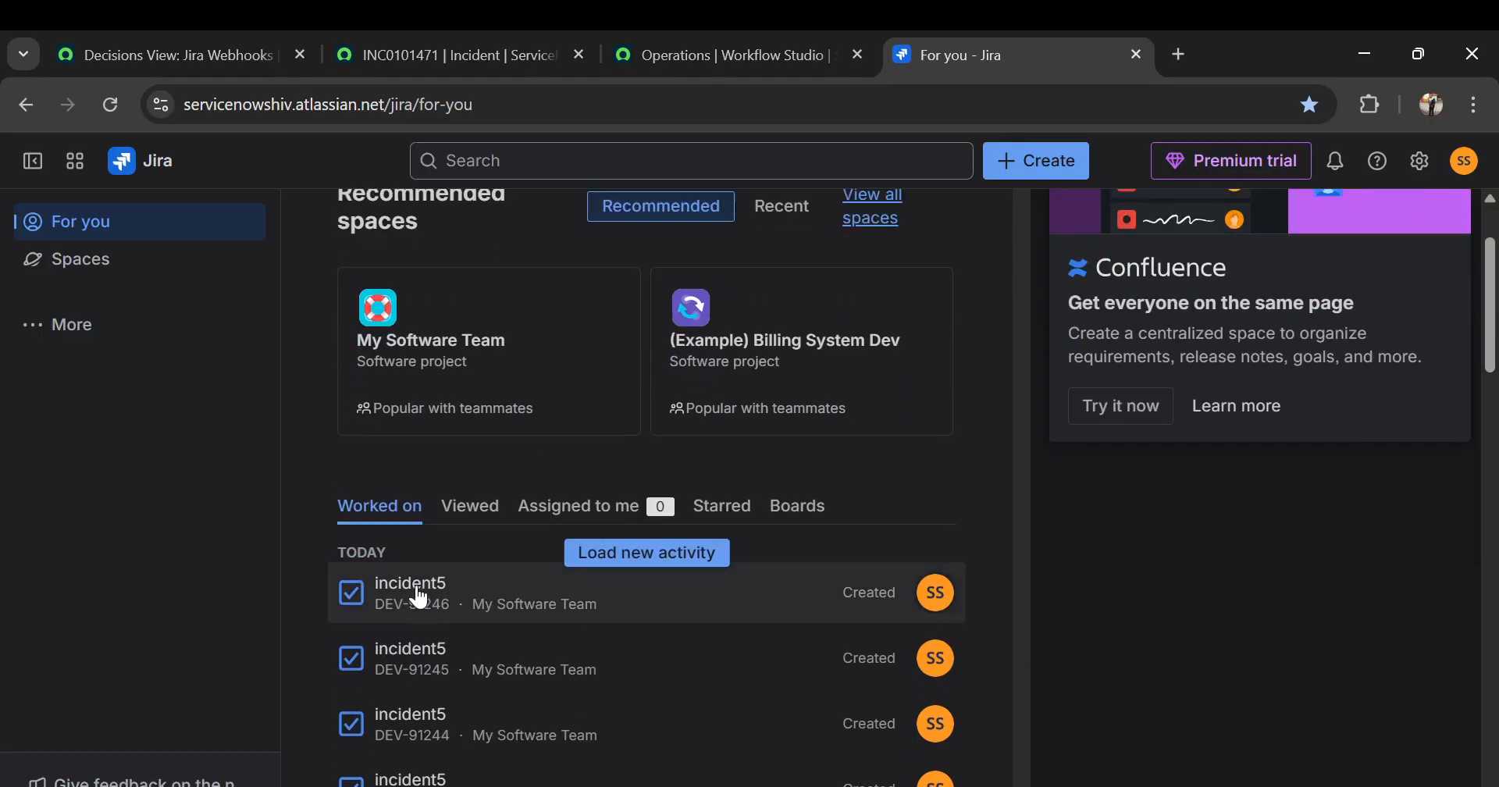
{"action": "left_click", "coordinate": [419, 596]}
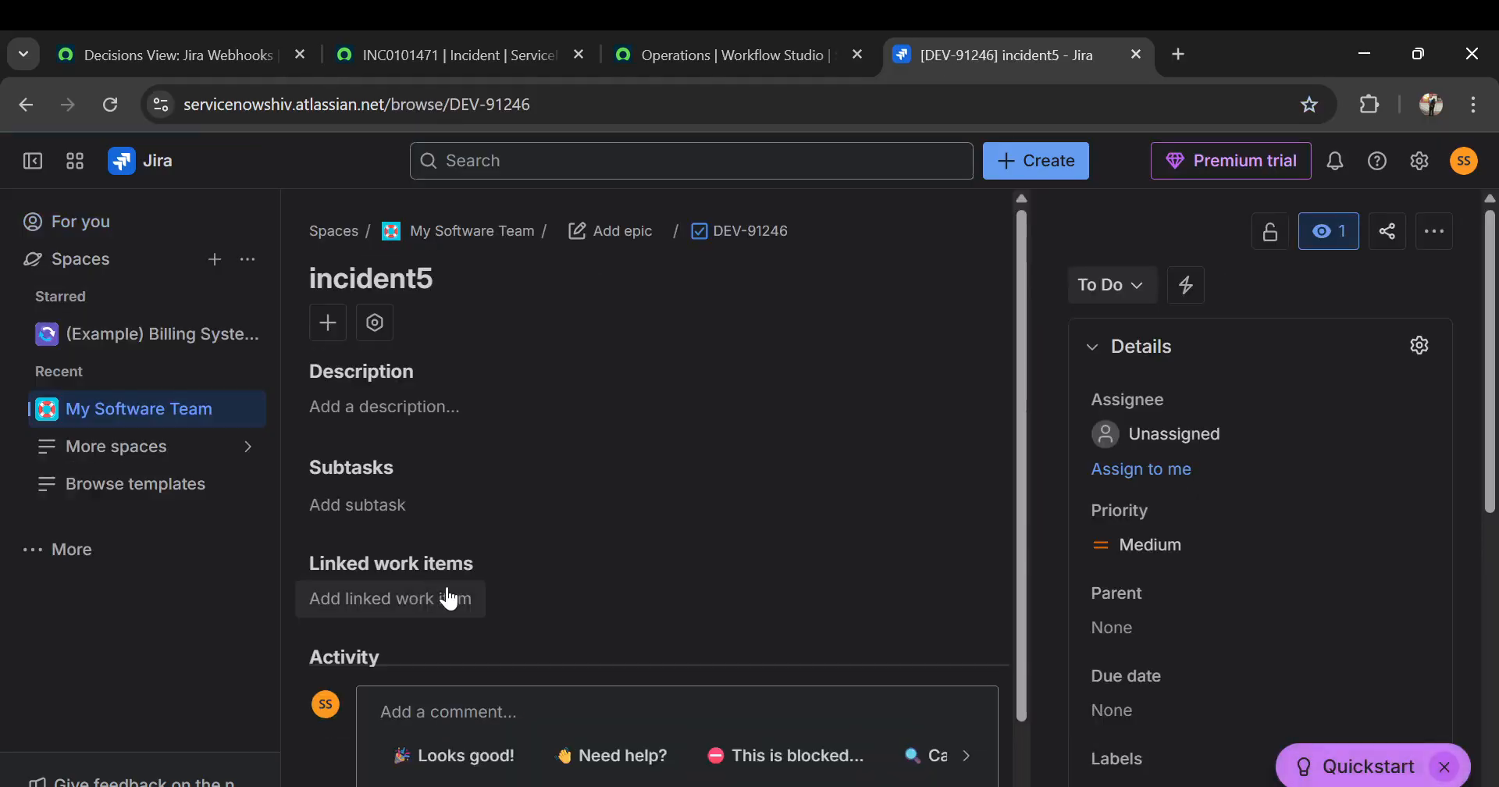
{"action": "scroll", "coordinate": [473, 403], "scroll_direction": "down", "scroll_amount": 1}
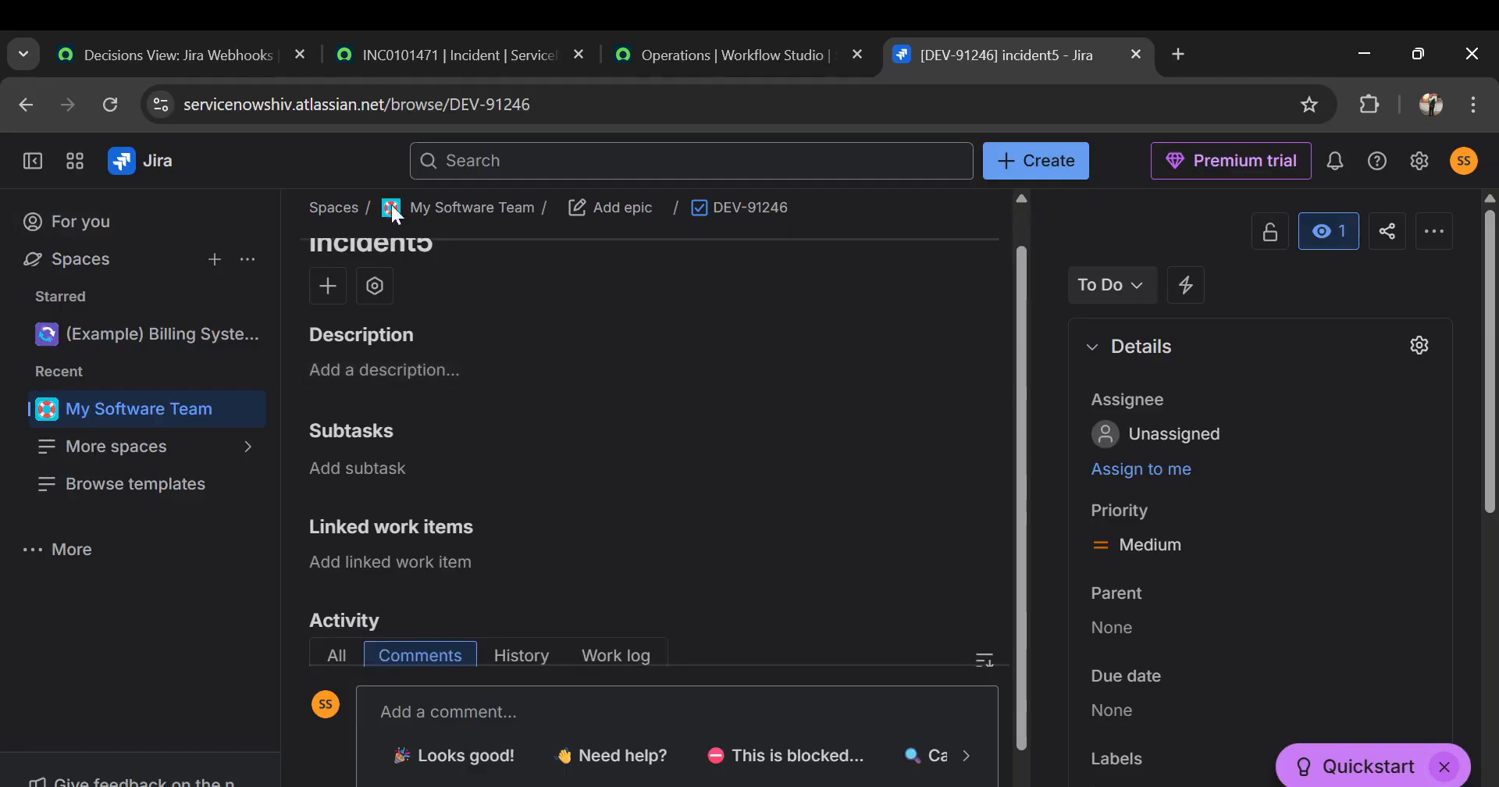
{"action": "scroll", "coordinate": [396, 205], "scroll_direction": "up", "scroll_amount": 1}
Open the list view of the My Software Team space and look for the "This issue is from Jira" work items
{"action": "left_click", "coordinate": [474, 235]}
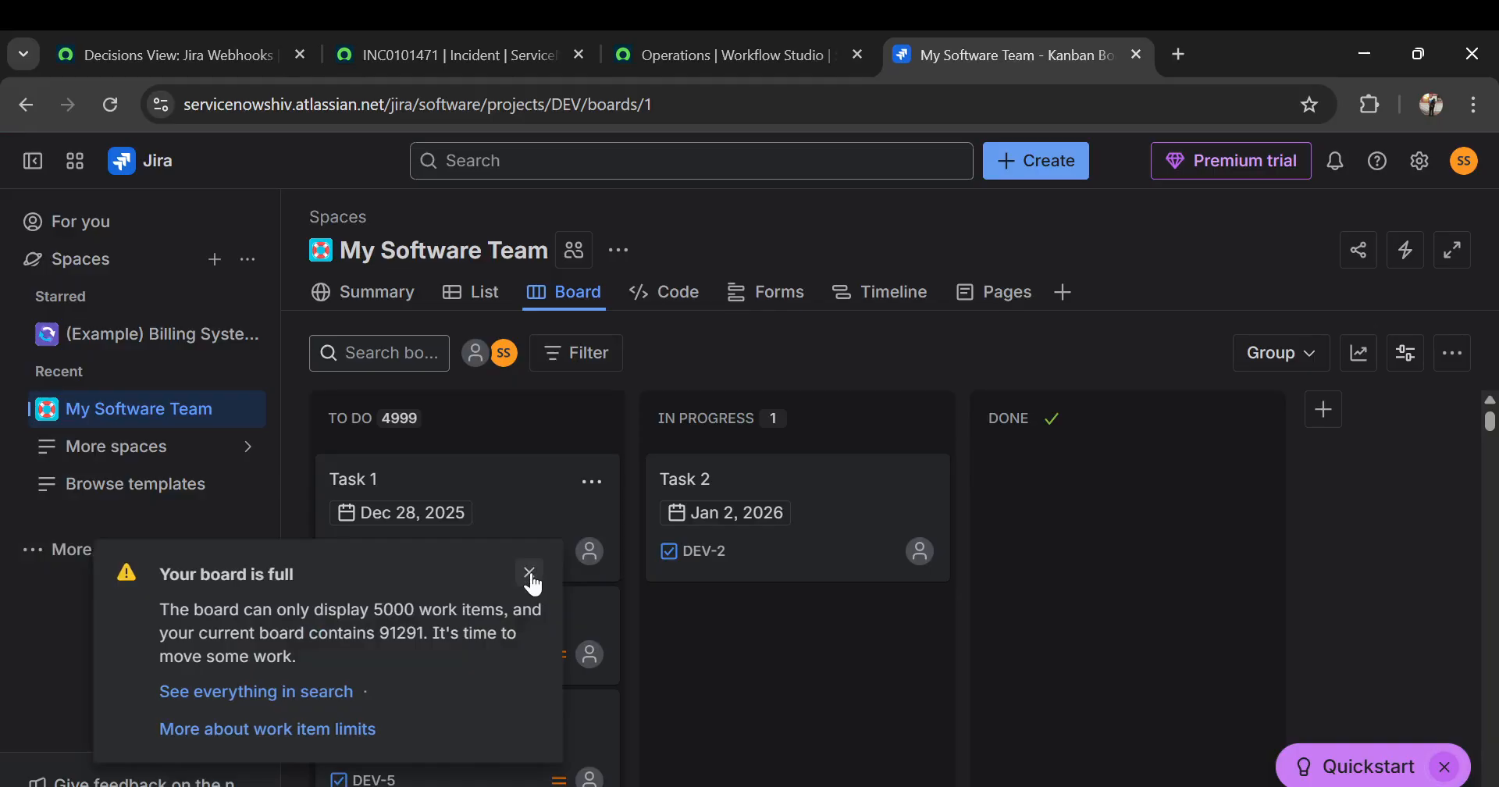
{"action": "left_click", "coordinate": [529, 577]}
{"action": "left_click", "coordinate": [487, 295]}
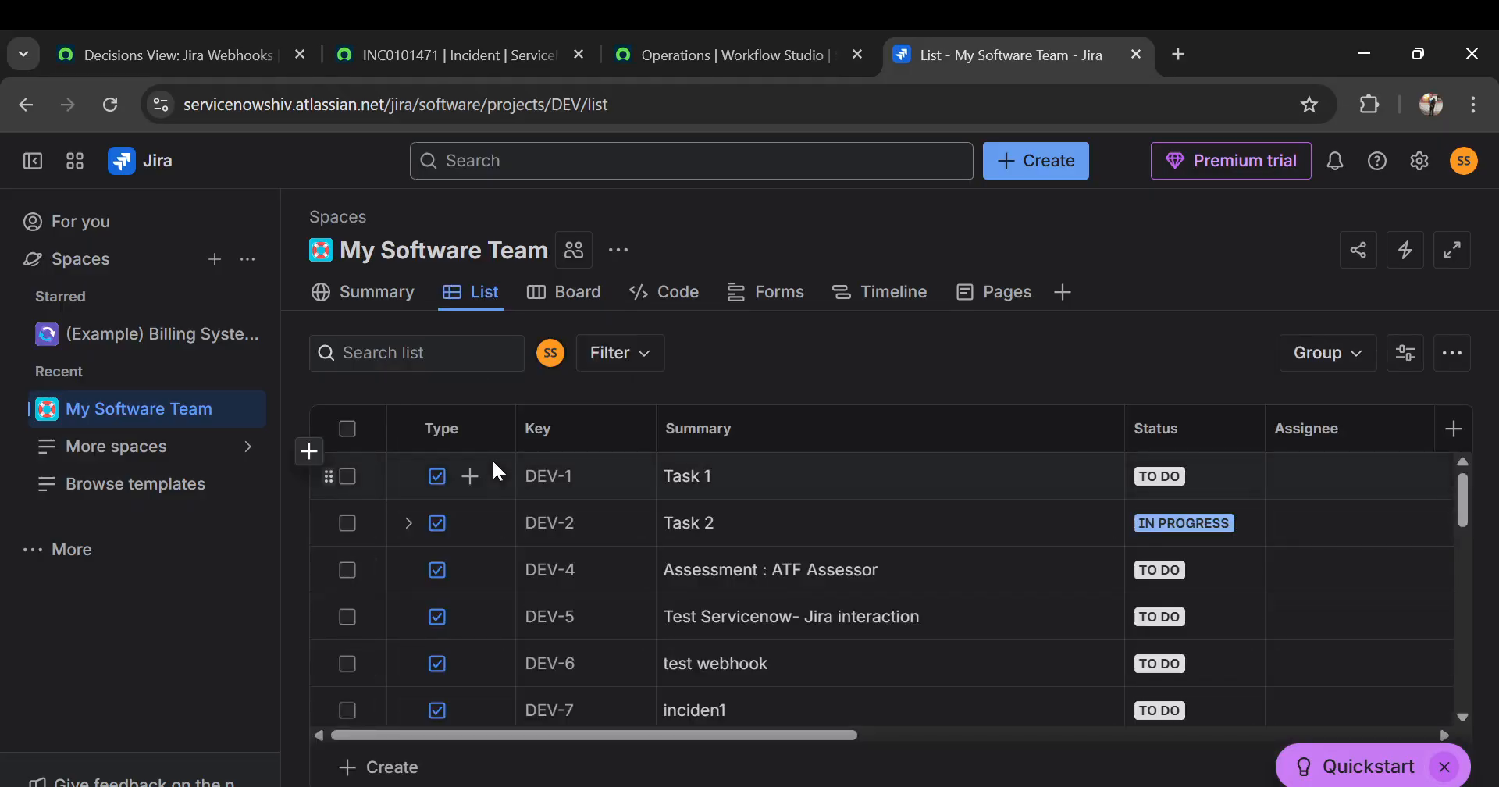
{"action": "scroll", "coordinate": [766, 475], "scroll_direction": "down", "scroll_amount": 1}
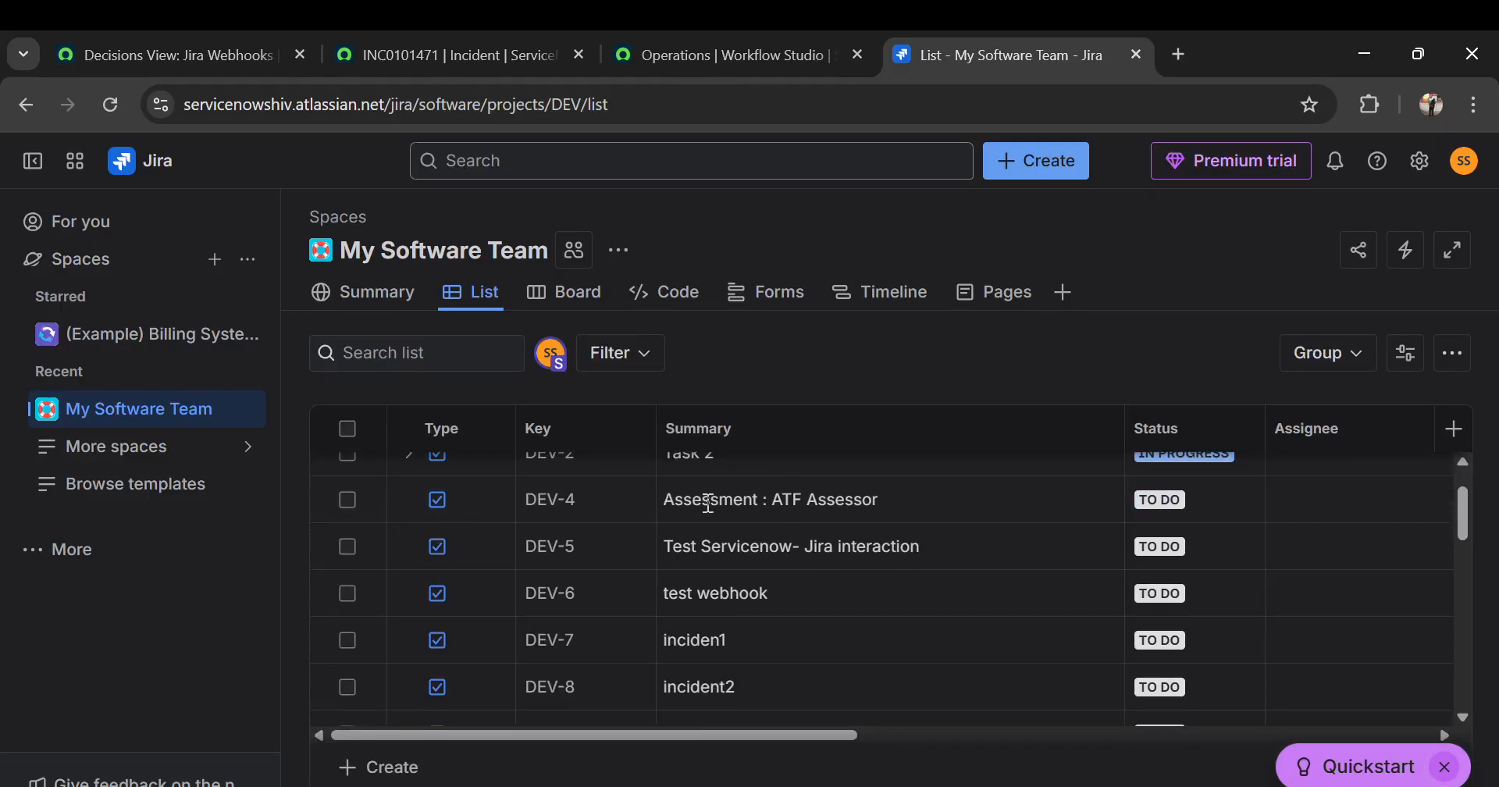
{"action": "scroll", "coordinate": [667, 561], "scroll_direction": "down", "scroll_amount": 1}
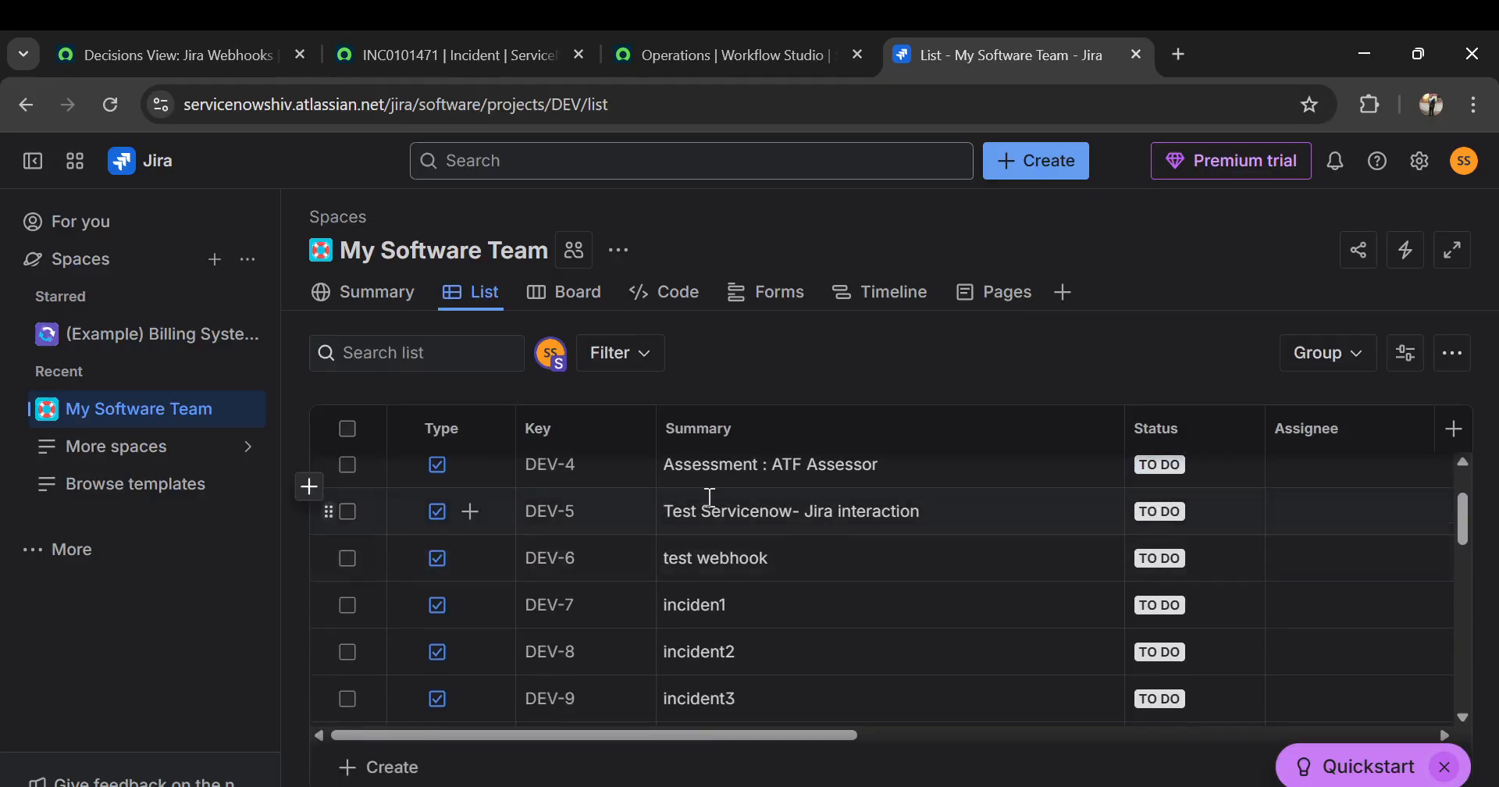
{"action": "scroll", "coordinate": [709, 500], "scroll_direction": "down", "scroll_amount": 10}
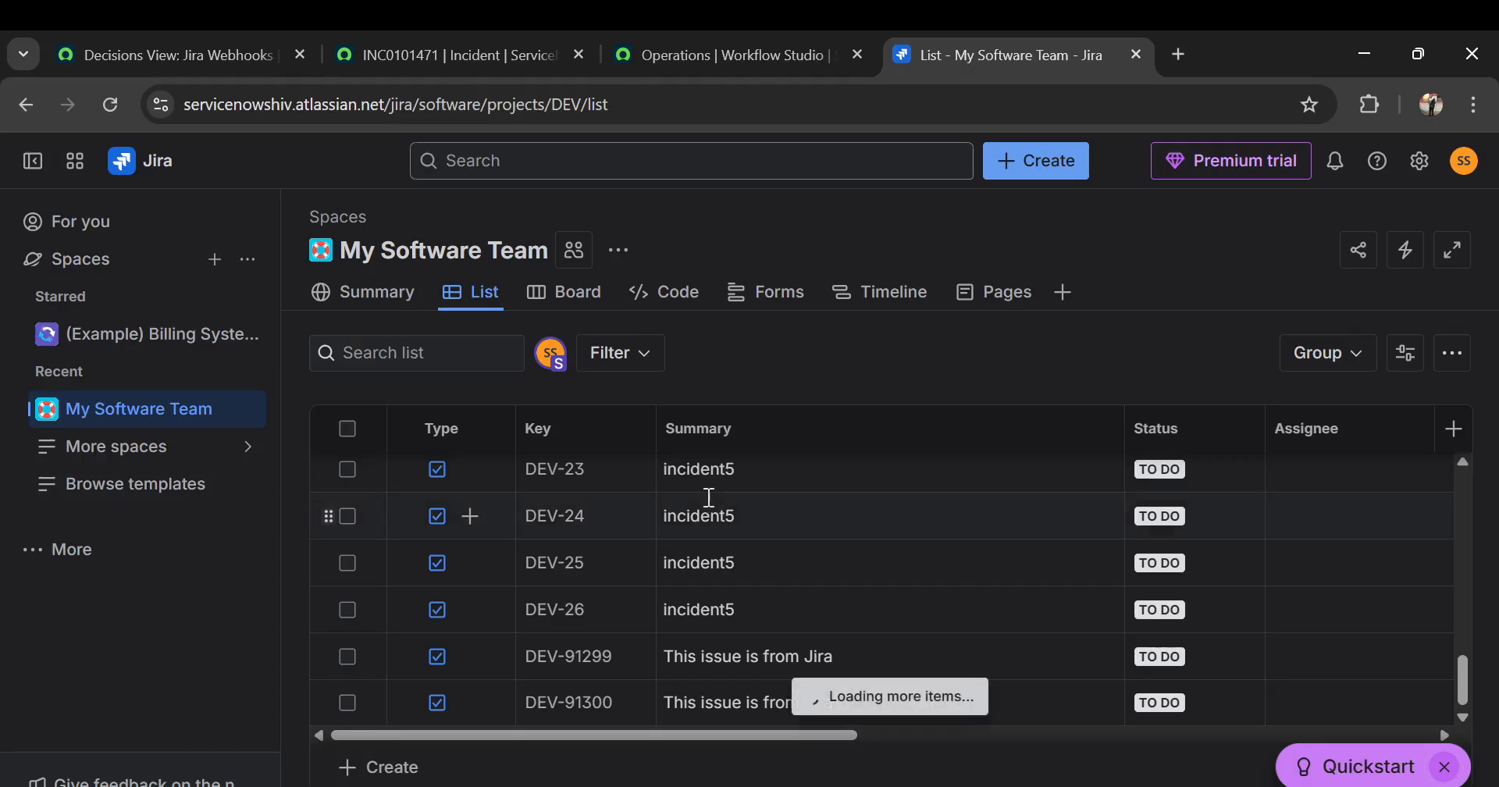
{"action": "scroll", "coordinate": [669, 601], "scroll_direction": "down", "scroll_amount": 3}
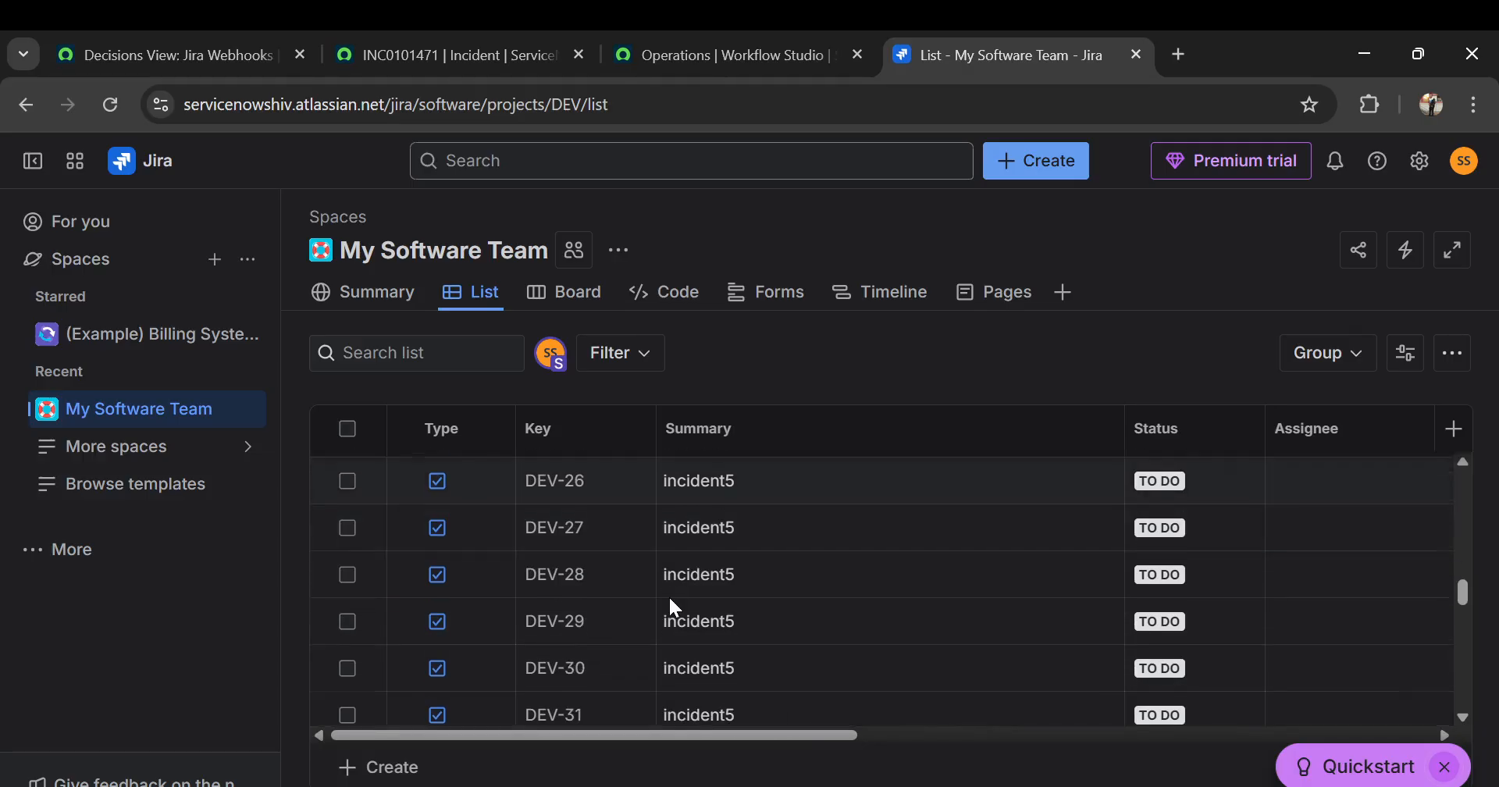
{"action": "scroll", "coordinate": [671, 599], "scroll_direction": "down", "scroll_amount": 10}
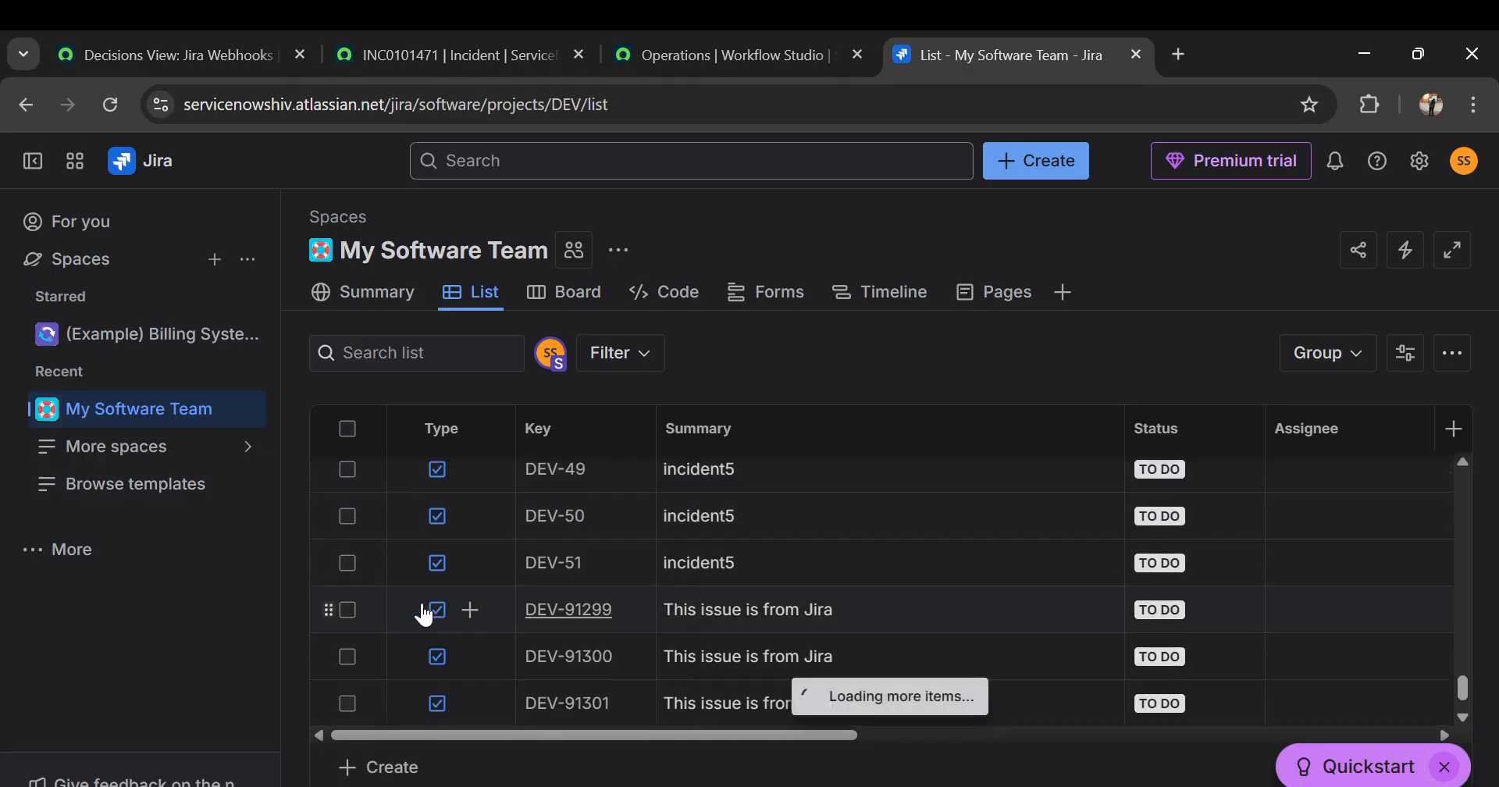
{"action": "scroll", "coordinate": [685, 613], "scroll_direction": "down", "scroll_amount": 12}
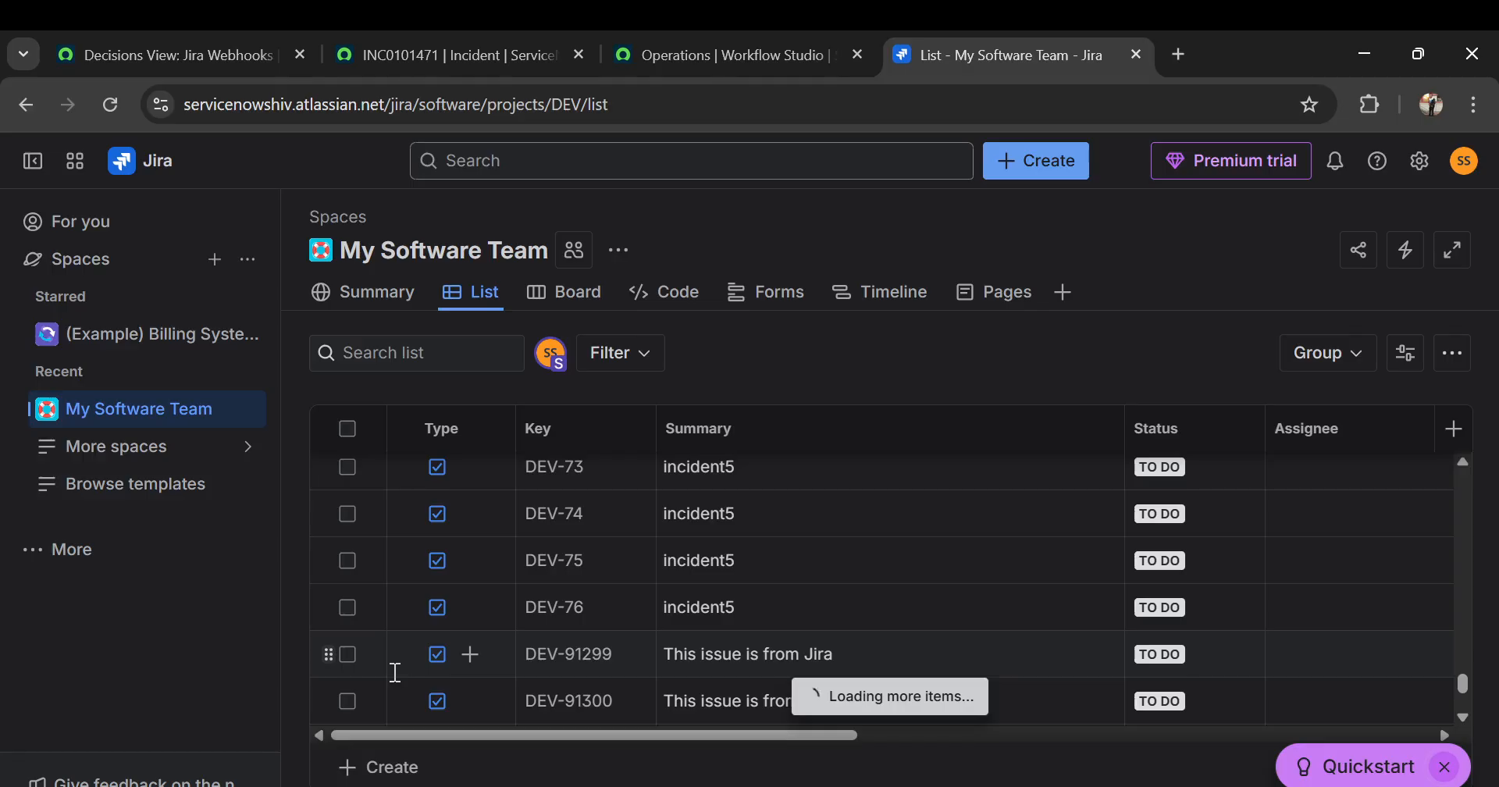
{"action": "left_click", "coordinate": [566, 664]}
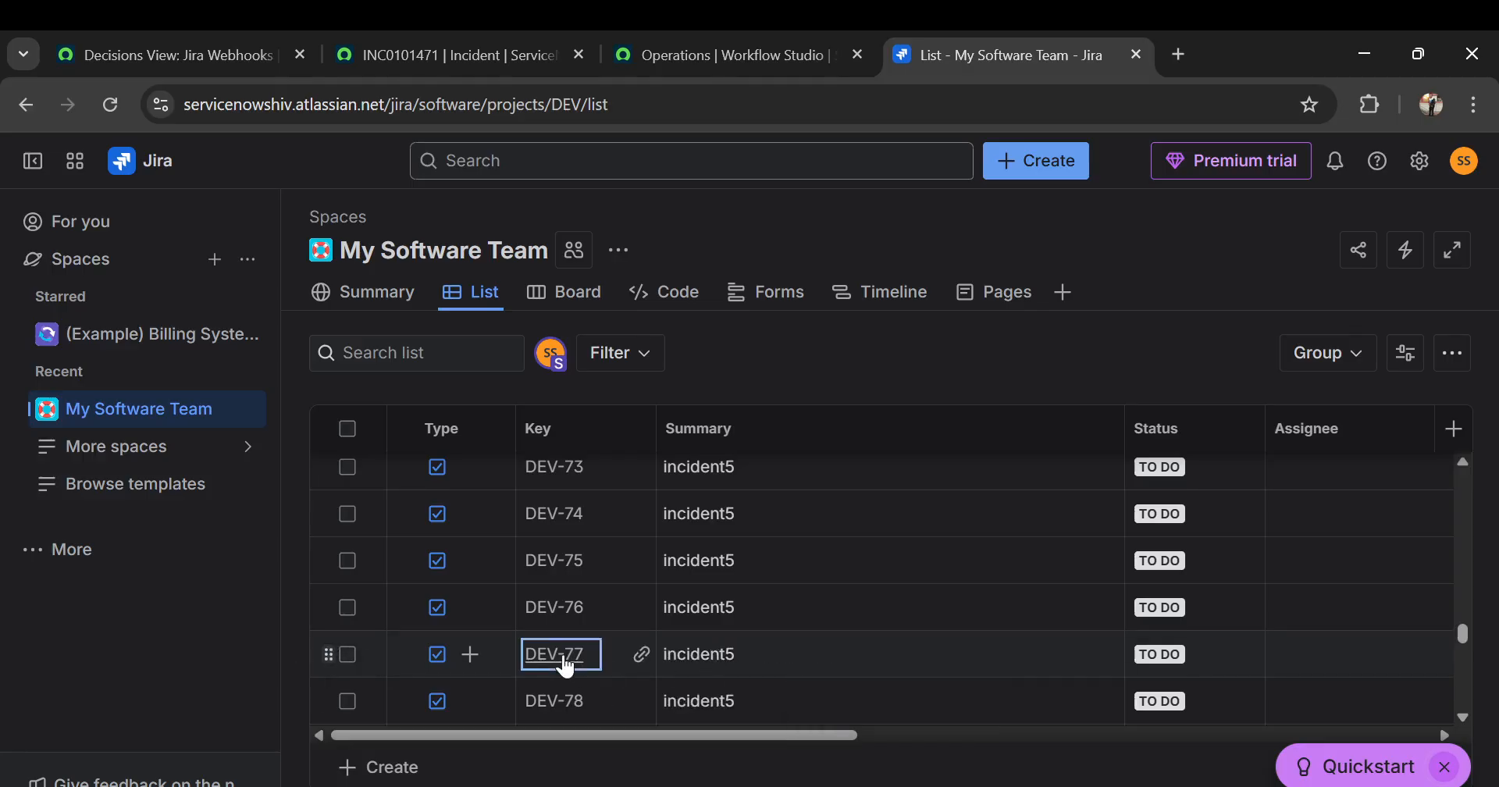
{"action": "left_click", "coordinate": [564, 656]}
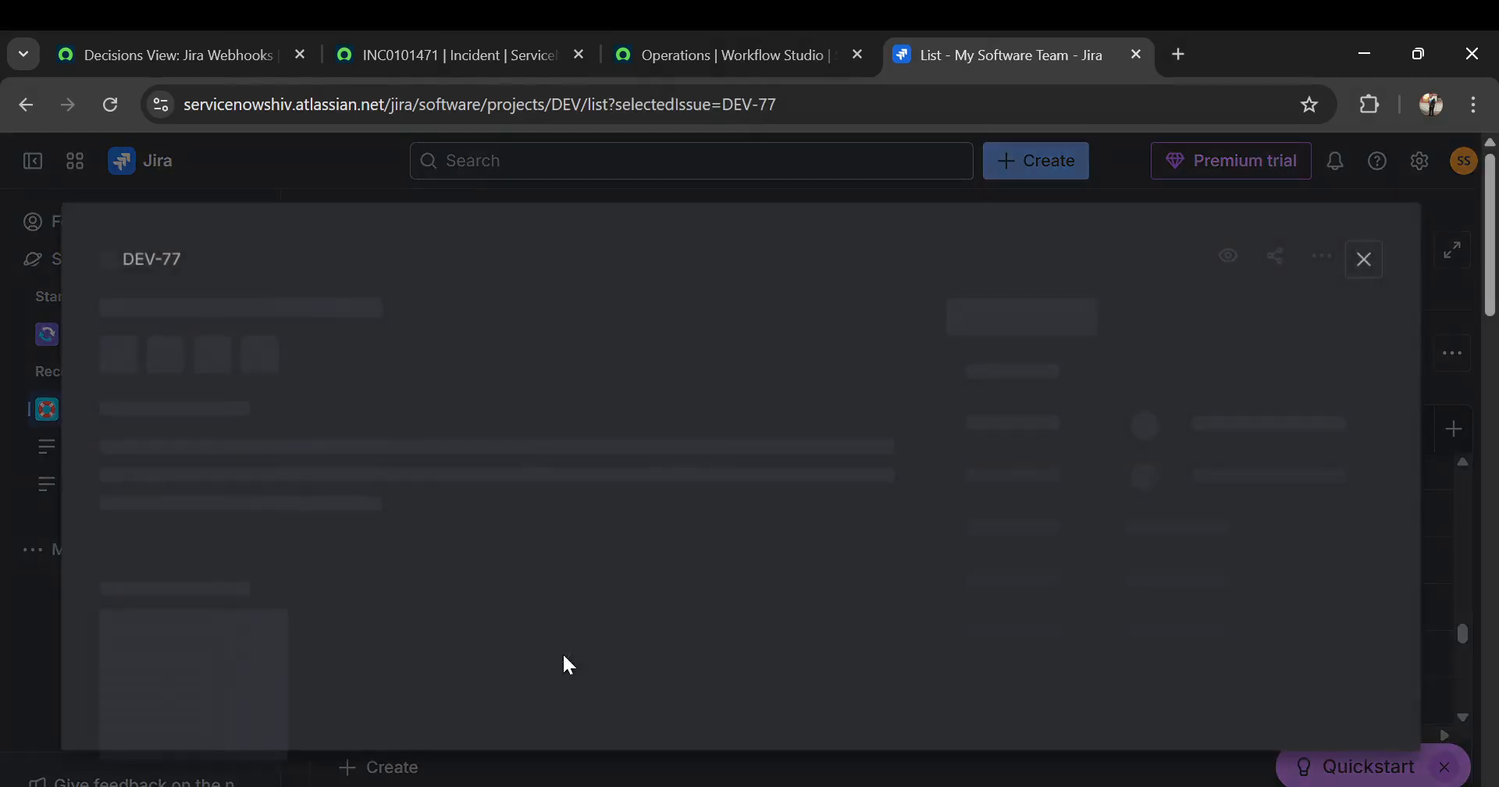
{"action": "left_click", "coordinate": [1362, 265]}
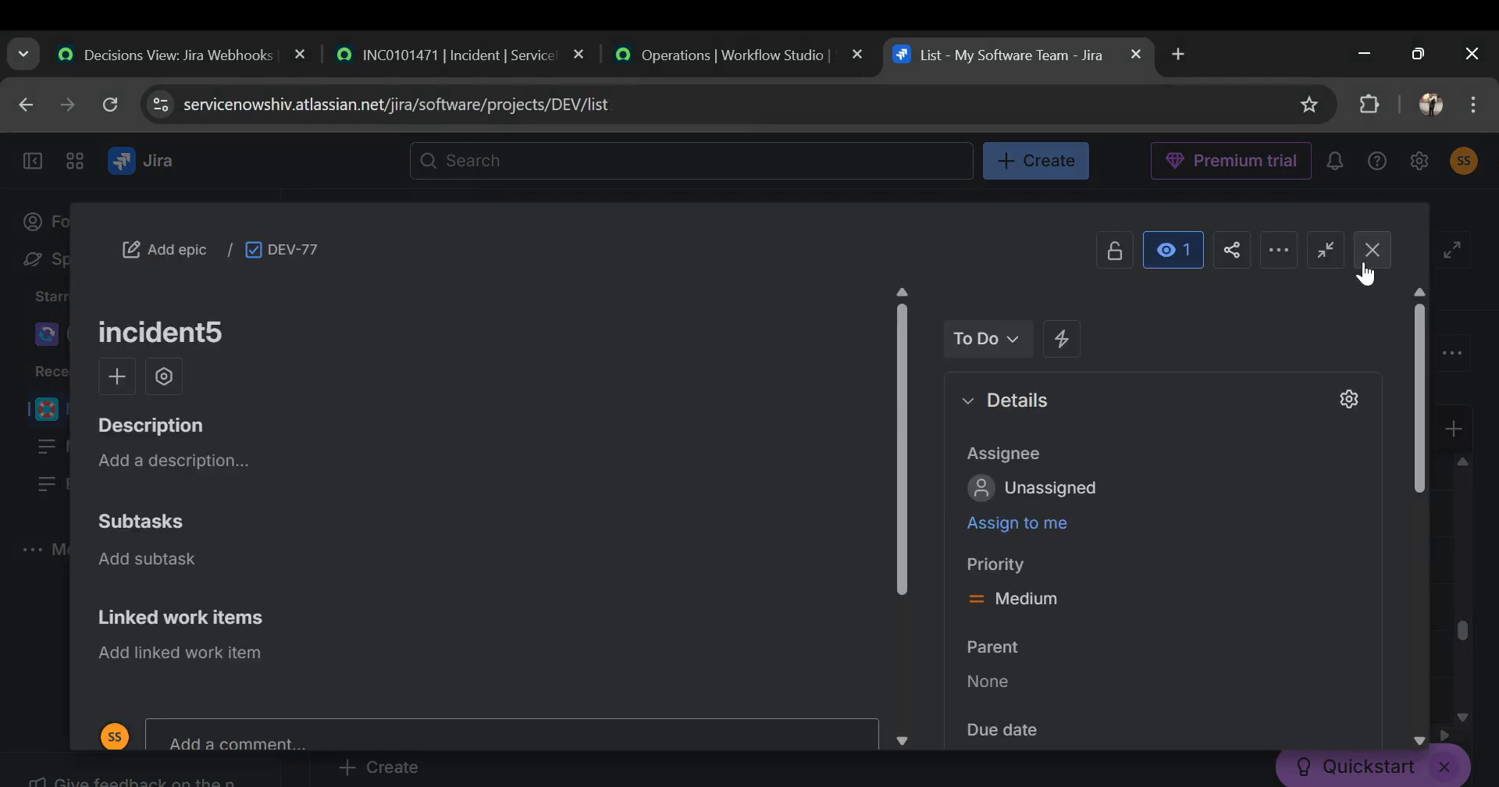
Open work item DEV-91306, check its summary and description, and close it
{"action": "scroll", "coordinate": [813, 553], "scroll_direction": "down", "scroll_amount": 5}
{"action": "scroll", "coordinate": [810, 552], "scroll_direction": "down", "scroll_amount": 10}
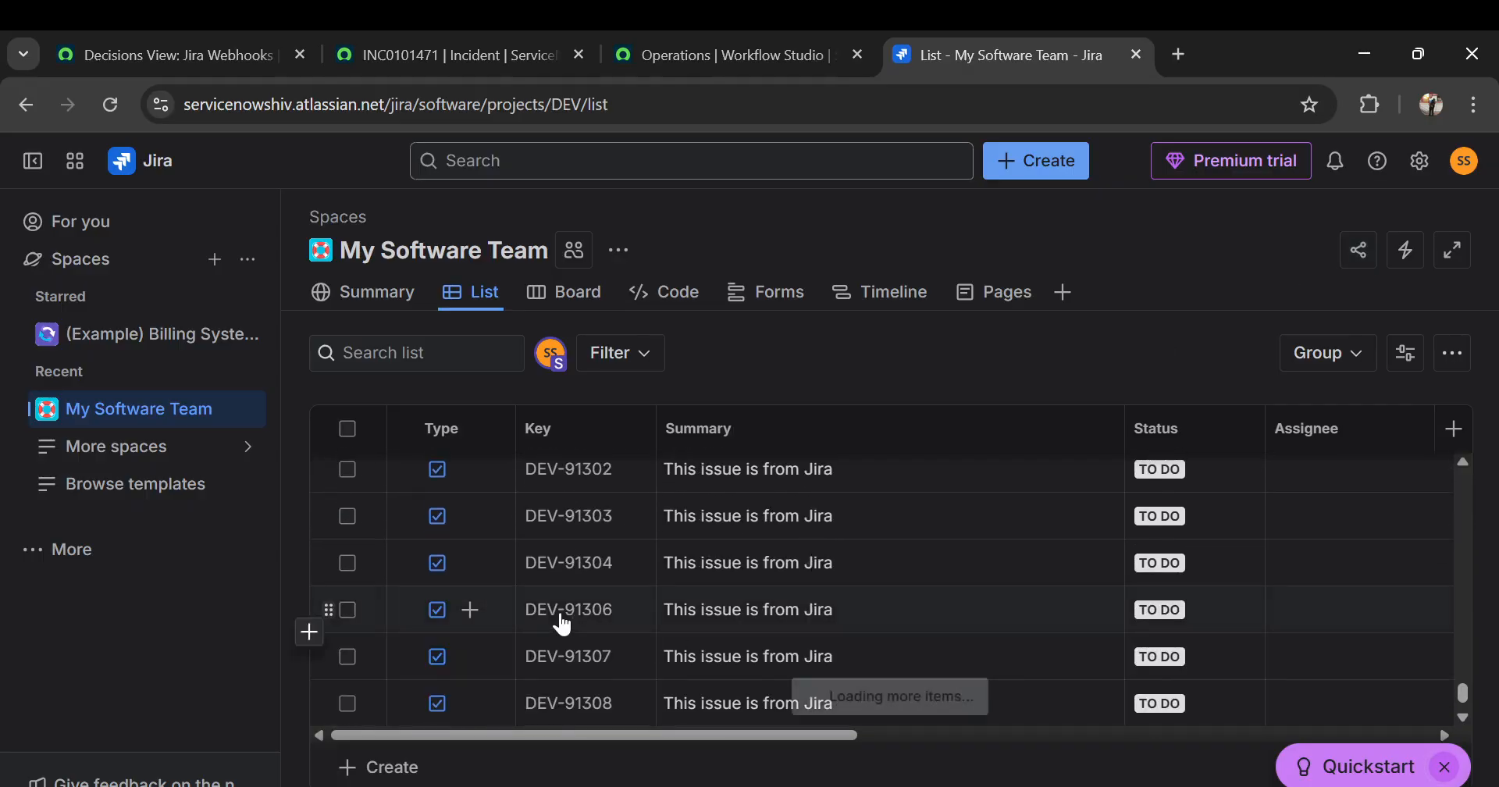
{"action": "left_click", "coordinate": [557, 616]}
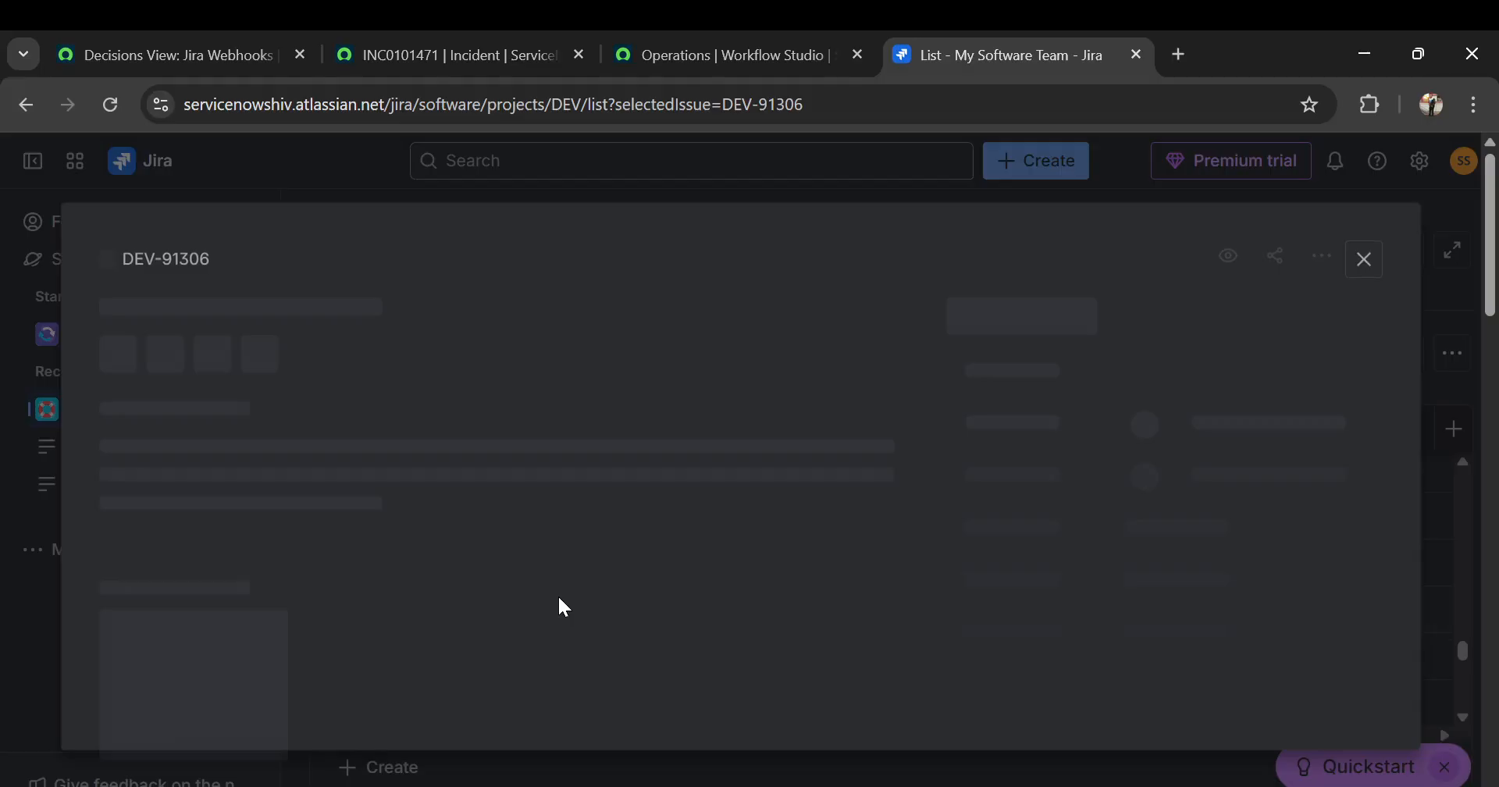
{"action": "scroll", "coordinate": [703, 503], "scroll_direction": "down", "scroll_amount": 3}
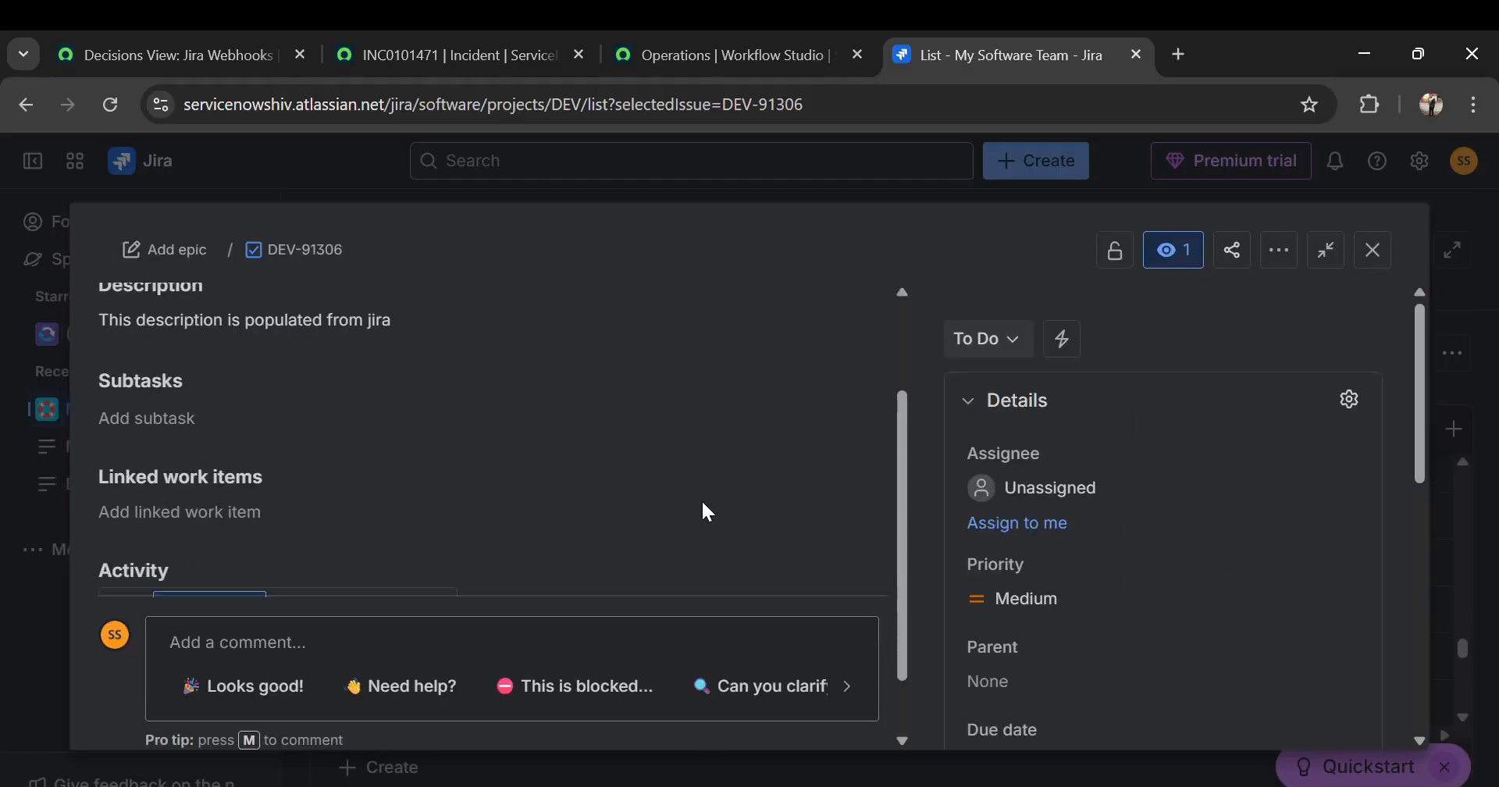
{"action": "scroll", "coordinate": [537, 428], "scroll_direction": "up", "scroll_amount": 3}
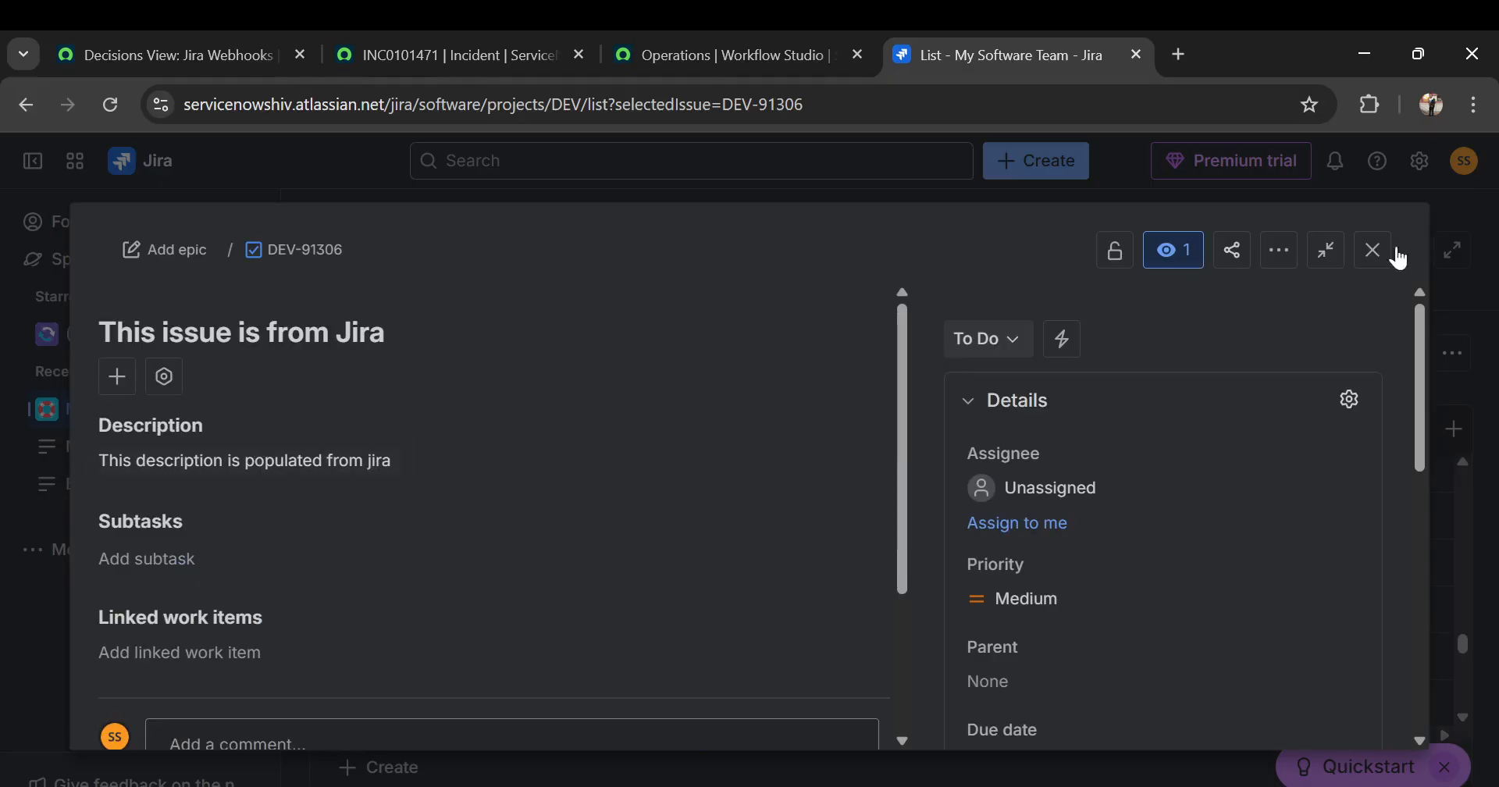
{"action": "left_click", "coordinate": [1375, 264]}
Switch to the ServiceNow instance, leave the incident record and reopen the Self-Service Incidents list
{"action": "left_click", "coordinate": [508, 50]}
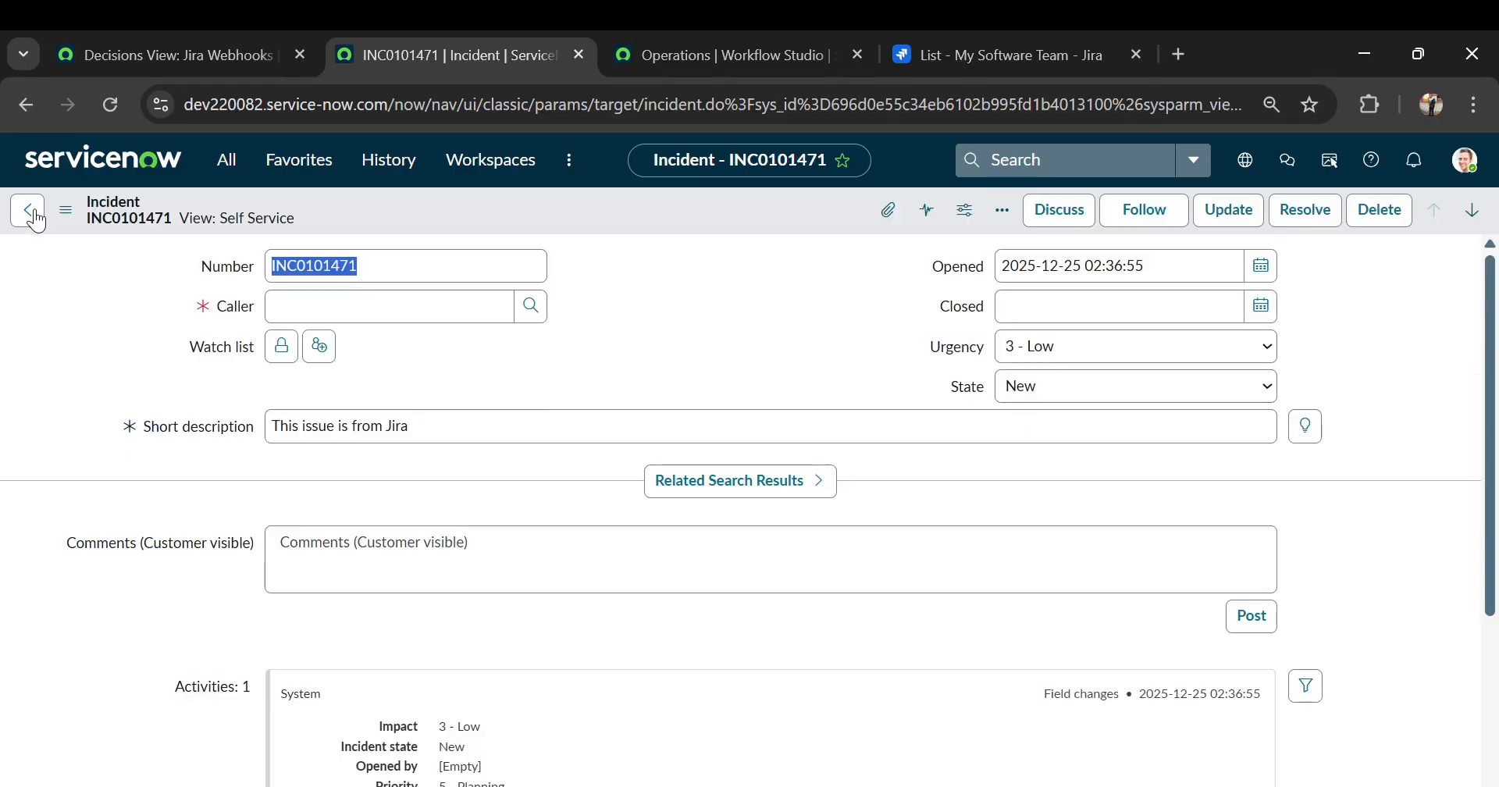
{"action": "left_click", "coordinate": [28, 211]}
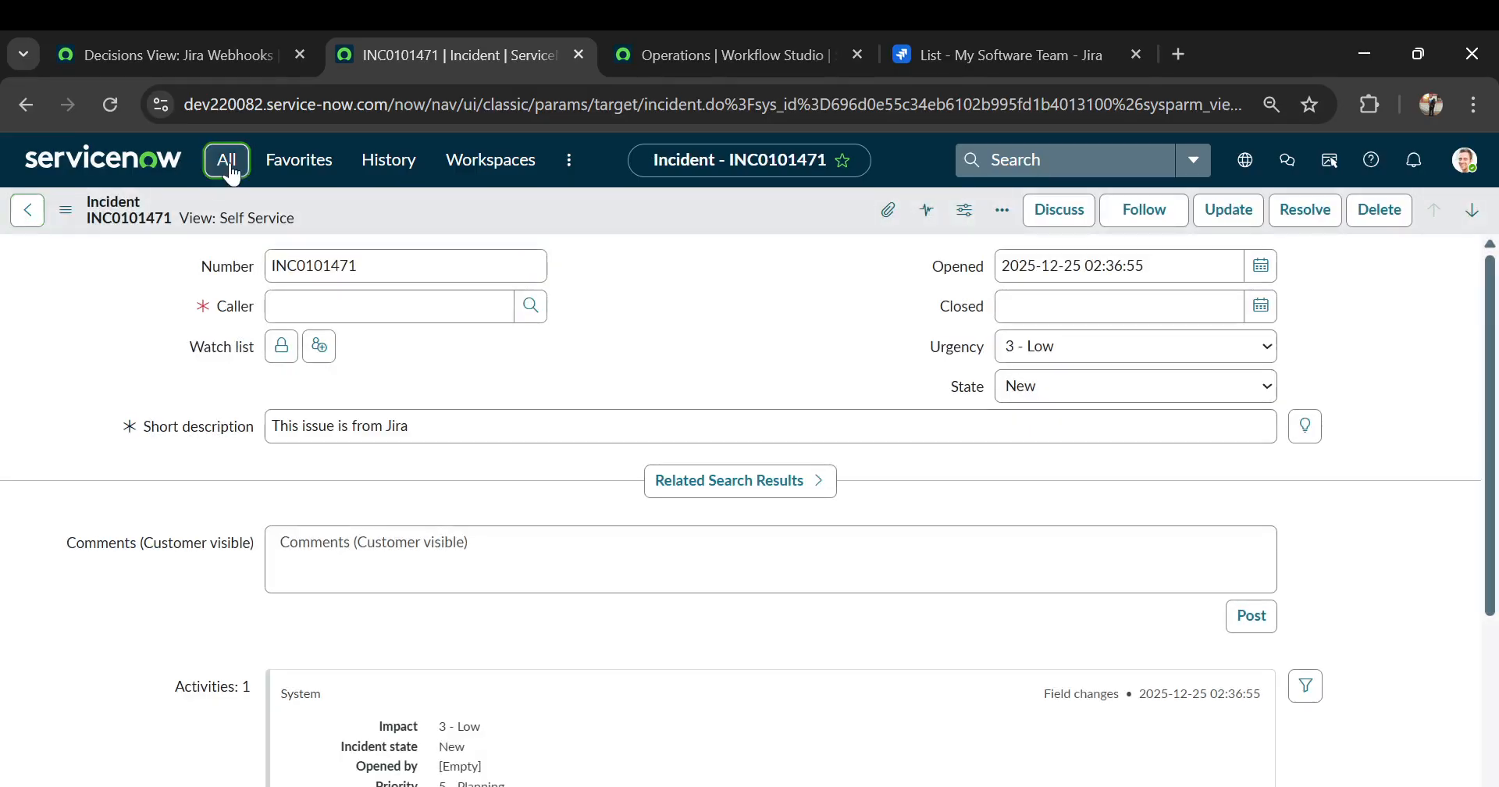
{"action": "left_click", "coordinate": [226, 161]}
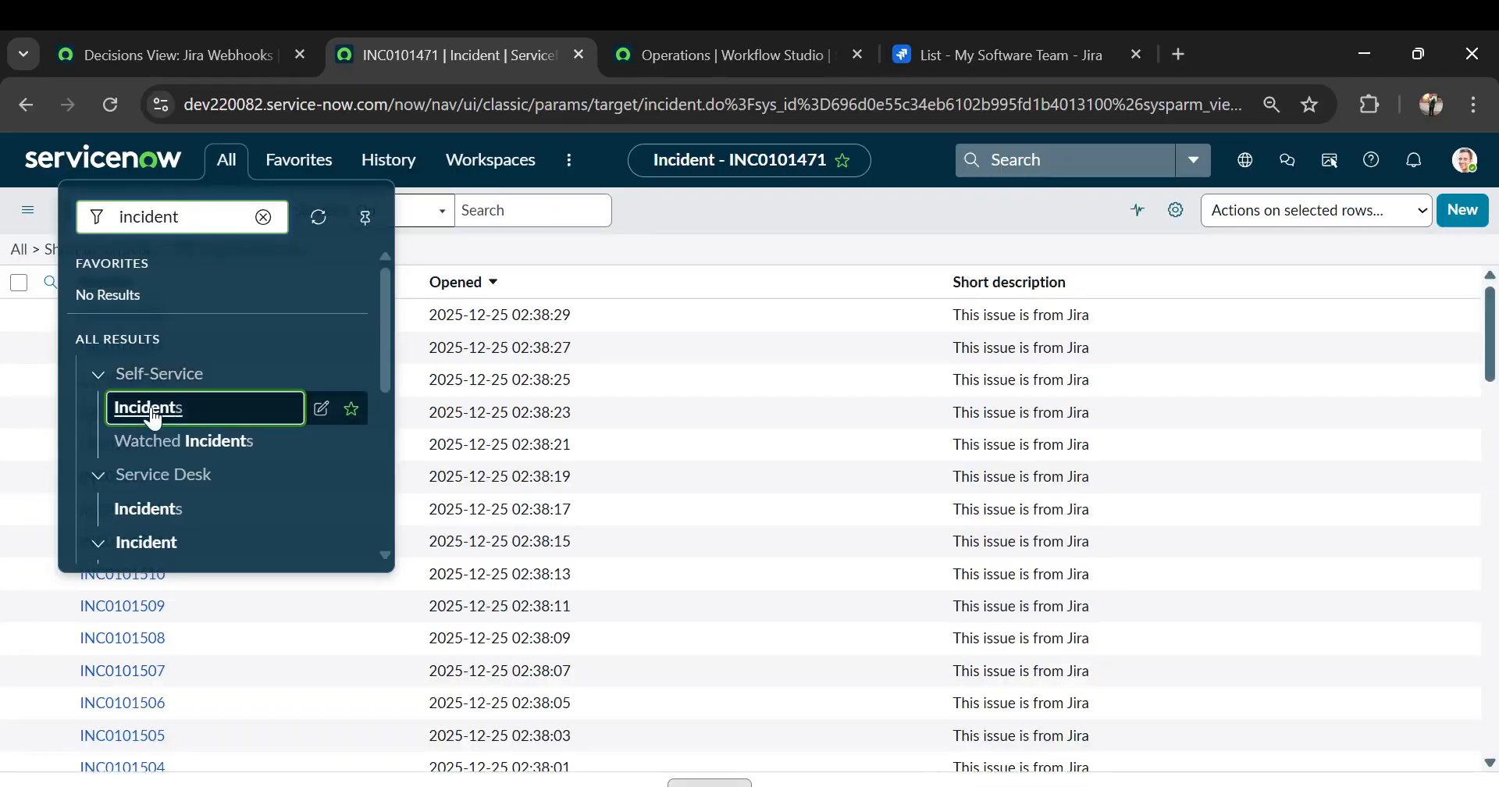
{"action": "left_click", "coordinate": [152, 410]}
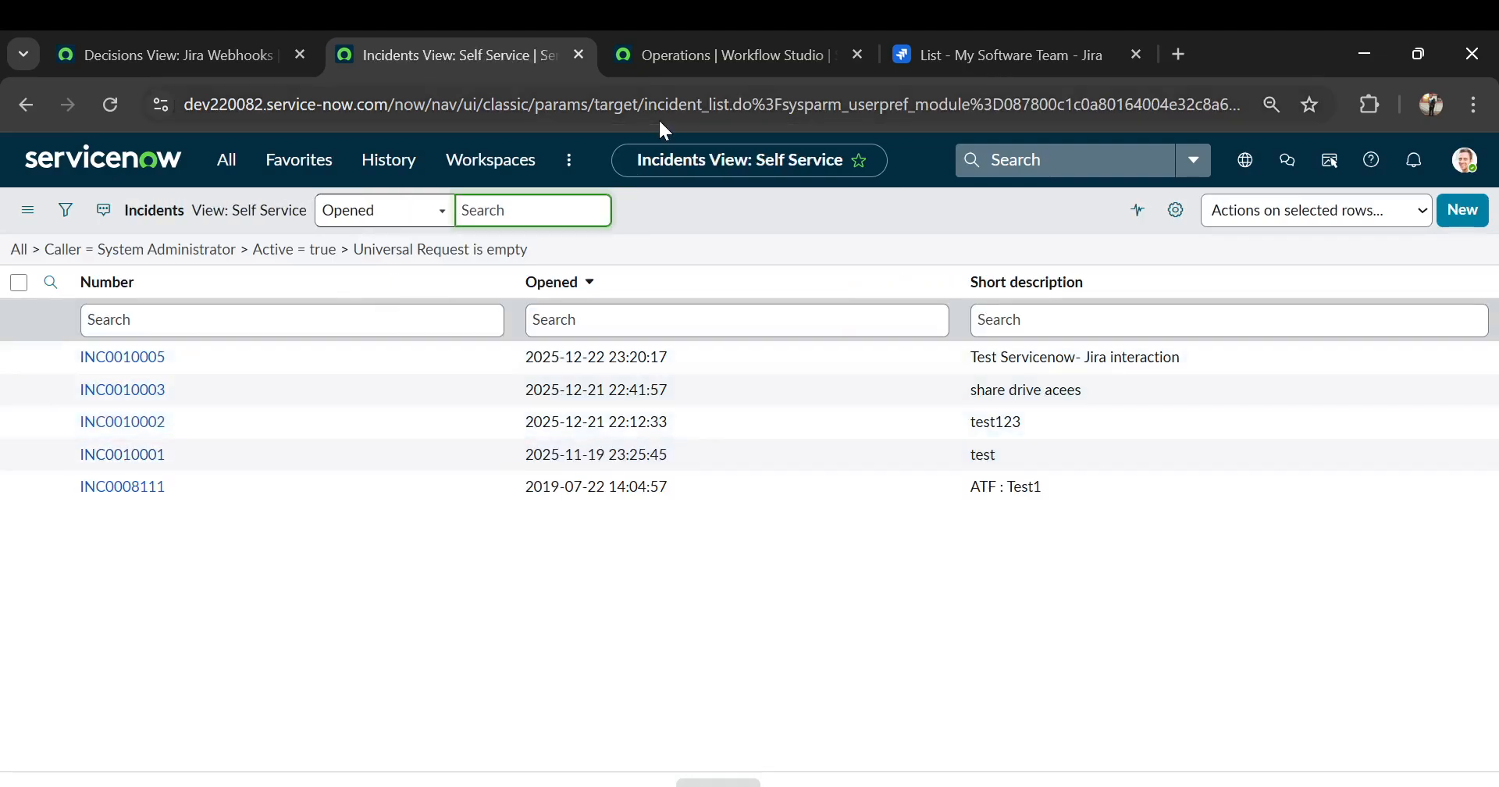
Switch to Workflow Studio and view the additional options of the Jira issue to incident creation and Process Jira Webhooks subflows
{"action": "left_click", "coordinate": [732, 57]}
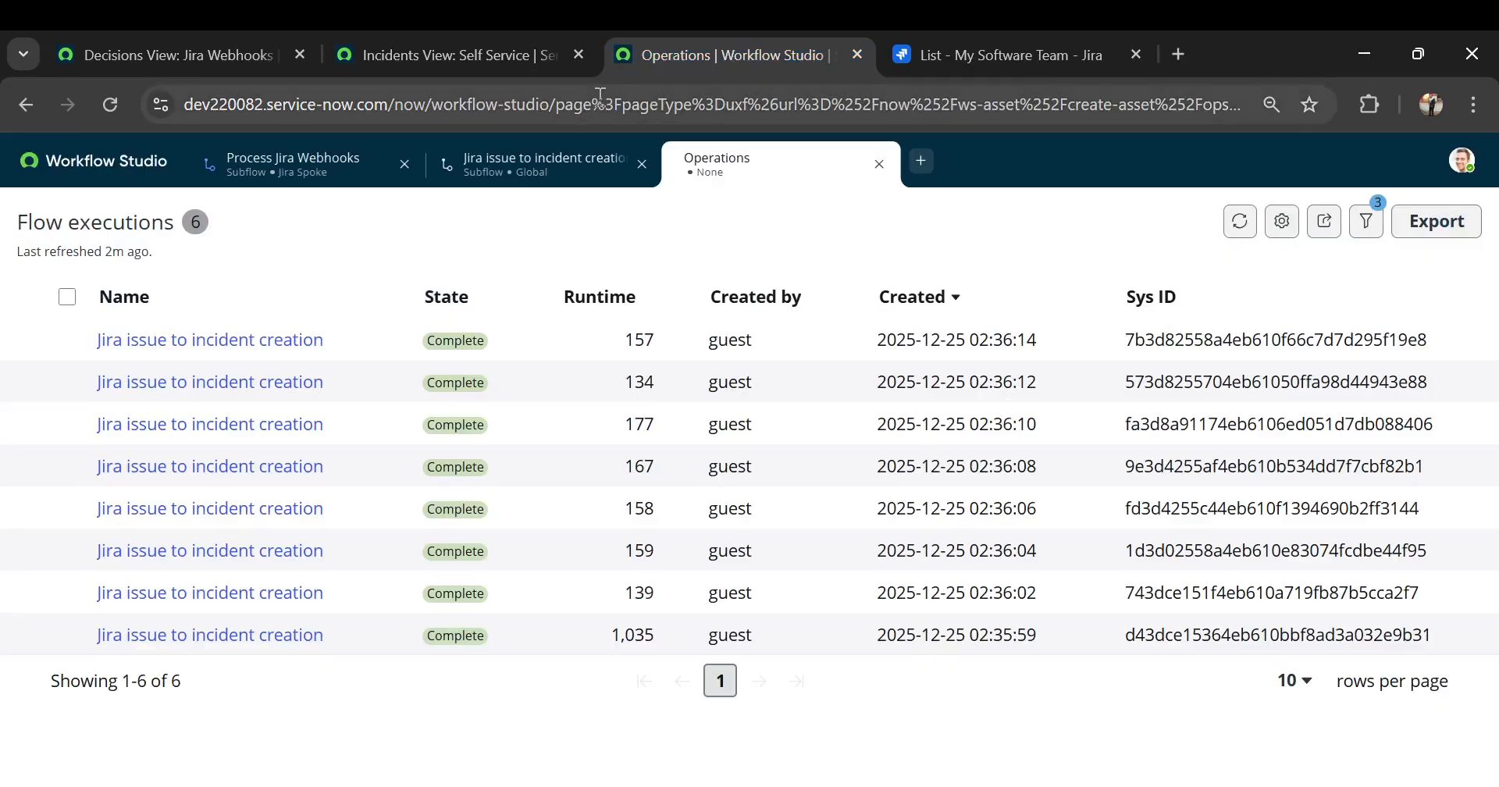
{"action": "left_click", "coordinate": [518, 185]}
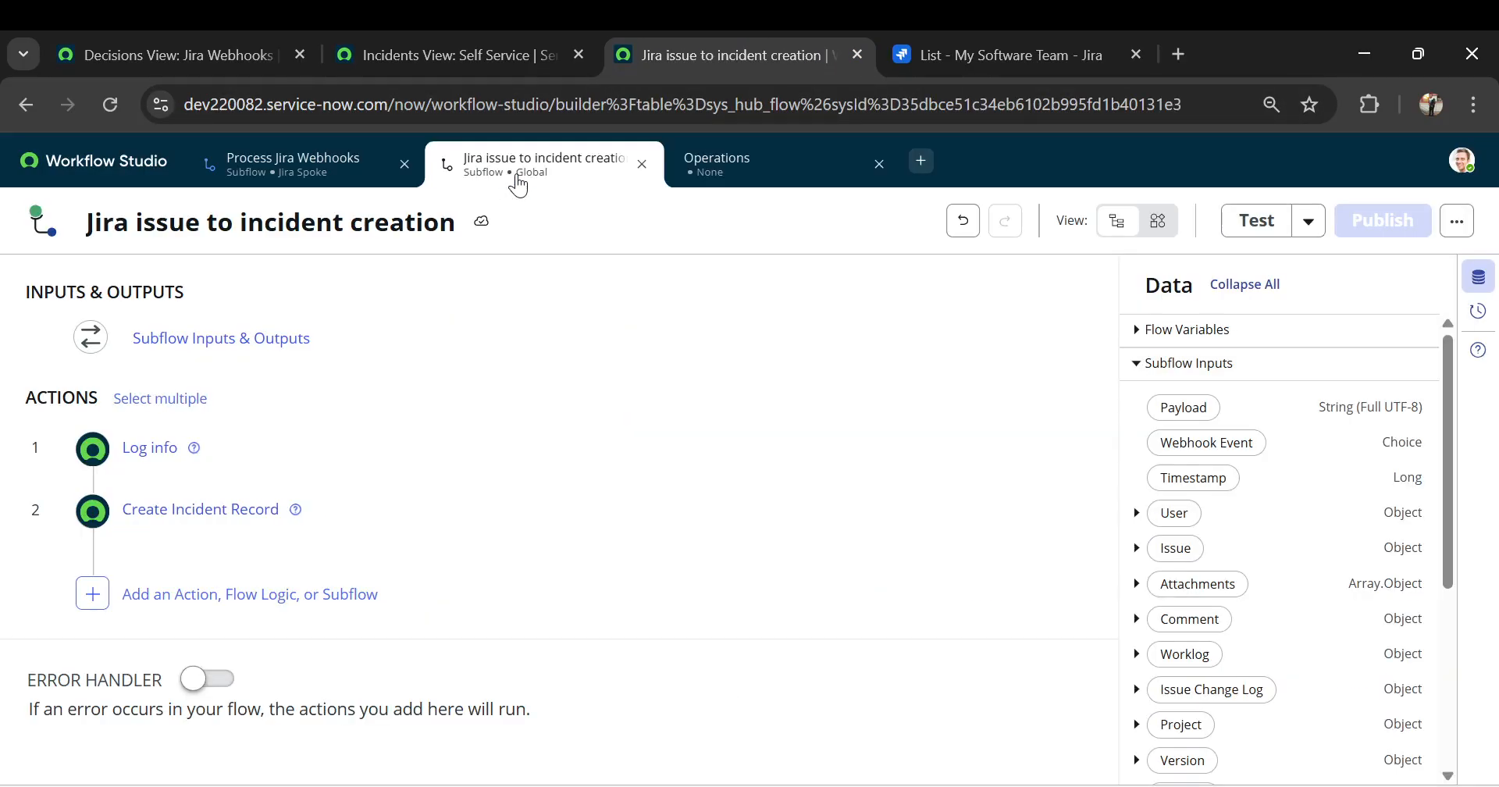
{"action": "left_click", "coordinate": [1457, 221]}
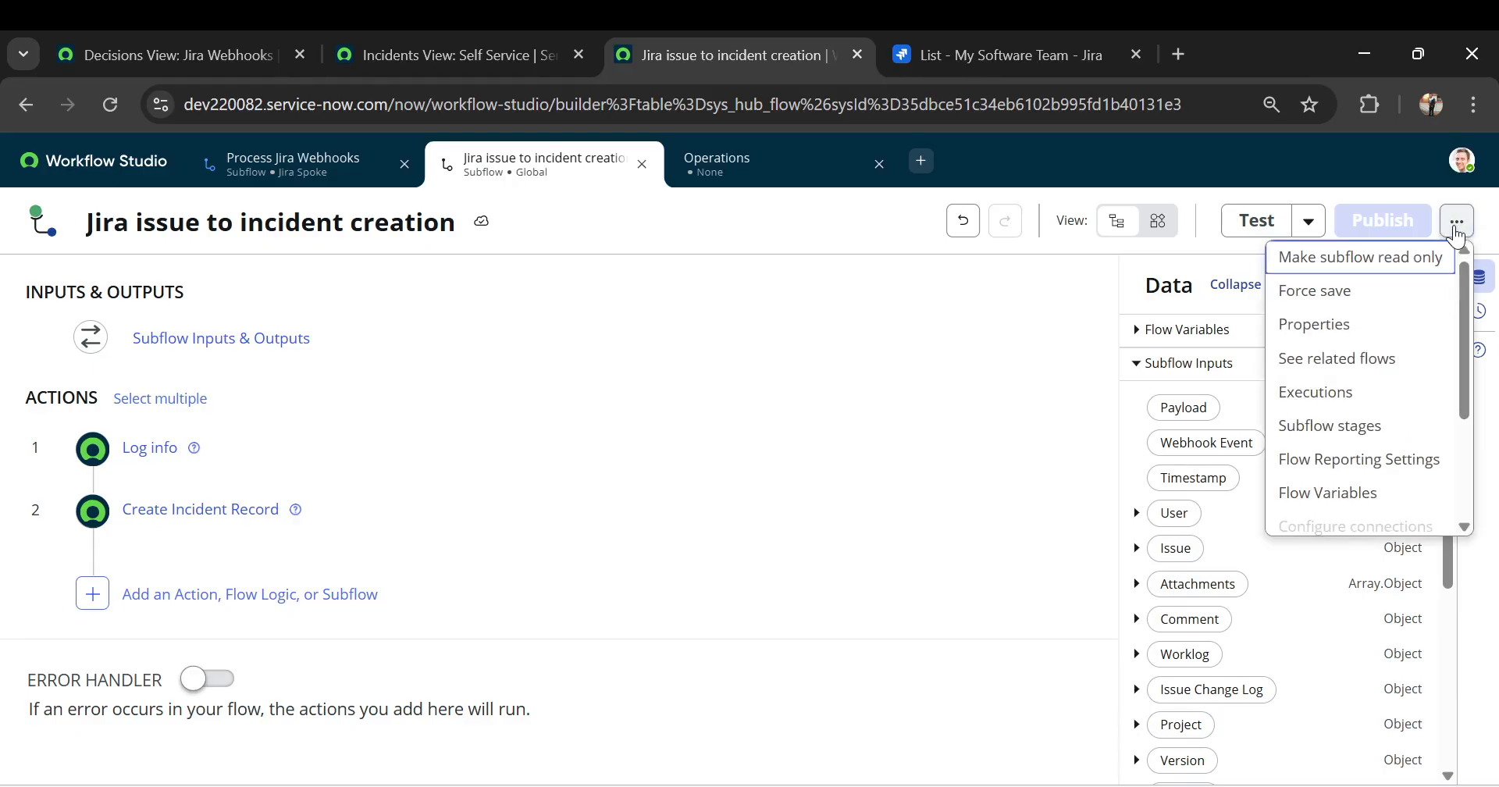
{"action": "left_click", "coordinate": [328, 180]}
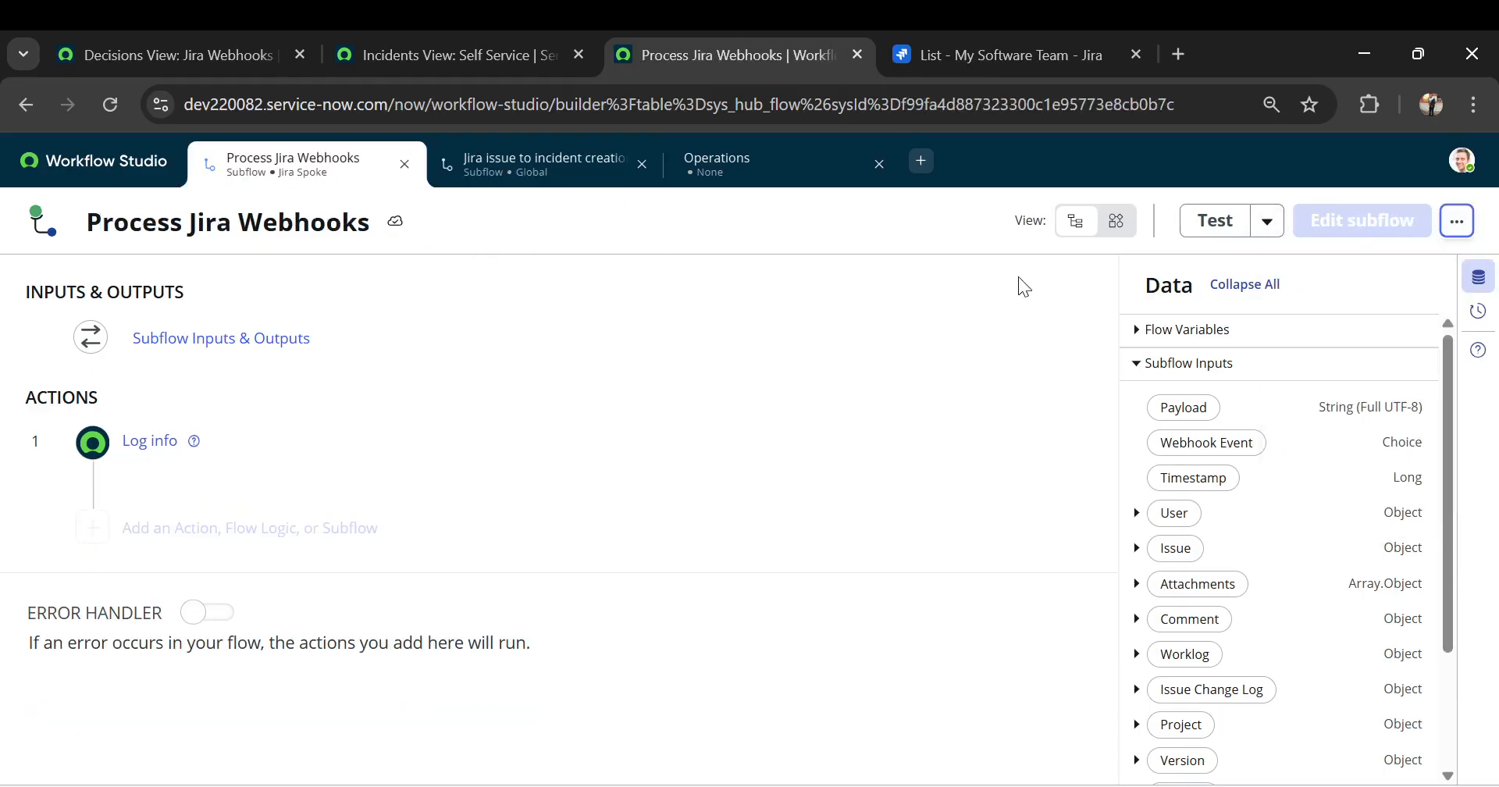
{"action": "left_click", "coordinate": [1458, 224]}
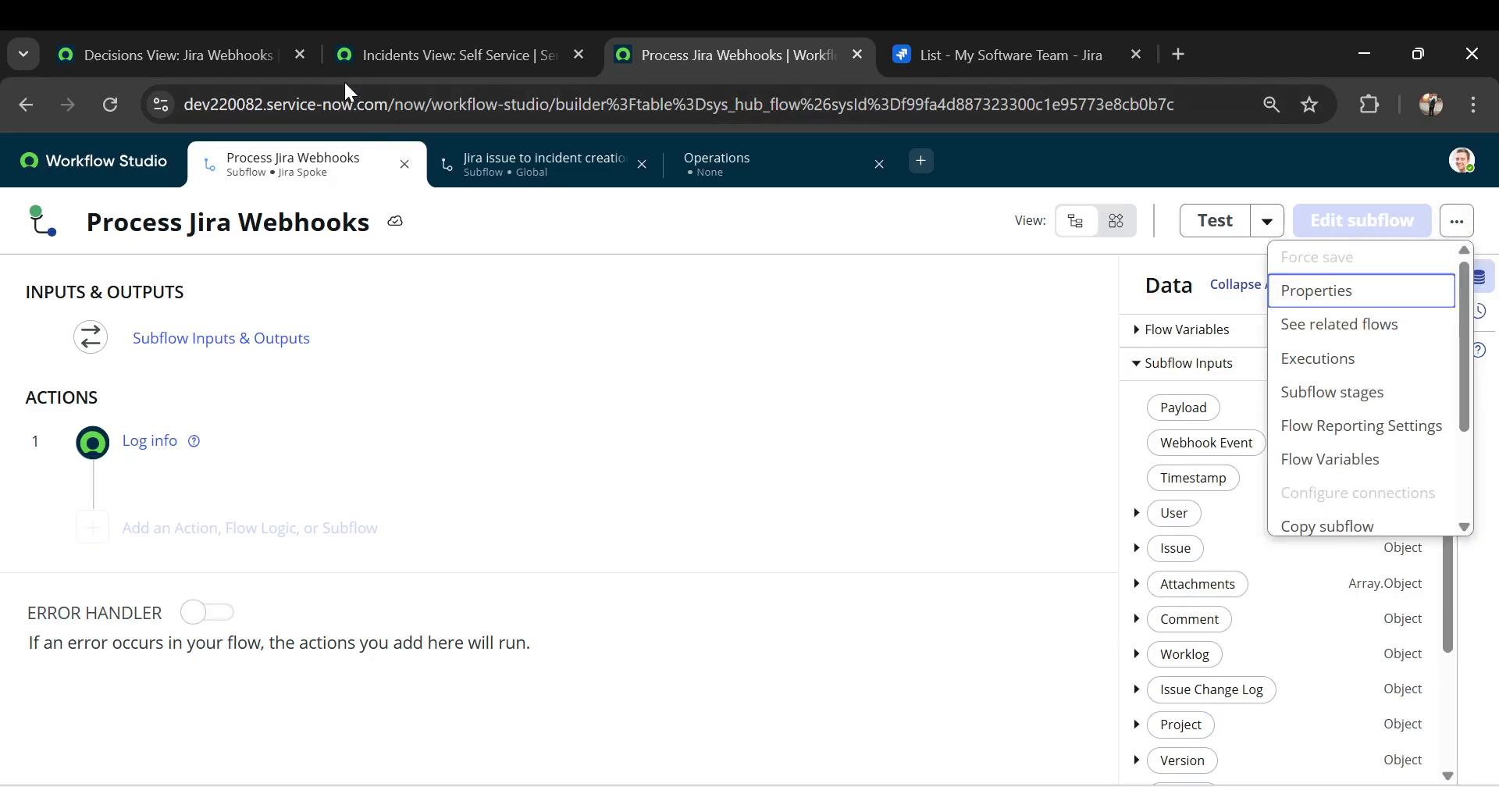
Switch to the Jira Webhook Decision Policy decisions list and open the jira issue to incident decision record
{"action": "left_click", "coordinate": [221, 47]}
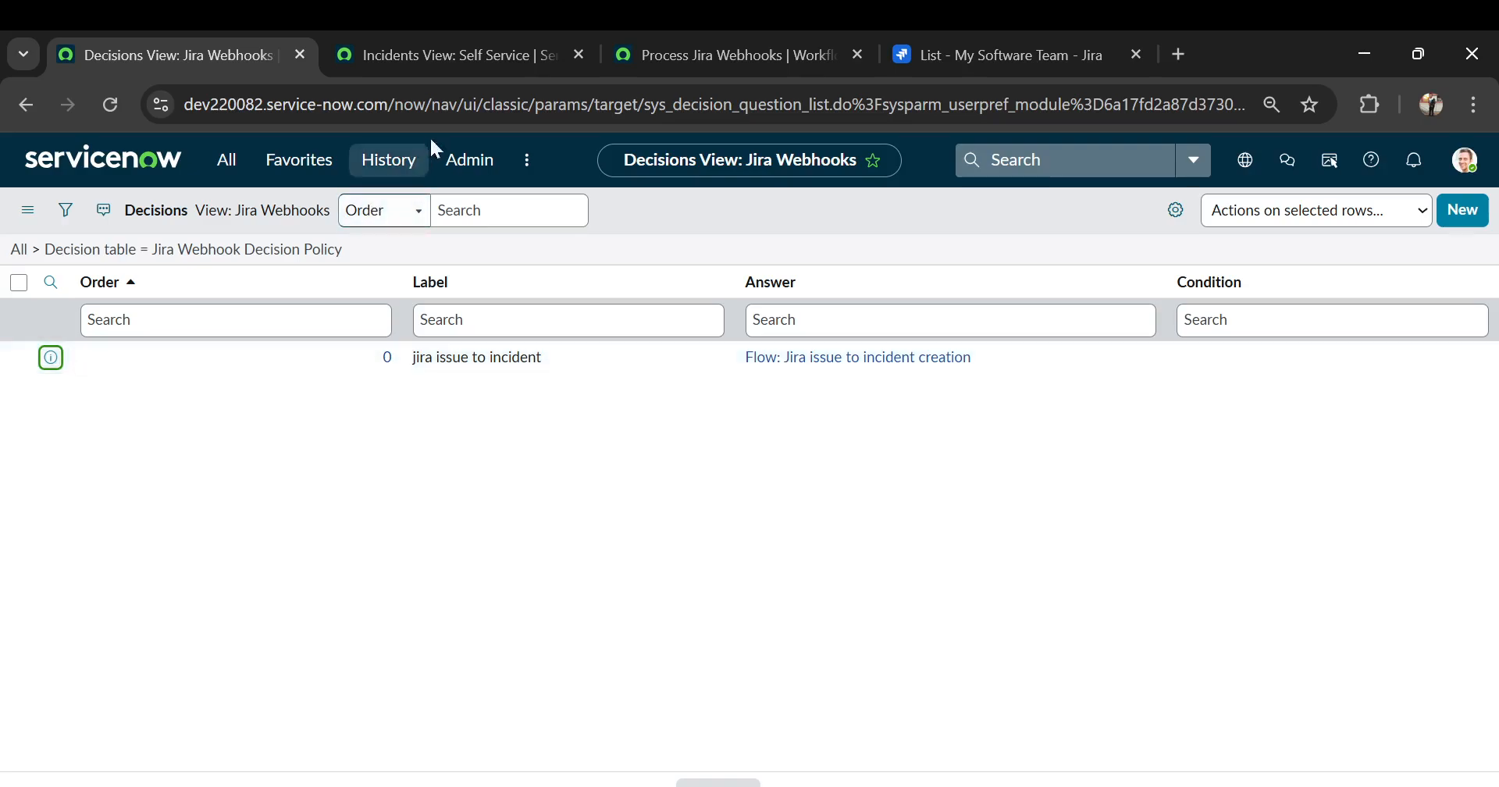
{"action": "left_click", "coordinate": [668, 51]}
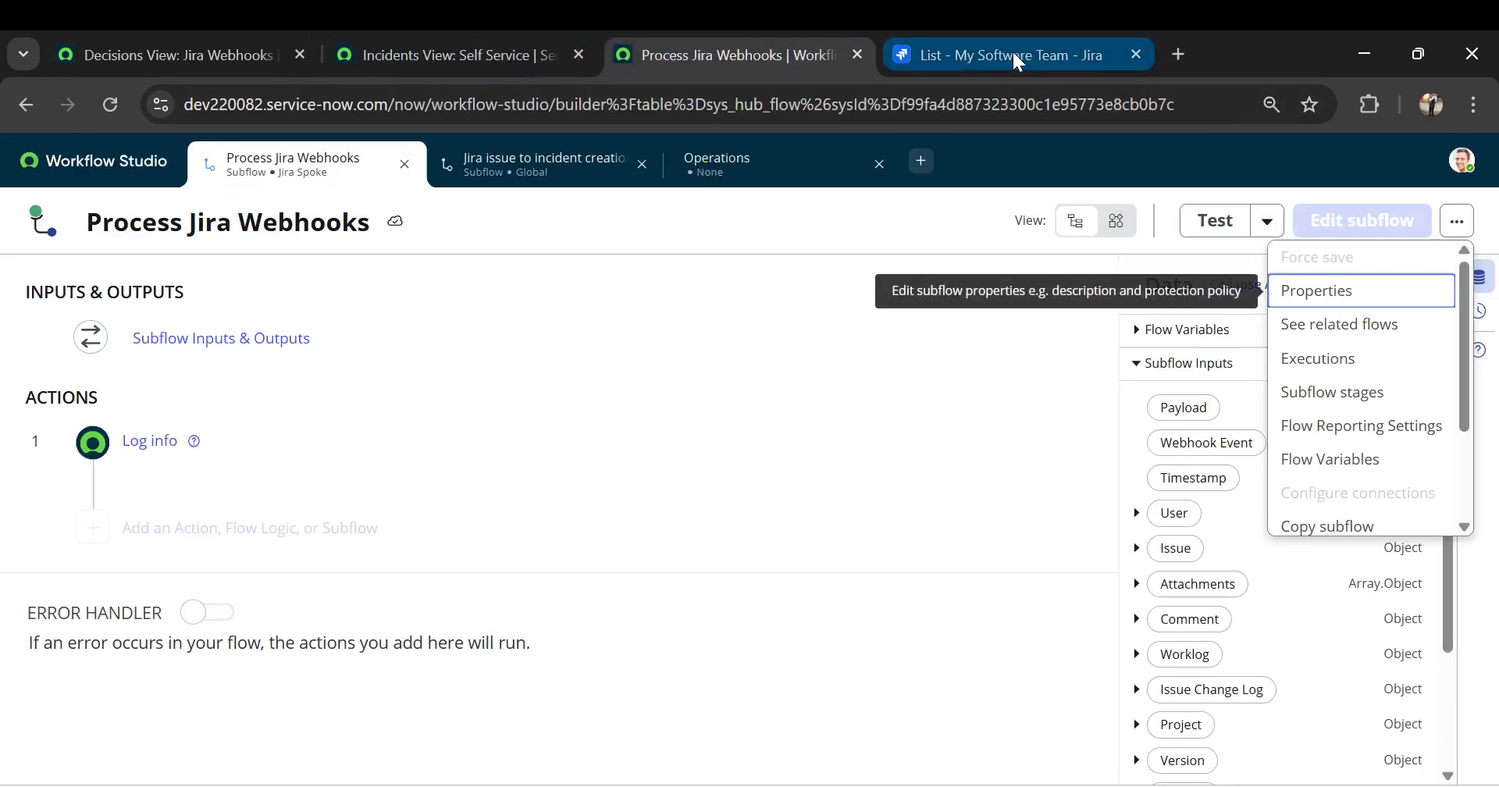
{"action": "left_click", "coordinate": [210, 47]}
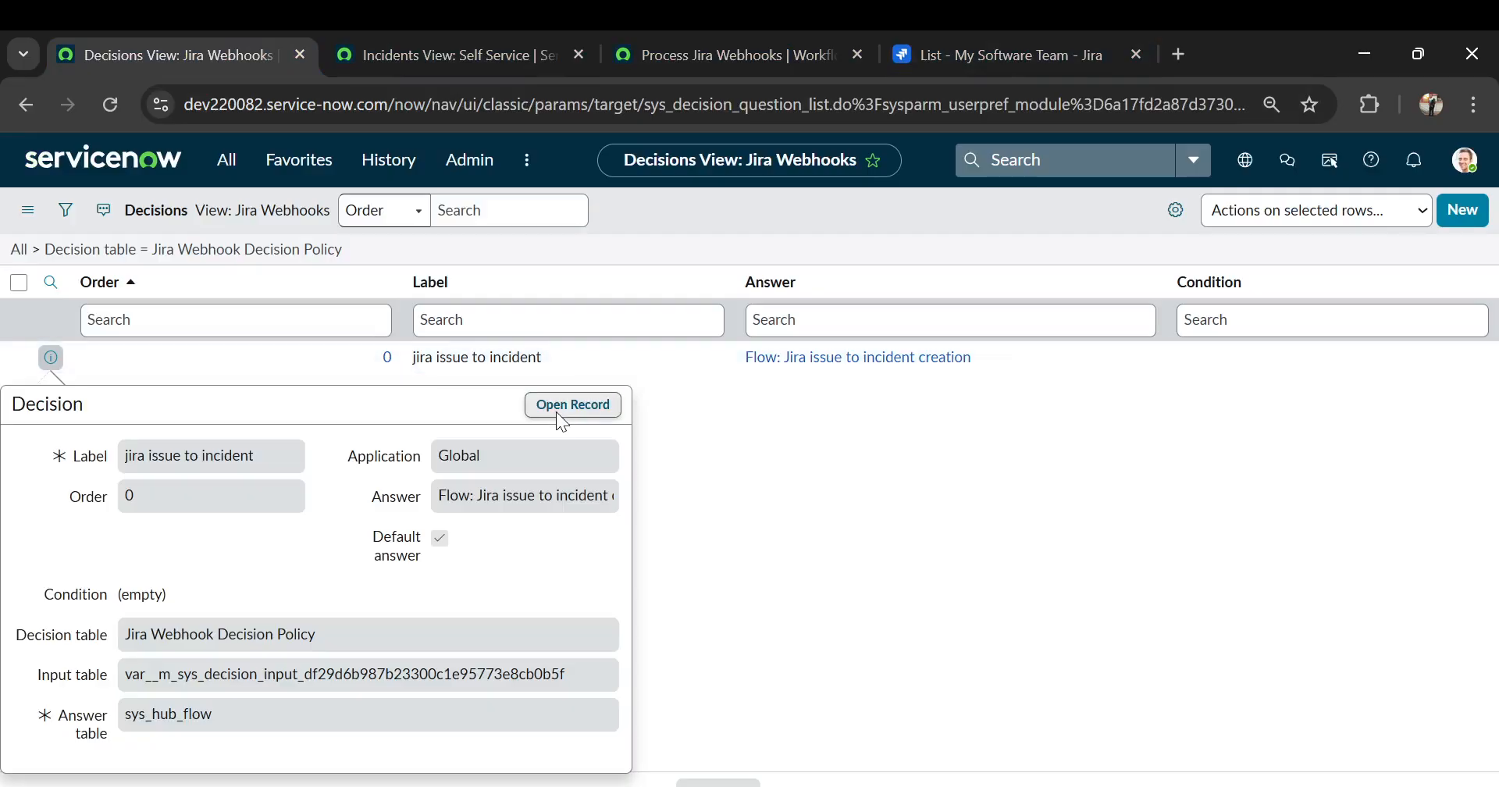
Switch to Jira and open the WebHooks page in the System admin settings
{"action": "left_click", "coordinate": [979, 60]}
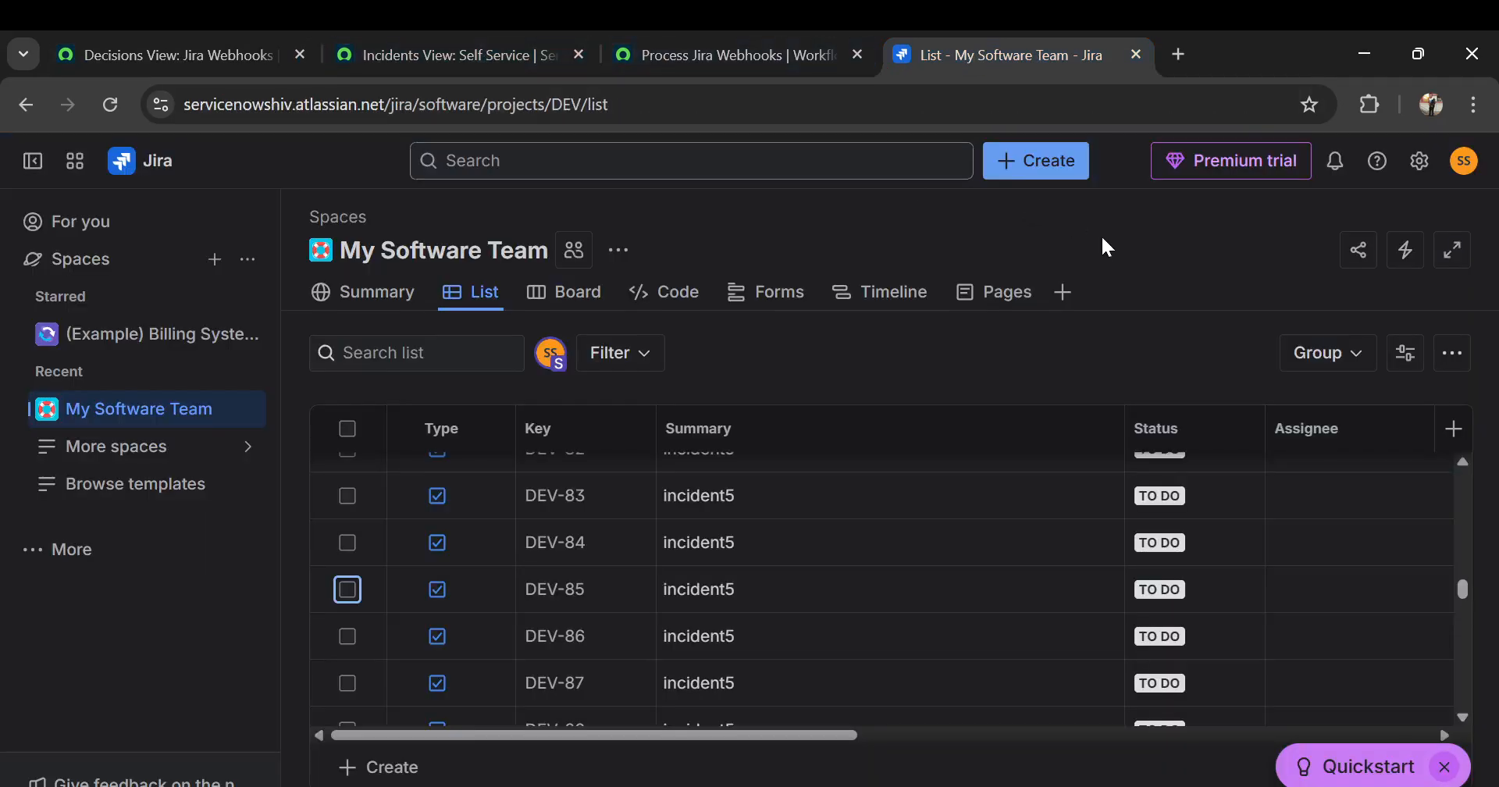
{"action": "left_click", "coordinate": [1418, 170]}
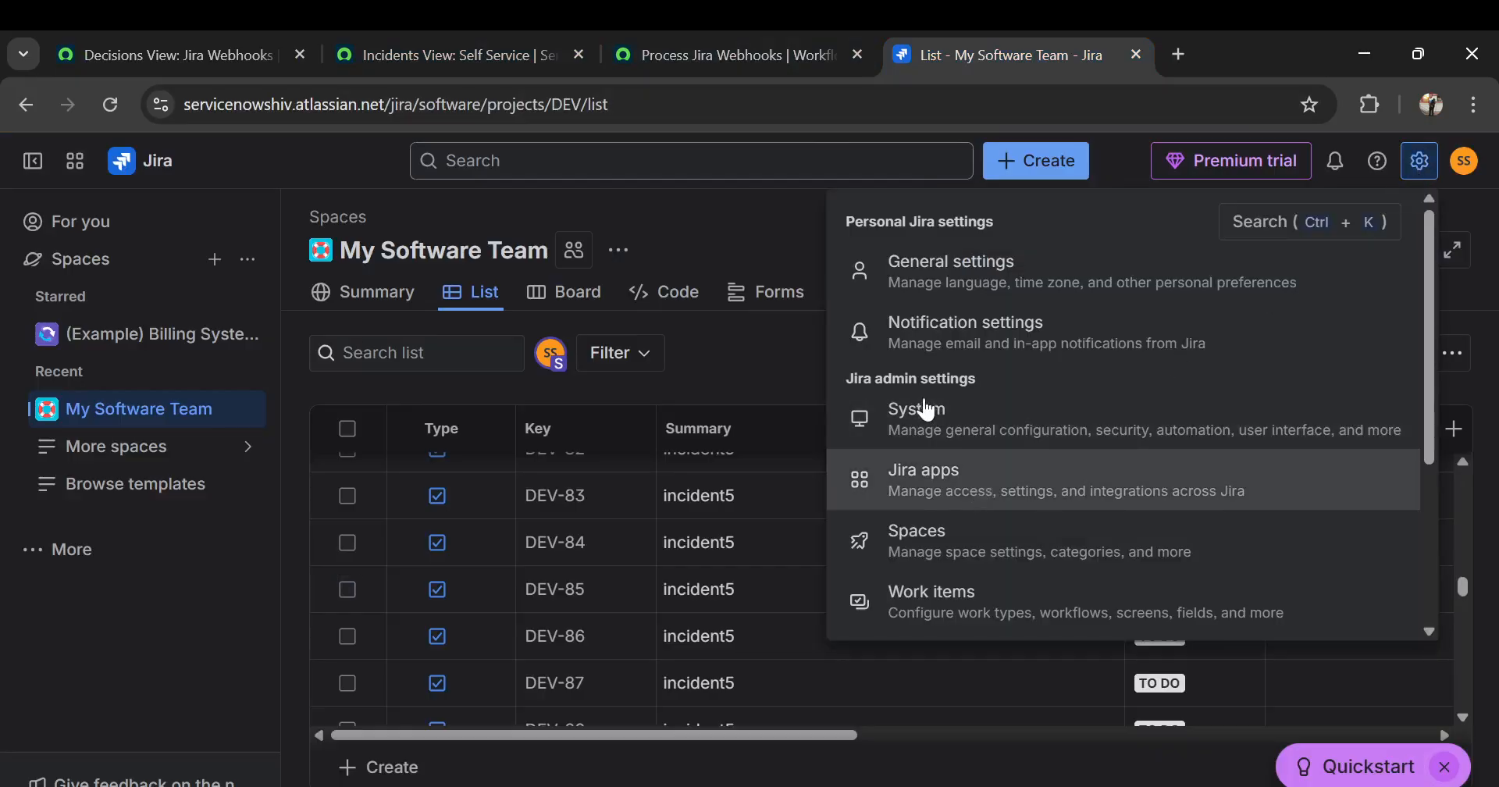
{"action": "left_click", "coordinate": [926, 408]}
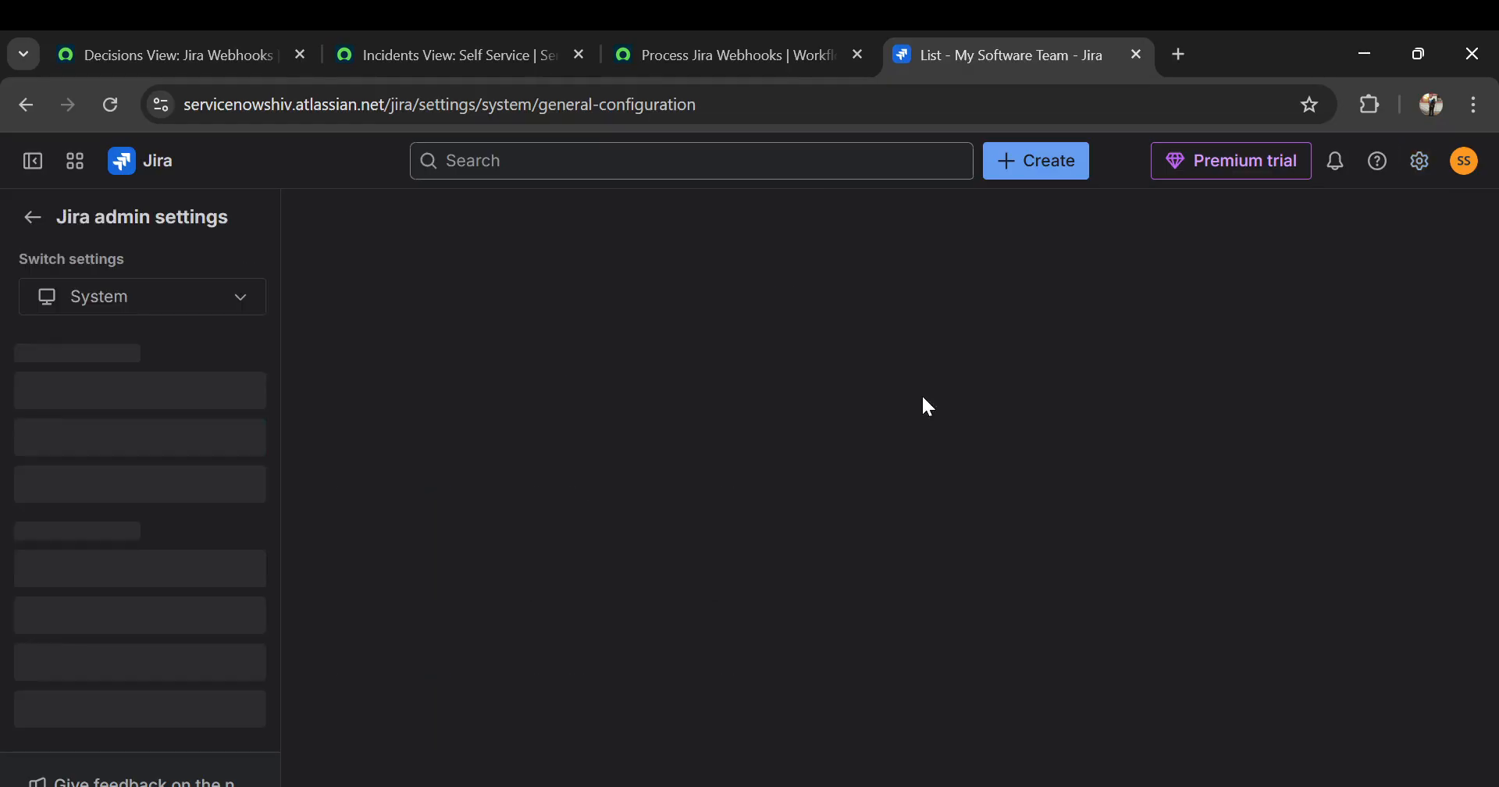
{"action": "scroll", "coordinate": [140, 494], "scroll_direction": "down", "scroll_amount": 5}
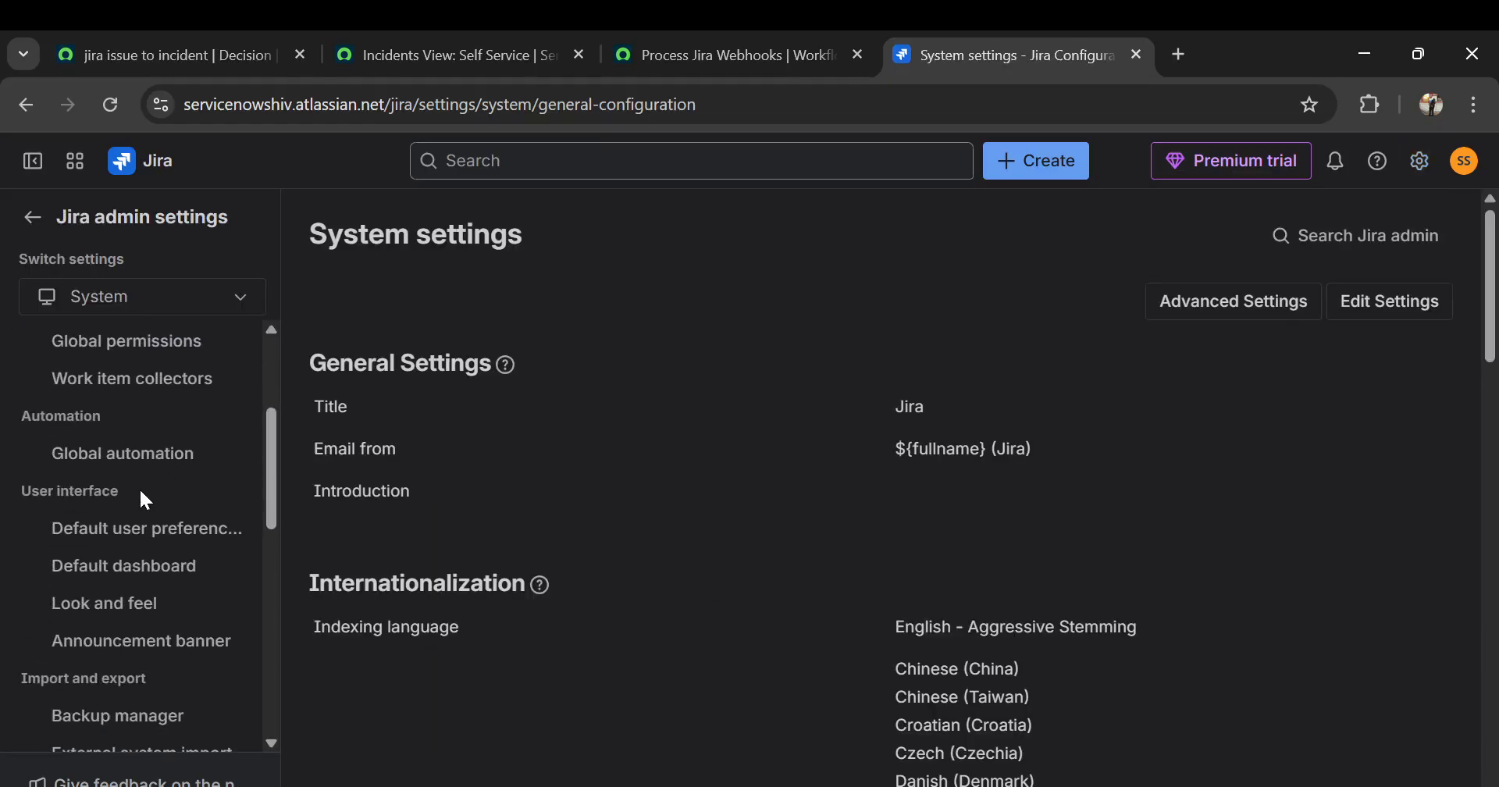
{"action": "scroll", "coordinate": [140, 492], "scroll_direction": "down", "scroll_amount": 7}
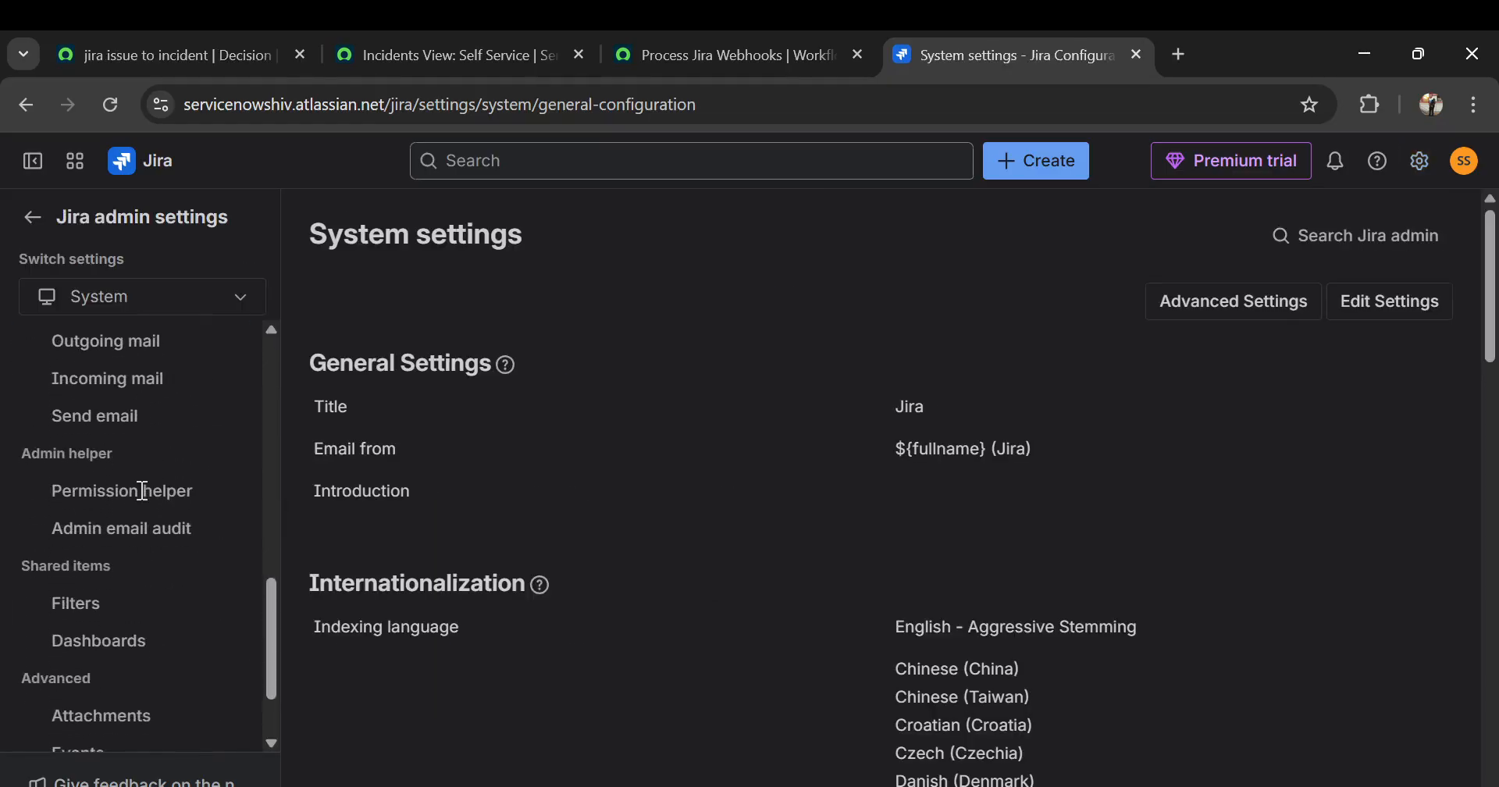
{"action": "left_click", "coordinate": [93, 684]}
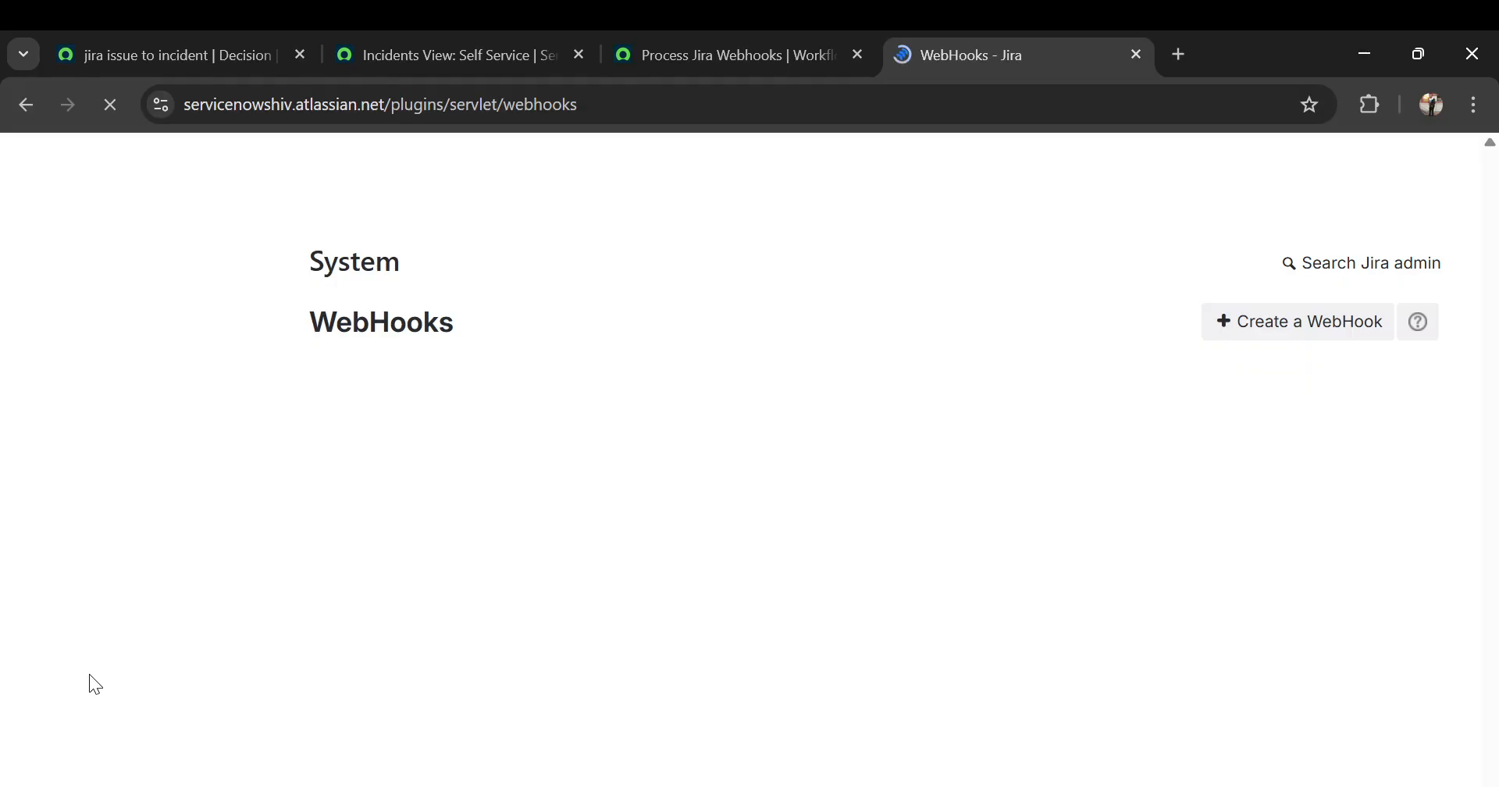
Delete the servicenow listener webhook and confirm its removal
{"action": "scroll", "coordinate": [1071, 438], "scroll_direction": "down", "scroll_amount": 5}
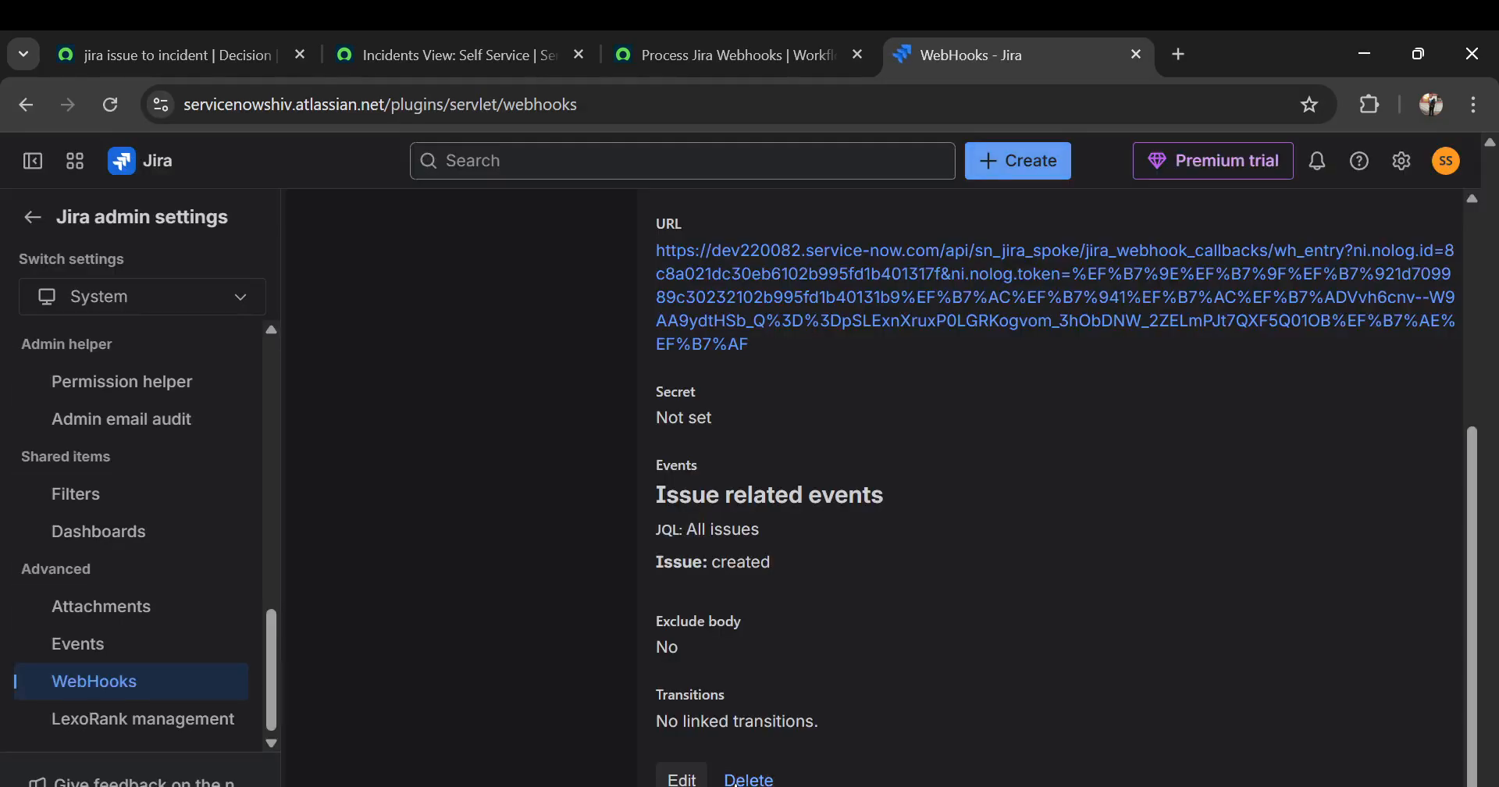
{"action": "left_click", "coordinate": [748, 779]}
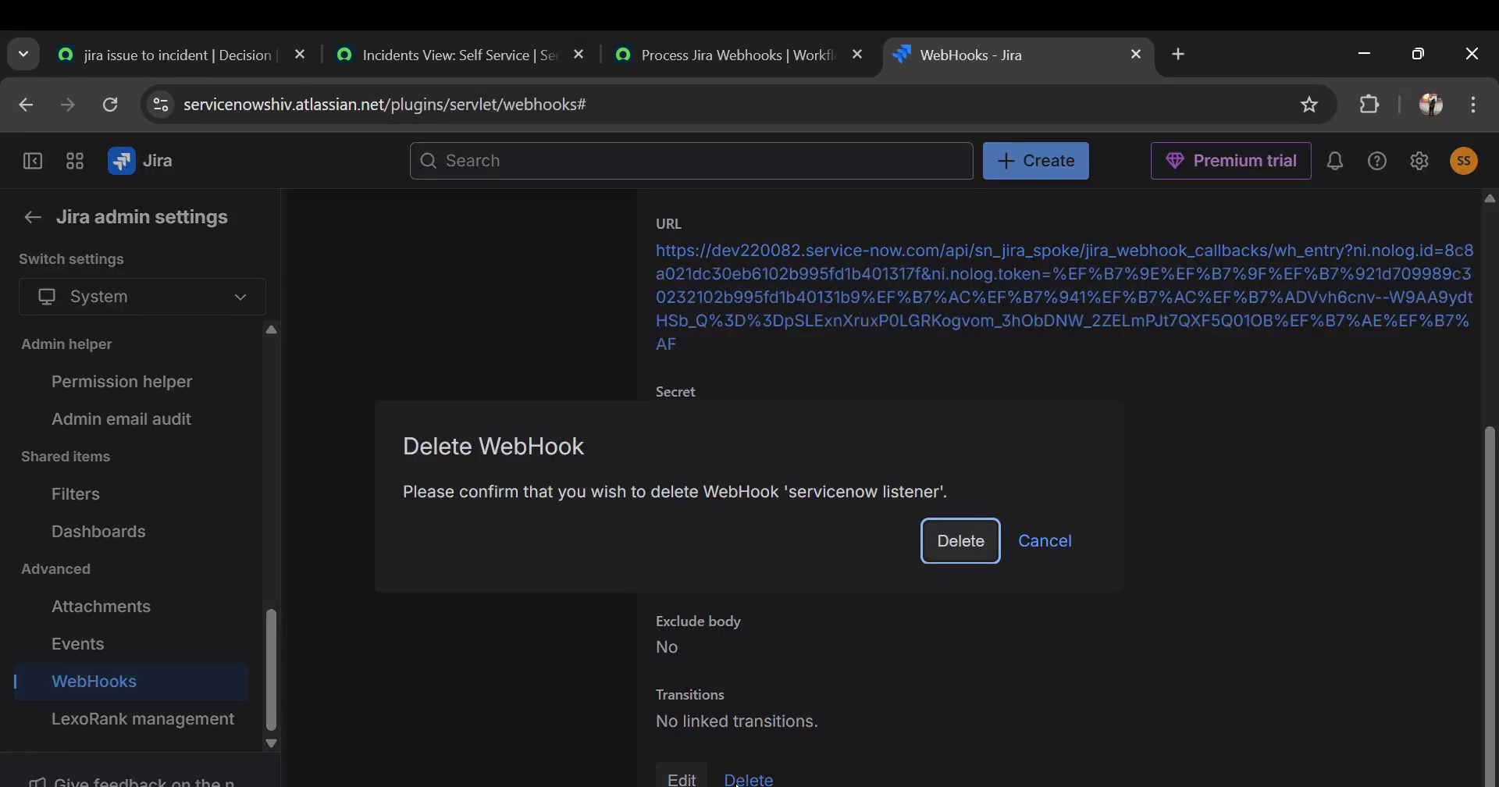
{"action": "left_click", "coordinate": [980, 546]}
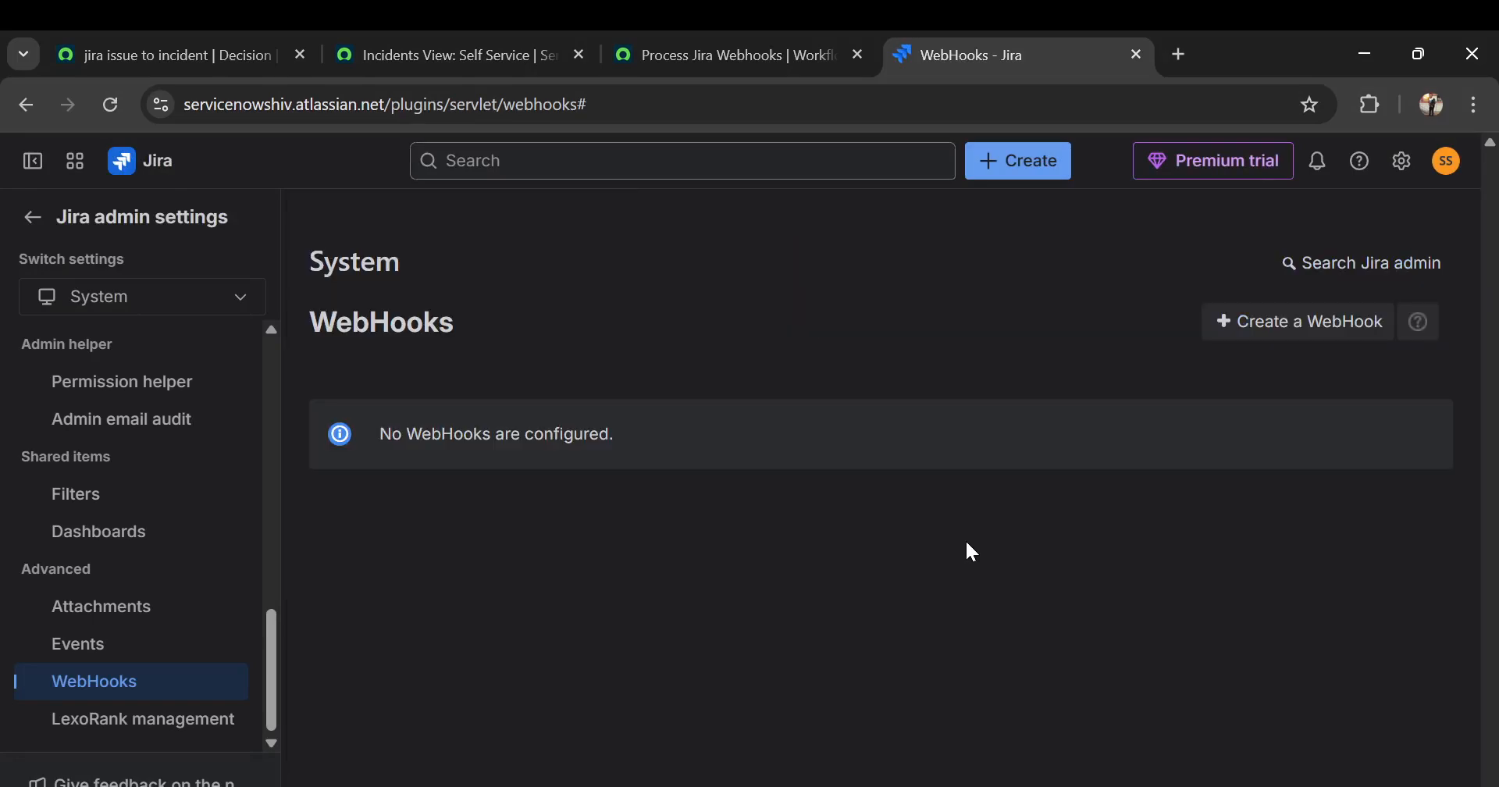
{"action": "left_click", "coordinate": [639, 104]}
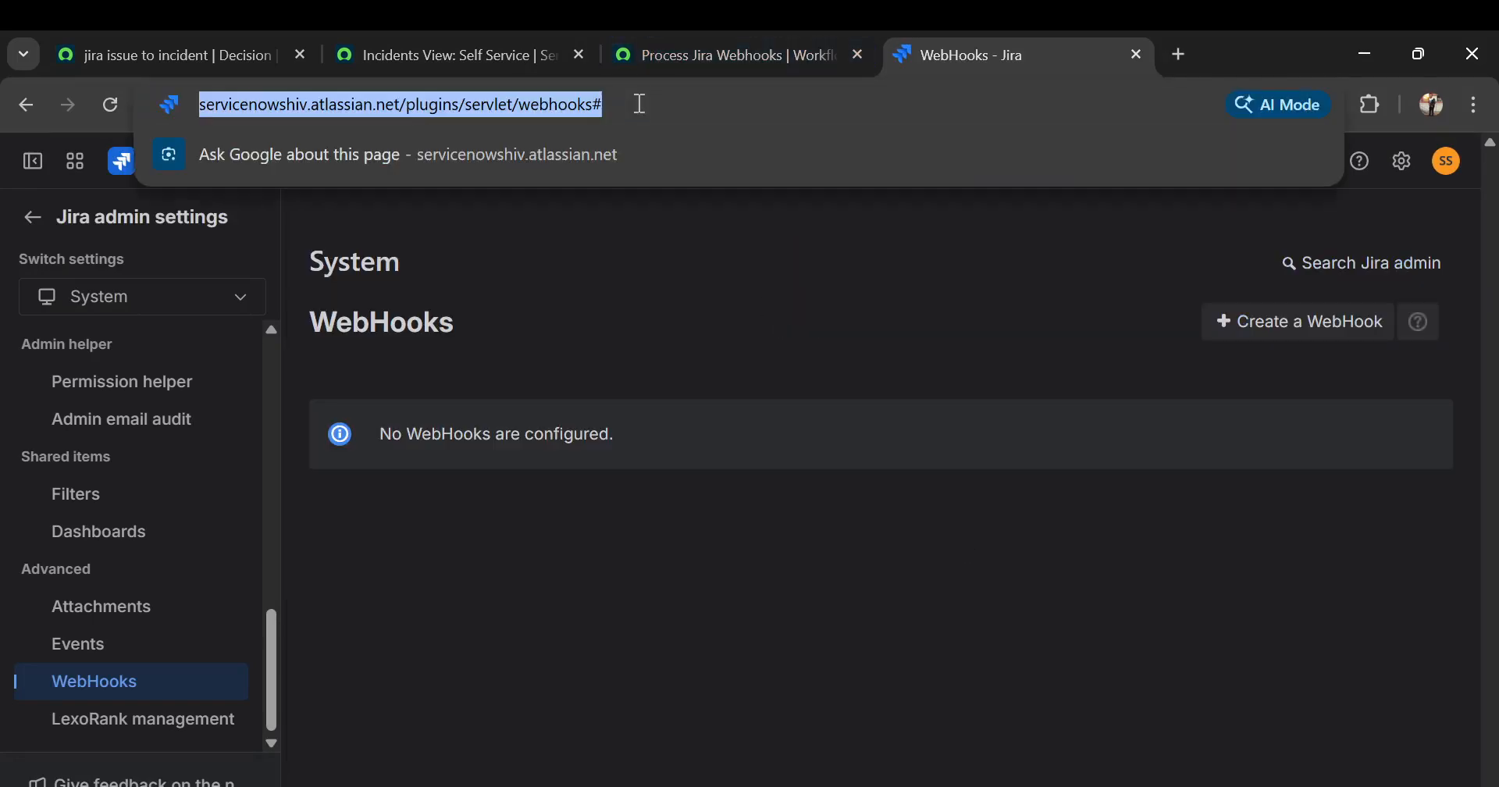
{"action": "key", "text": "Escape"}
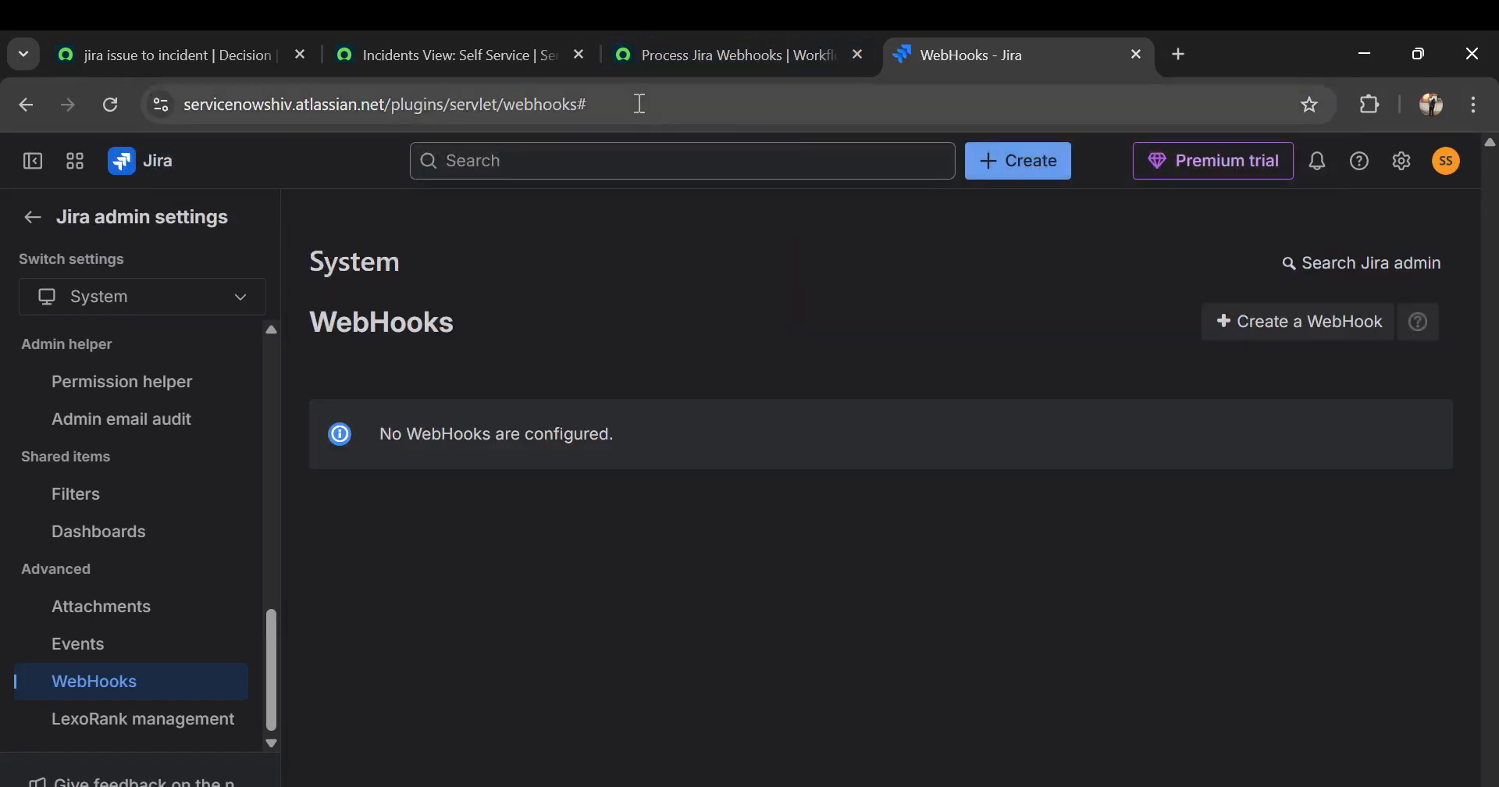
{"action": "left_click", "coordinate": [750, 57]}
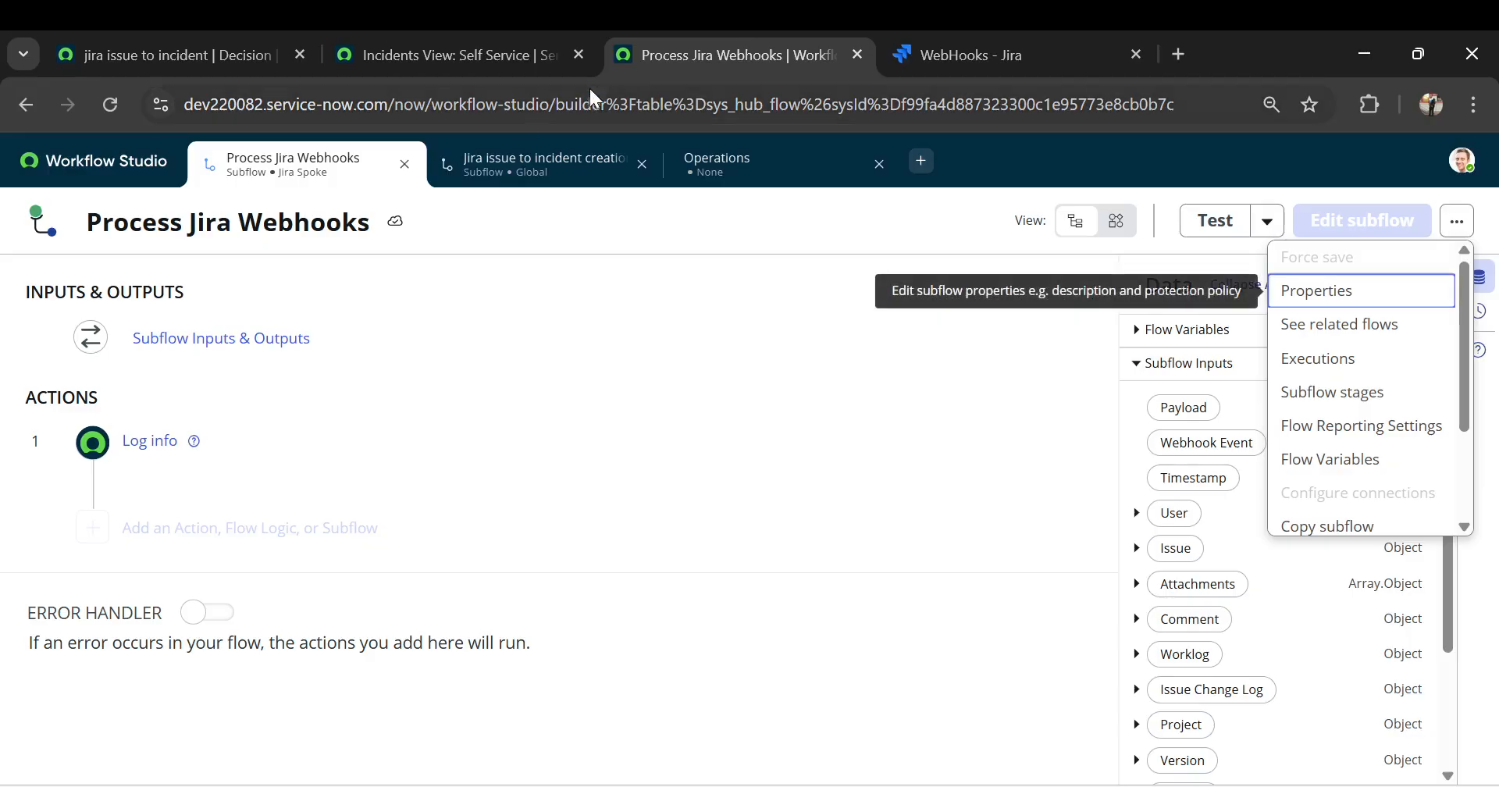
{"action": "left_click", "coordinate": [995, 52]}
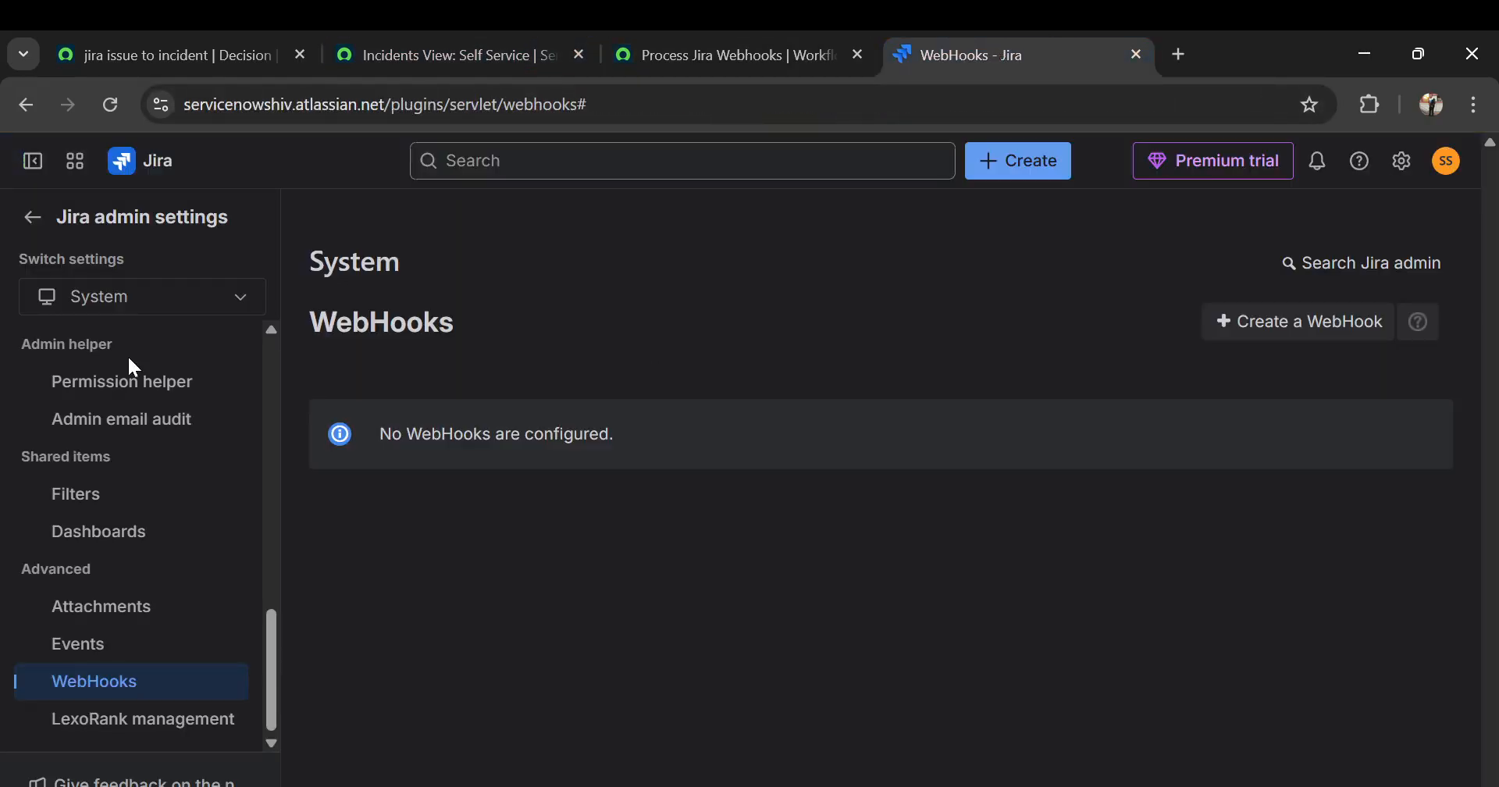
Leave the Jira admin settings and look through the work items in the My Software Team list
{"action": "scroll", "coordinate": [128, 354], "scroll_direction": "up", "scroll_amount": 10}
{"action": "left_click", "coordinate": [32, 218]}
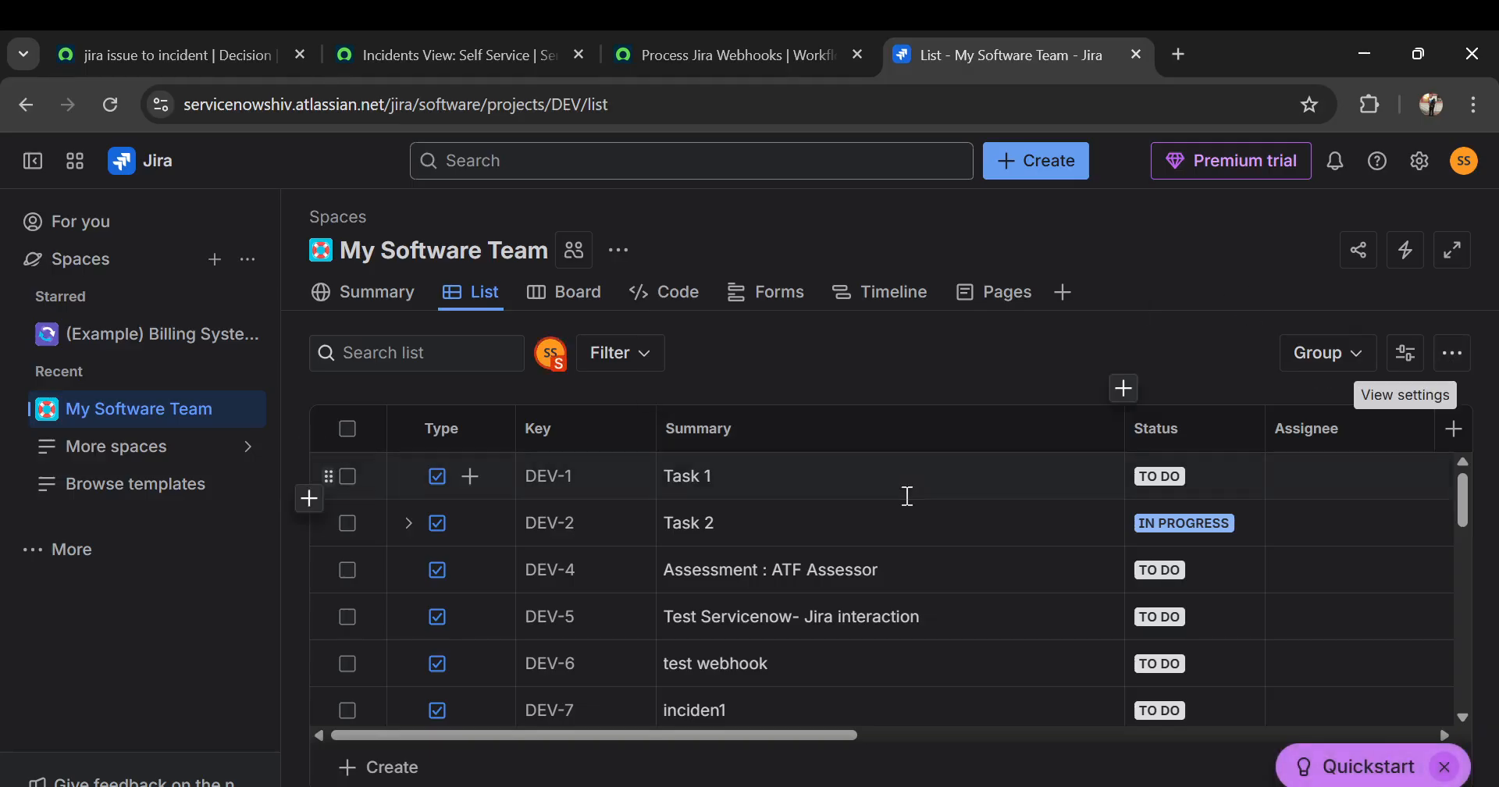
{"action": "scroll", "coordinate": [904, 494], "scroll_direction": "down", "scroll_amount": 10}
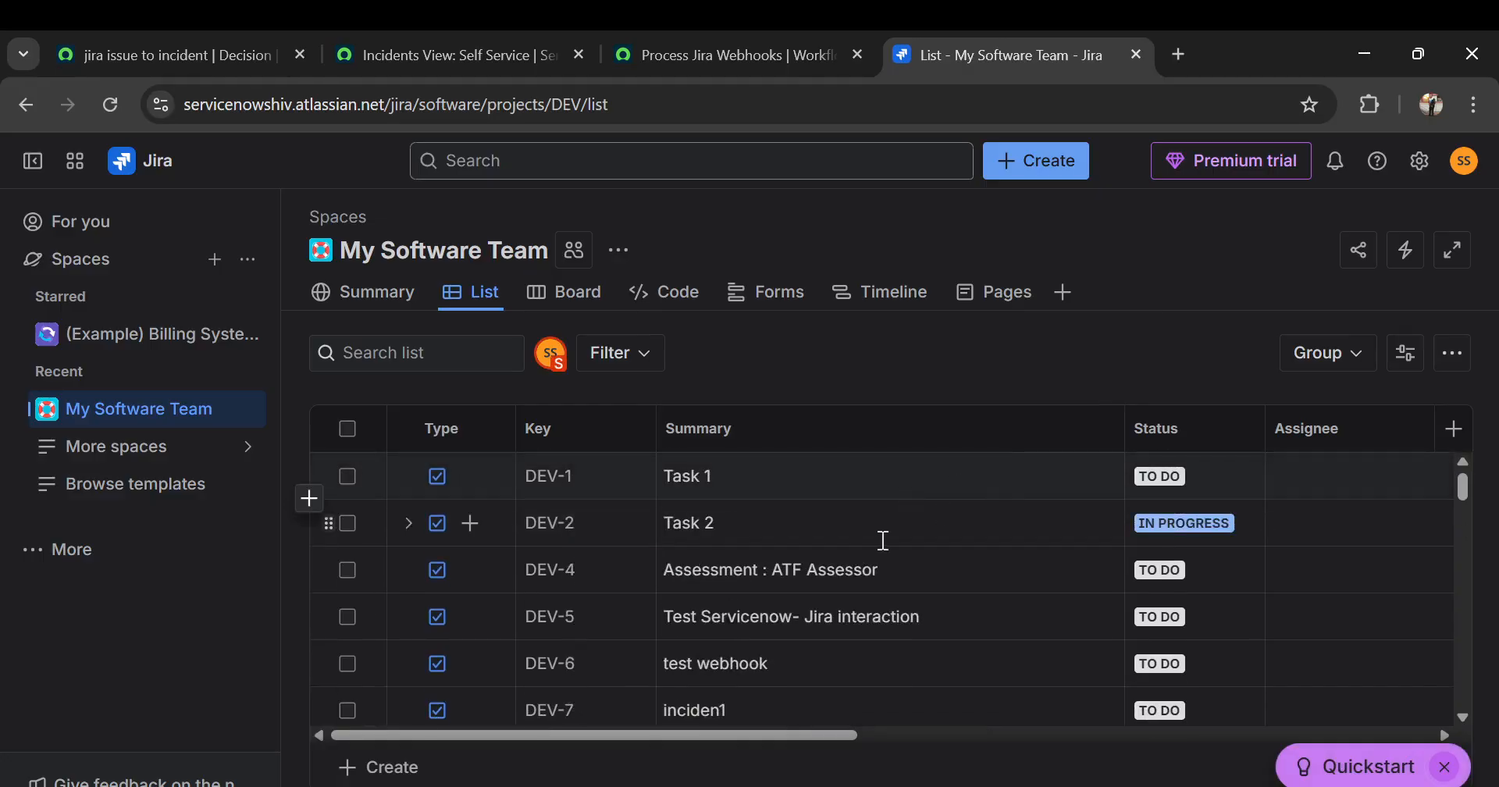
{"action": "scroll", "coordinate": [820, 582], "scroll_direction": "down", "scroll_amount": 15}
{"action": "scroll", "coordinate": [819, 582], "scroll_direction": "down", "scroll_amount": 9}
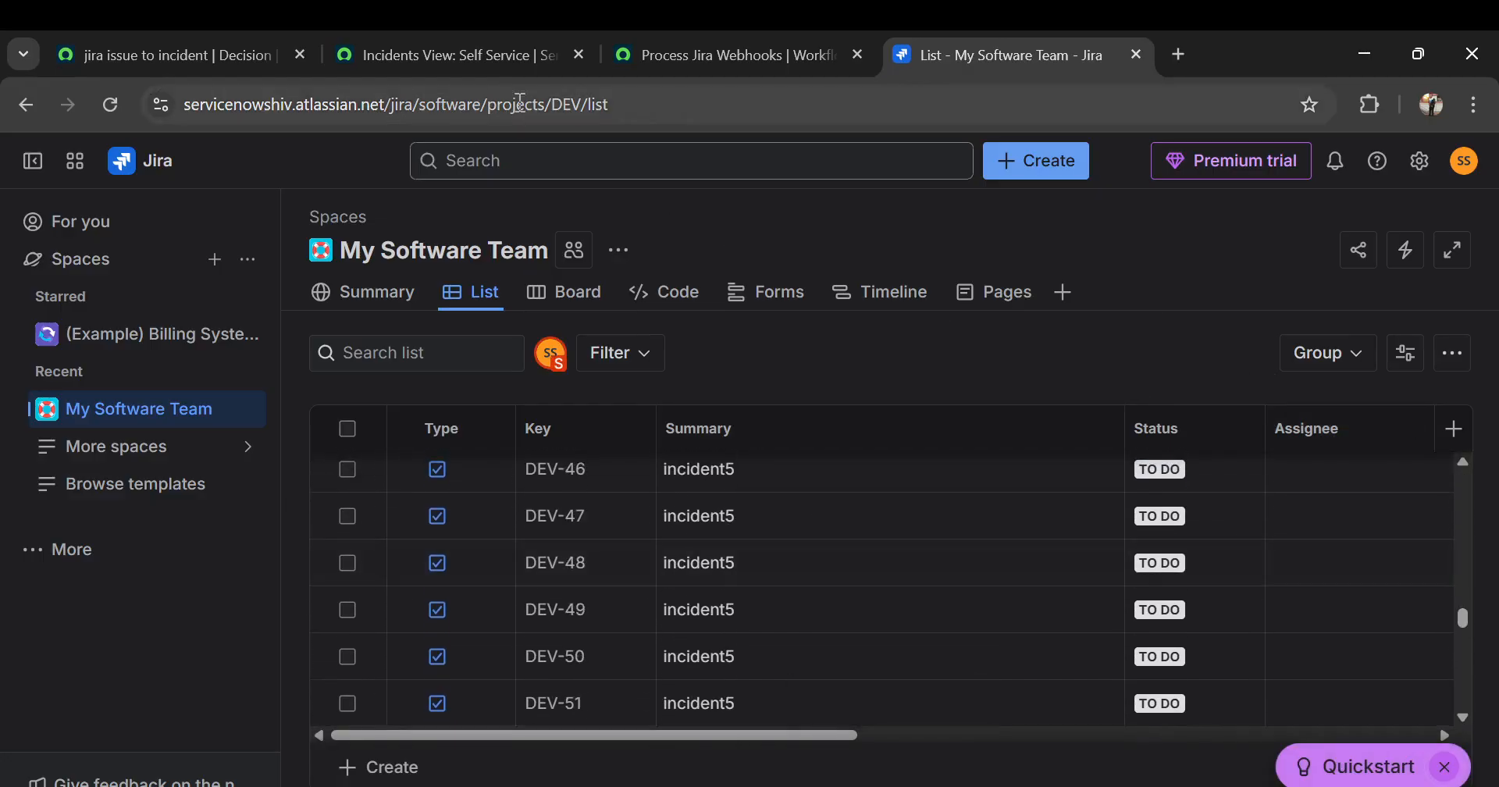
Switch to the ServiceNow decision record and search the navigator for incident
{"action": "left_click", "coordinate": [491, 54]}
{"action": "left_click", "coordinate": [200, 66]}
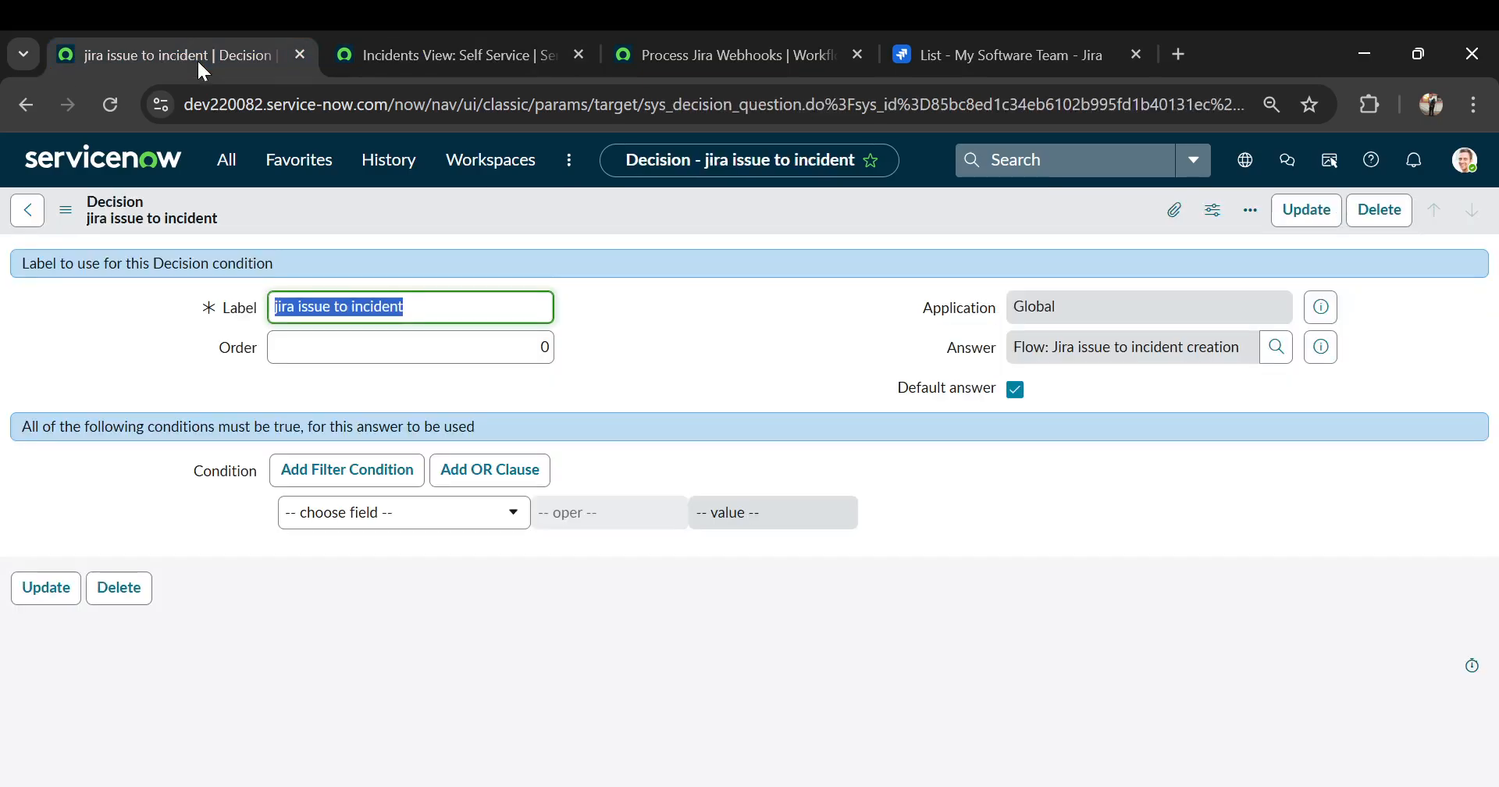
{"action": "left_click", "coordinate": [226, 160]}
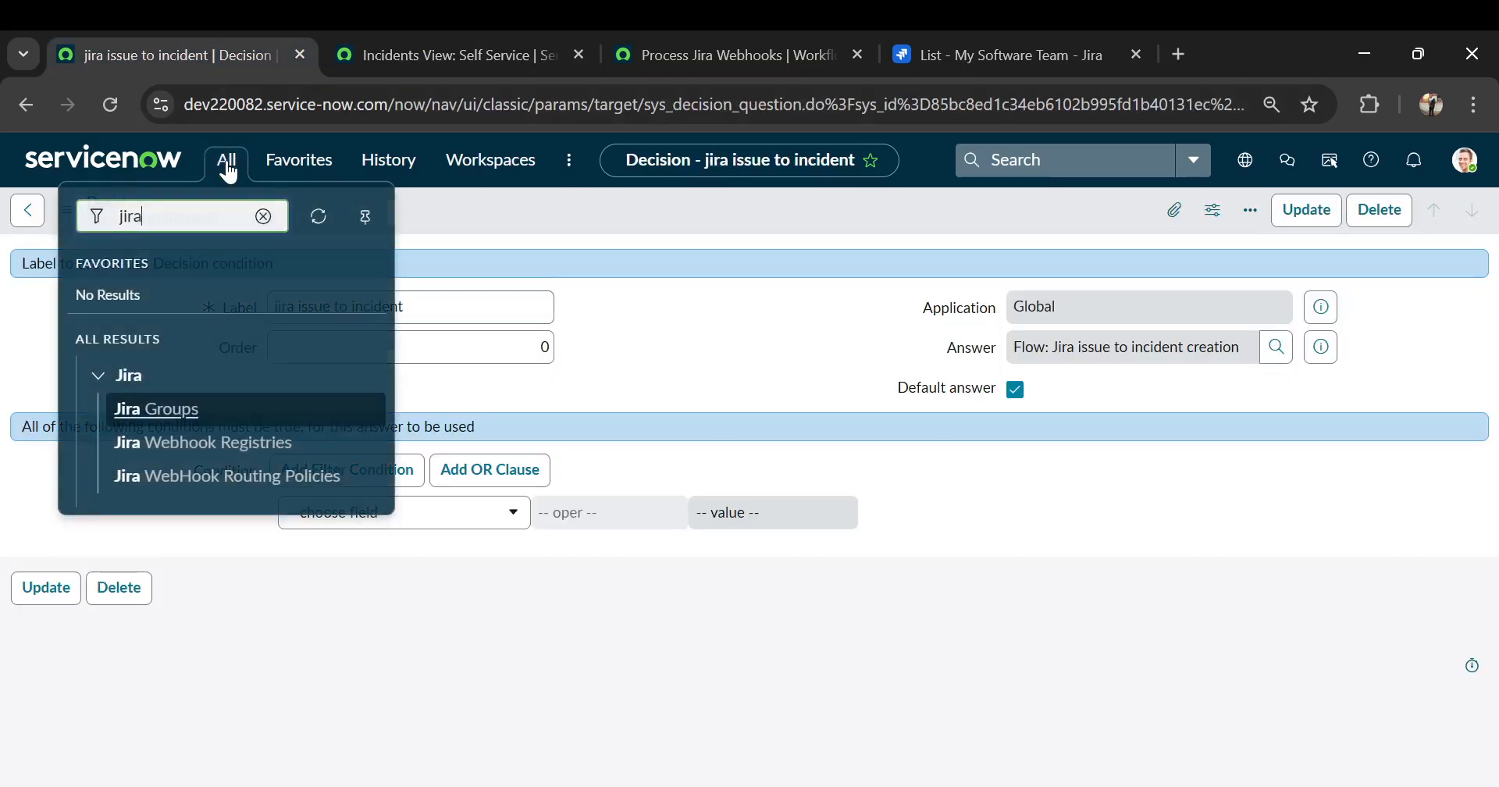
{"action": "double_click", "coordinate": [164, 221]}
{"action": "type", "text": "jn"}
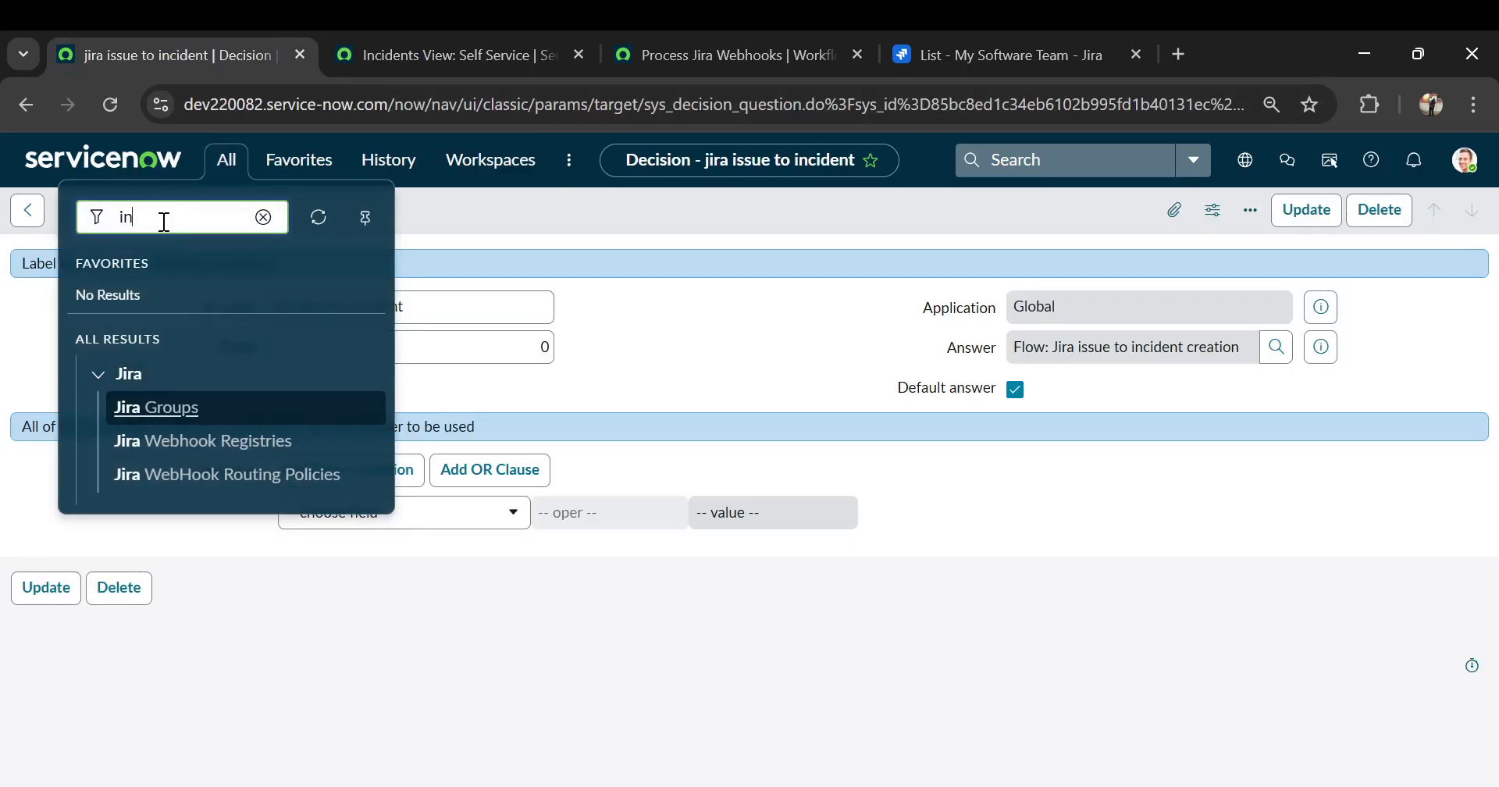
{"action": "type", "text": "cident"}
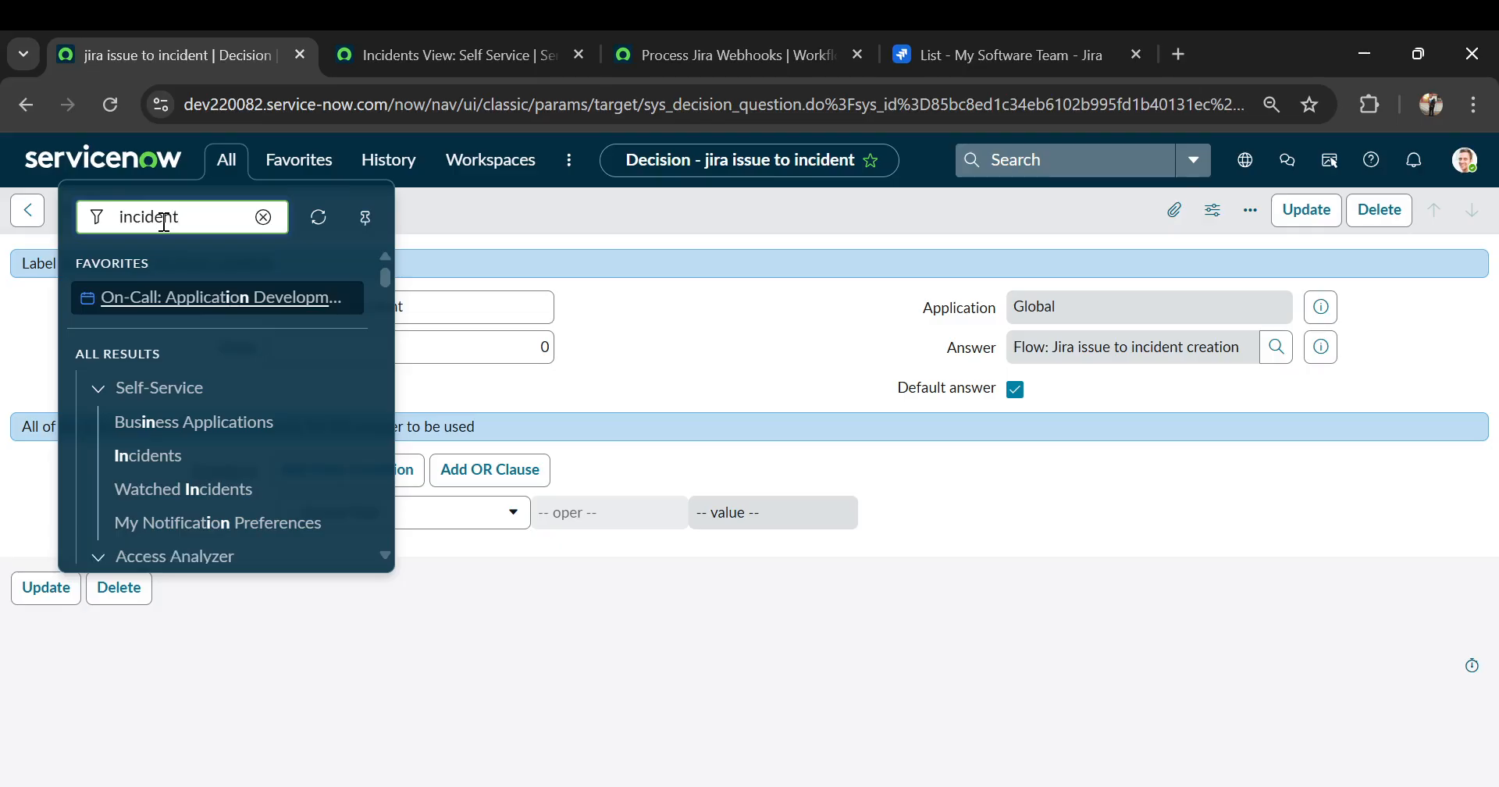
{"action": "key", "text": "Return"}
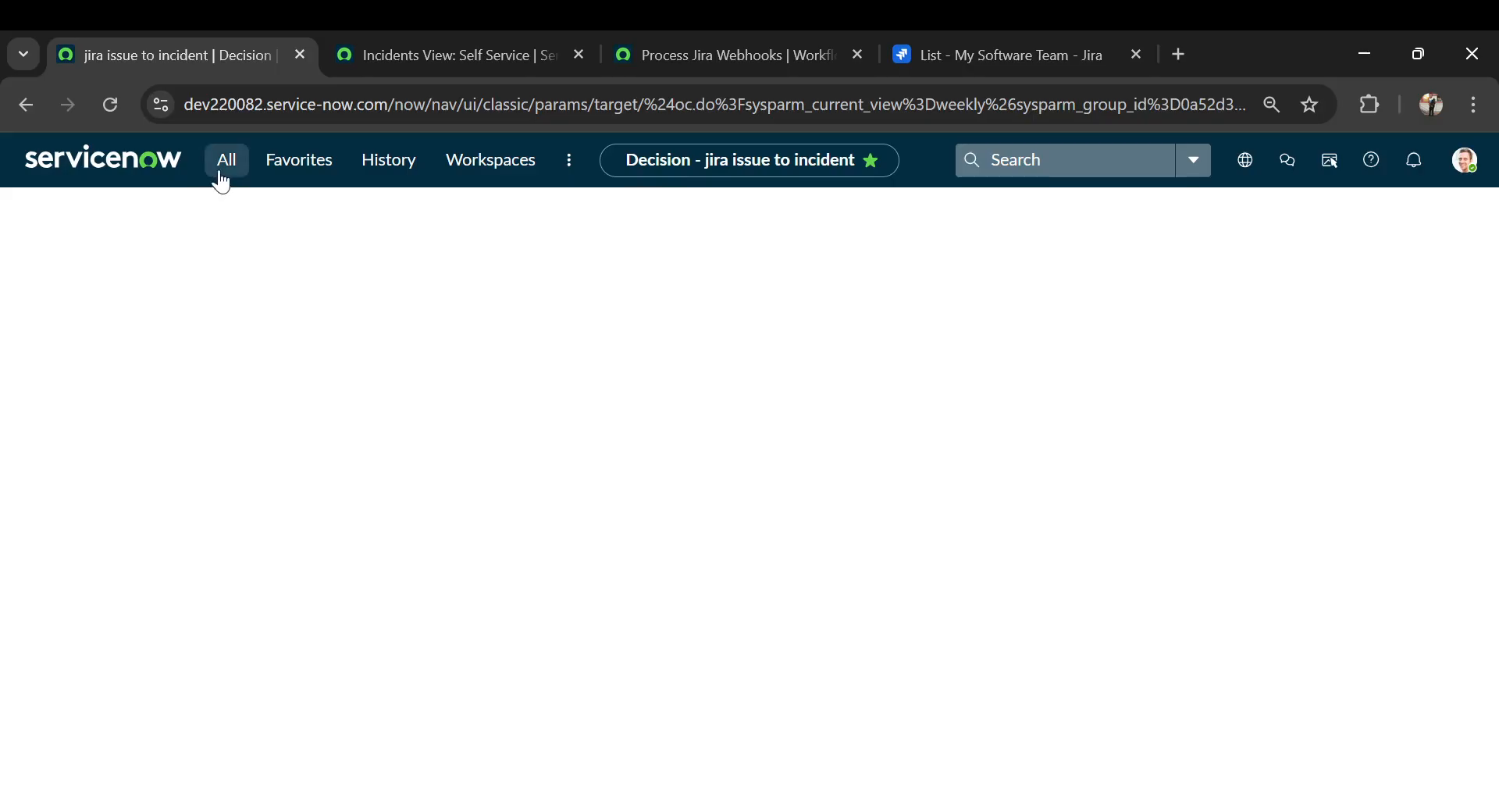
Switch to the Self Service Incidents list, clear all its filter conditions, and refresh the list
{"action": "left_click", "coordinate": [390, 52]}
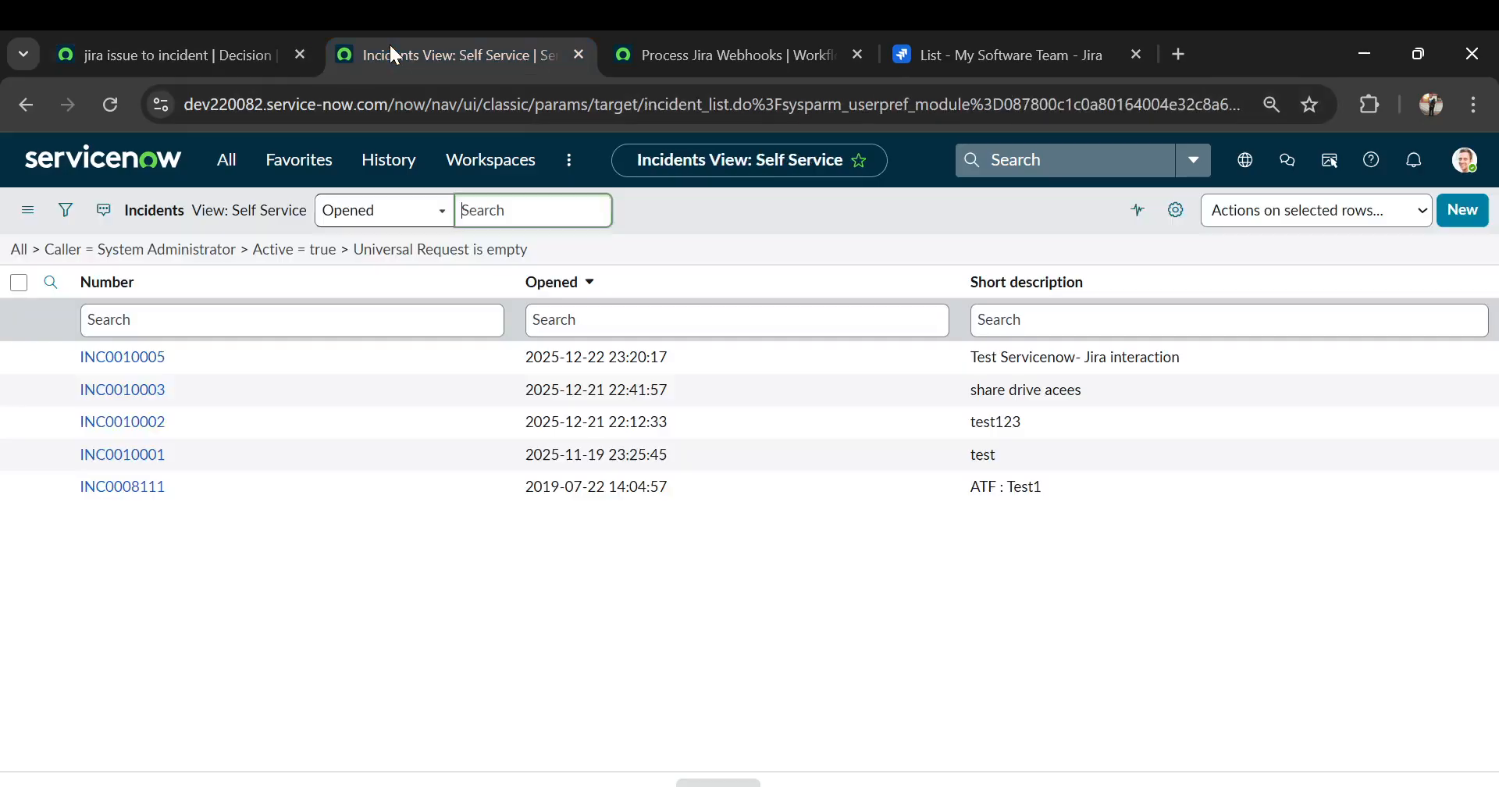
{"action": "left_click", "coordinate": [21, 250]}
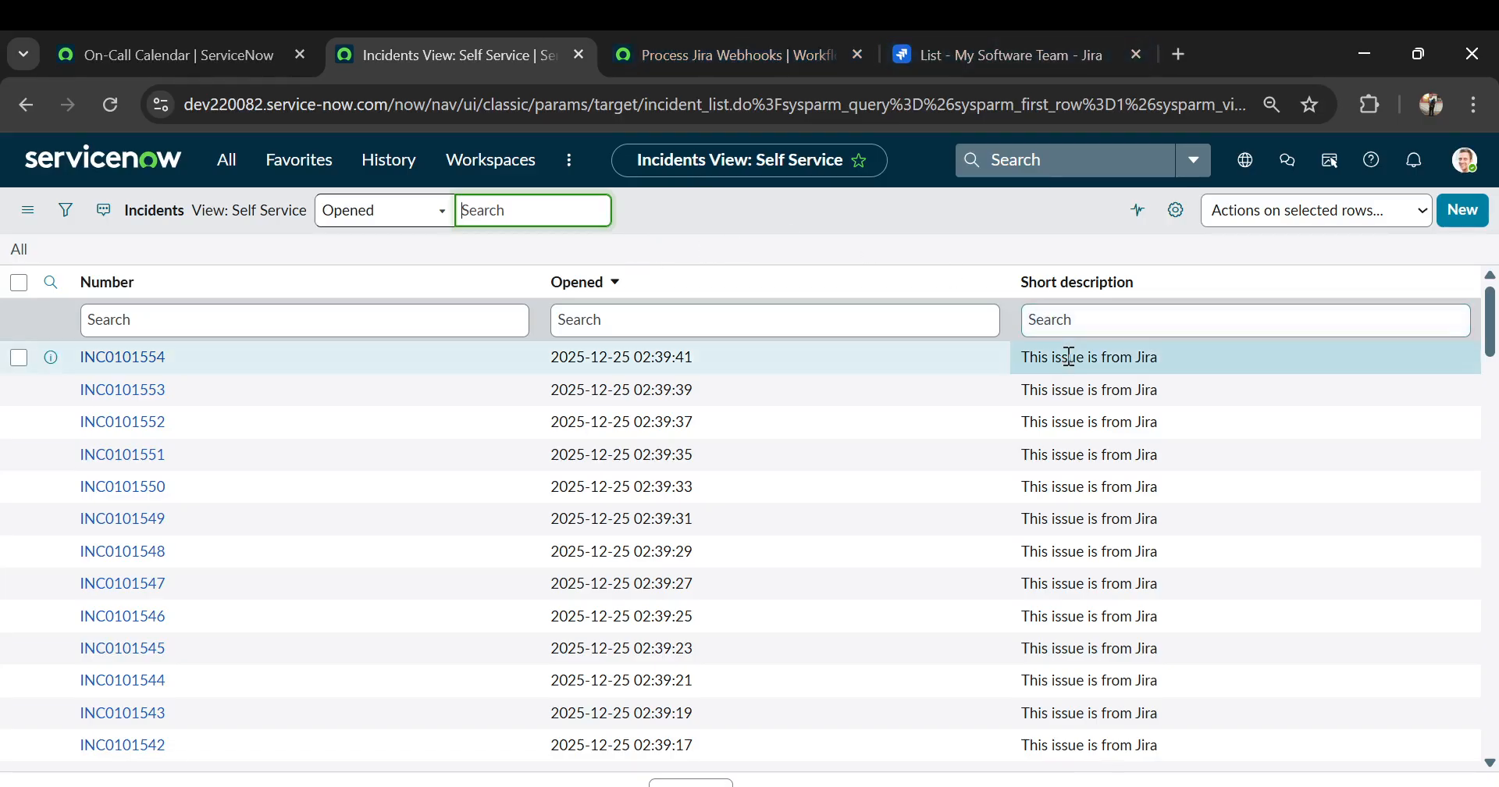
{"action": "left_click", "coordinate": [28, 211]}
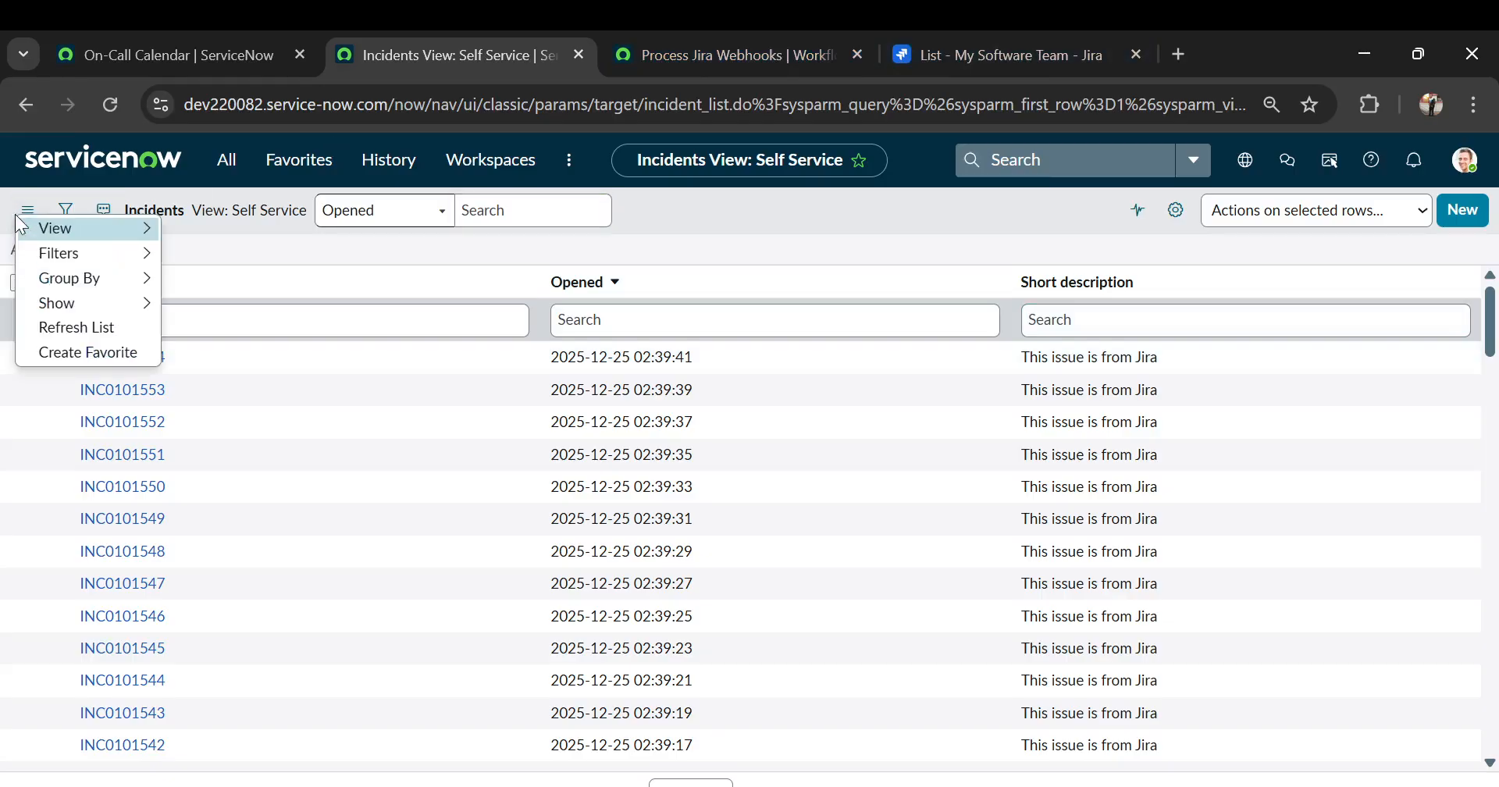
{"action": "left_click", "coordinate": [77, 329]}
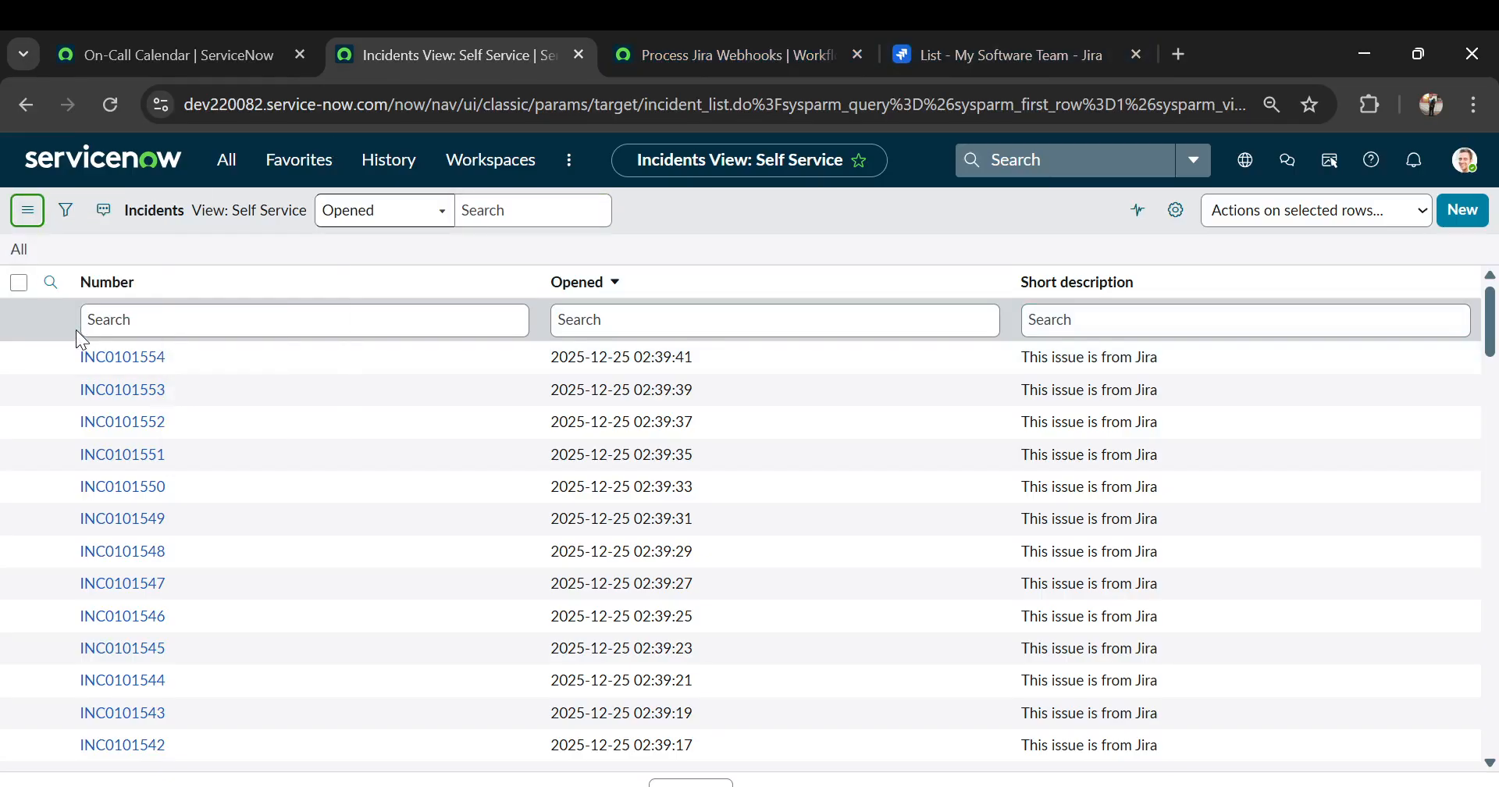